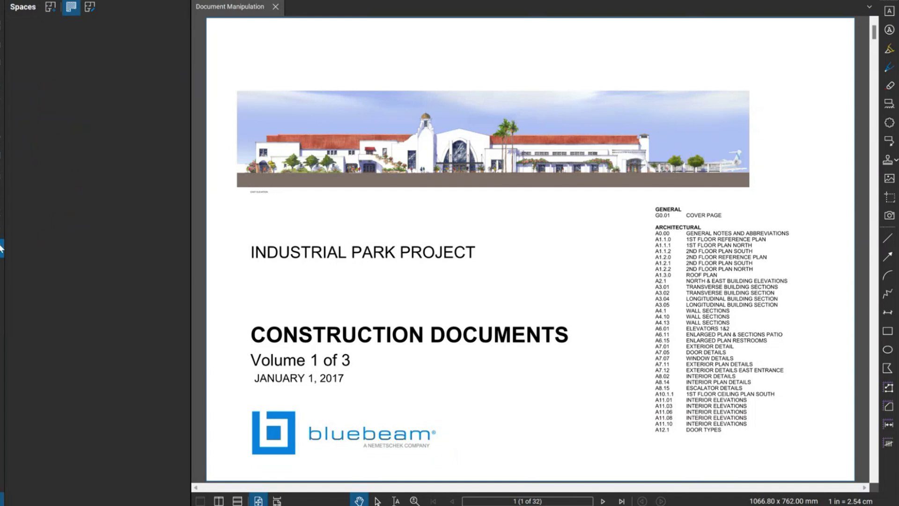
- Hide the Layers and Bookmarks panels and the panel located between them
left_click(2, 229)
right_click(2, 230)
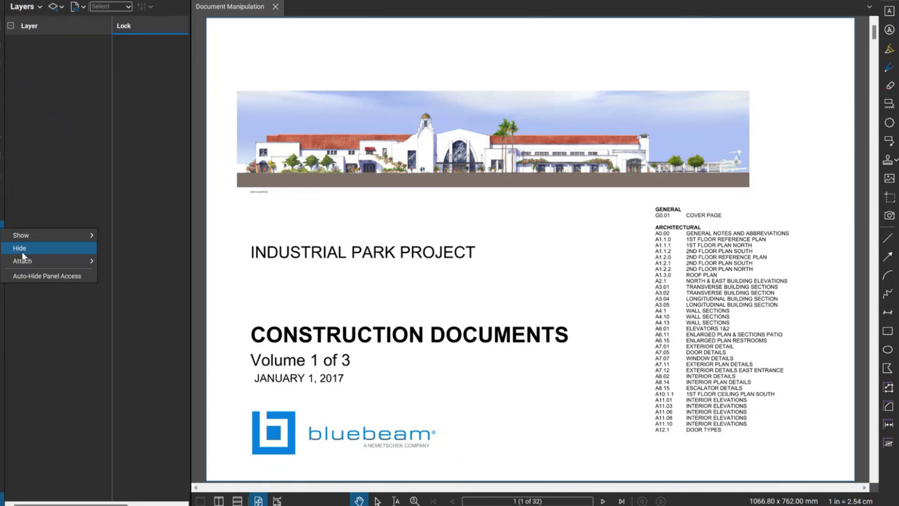
left_click(22, 252)
right_click(2, 213)
left_click(16, 223)
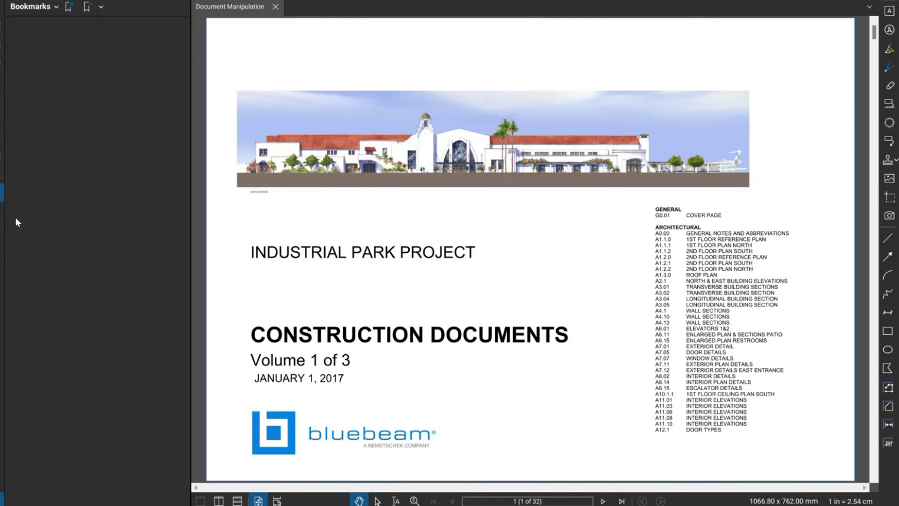
right_click(1, 187)
left_click(17, 198)
- Hide the Links and Forms panels, plus the panel just above where Bookmarks was
right_click(1, 160)
left_click(16, 174)
right_click(2, 126)
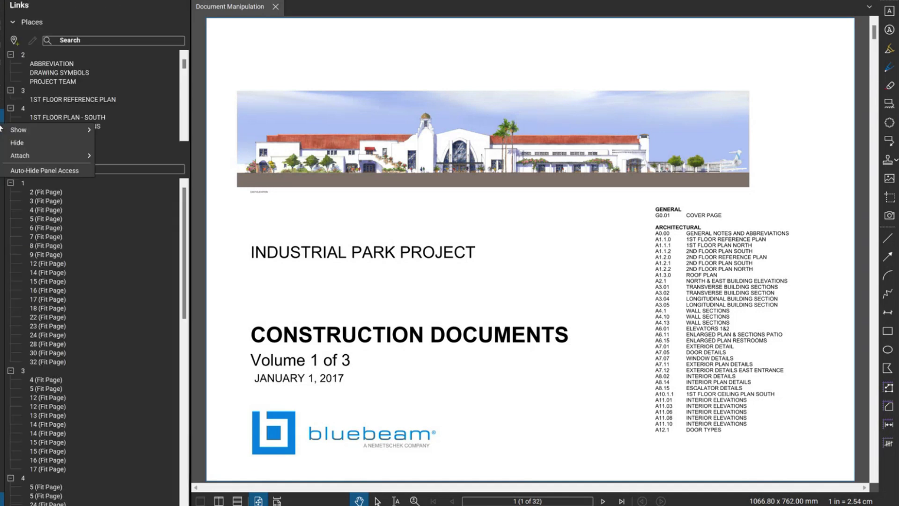
left_click(41, 141)
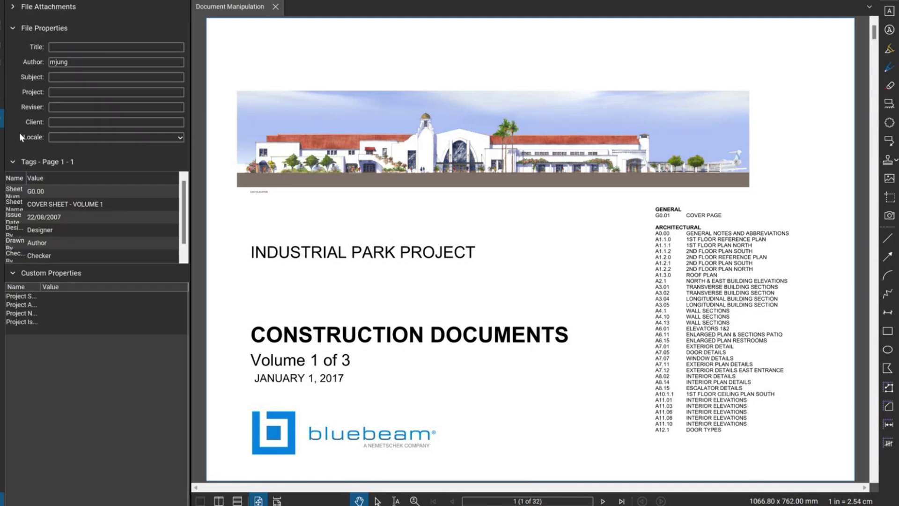
right_click(1, 99)
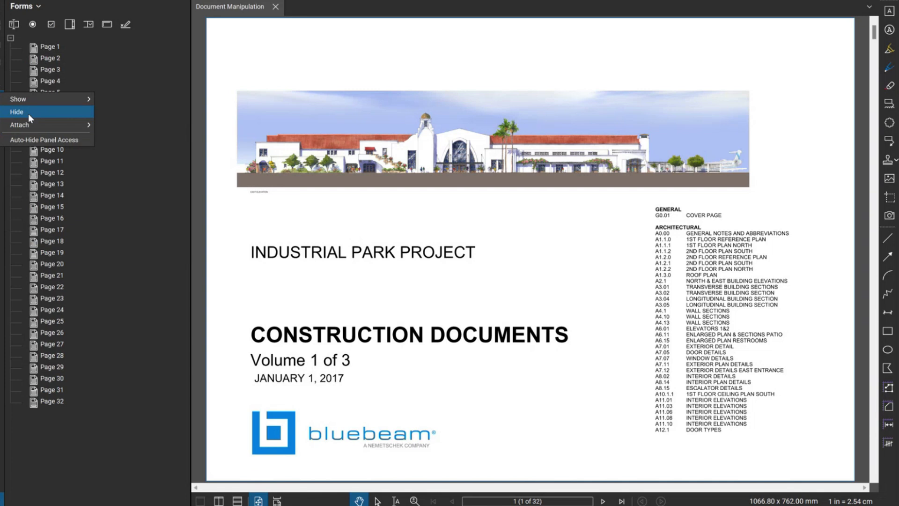
left_click(28, 114)
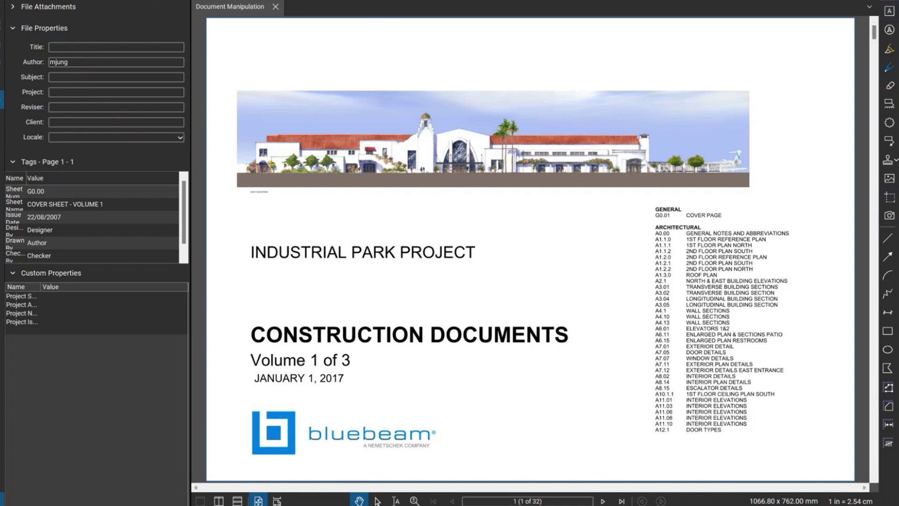
- Customise the Text toolbar so that its Eraser and Typewriter items are disabled
key("alt+t")
mouse_move(239, 92)
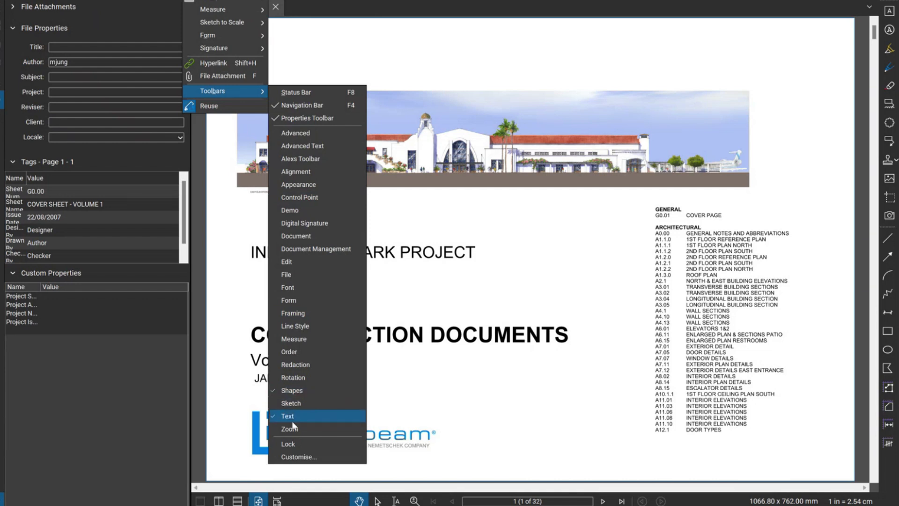
left_click(296, 458)
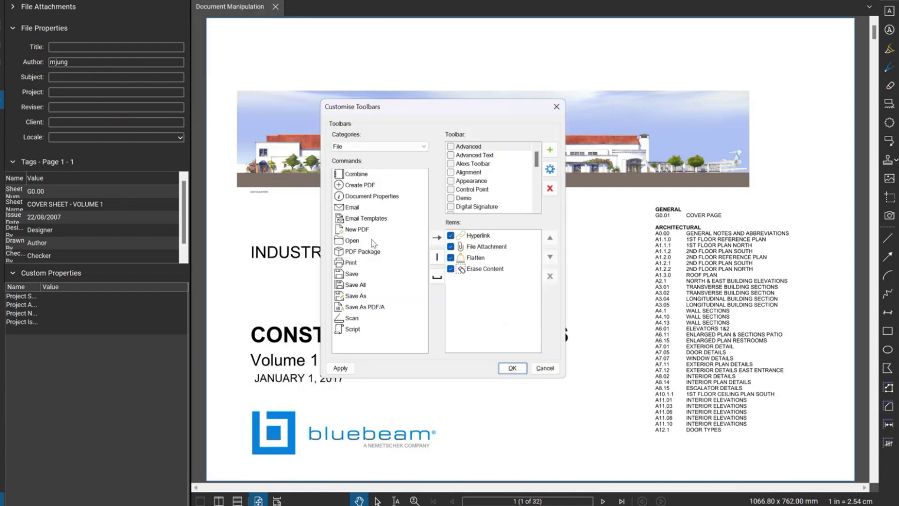
scroll(473, 187, "down", 6)
scroll(474, 189, "down", 1)
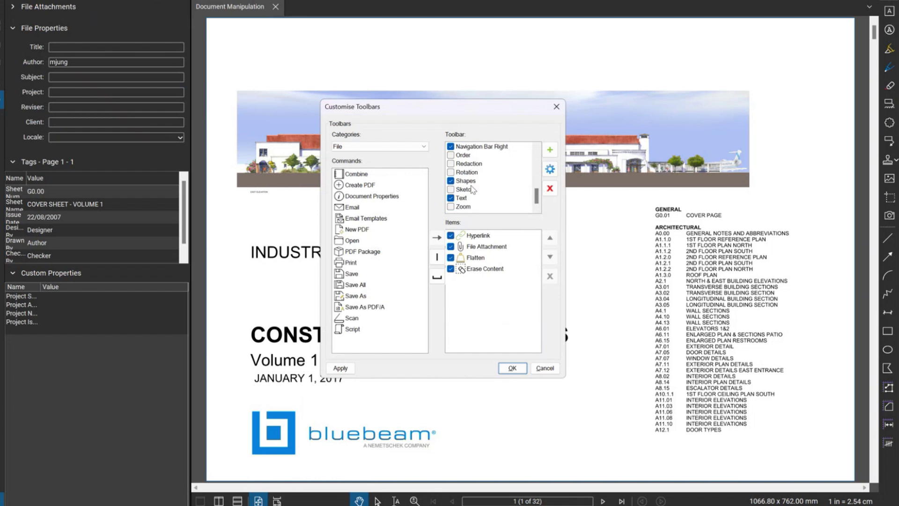
left_click(464, 198)
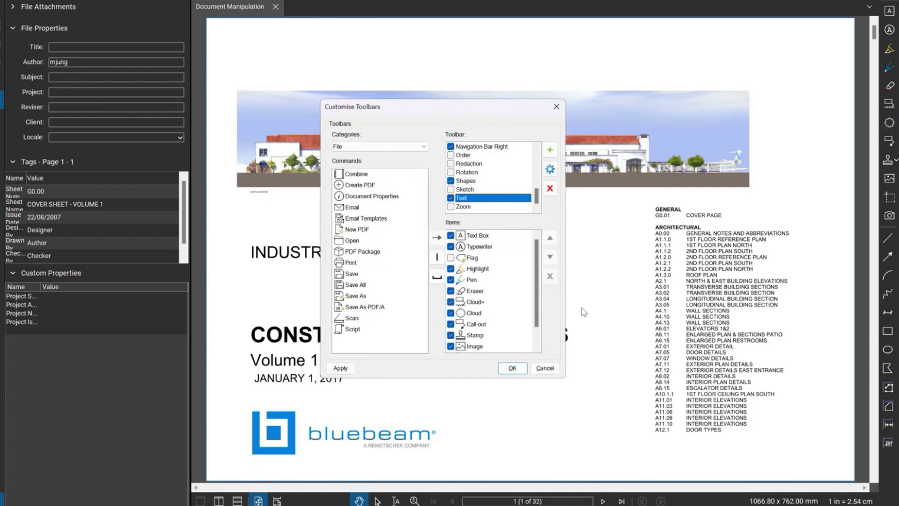
left_click(451, 291)
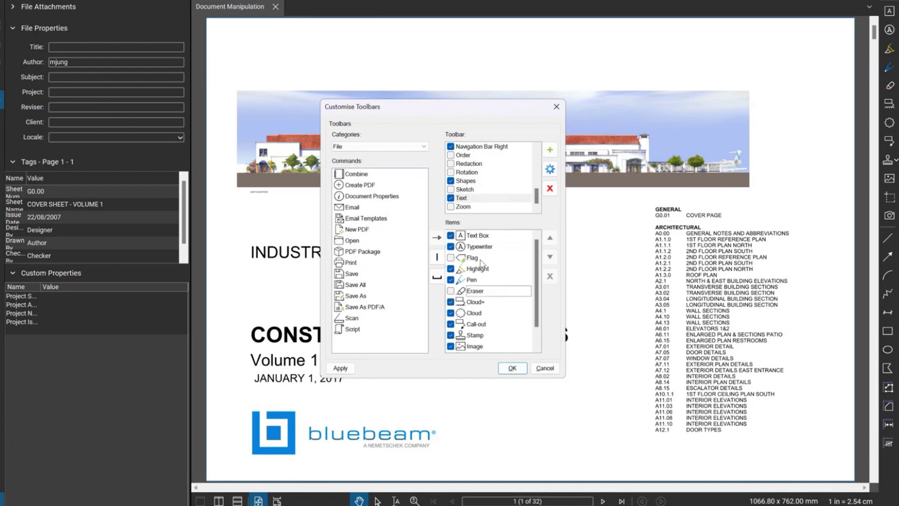
left_click(451, 247)
- Disable the Camera item and remove it from the Text toolbar
scroll(498, 324, "down", 1)
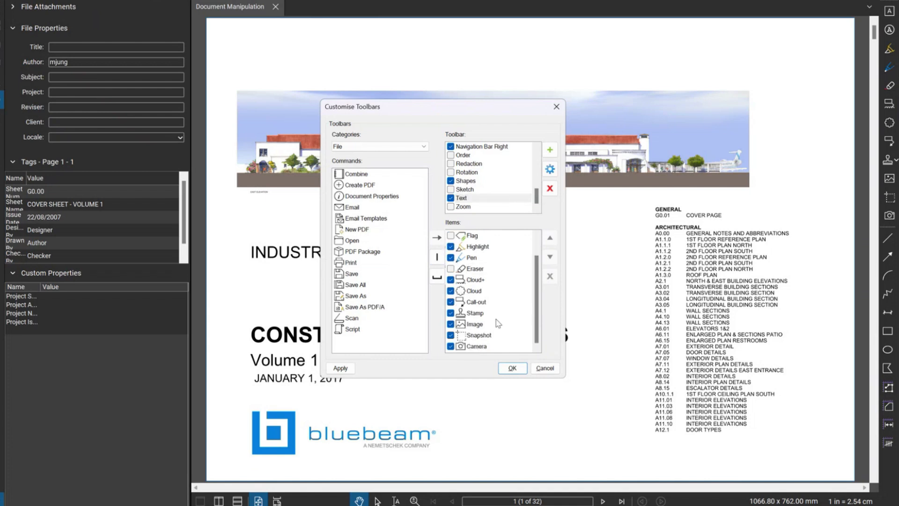
left_click(452, 346)
left_click(485, 348)
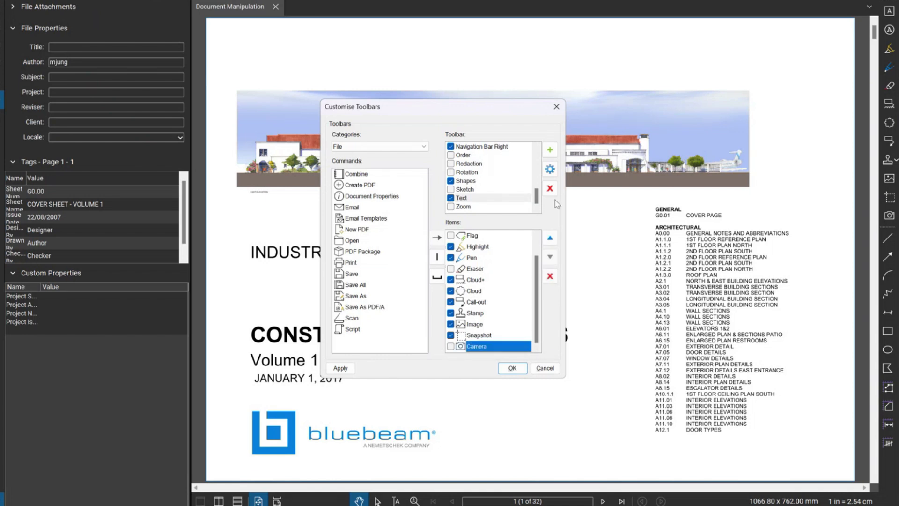
left_click(550, 276)
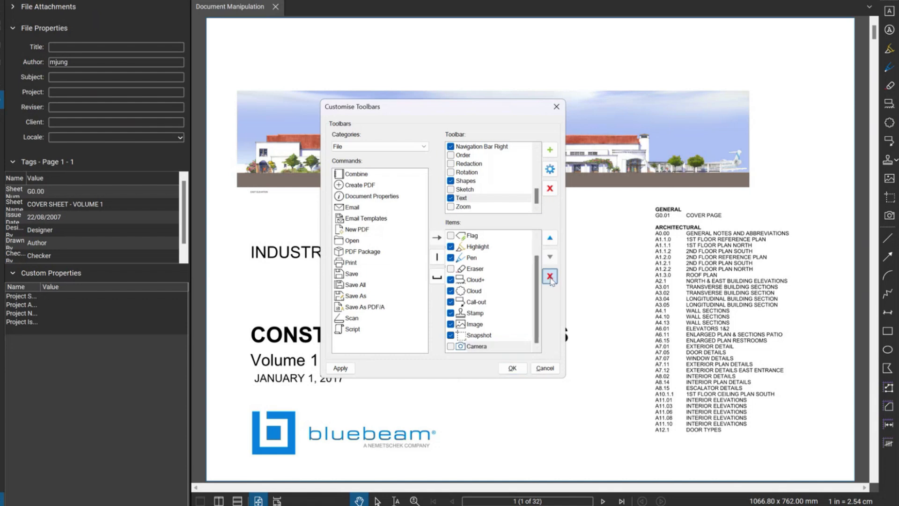
left_click(475, 346)
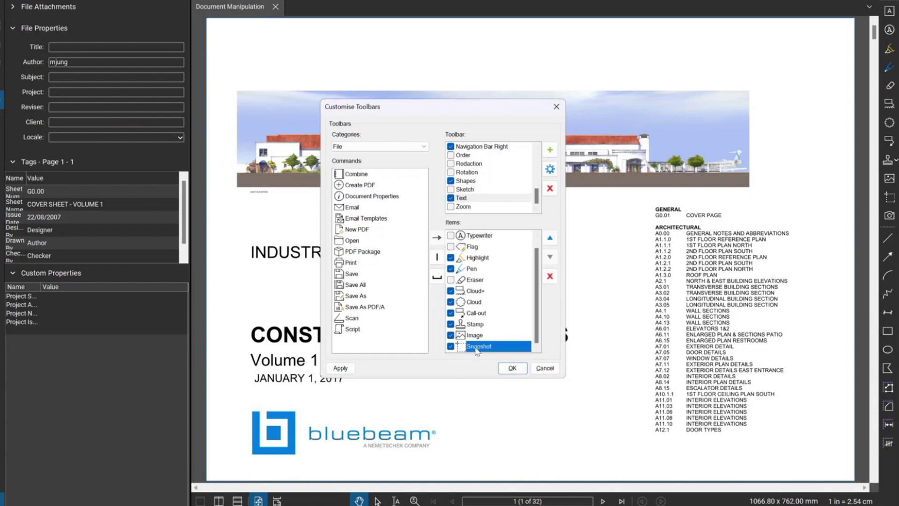
- Add the Cut command from the Edit category to the Text toolbar and apply the changes
scroll(478, 348, "up", 1)
left_click(375, 147)
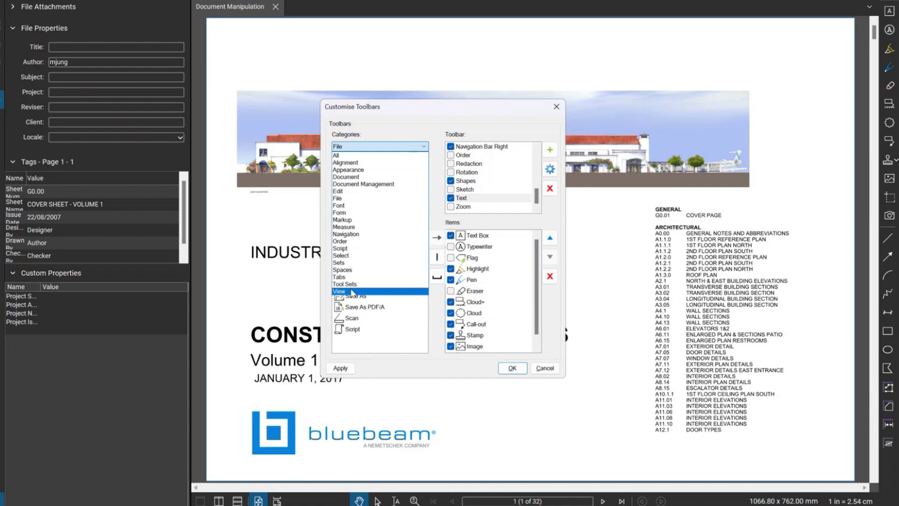
left_click(352, 192)
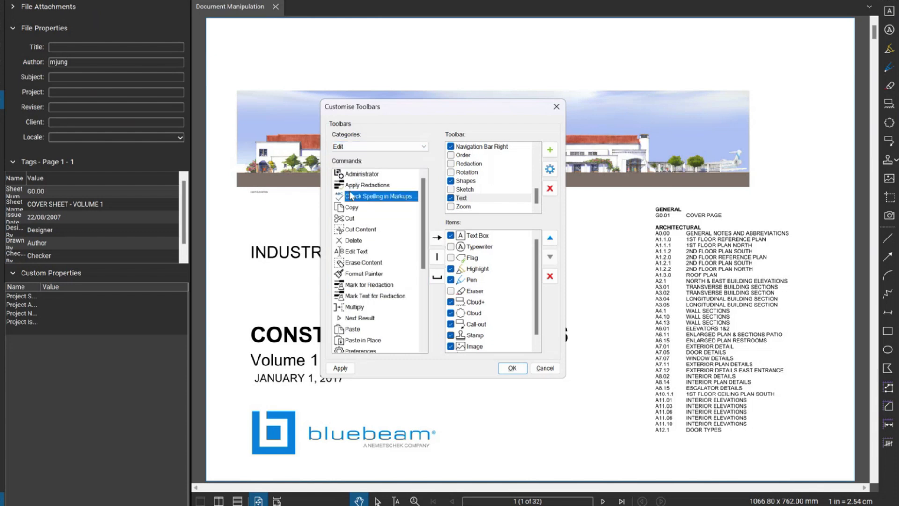
left_click(348, 218)
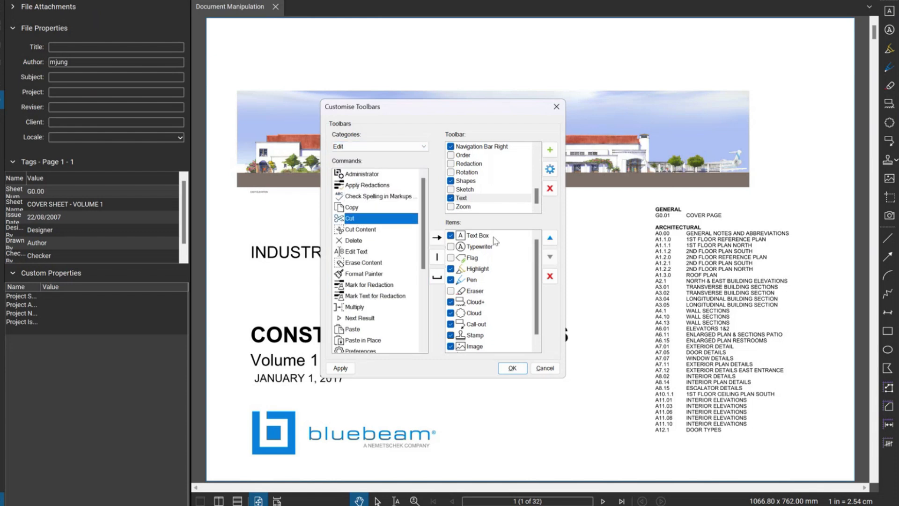
left_click(437, 237)
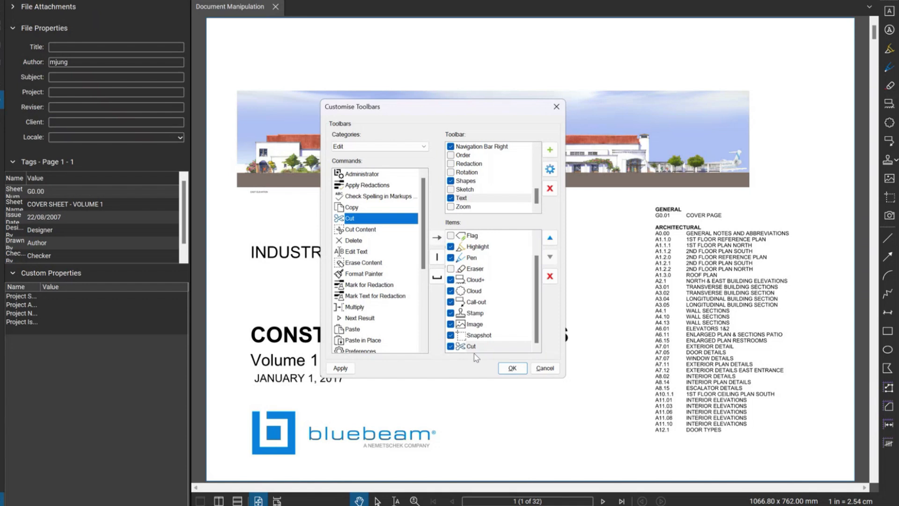
left_click(340, 368)
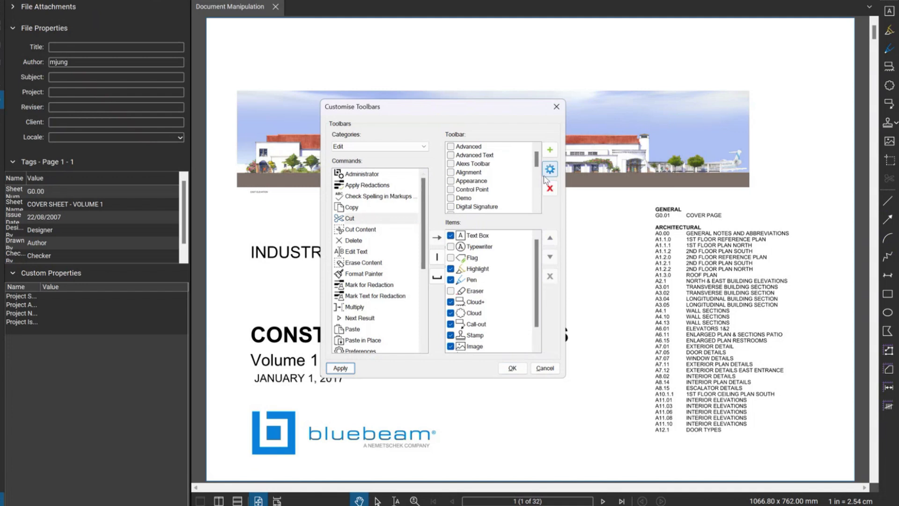
left_click(550, 151)
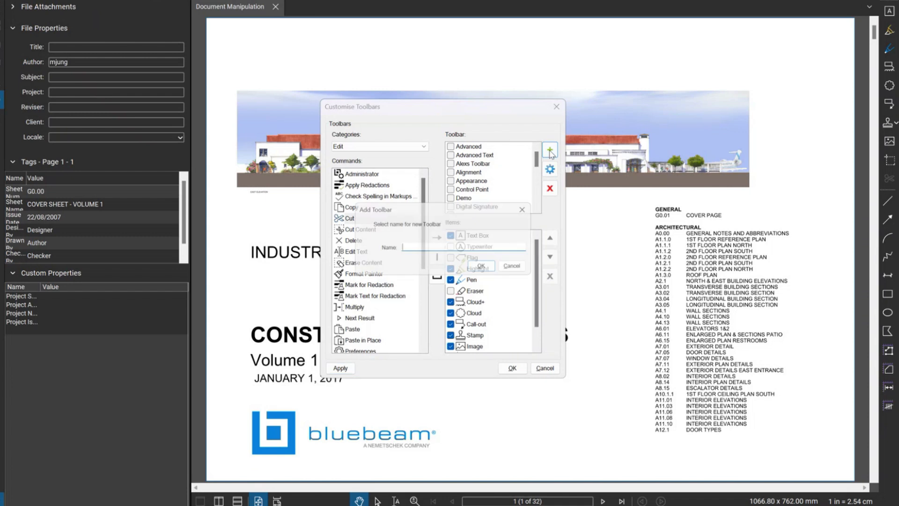
type("Alexs toolbar")
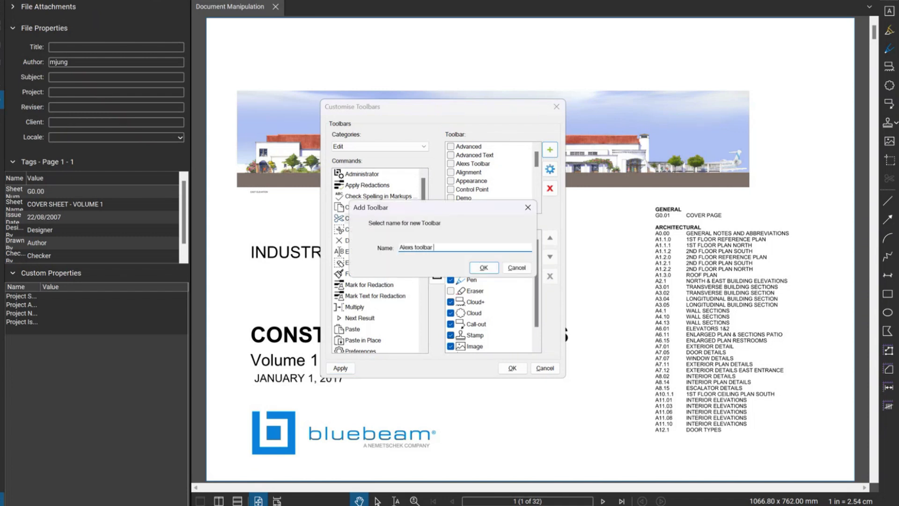
left_click(517, 267)
- Select the existing custom toolbar listed after Advanced Text and show the commands of all categories
left_click(494, 163)
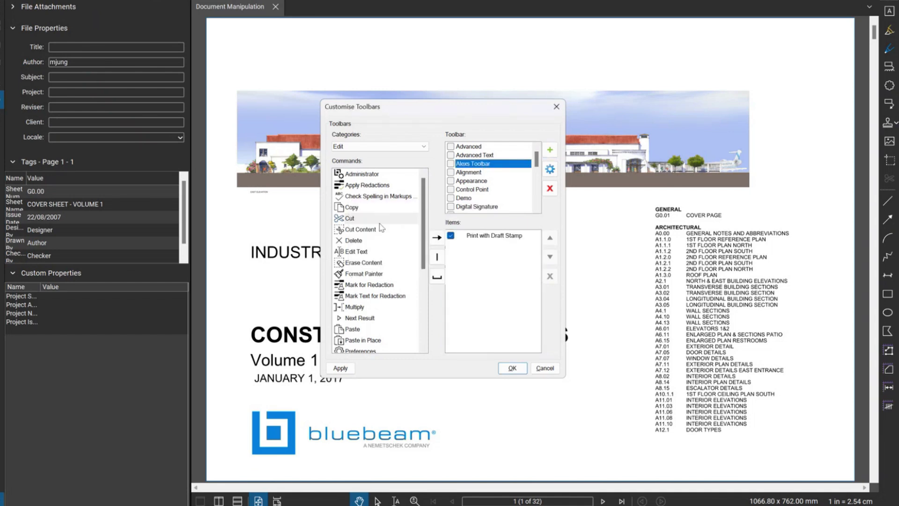
left_click(355, 241)
left_click(360, 144)
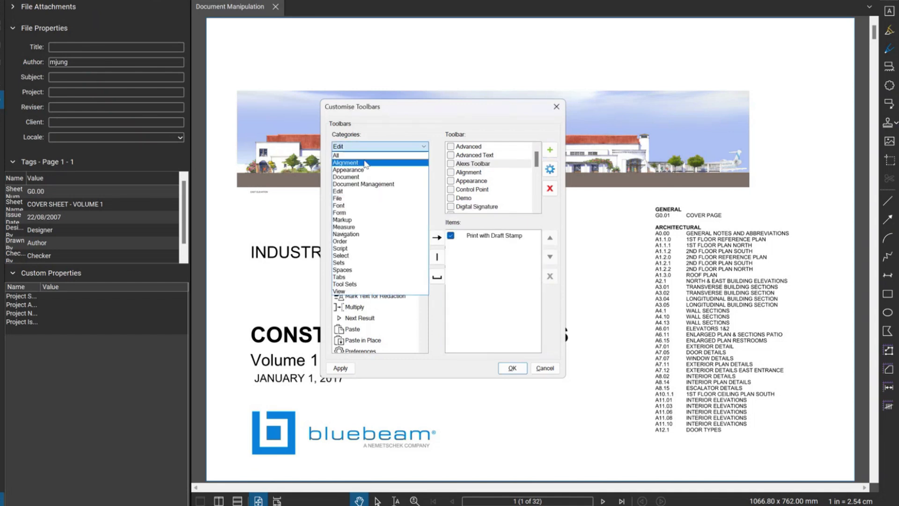
key("Up")
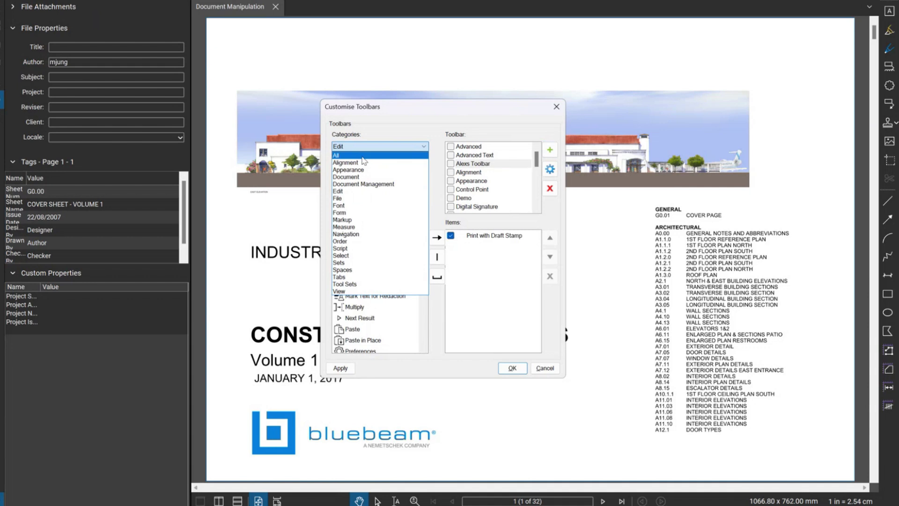
key("Return")
scroll(395, 189, "down", 5)
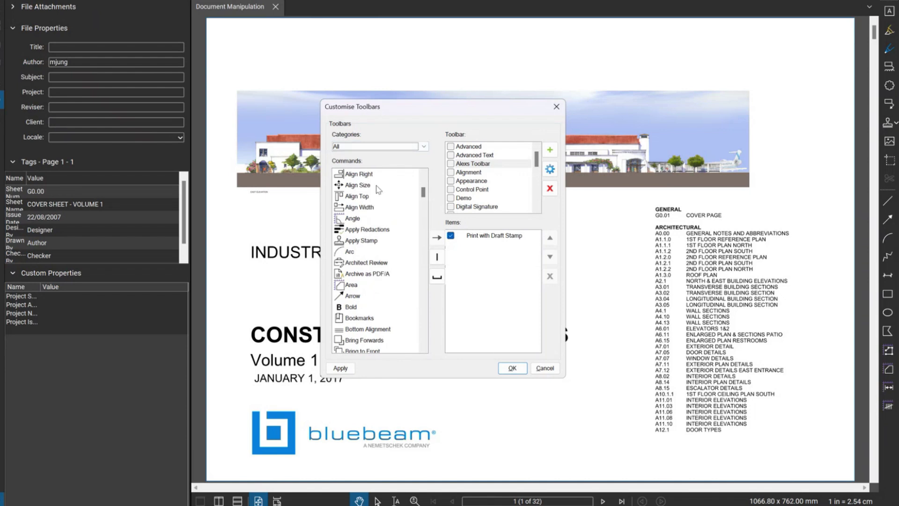
scroll(379, 190, "down", 1)
left_click(424, 147)
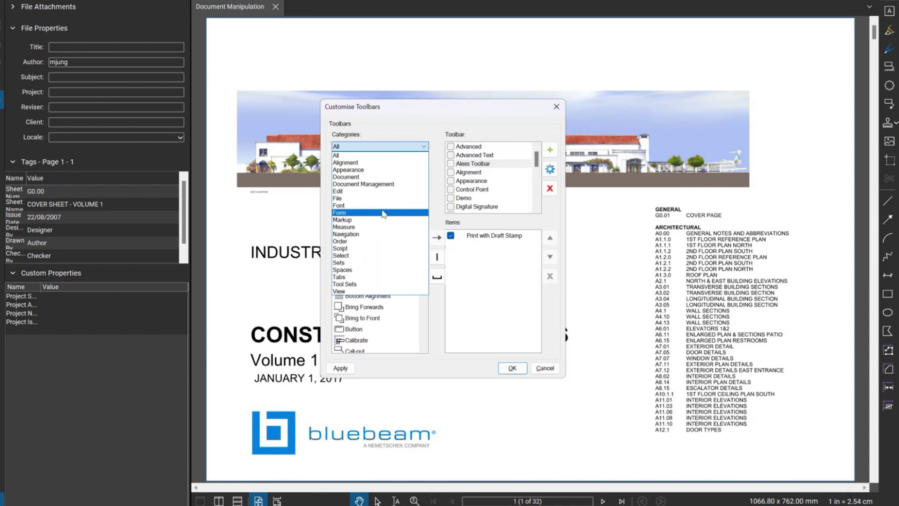
key("Escape")
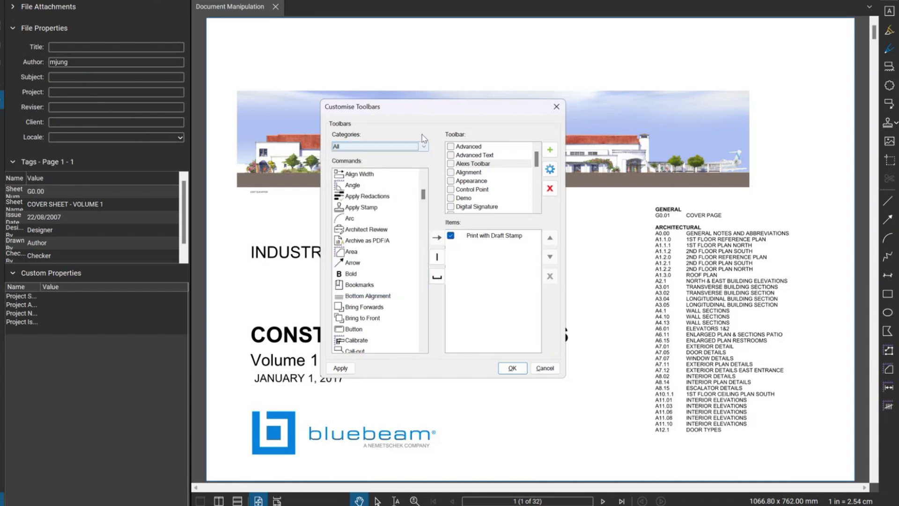
- Add the Editor command to the selected custom toolbar, apply the change and finish customising
scroll(370, 218, "down", 10)
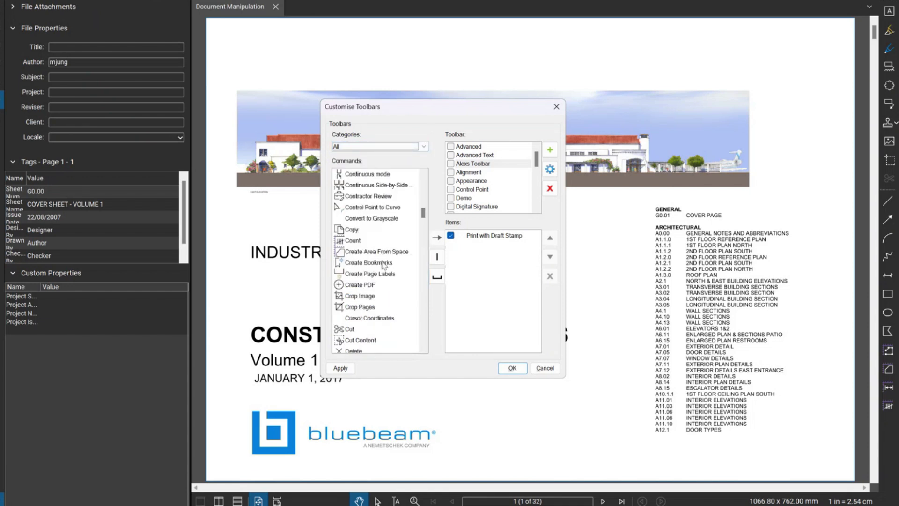
left_click(359, 295)
left_click(437, 237)
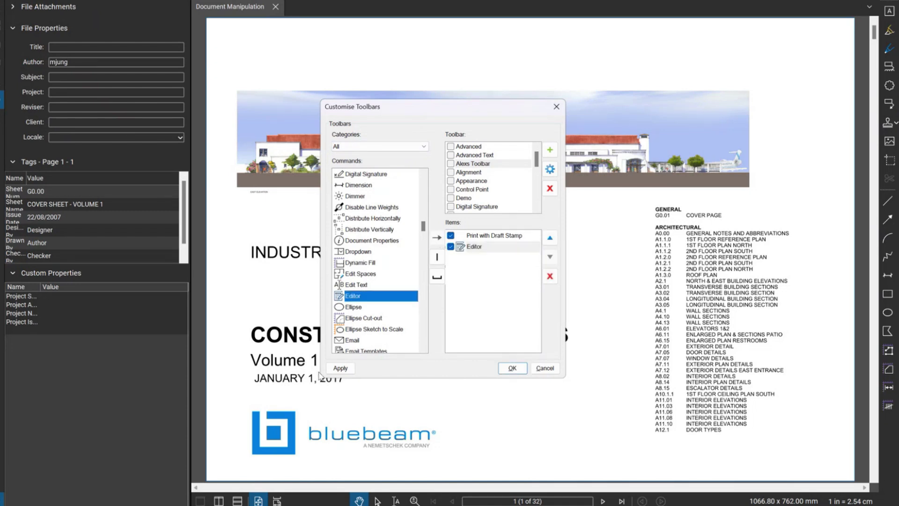
left_click(341, 368)
left_click(512, 368)
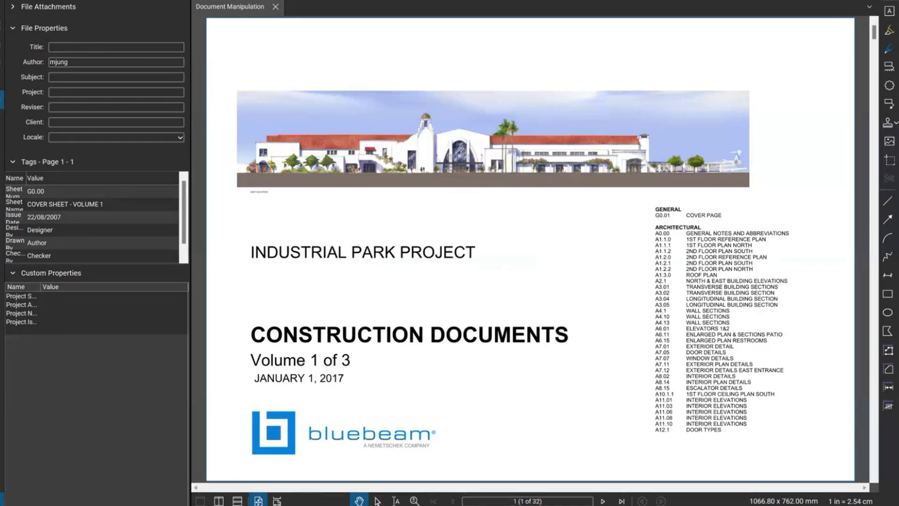
- Display the custom toolbar listed between Advanced Text and Alignment in the workspace
left_click(213, 0)
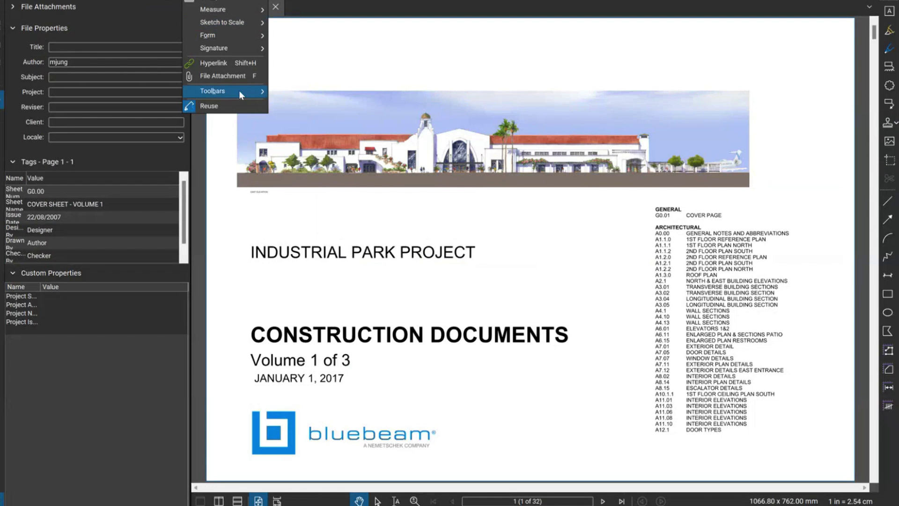
mouse_move(239, 91)
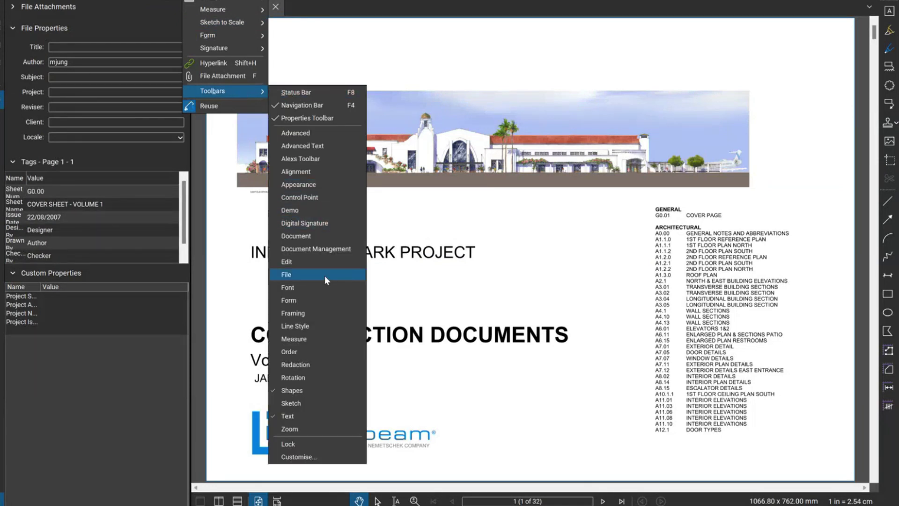
left_click(314, 158)
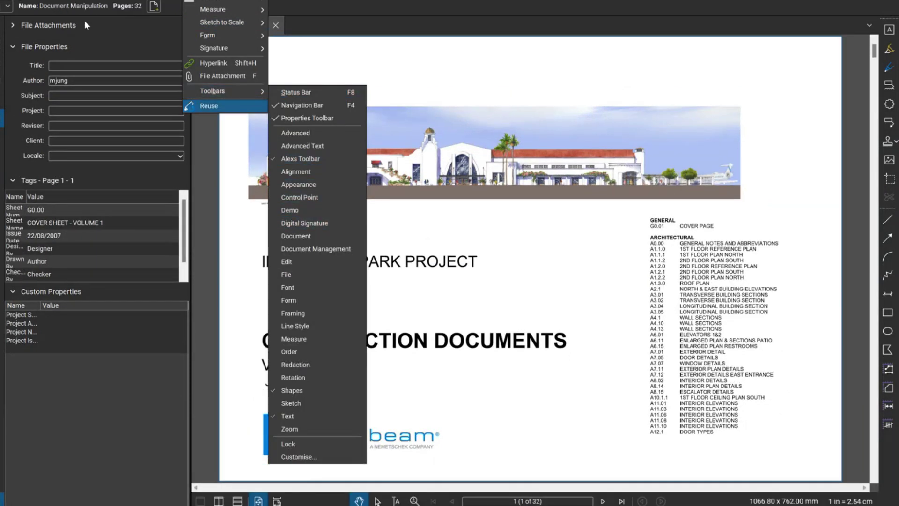
left_click(85, 20)
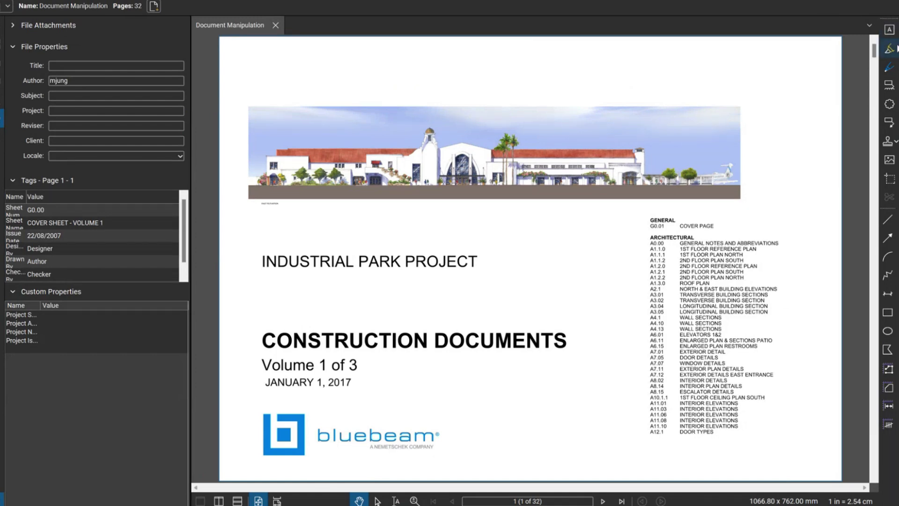
- Dock the vertical markup toolbars horizontally above the document and lock the toolbars in place
left_click_drag(889, 19, 44, 5)
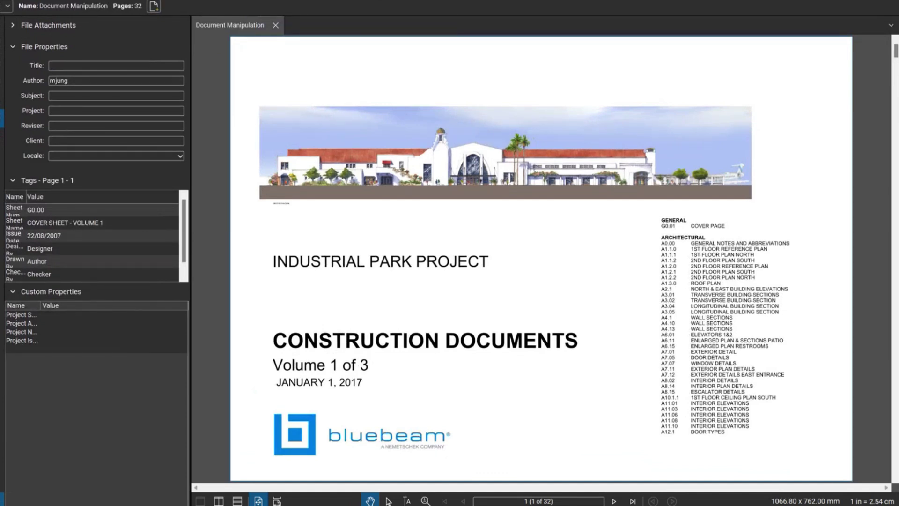
right_click(727, 7)
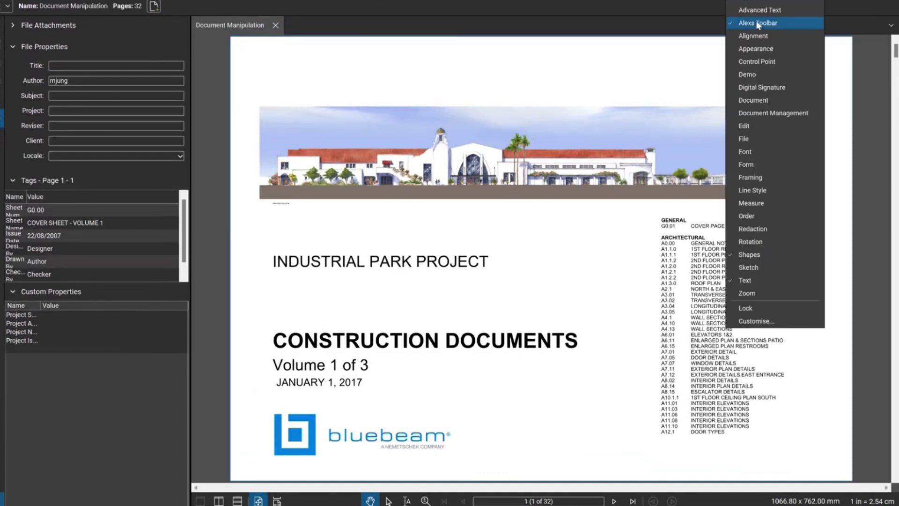
left_click(767, 310)
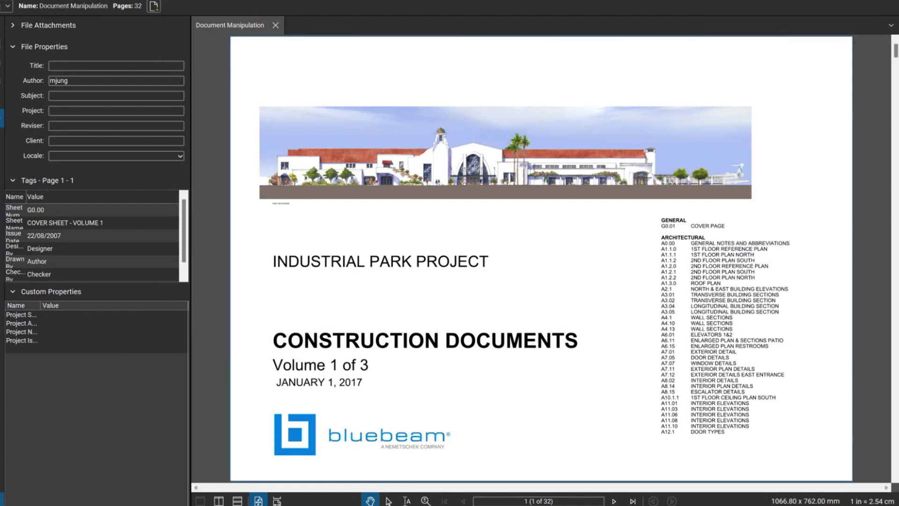
- Unlock the toolbars and dock the markup toolbars vertically beside the document again
right_click(743, 5)
left_click(782, 305)
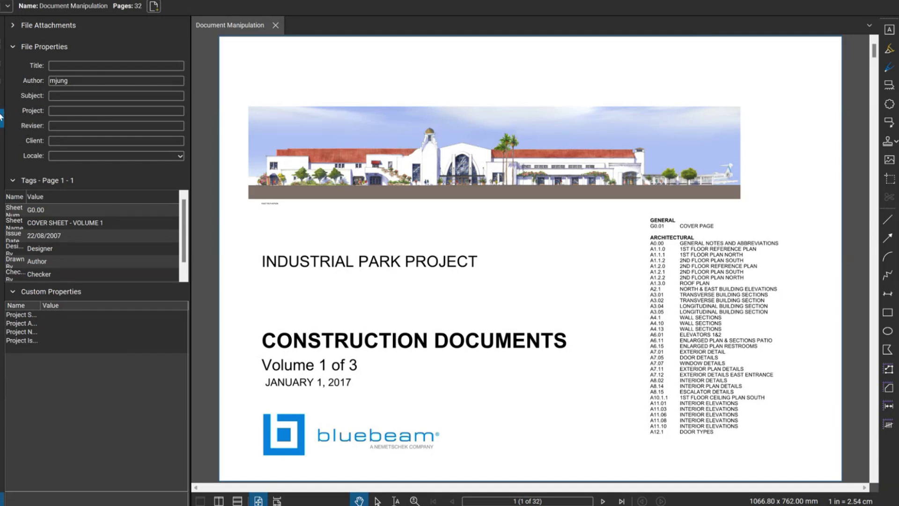
- Show the Markups List briefly and open the Properties panel docked on the right side of the workspace
key("alt+l")
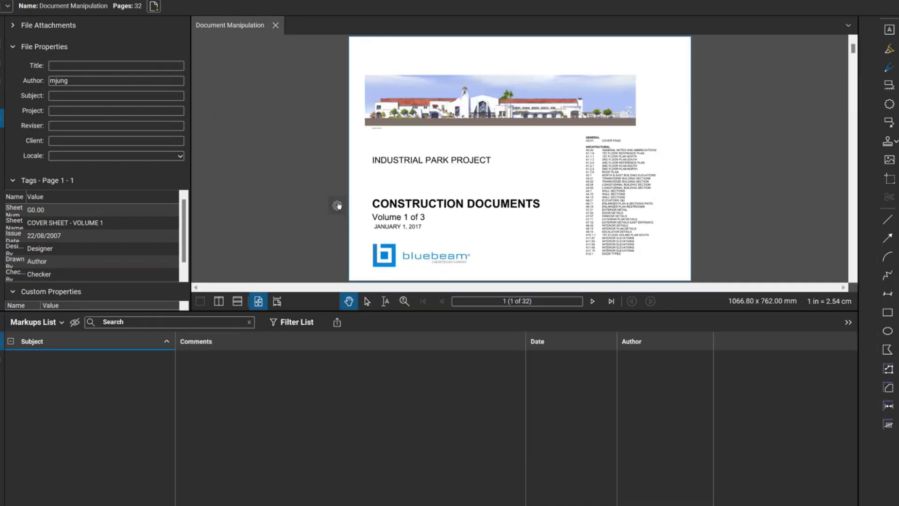
left_click(870, 27)
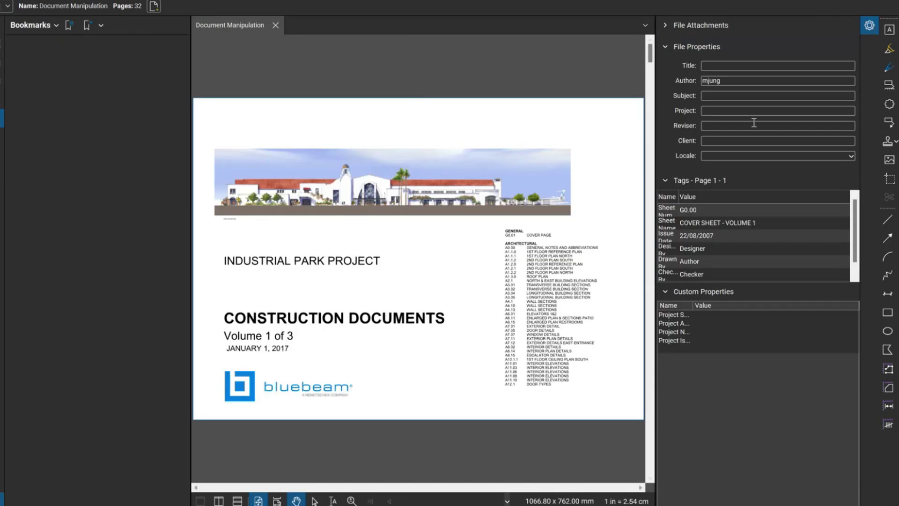
- Try detaching the Properties panel from the workspace, and collapse it once it is docked on the right side again
right_click(878, 28)
mouse_move(865, 62)
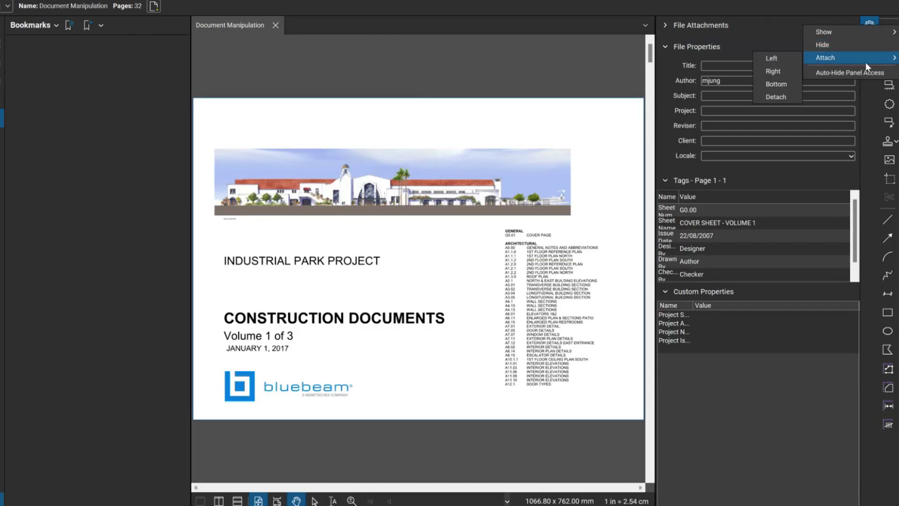
left_click(777, 96)
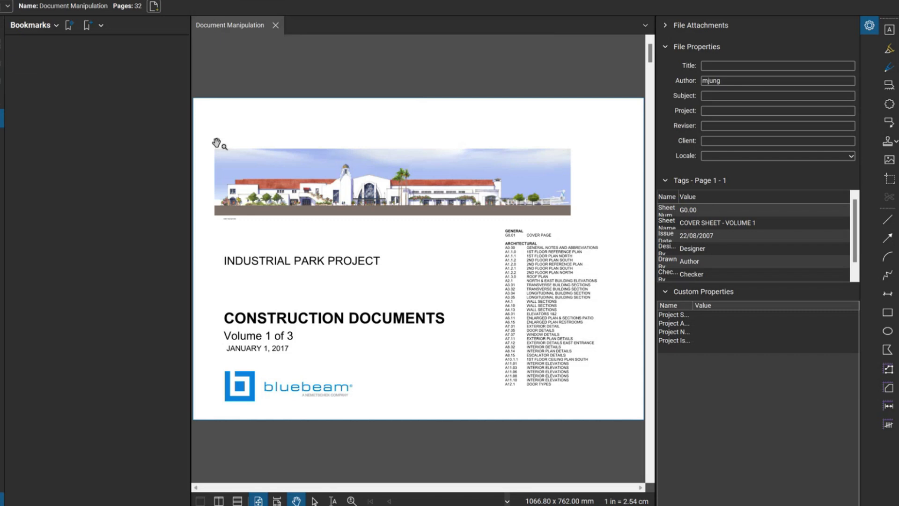
left_click(872, 31)
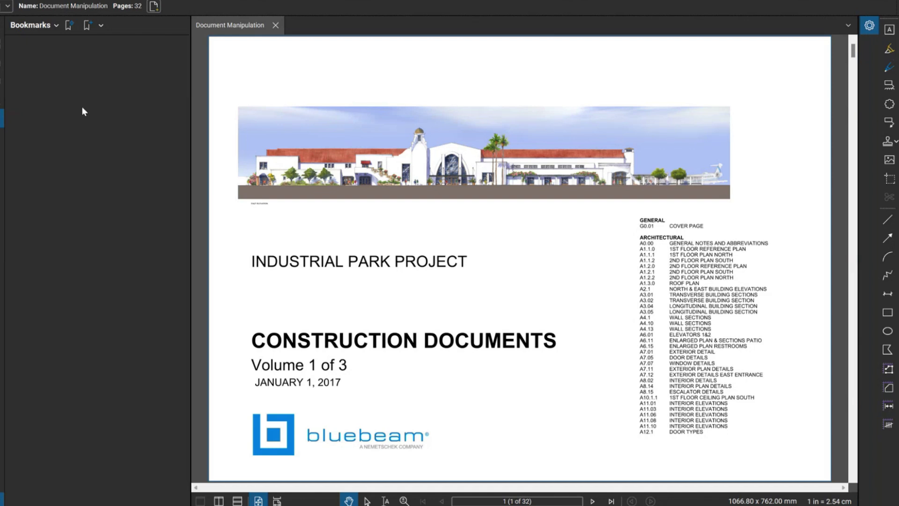
- Add a new profile named Webinar in the profile manager and confirm it as the active profile
left_click(6, 5)
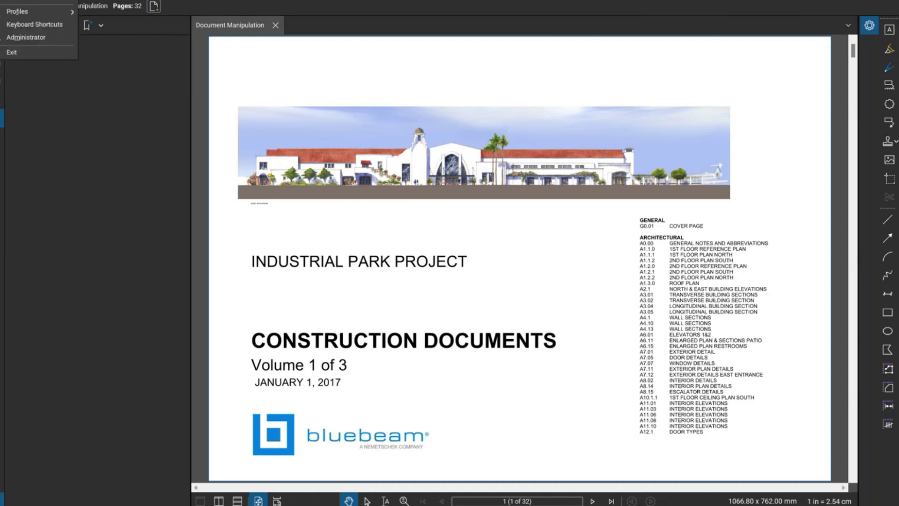
mouse_move(29, 12)
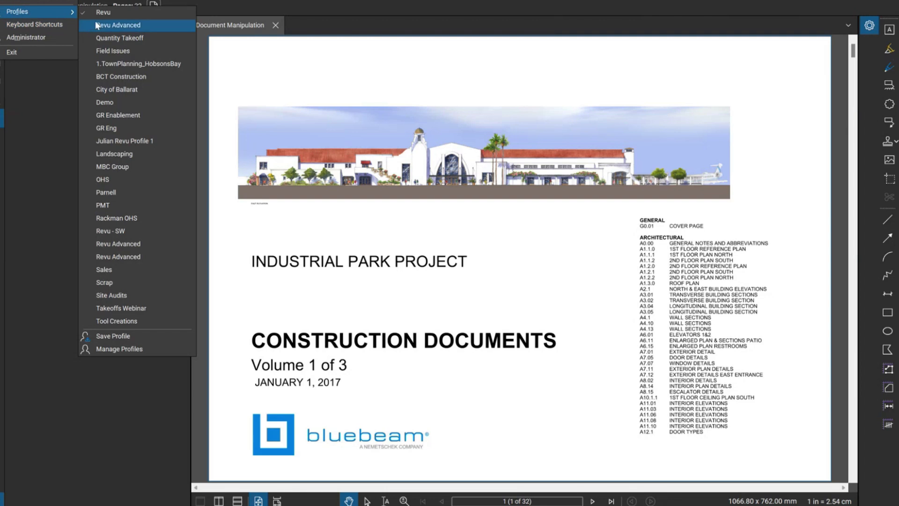
left_click(120, 349)
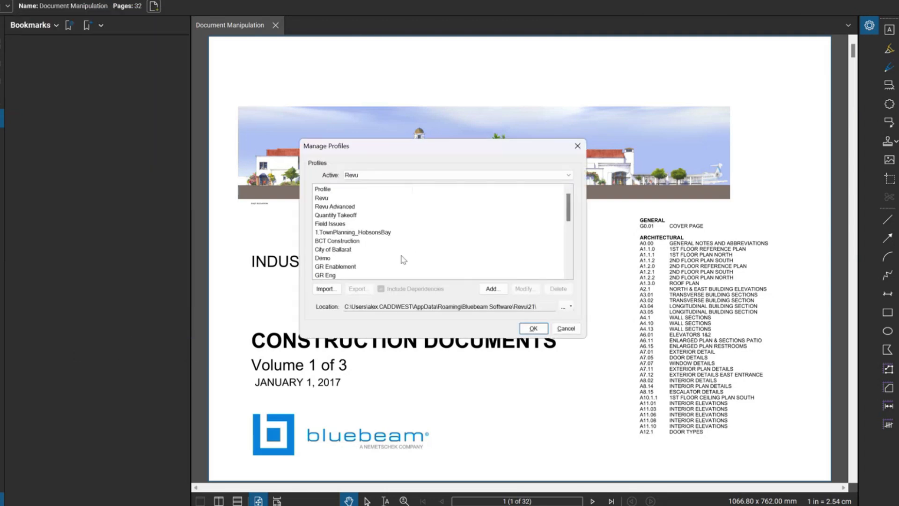
left_click(493, 289)
type("Webinar")
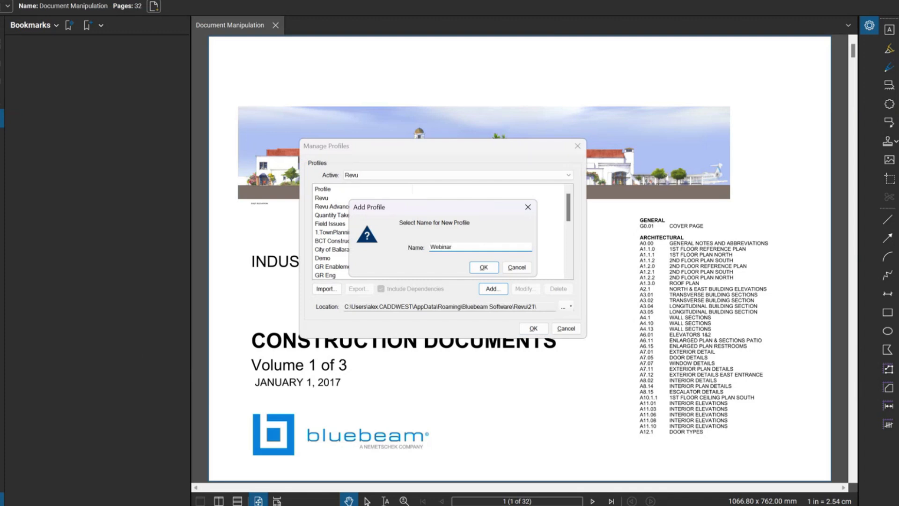
key("Return")
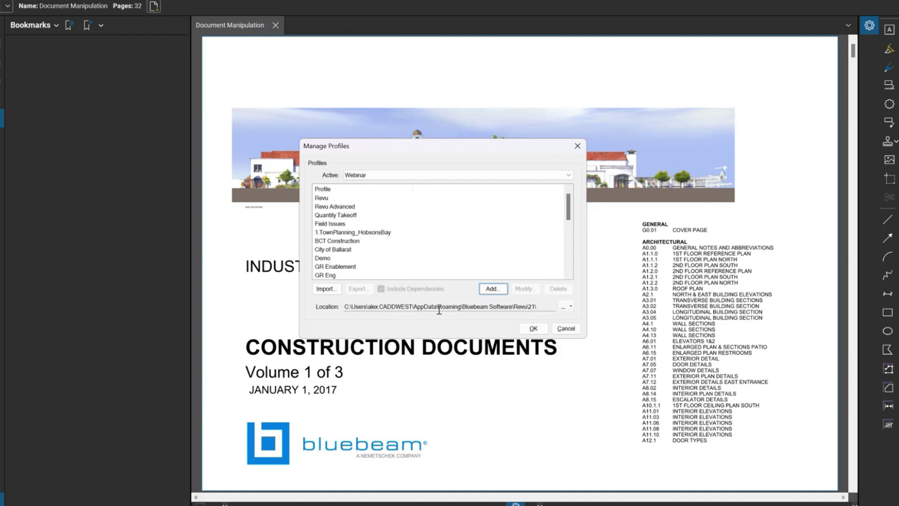
left_click(533, 329)
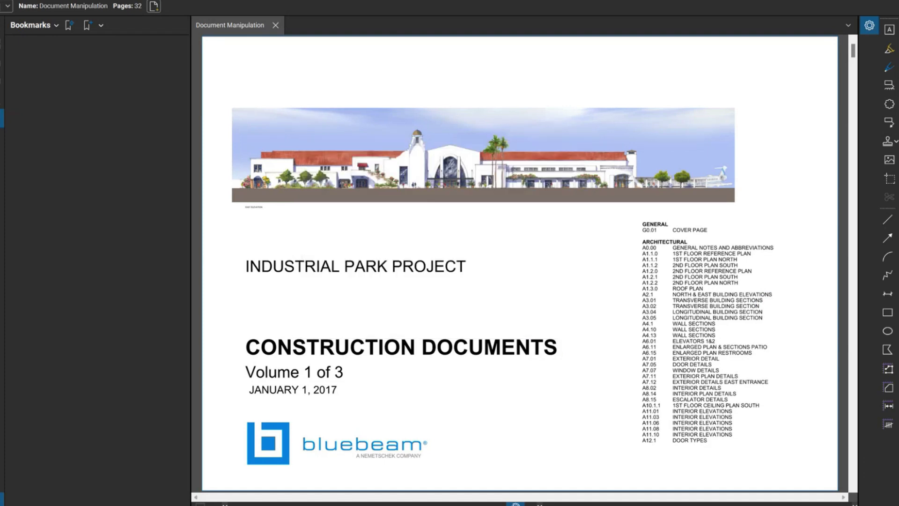
- Switch the active profile to Revu and back to Webinar to compare the two workspace layouts
left_click(7, 6)
mouse_move(29, 12)
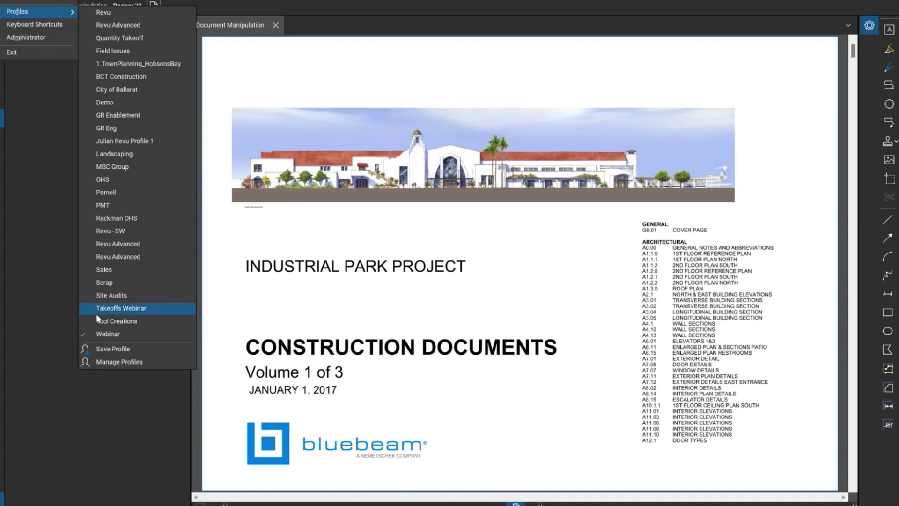
left_click(136, 16)
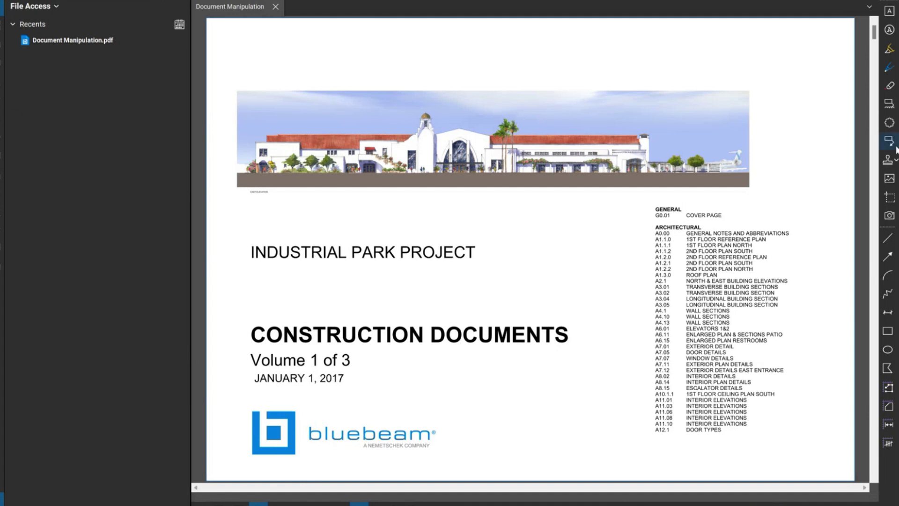
left_click(9, 3)
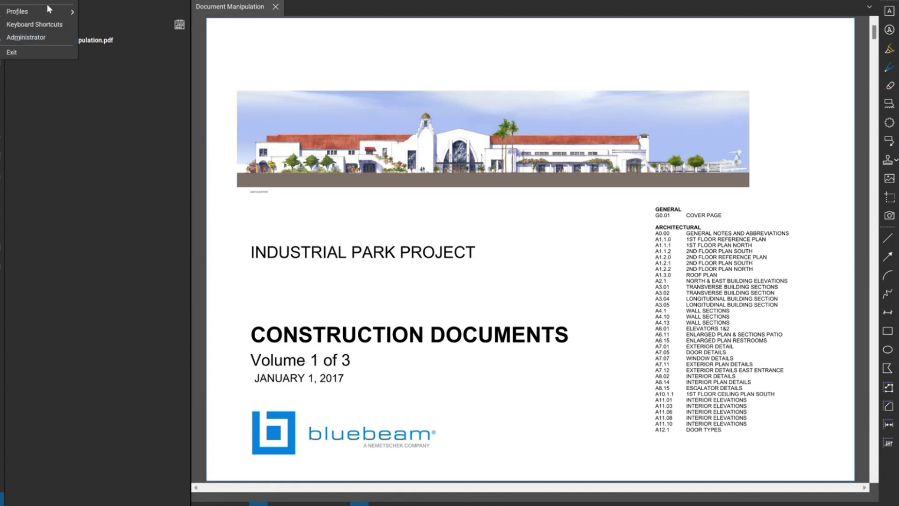
mouse_move(36, 9)
left_click(114, 333)
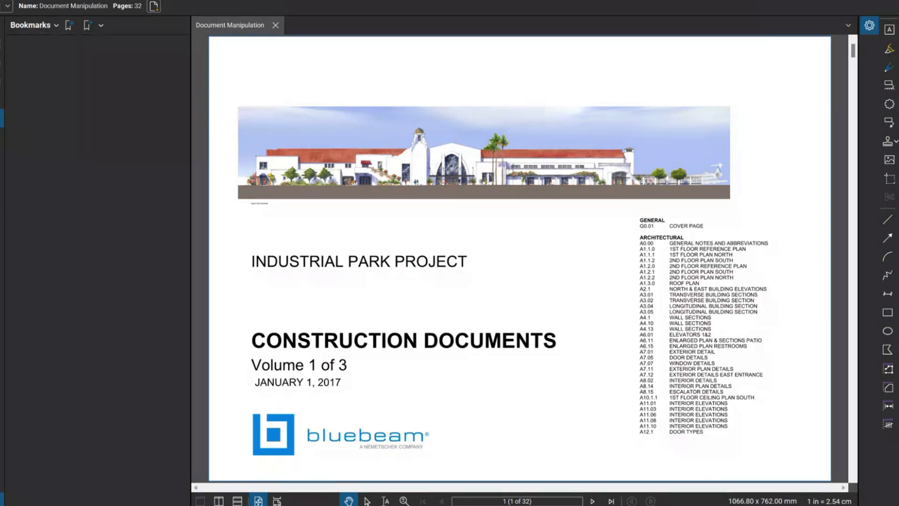
- Select the Webinar profile in the profile manager, review its import and export options, and leave without changes
left_click(7, 6)
mouse_move(34, 13)
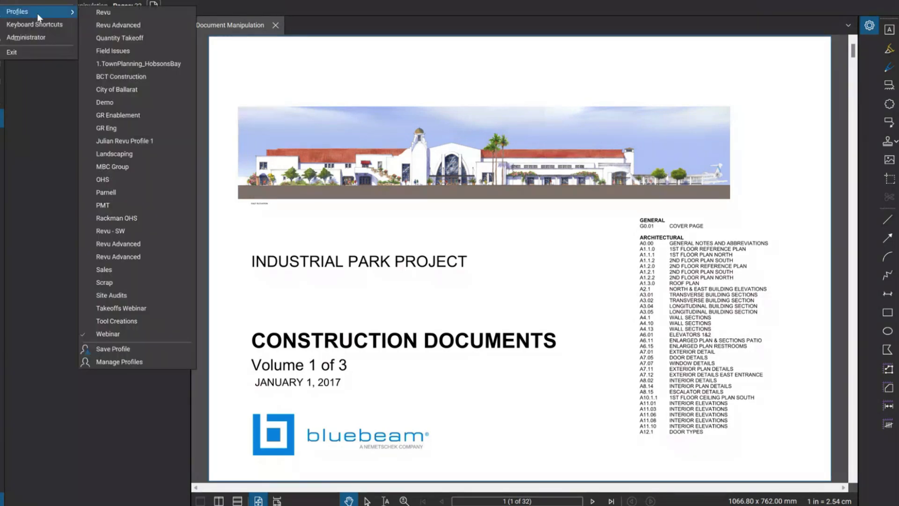
left_click(108, 362)
scroll(360, 240, "down", 5)
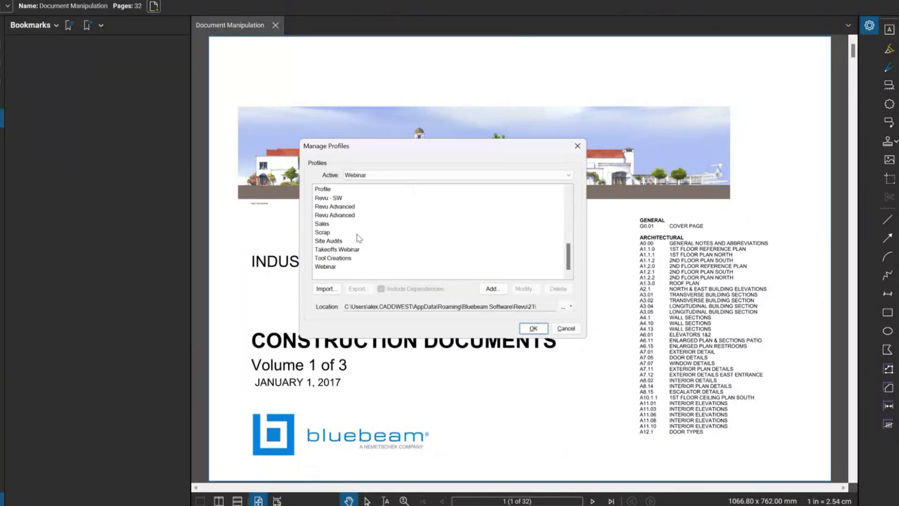
left_click(338, 268)
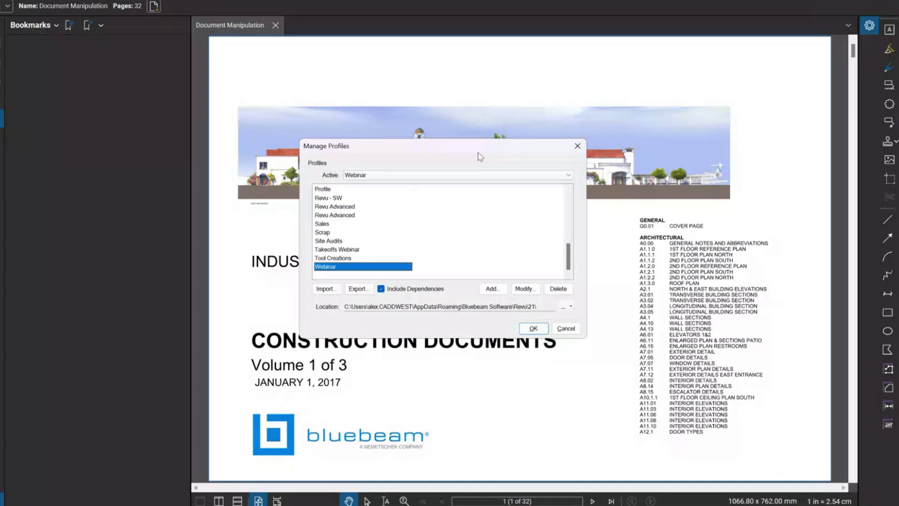
left_click_drag(468, 146, 560, 121)
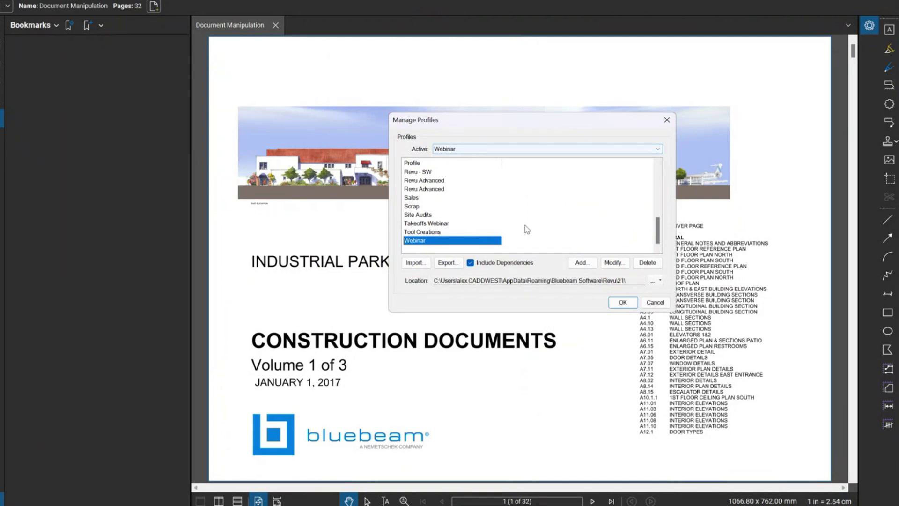
left_click(645, 302)
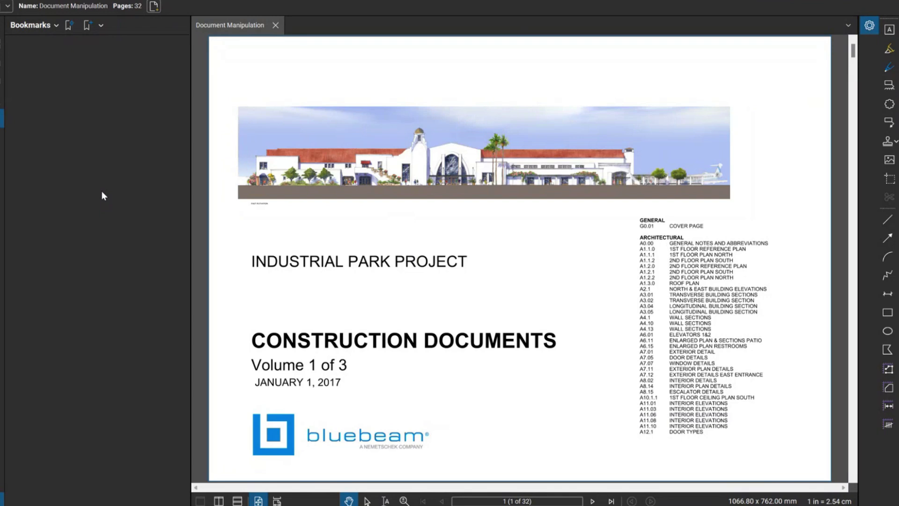
- Turn on the Status Bar in the workspace
left_click(190, 1)
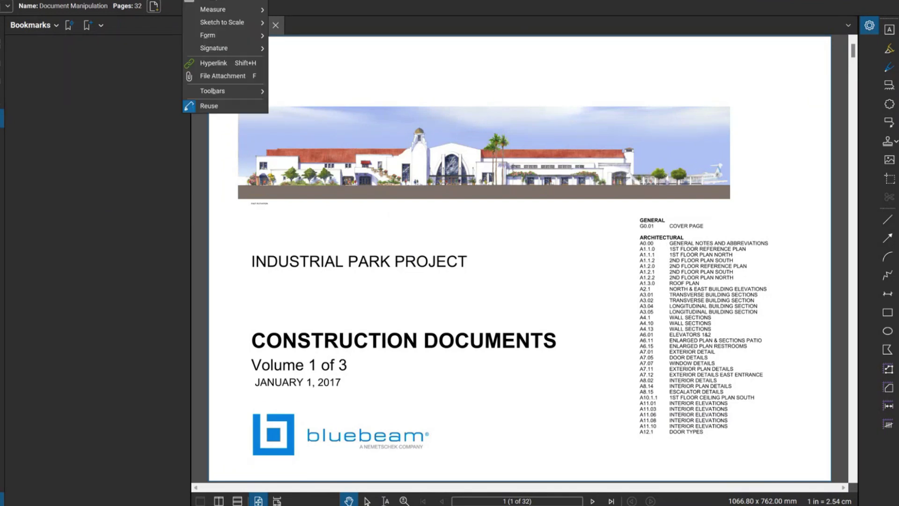
mouse_move(229, 91)
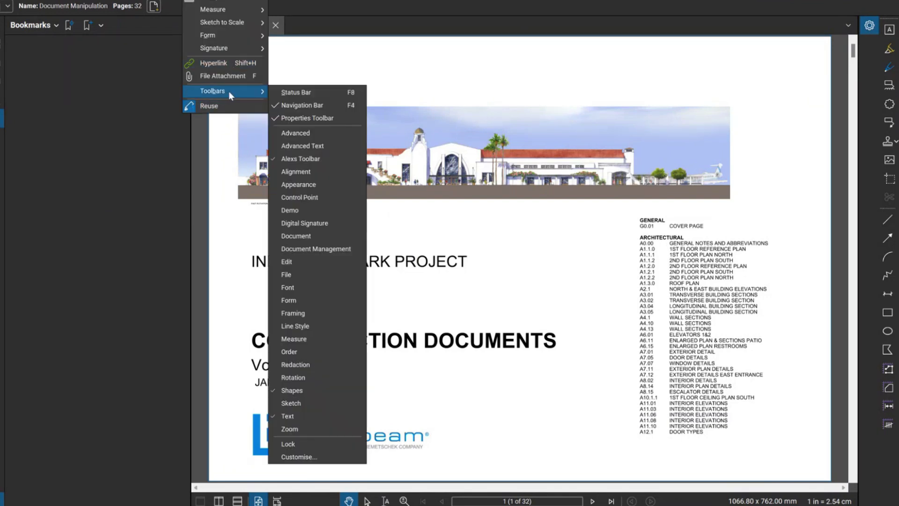
left_click(308, 91)
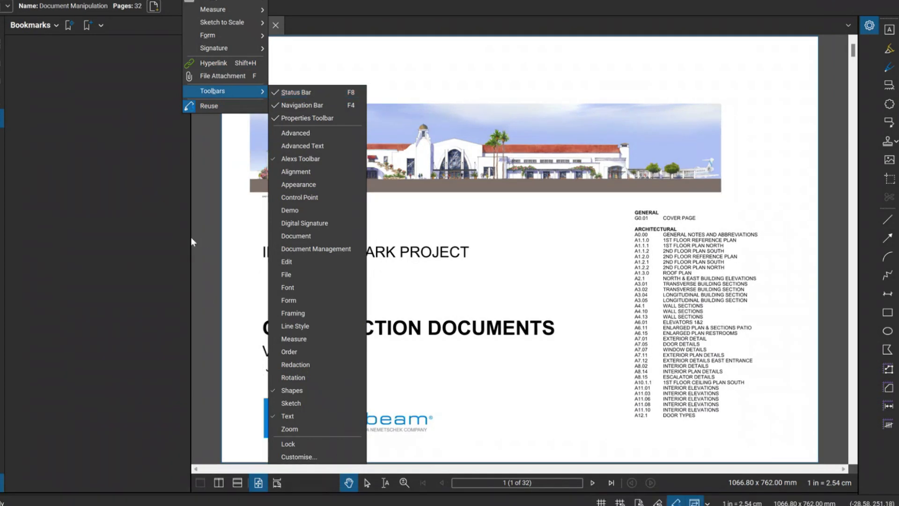
left_click(139, 243)
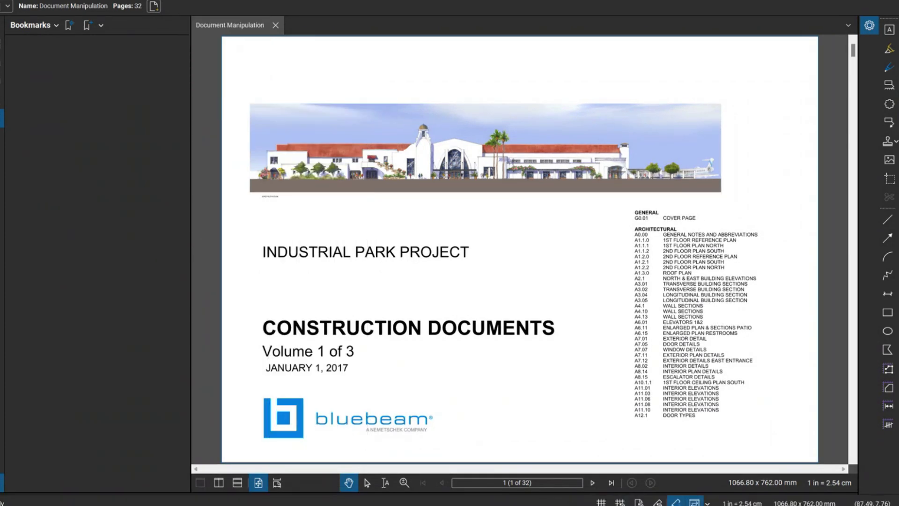
- Show the Forms panel and collapse it again so the document view takes up the freed space
key("alt+shift+f")
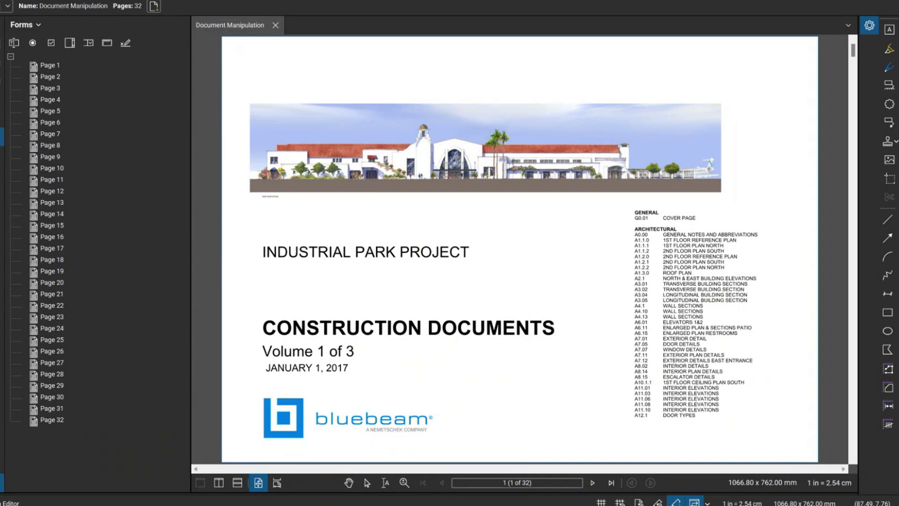
key("alt")
mouse_move(19, 11)
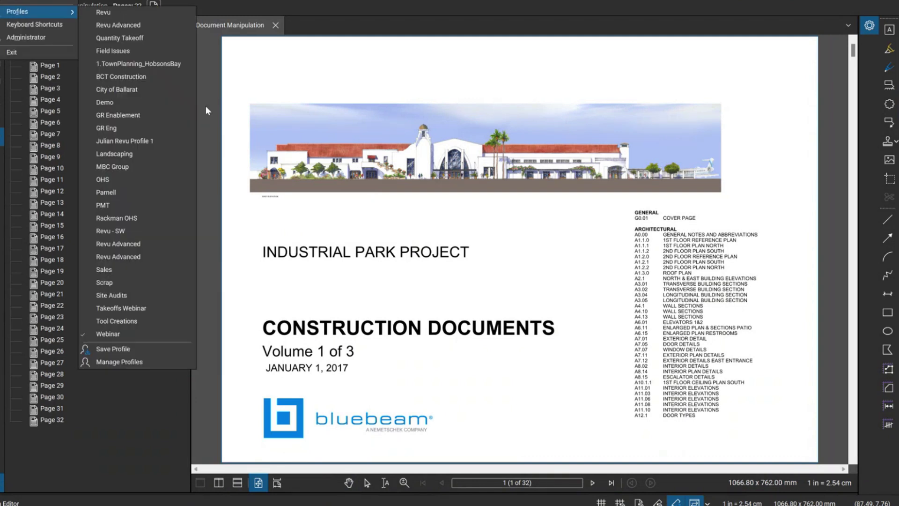
key("Escape")
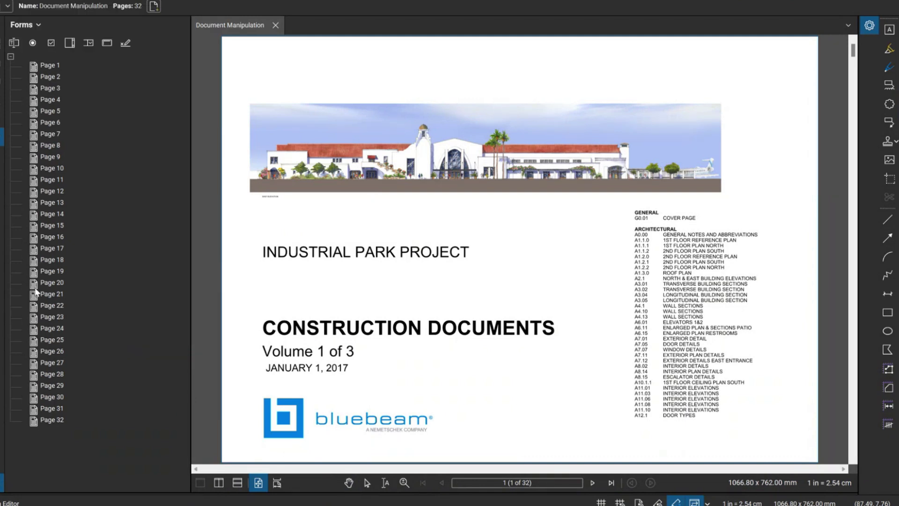
left_click(1, 140)
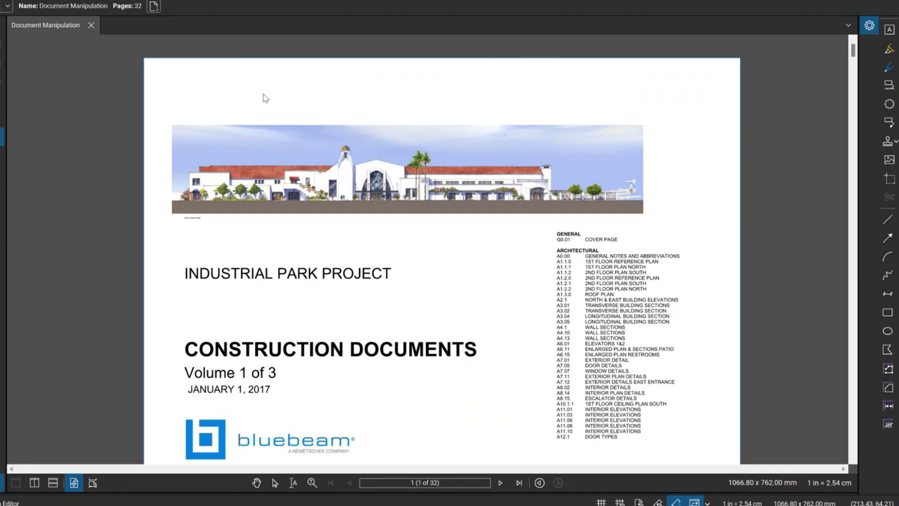
- Split the document view vertically into two panes and split the second pane horizontally
scroll(159, 155, "up", 1)
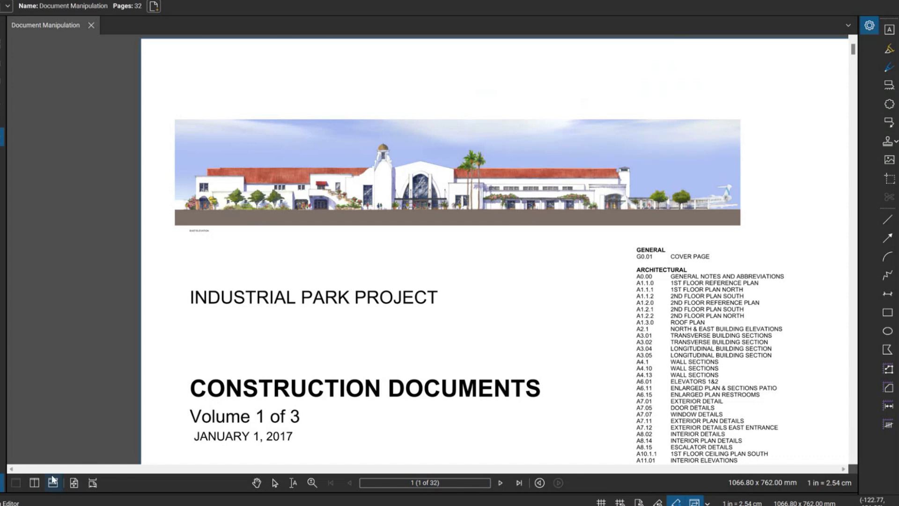
left_click(39, 486)
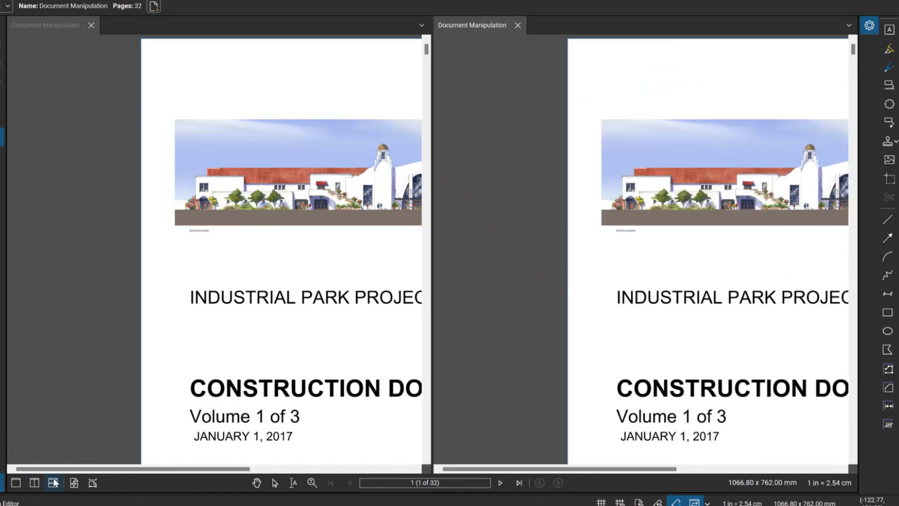
left_click(53, 484)
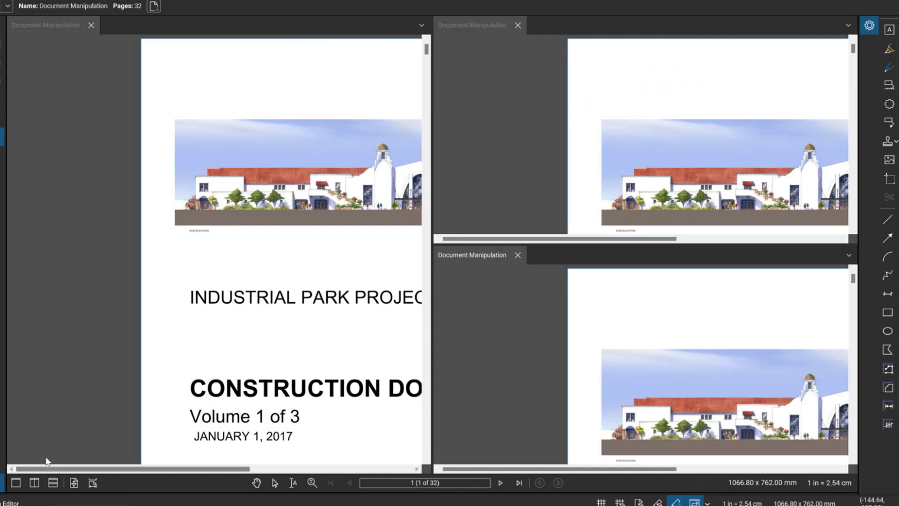
- Remove the split so the document fills a single pane, and set the view to One Full Page
scroll(147, 350, "down", 2)
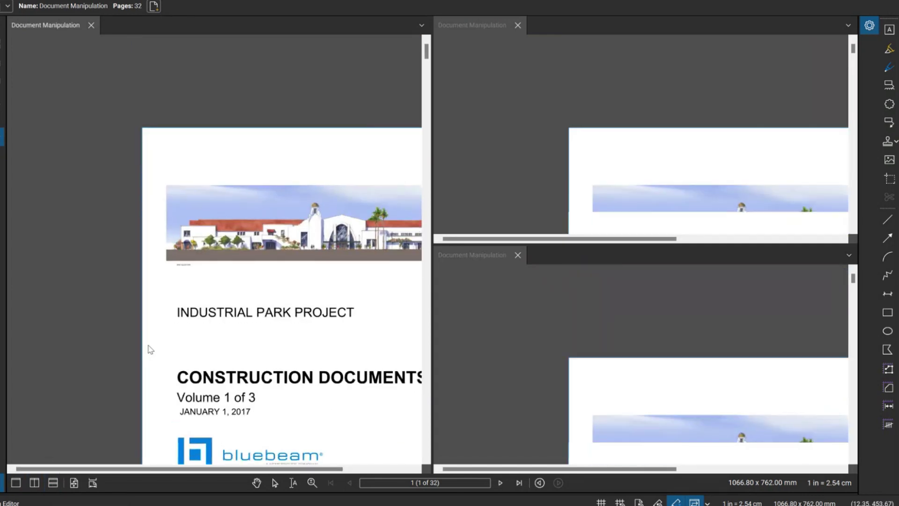
left_click(16, 483)
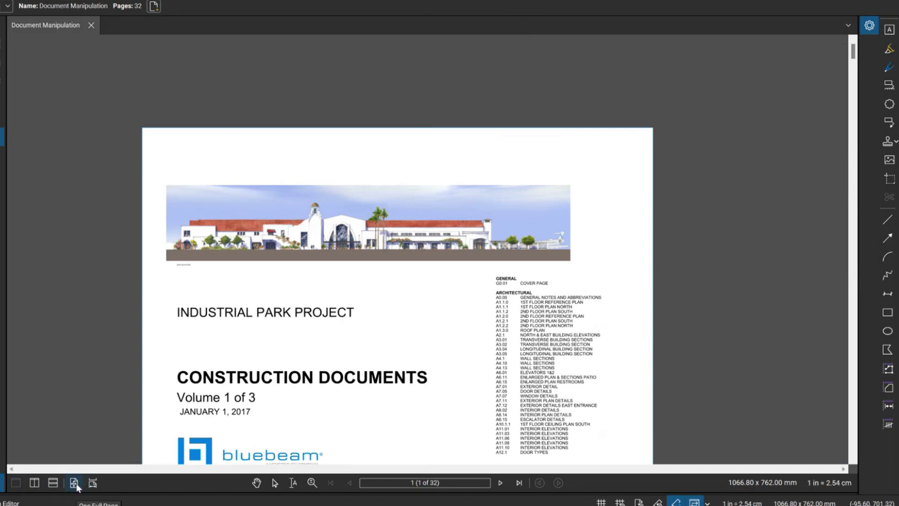
left_click(74, 483)
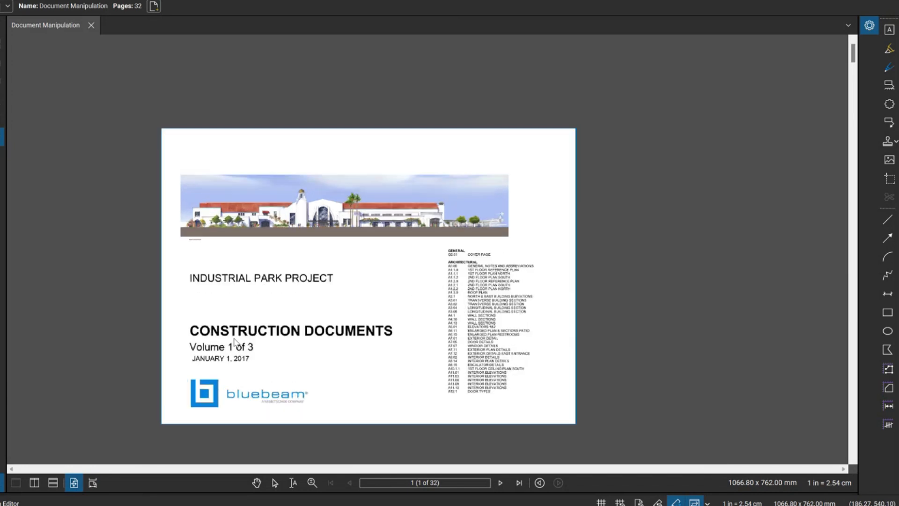
scroll(235, 342, "down", 3)
scroll(337, 358, "up", 3)
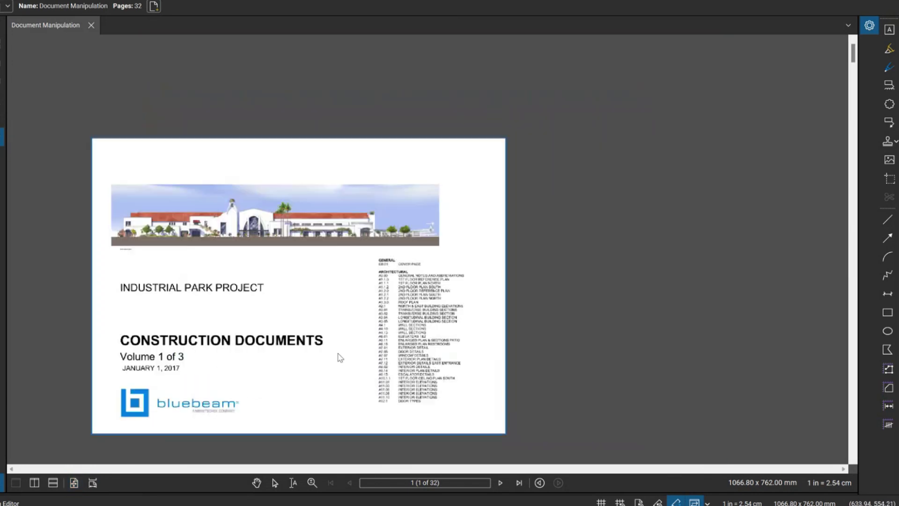
- Switch the view to Scrolling Pages, browse from the cover sheet to page 3, and inspect the floor plan there
left_click(92, 483)
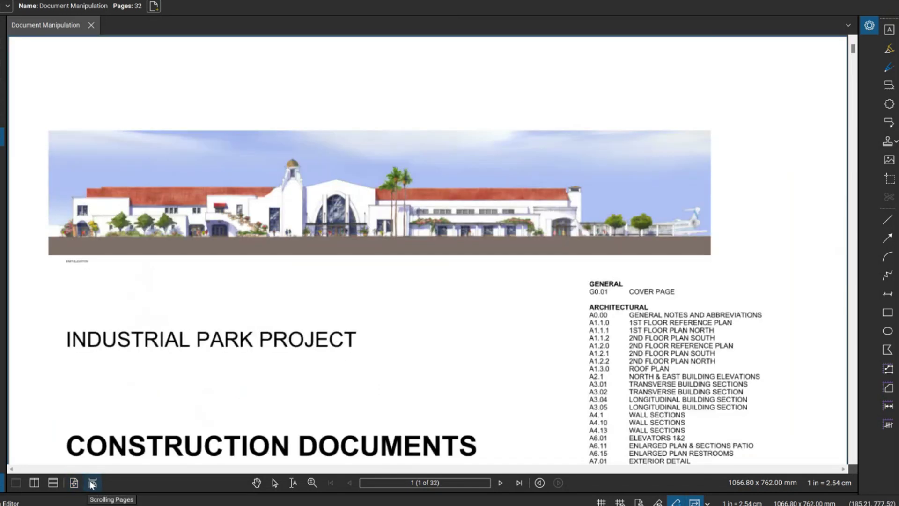
scroll(253, 315, "down", 5)
scroll(265, 296, "down", 6)
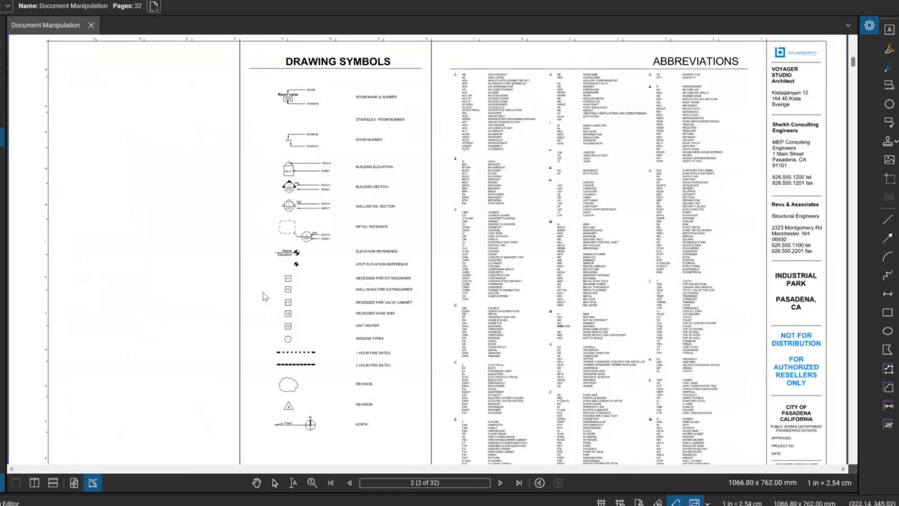
scroll(263, 295, "down", 5)
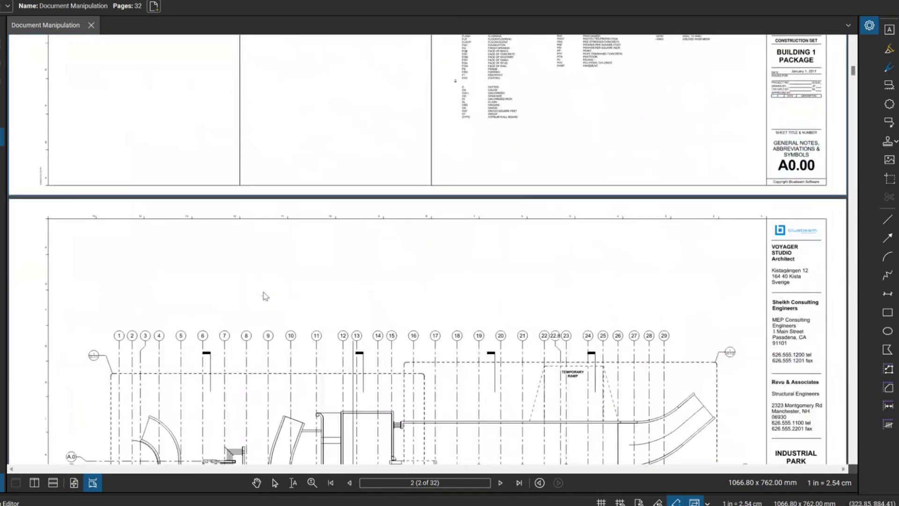
left_click(93, 483)
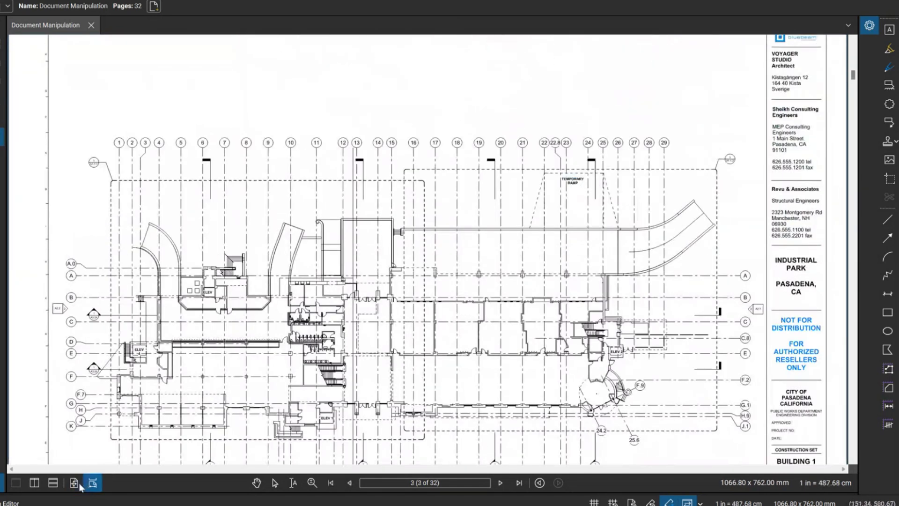
scroll(356, 207, "up", 3)
scroll(356, 208, "up", 5)
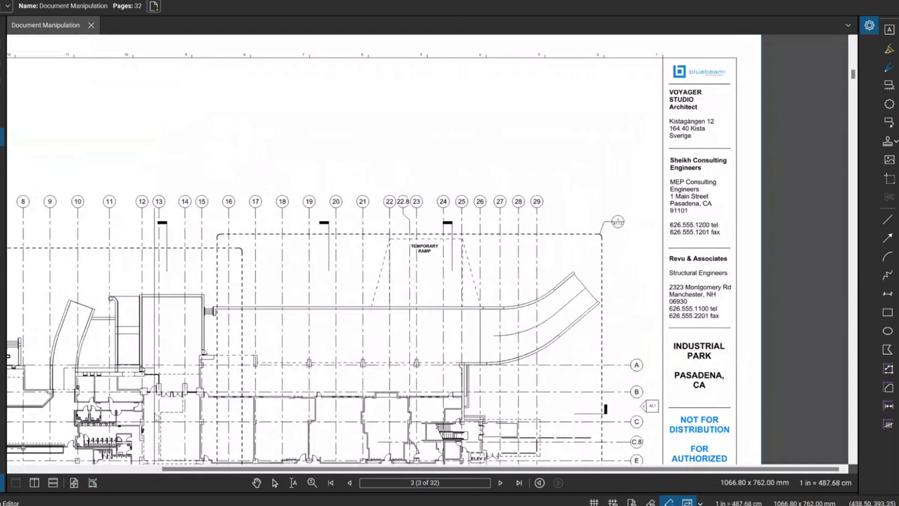
- Resume Scrolling Pages to reach page 4, sheet A1.1.1, and show it in One Full Page view
left_click(92, 483)
scroll(239, 295, "down", 5)
scroll(237, 300, "down", 5)
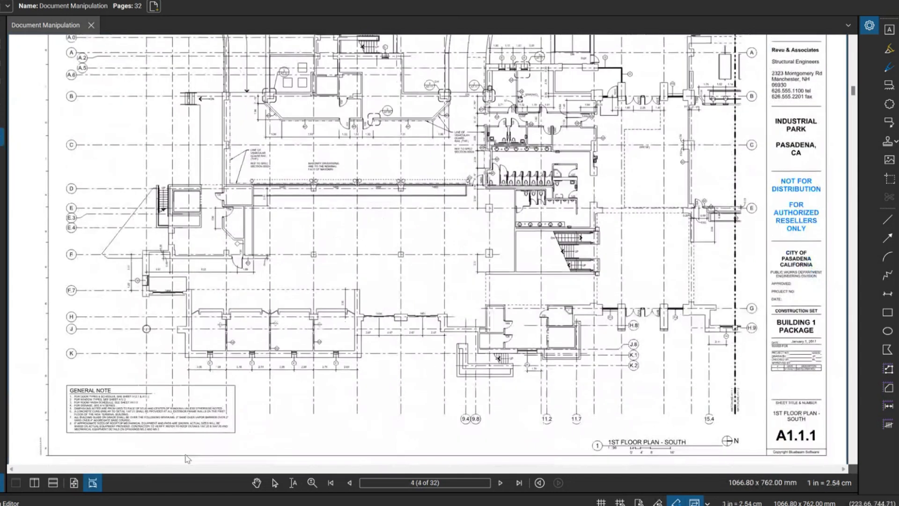
left_click(73, 483)
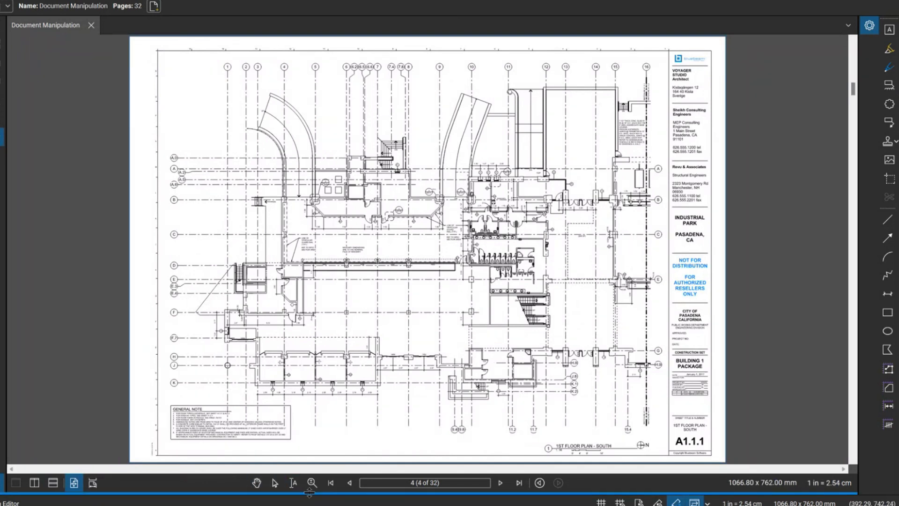
- Activate the Pan tool and move sheet A1.1.1 around within the document view
left_click(256, 485)
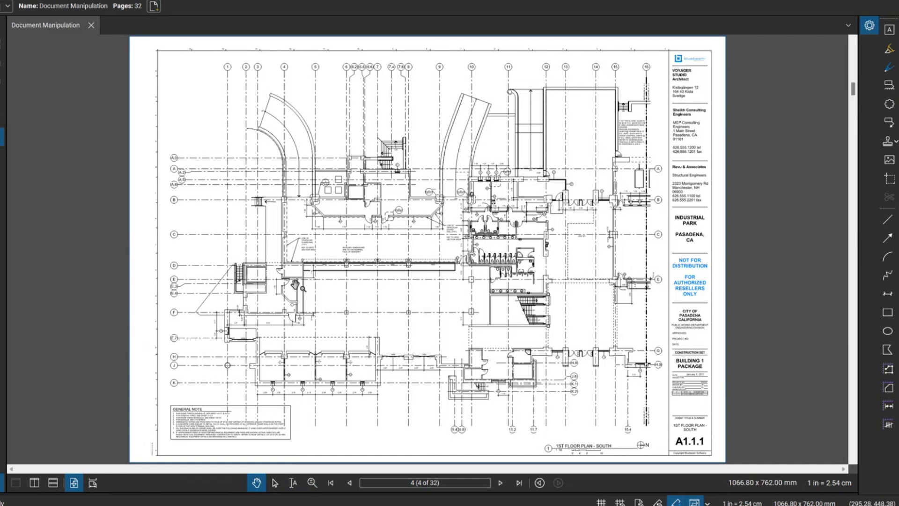
mouse_move(298, 271)
left_mouse_down()
mouse_move(205, 216)
mouse_move(305, 379)
mouse_move(390, 345)
mouse_move(239, 198)
mouse_move(239, 302)
mouse_move(315, 272)
left_mouse_up()
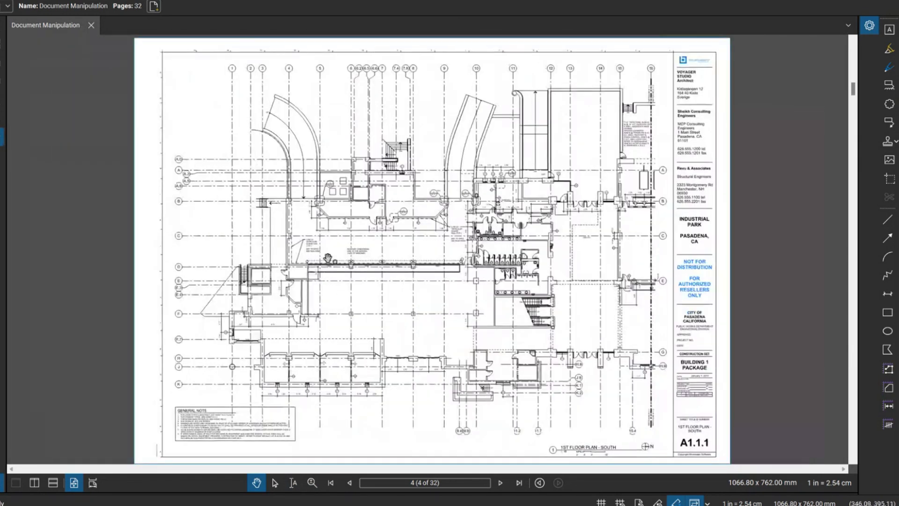
scroll(328, 258, "down", 1)
scroll(328, 258, "up", 1)
scroll(328, 258, "down", 2)
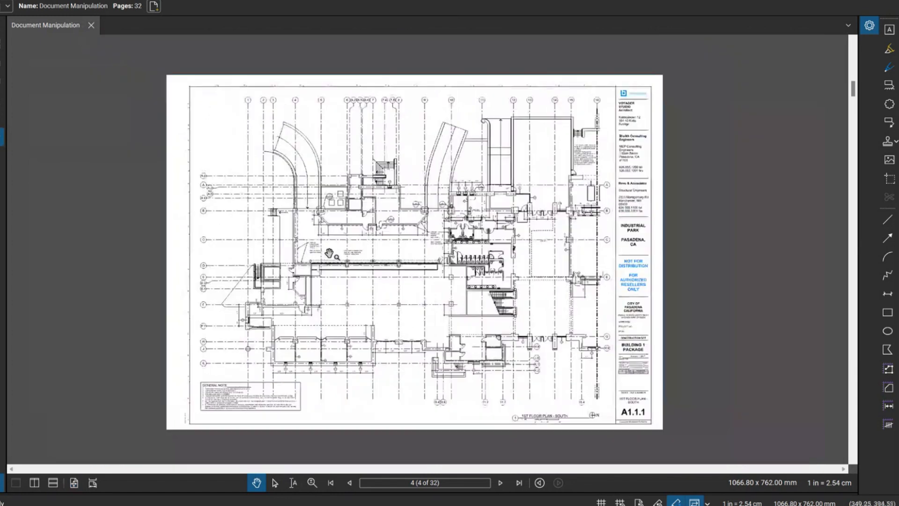
left_click_drag(252, 136, 575, 399)
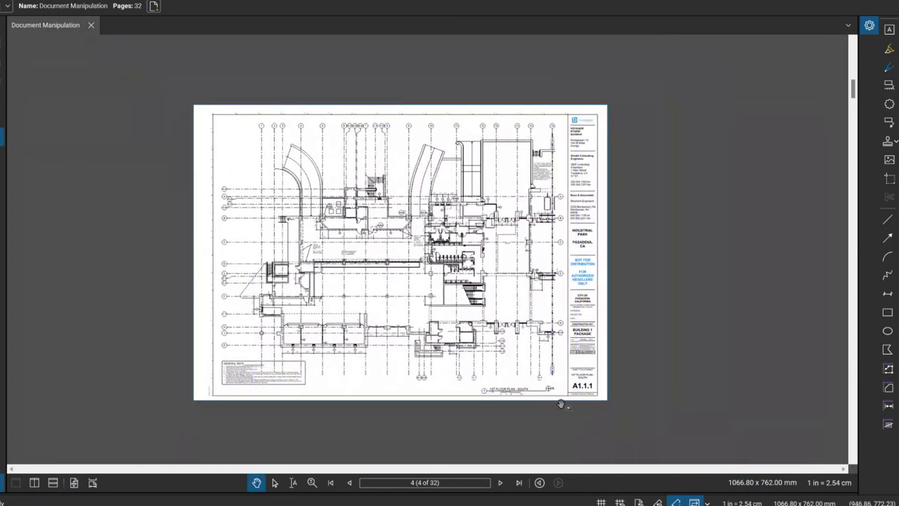
- Draw a cloud markup beside the washrooms near grid lines 9 and 10, and return to panning the sheet
key("ctrl+v")
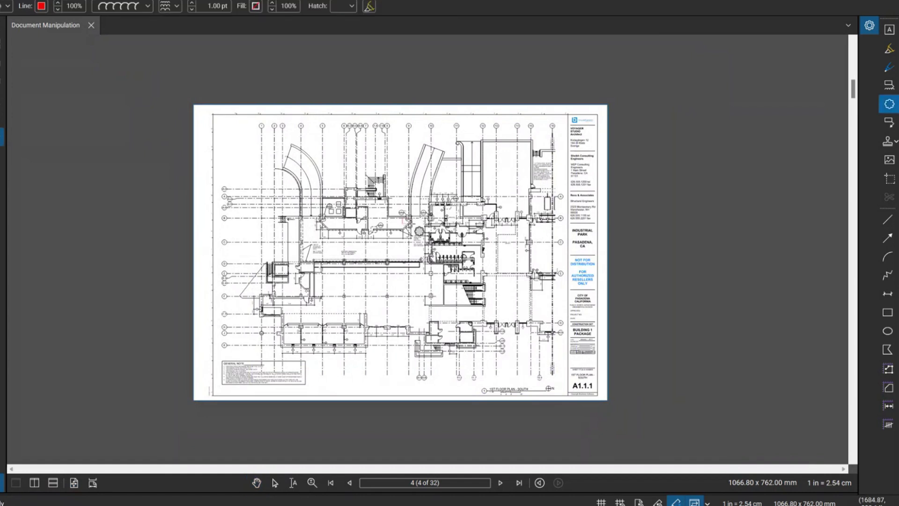
left_click_drag(308, 180, 507, 271)
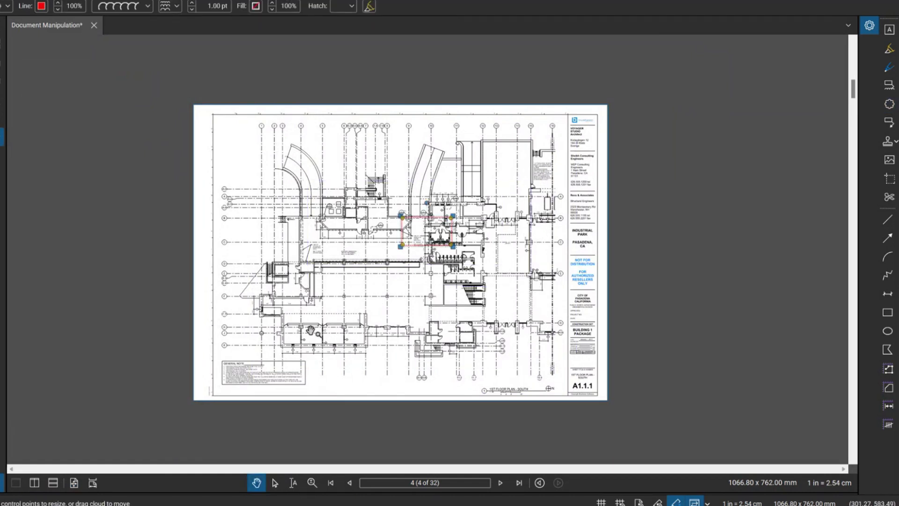
left_click(268, 286)
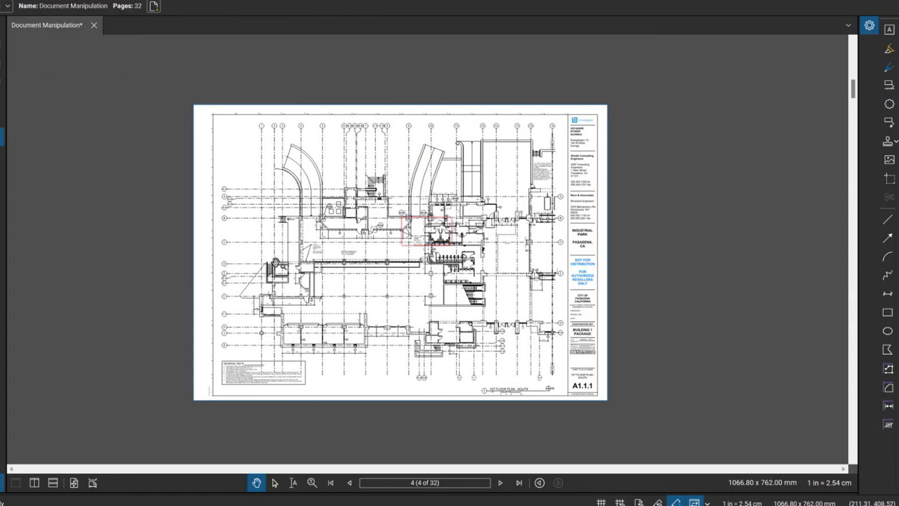
mouse_move(355, 296)
left_mouse_down()
mouse_move(351, 226)
mouse_move(313, 251)
left_mouse_up()
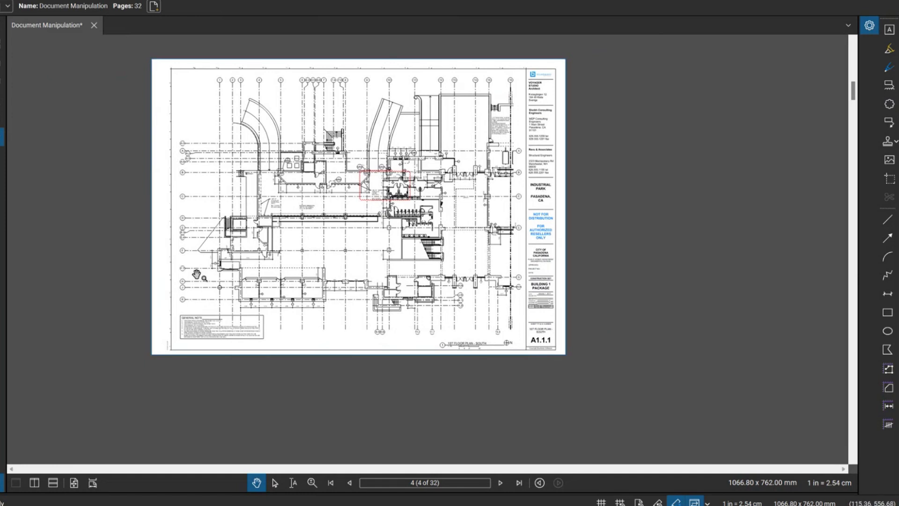
- Draw two cloud markups, one overlapping the title block near grid line G and one around the staircase between grid lines D and E.4
left_click(890, 104)
left_click(456, 265)
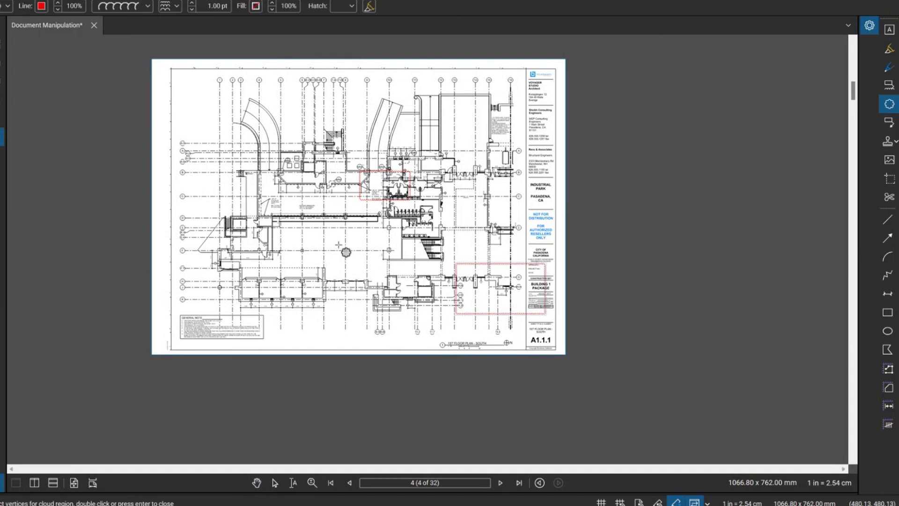
scroll(333, 235, "up", 5)
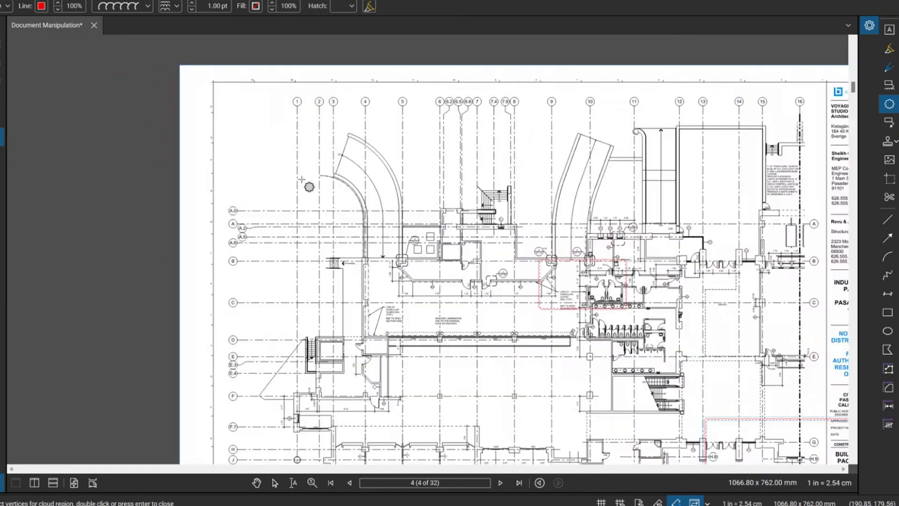
scroll(329, 186, "right", 8)
scroll(329, 186, "up", 1)
scroll(532, 157, "up", 2)
scroll(575, 155, "down", 2)
scroll(656, 197, "left", 3)
scroll(623, 287, "left", 10)
scroll(422, 242, "down", 8)
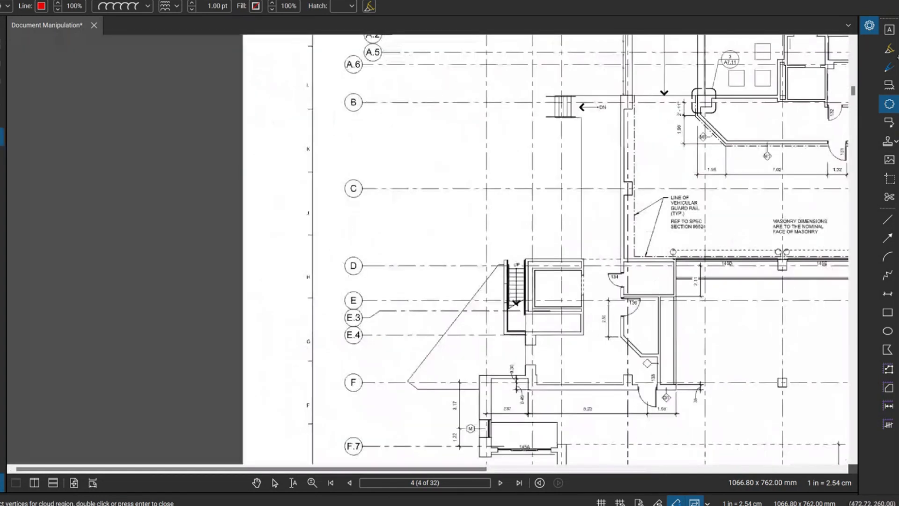
left_click_drag(422, 243, 532, 330)
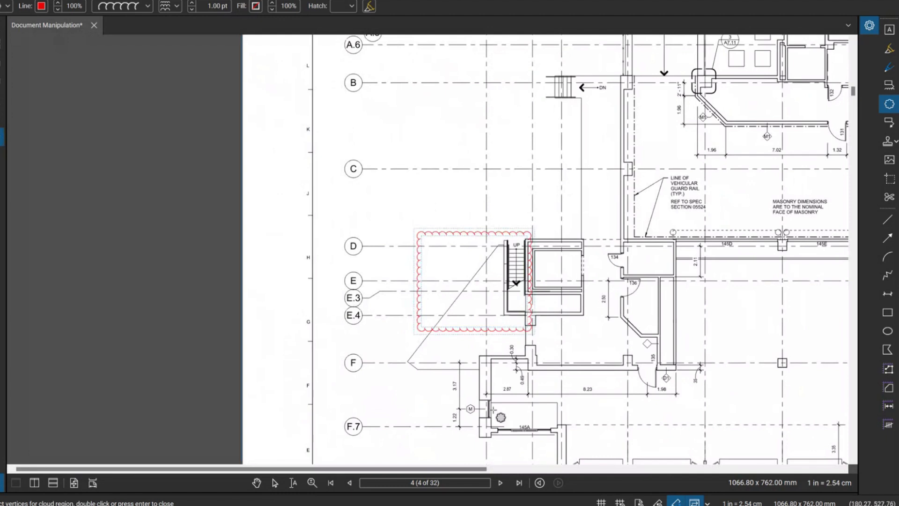
- Draw two cloud markups, one over the upper end of the curved ramp near grid line 10 and one in the open area by grid line F
scroll(616, 299, "down", 3)
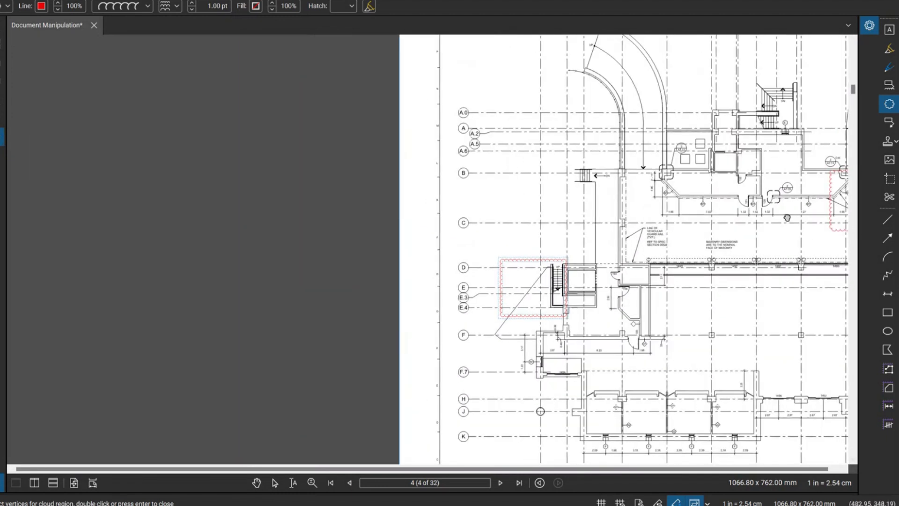
key("Escape")
left_click_drag(791, 265, 673, 165)
scroll(609, 141, "up", 3)
scroll(609, 140, "right", 3)
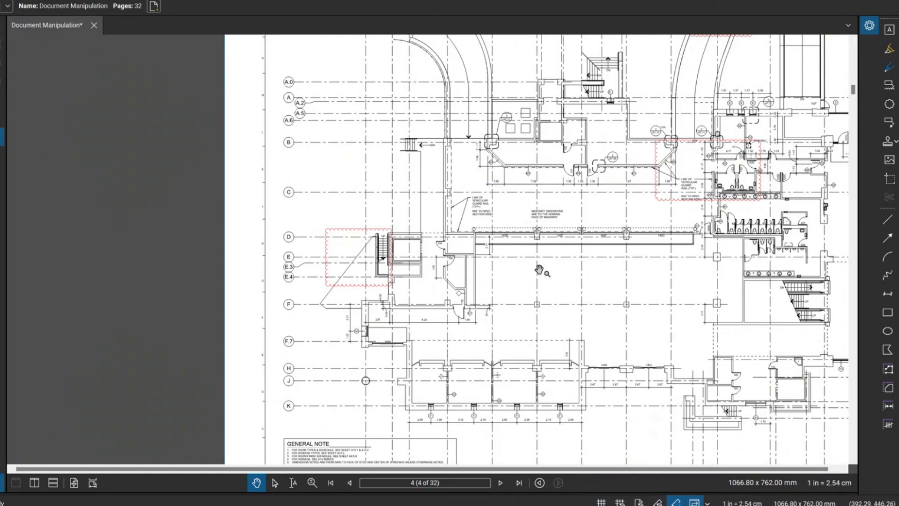
left_click(890, 103)
left_click_drag(628, 294, 692, 348)
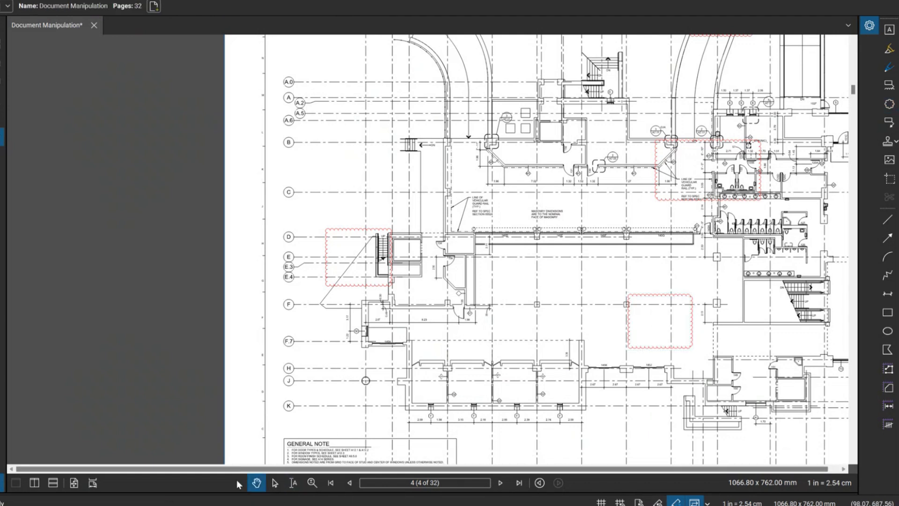
- Activate the Select Text tool and select the masonry dimensions note on the floor plan
left_click(293, 482)
scroll(491, 267, "up", 2)
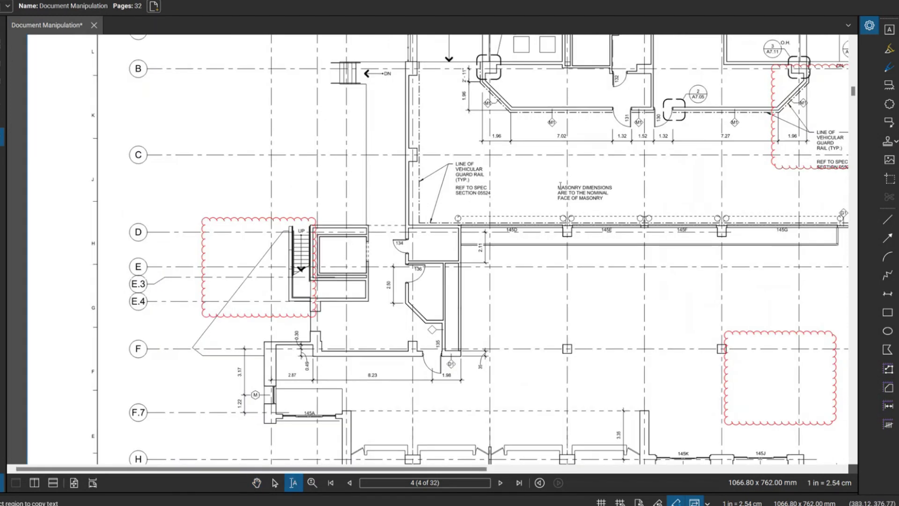
left_click_drag(558, 186, 615, 205)
scroll(614, 204, "right", 10)
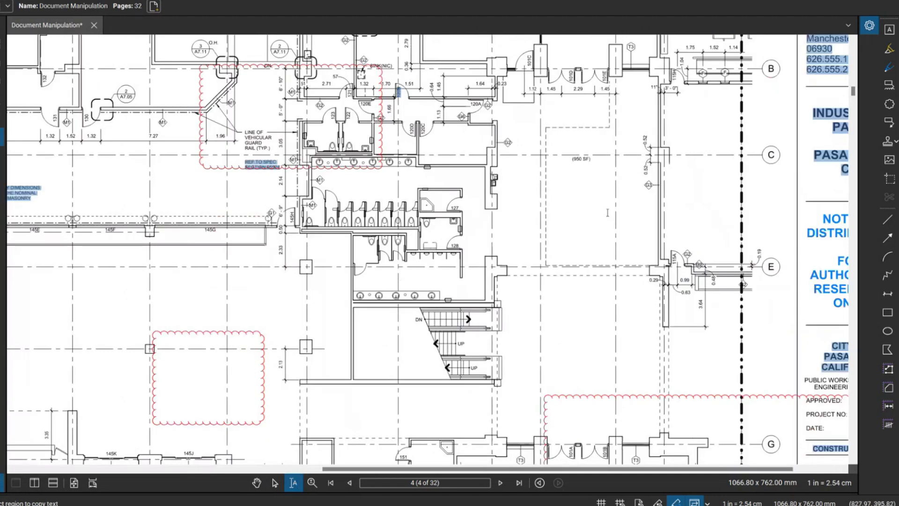
scroll(436, 215, "up", 1)
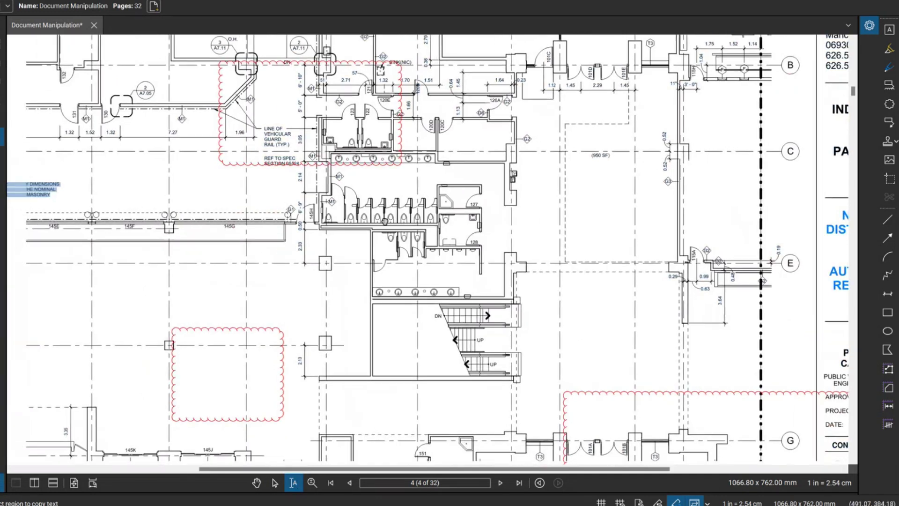
- Try selecting text across a wider area of the floor plan, and clear the selection
scroll(465, 240, "left", 6)
left_click_drag(310, 229, 375, 247)
scroll(375, 247, "right", 5)
key("ctrl+a")
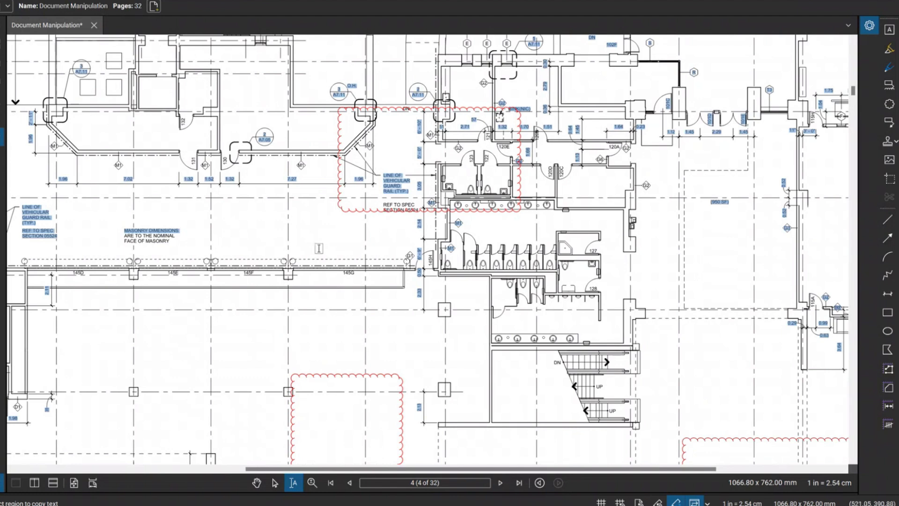
key("Escape")
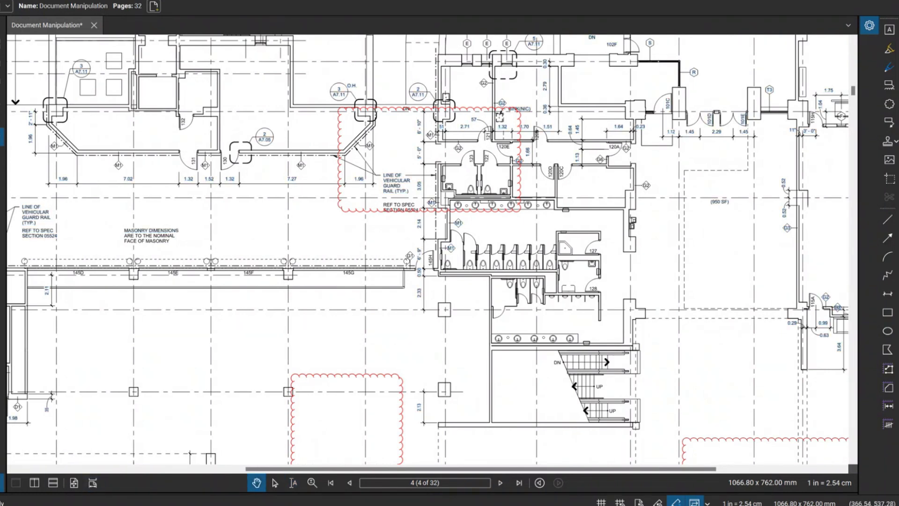
- Select the full note "MASONRY DIMENSIONS ARE TO THE NOMINAL FACE OF MASONRY" with Select Text, and return to the Pan tool
left_click(294, 483)
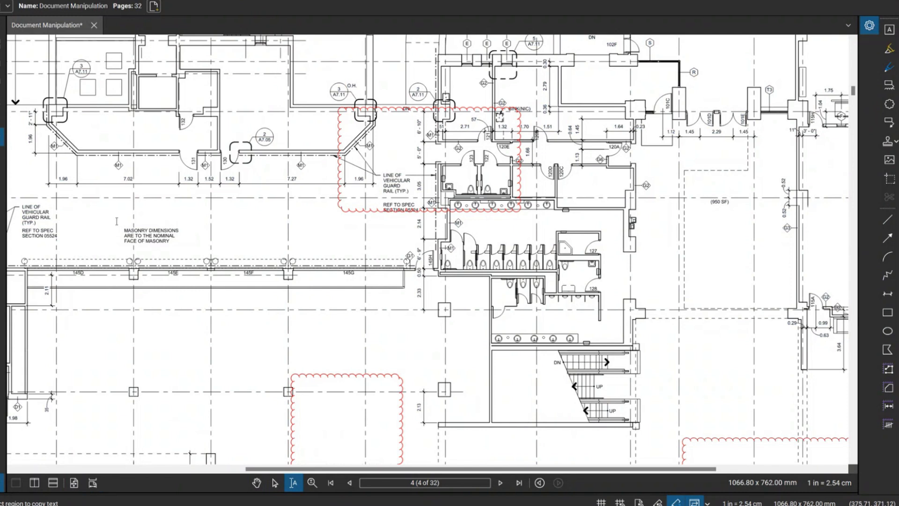
left_click_drag(114, 222, 182, 245)
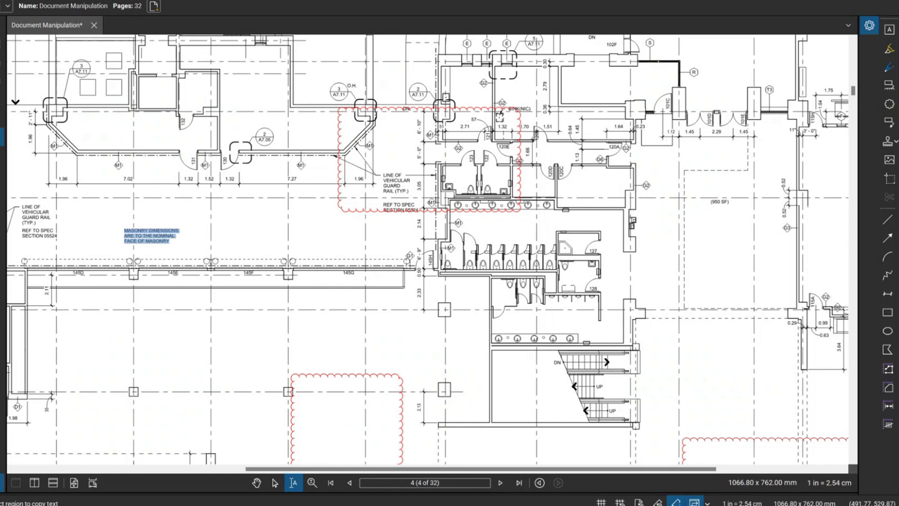
key("Escape")
scroll(250, 393, "down", 3)
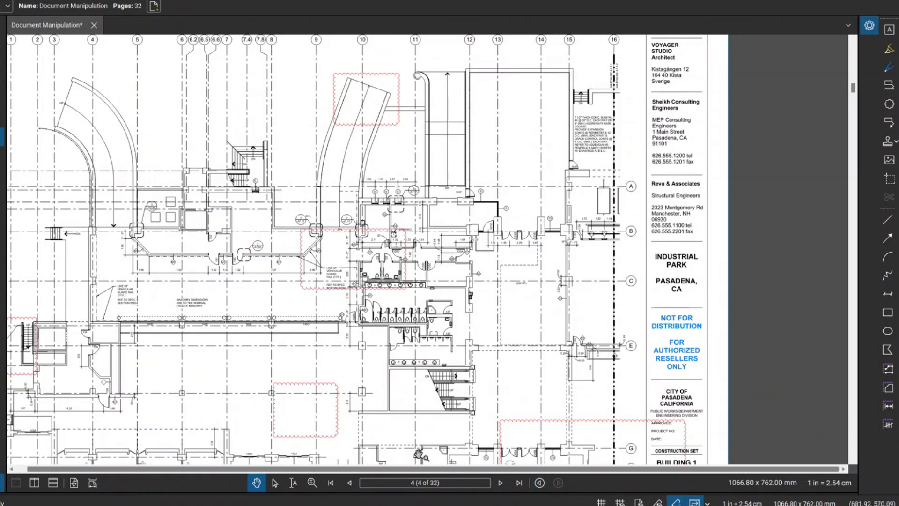
scroll(419, 454, "down", 1)
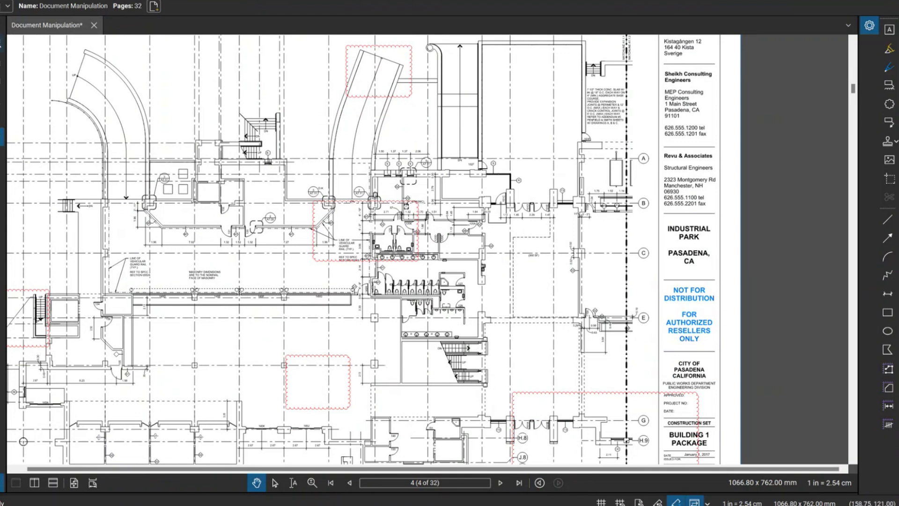
- Show the page thumbnails, open page 6, and jump back and forth between pages 4 and 6 with the previous and next view
left_click(1, 43)
left_click(92, 342)
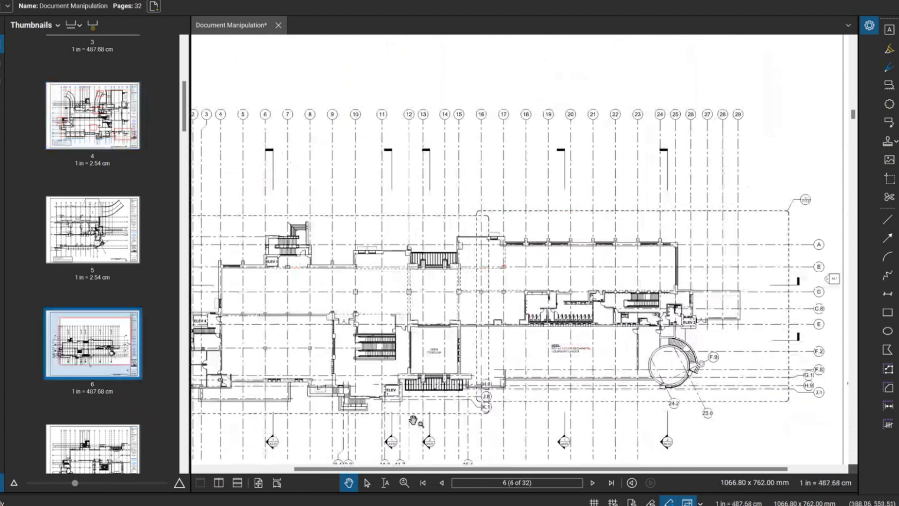
left_click(632, 483)
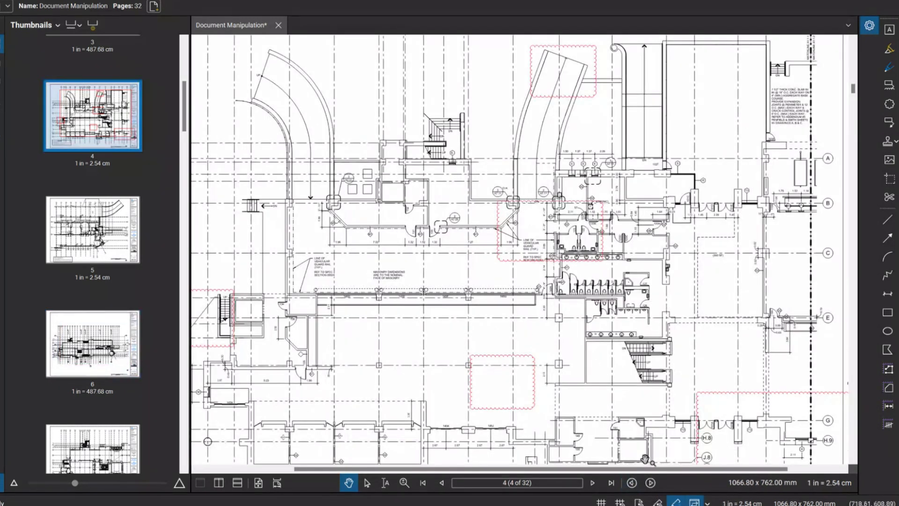
left_click(650, 483)
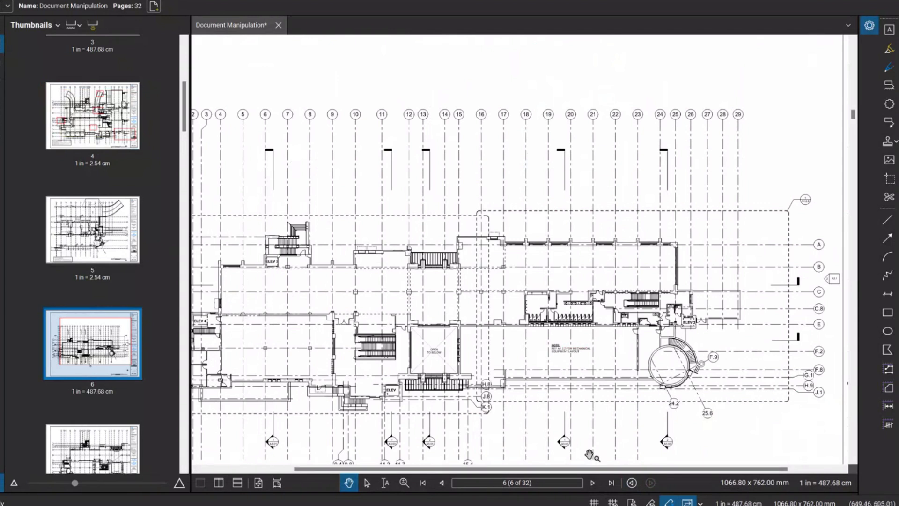
left_click(632, 483)
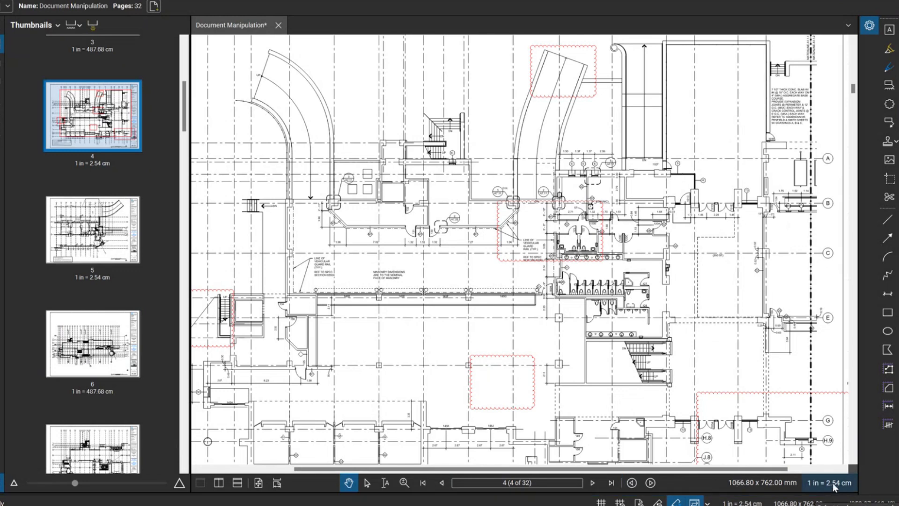
- Look through the page thumbnails of the drawing set from the cover sheet to page 32
scroll(564, 388, "up", 2)
scroll(591, 354, "down", 2)
scroll(328, 263, "down", 2)
scroll(315, 288, "up", 2)
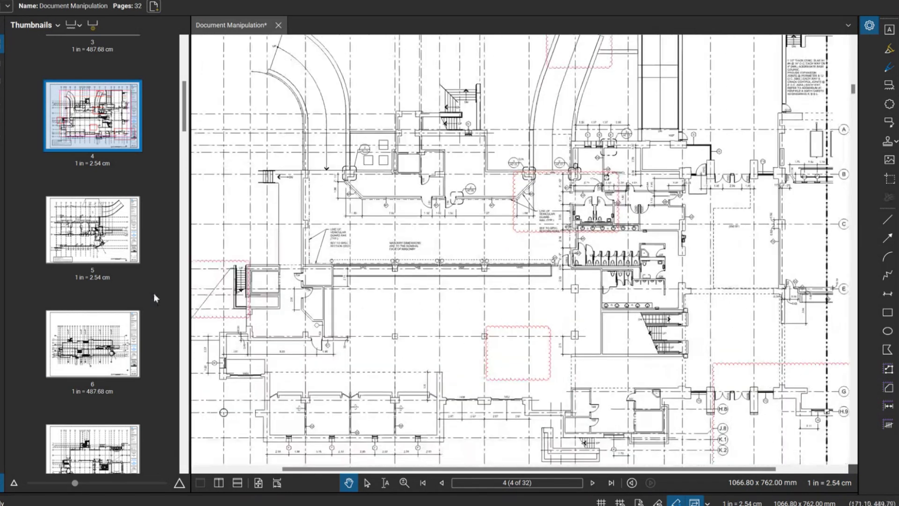
scroll(84, 287, "up", 3)
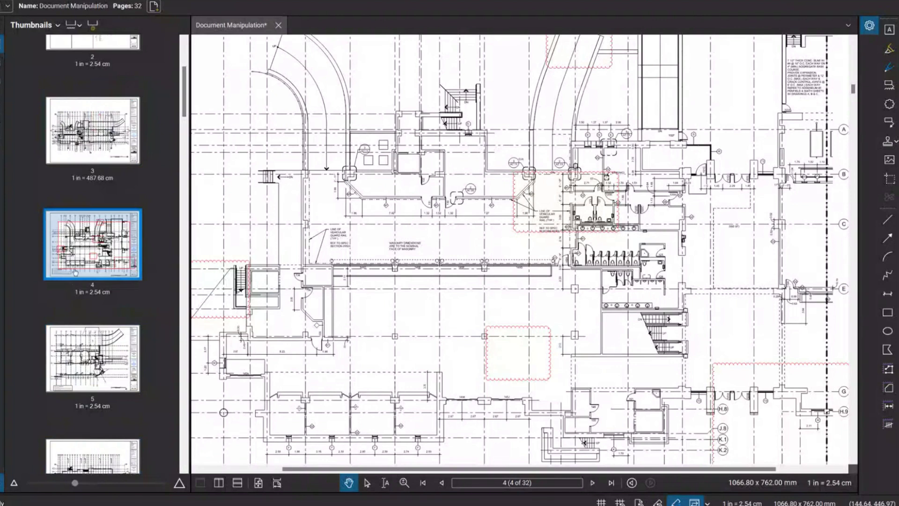
scroll(71, 284, "up", 5)
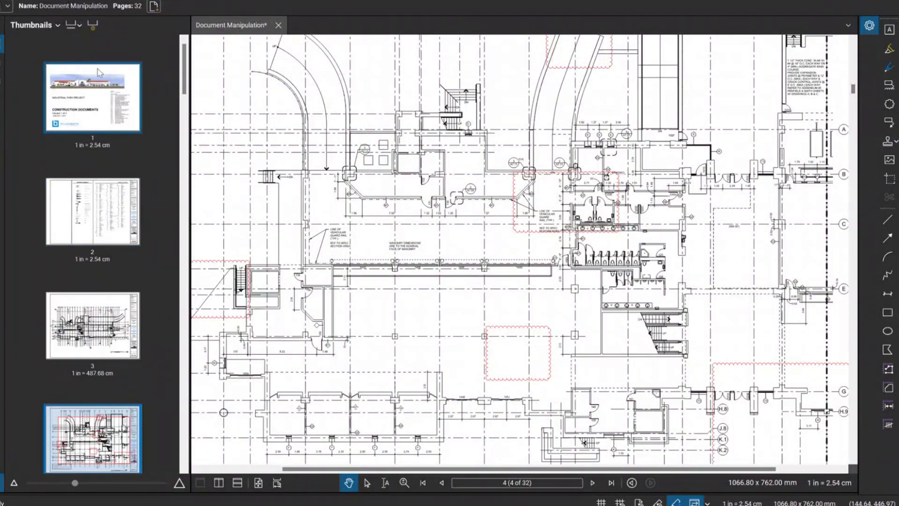
scroll(105, 319, "down", 5)
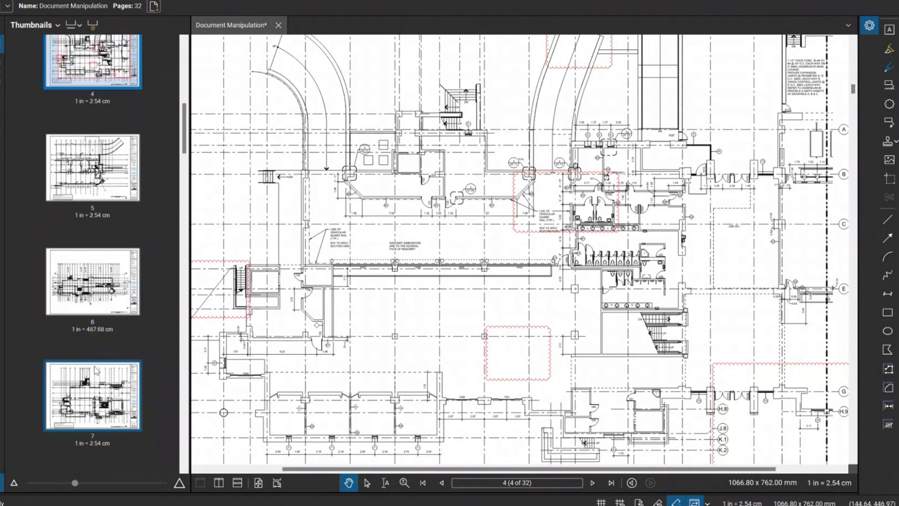
scroll(93, 380, "down", 20)
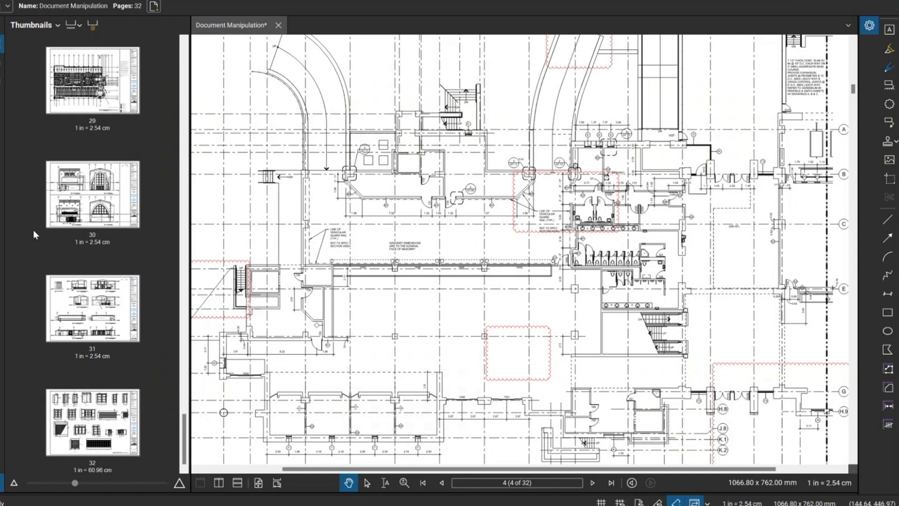
- Open page 26 from the thumbnails and bring its title block with sheet title and number into view
scroll(32, 229, "up", 10)
left_click(93, 124)
scroll(313, 317, "down", 3)
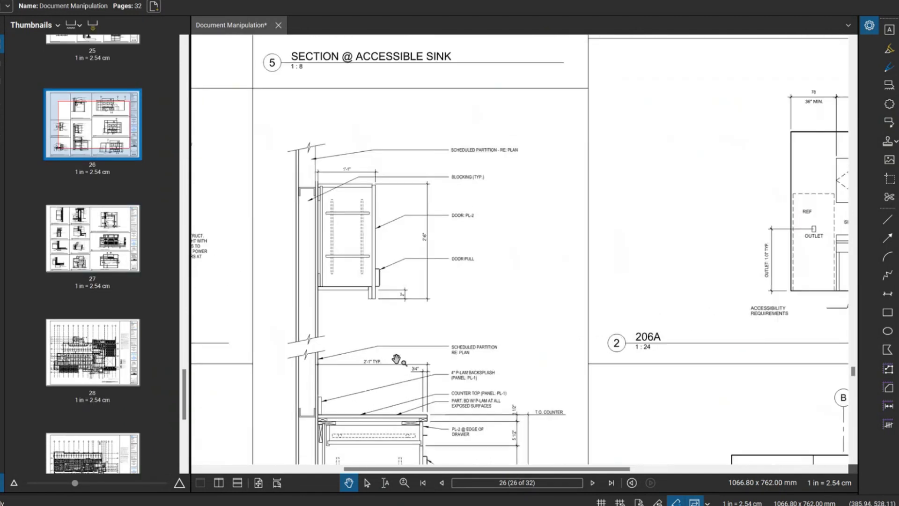
scroll(422, 328, "down", 5)
scroll(607, 348, "up", 5)
scroll(607, 347, "up", 4)
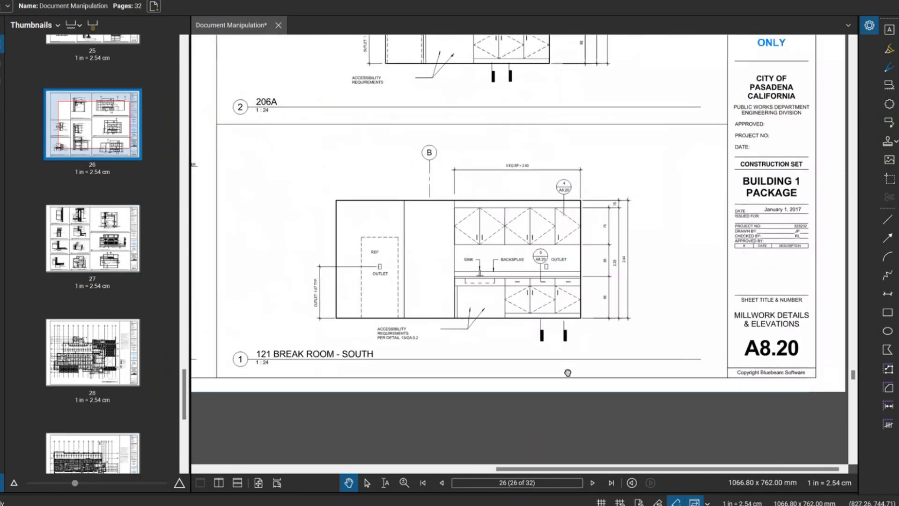
scroll(568, 373, "down", 1)
scroll(556, 357, "up", 1)
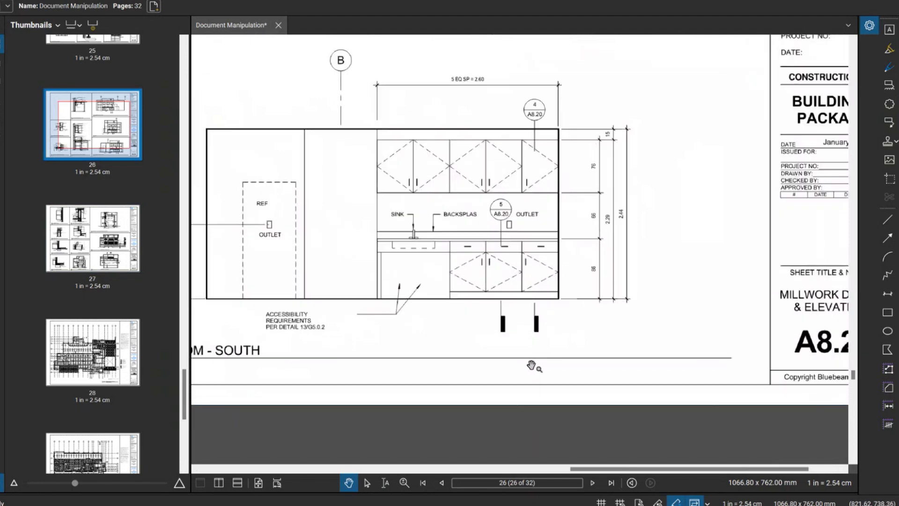
scroll(531, 366, "up", 1)
scroll(149, 226, "up", 10)
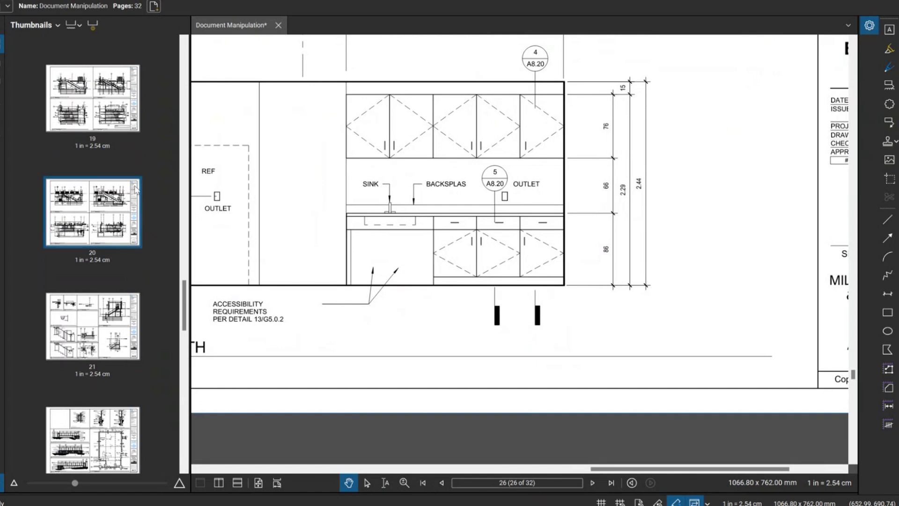
scroll(361, 176, "down", 2)
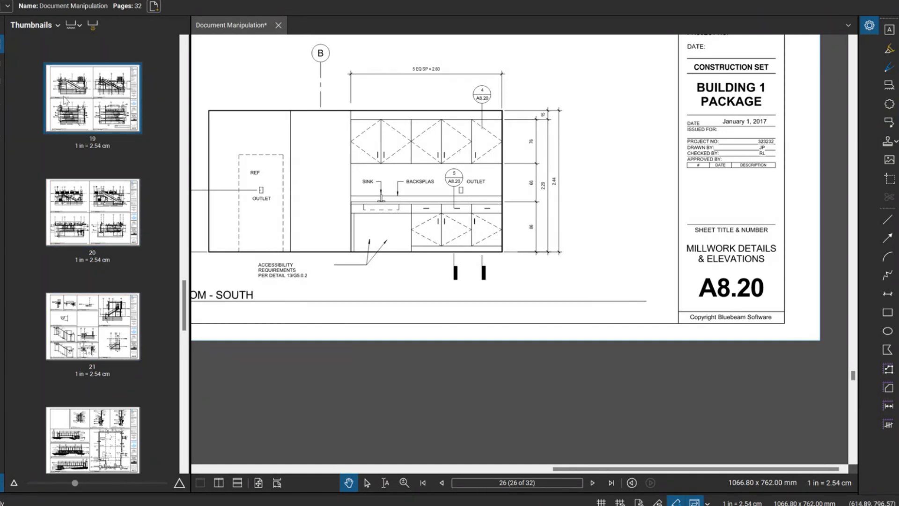
- Start Create Page Labels with the Page Region option and mark the sheet number A8.20 in the title block as the first region
left_click(93, 29)
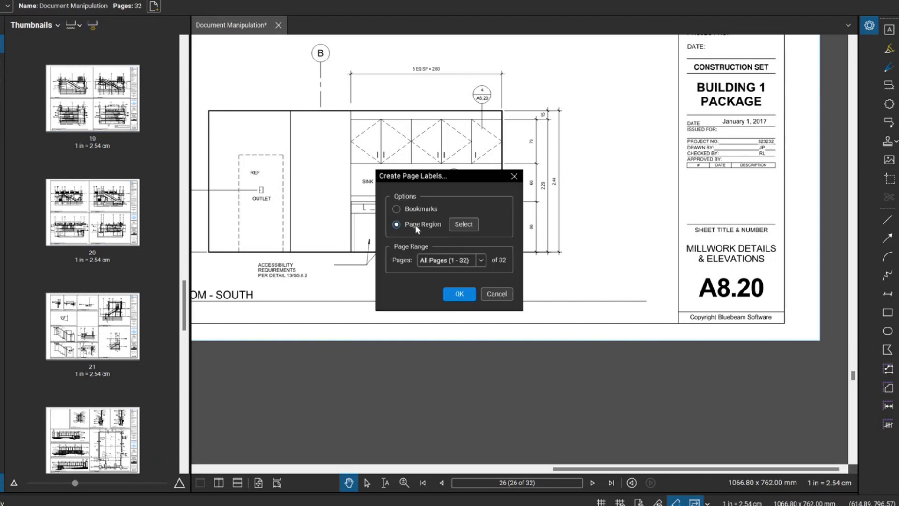
left_click(464, 224)
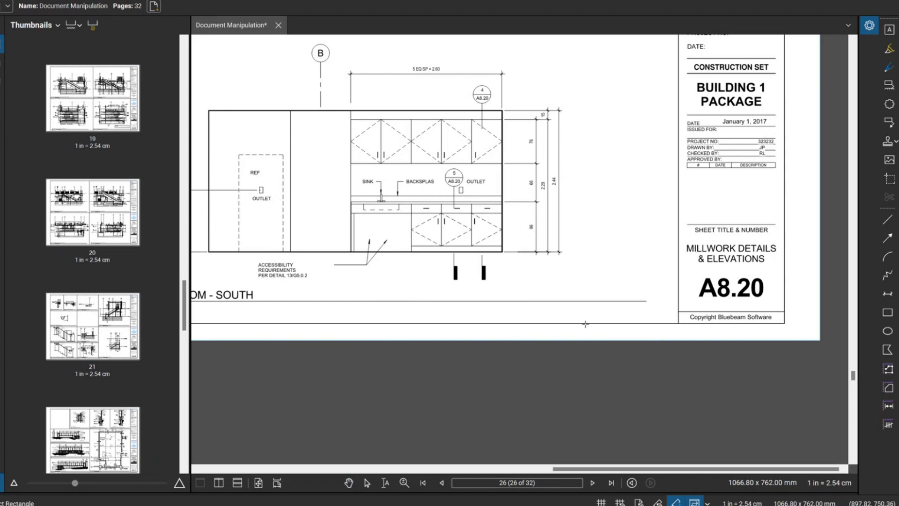
left_click_drag(681, 275, 784, 302)
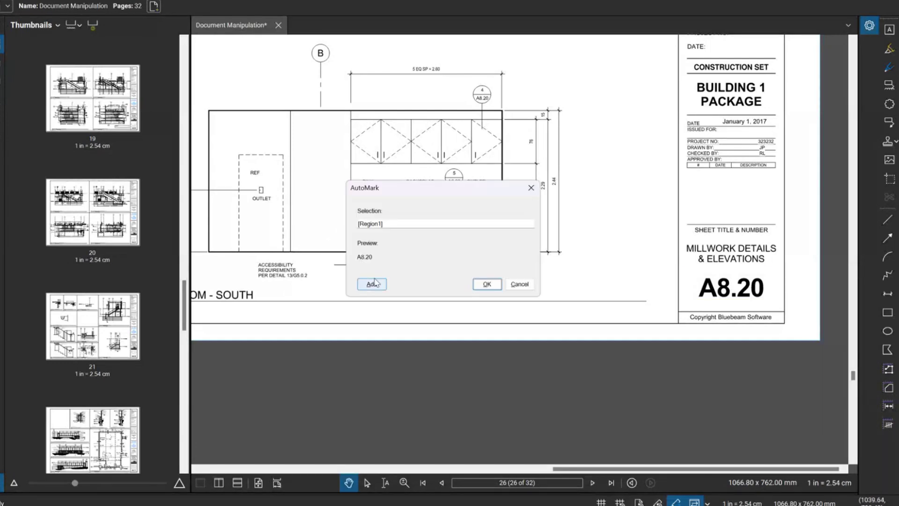
left_click(386, 224)
left_click_drag(381, 258, 360, 260)
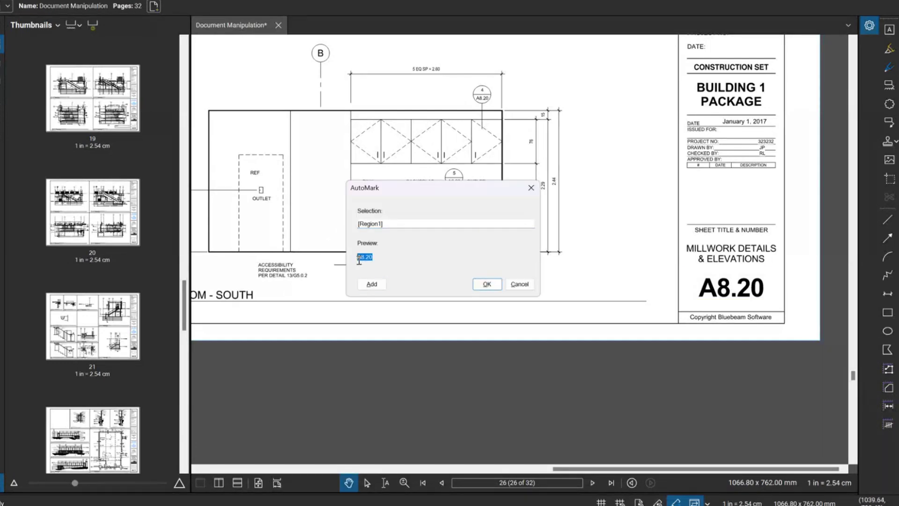
- Append " - " to the label format and add the sheet title "MILLWORK DETAILS & ELEVATIONS" as the second region
left_click(462, 225)
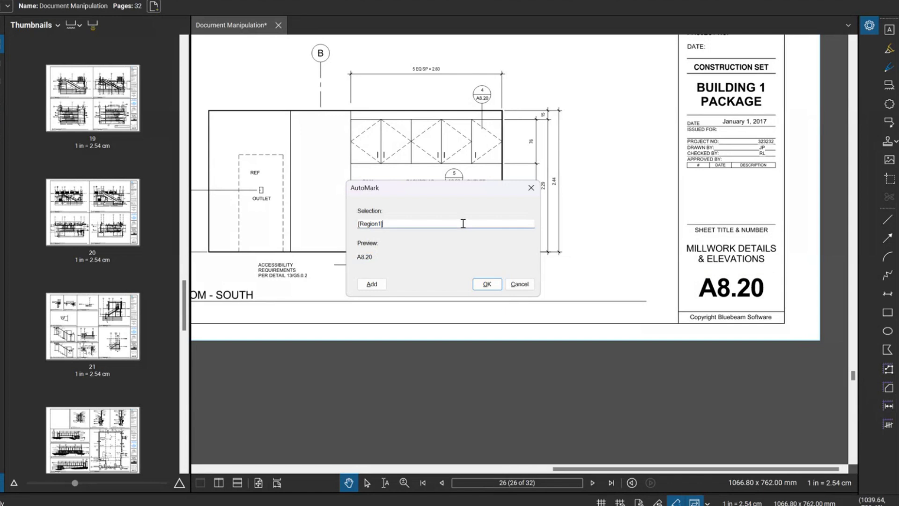
type("-")
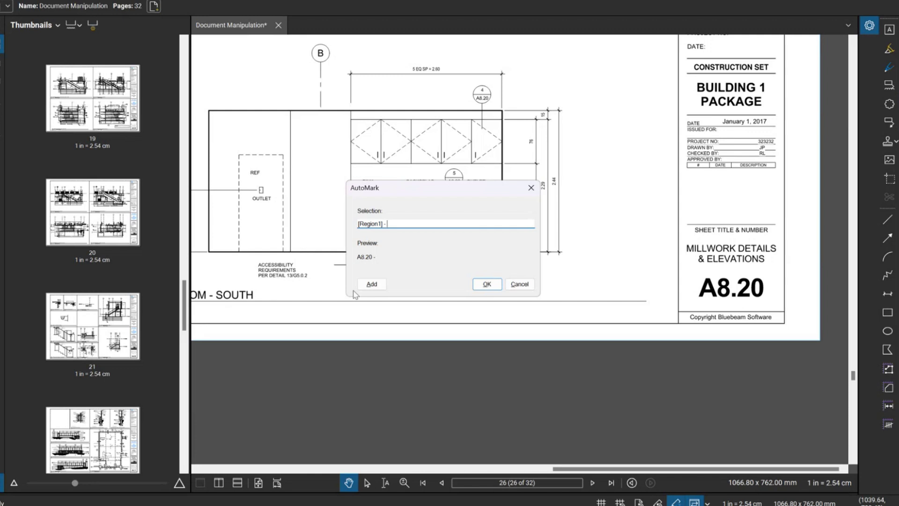
left_click(370, 286)
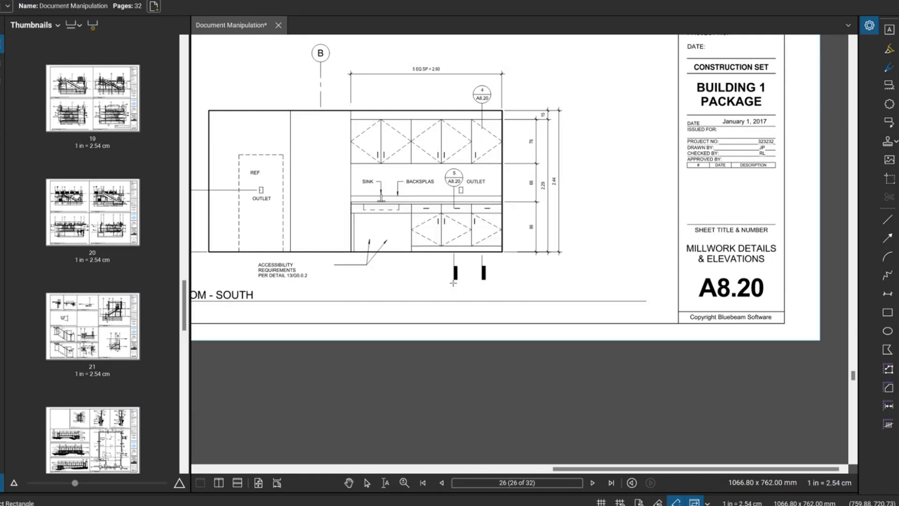
left_click_drag(680, 231, 783, 274)
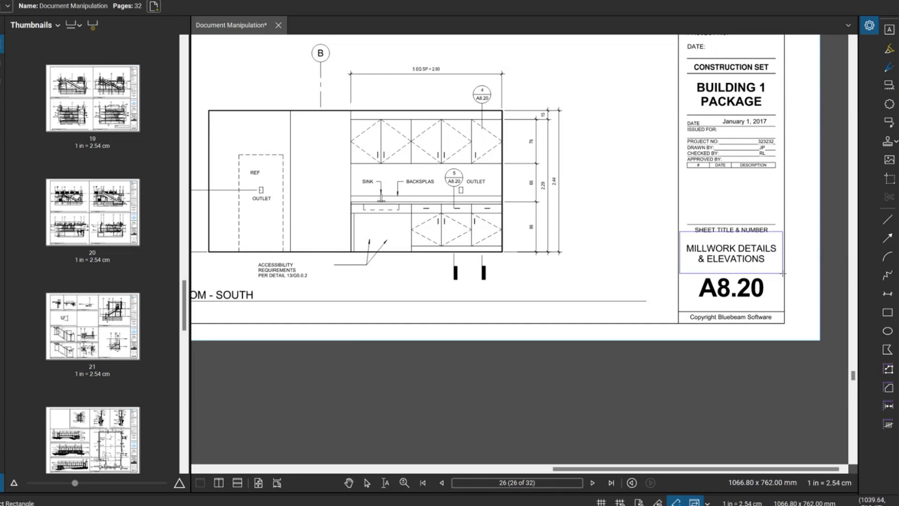
left_click_drag(784, 274, 783, 273)
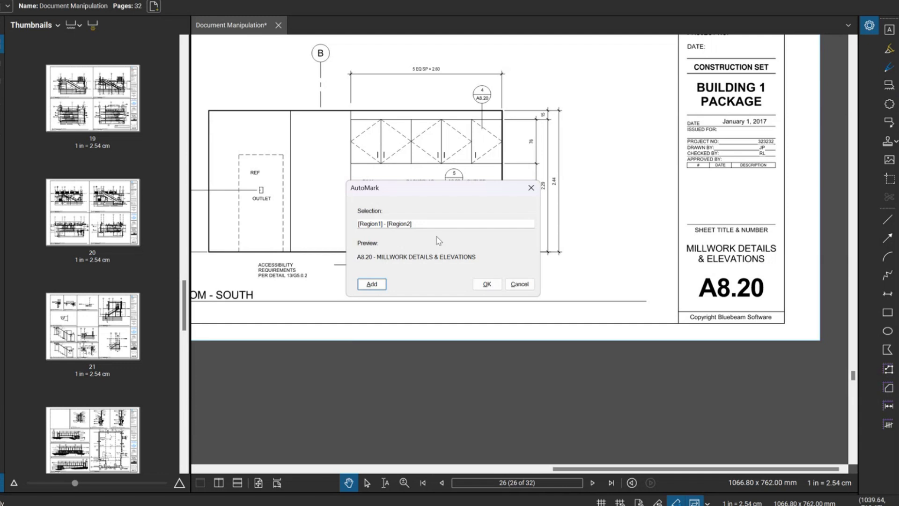
- Accept the label format [Region1] - [Region2] and create page labels for All Pages (1 - 32)
left_click_drag(494, 223, 339, 225)
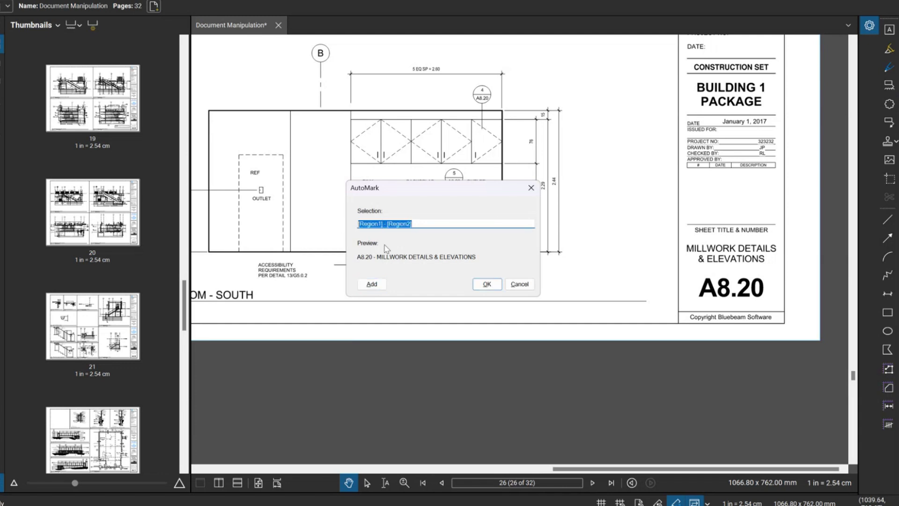
left_click_drag(506, 257, 337, 262)
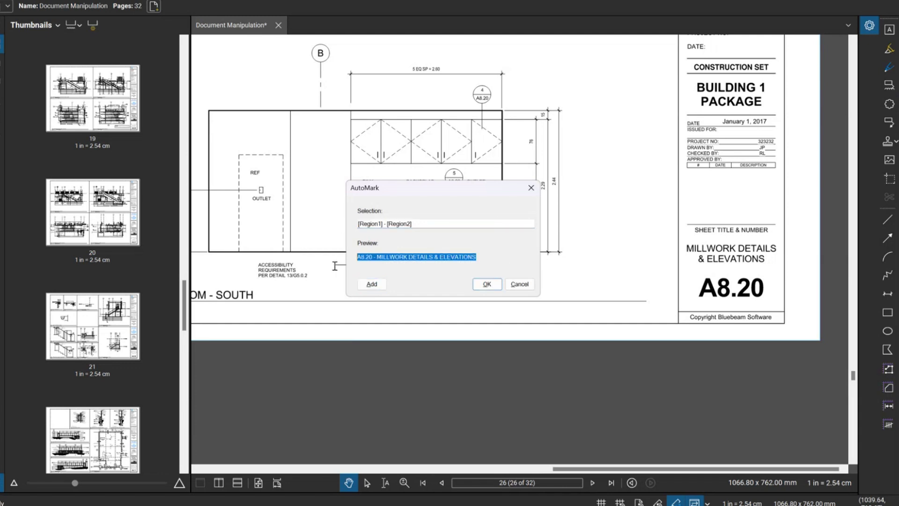
left_click(487, 284)
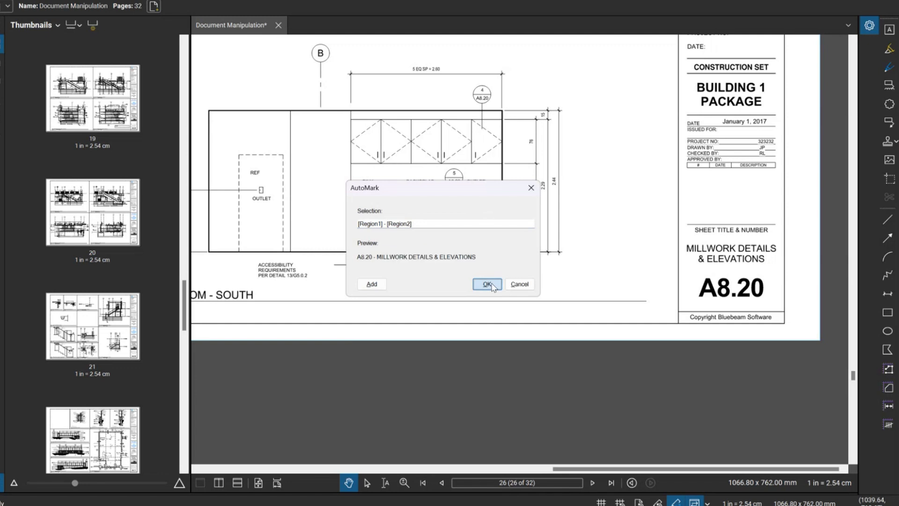
left_click(454, 264)
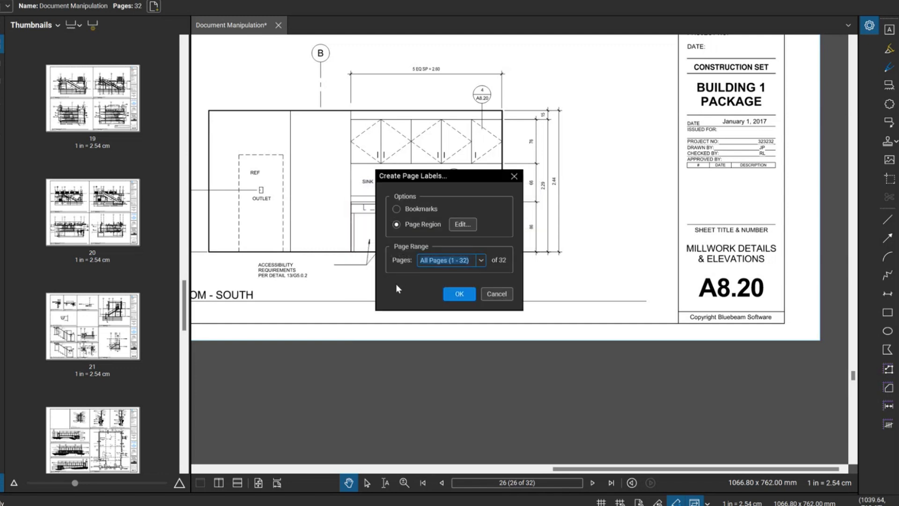
left_click(448, 294)
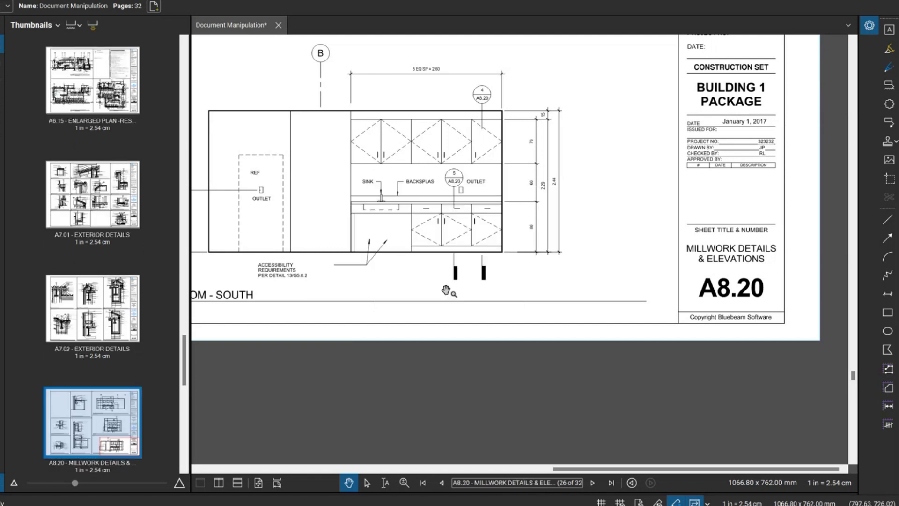
- Check the page labels in the thumbnails, opening sheet A1.1.0 and the cover page with its drawing list
scroll(97, 350, "up", 3)
scroll(97, 350, "up", 15)
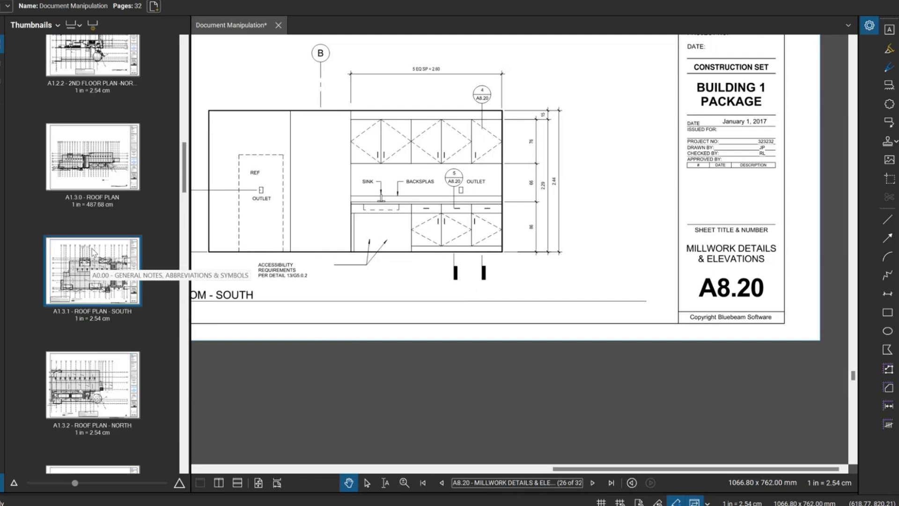
scroll(87, 266, "up", 5)
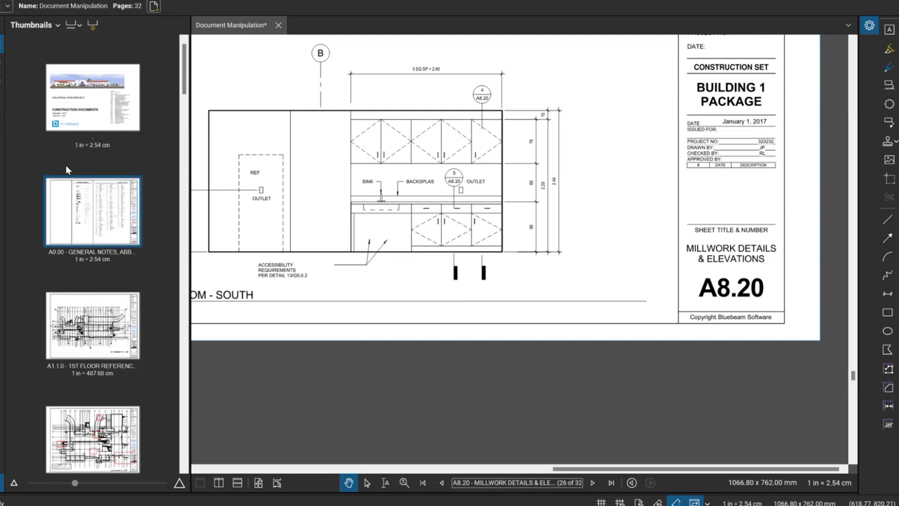
left_click(71, 326)
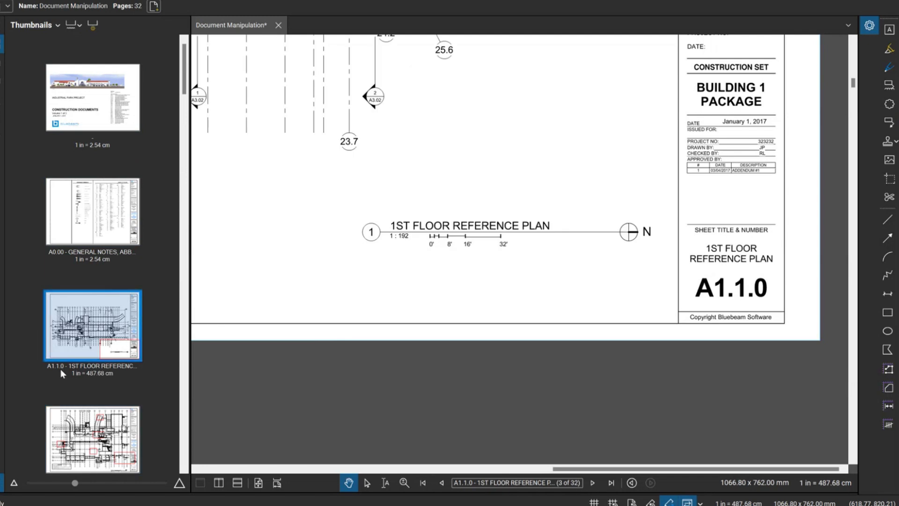
scroll(56, 361, "down", 5)
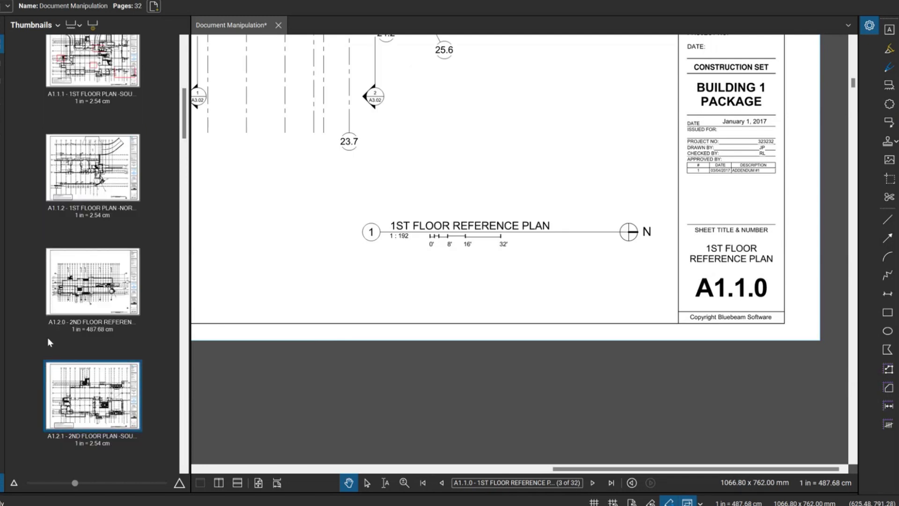
scroll(64, 218, "up", 5)
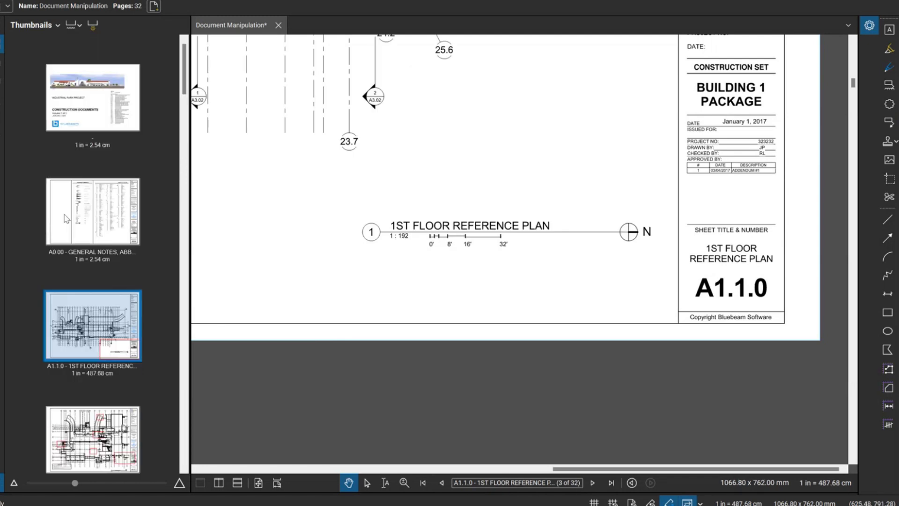
left_click(92, 130)
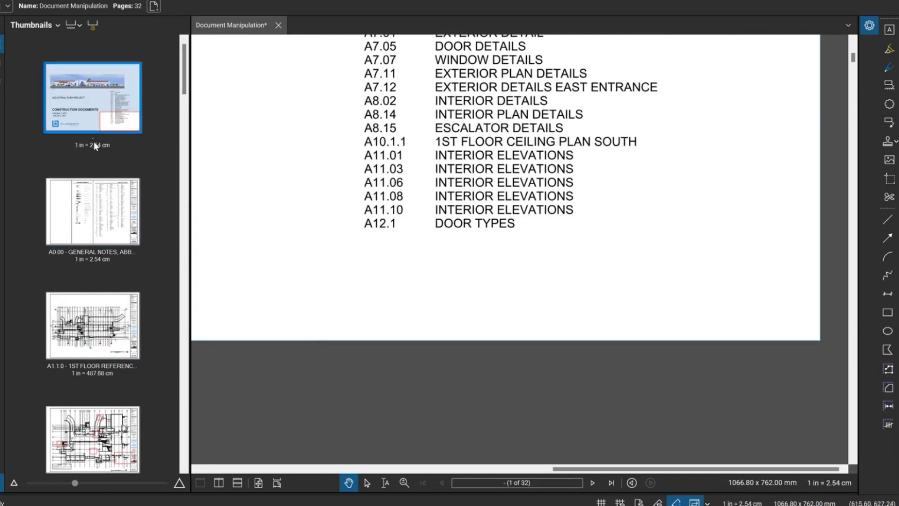
scroll(626, 245, "down", 1)
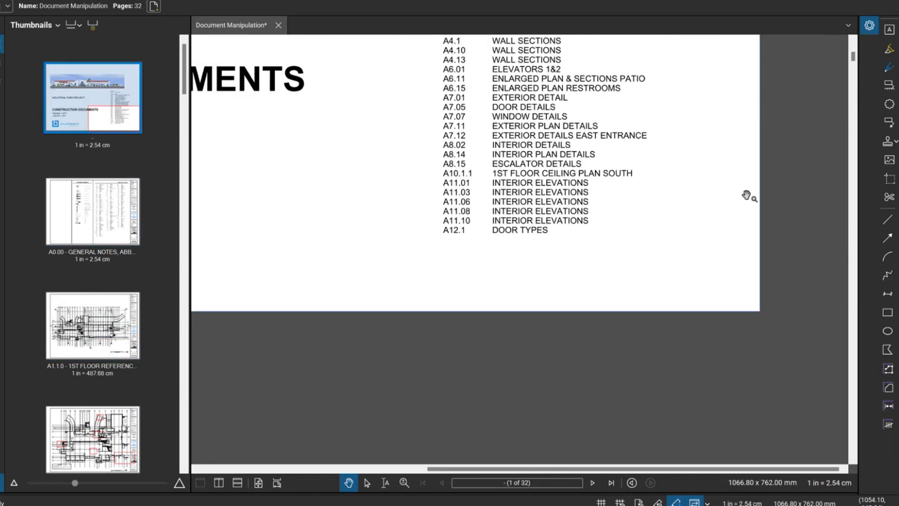
- Label the first page of the document "Cover Page"
scroll(819, 282, "down", 1)
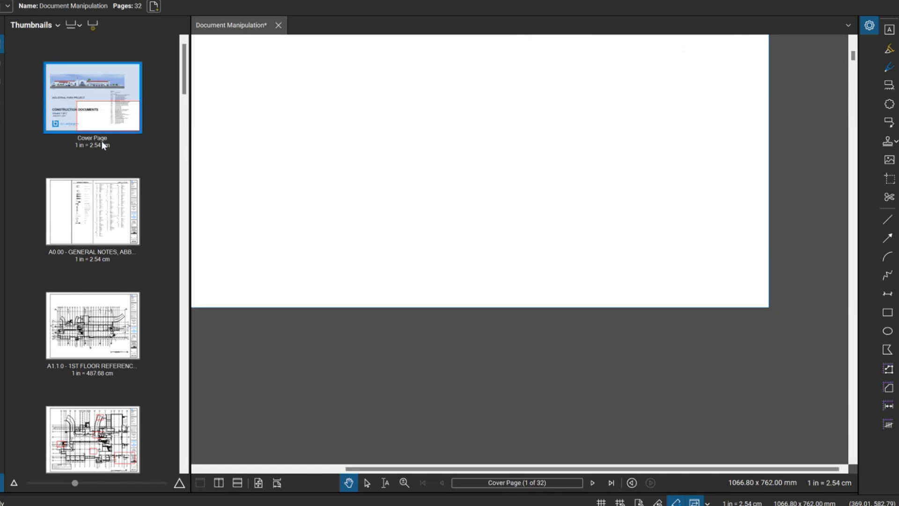
scroll(411, 233, "up", 1)
scroll(411, 235, "down", 5)
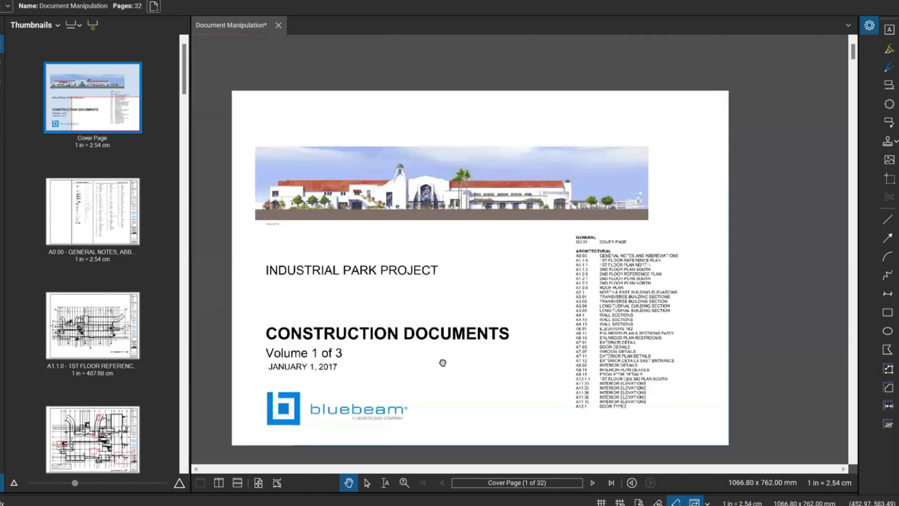
scroll(445, 304, "up", 2)
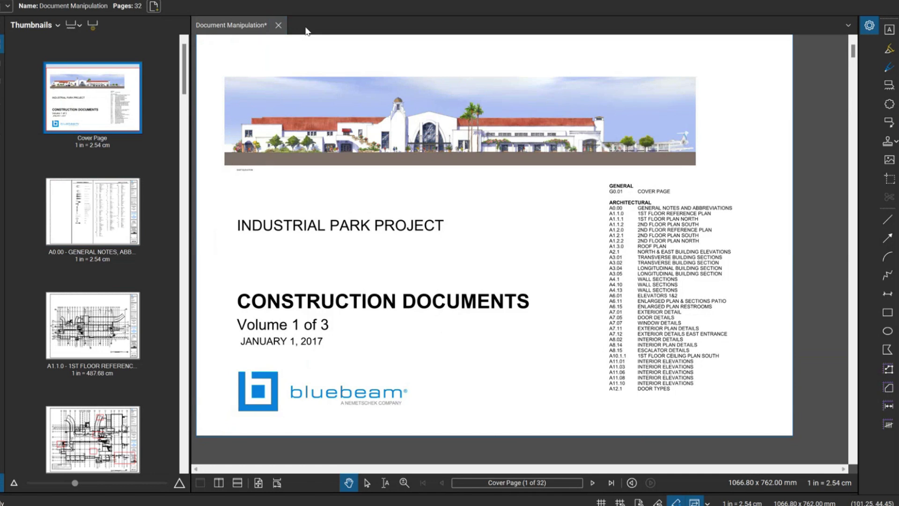
- Close the Document Manipulation PDF without saving its changes and open the AST office first floor plan
left_click(279, 32)
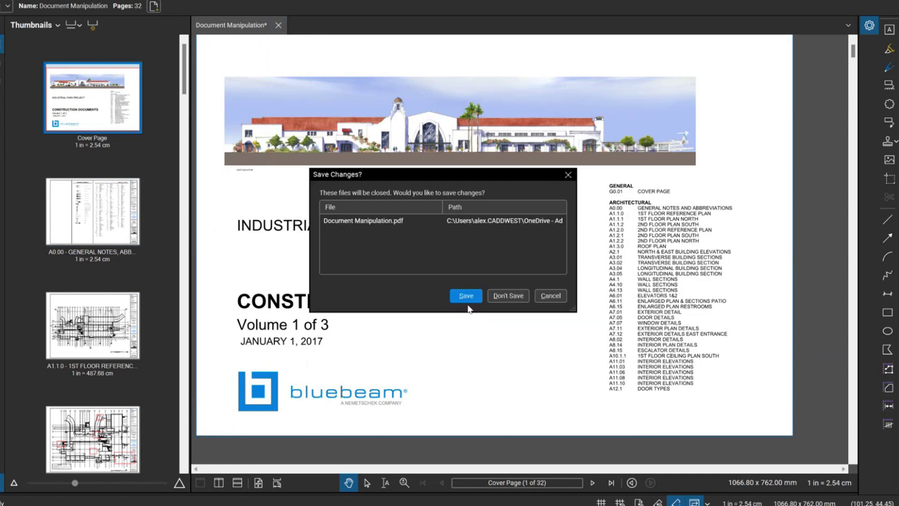
left_click(502, 296)
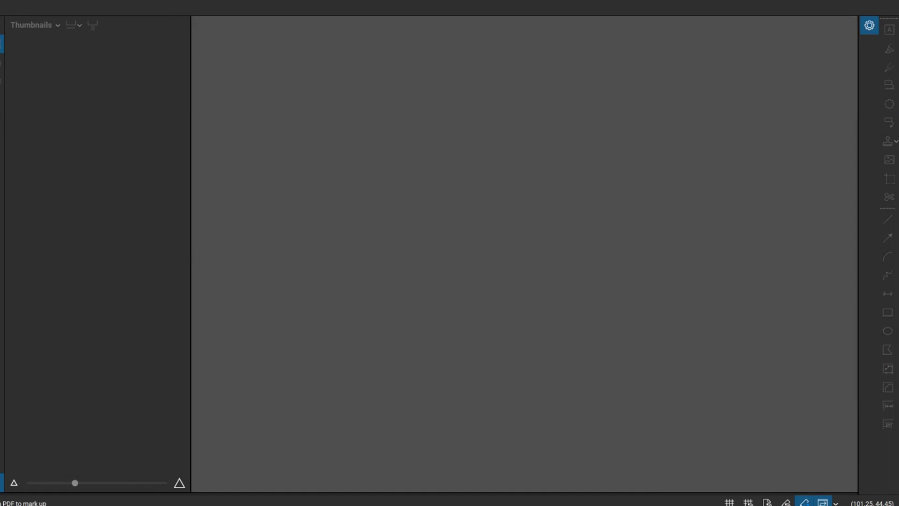
left_click_drag(260, 150, 288, 150)
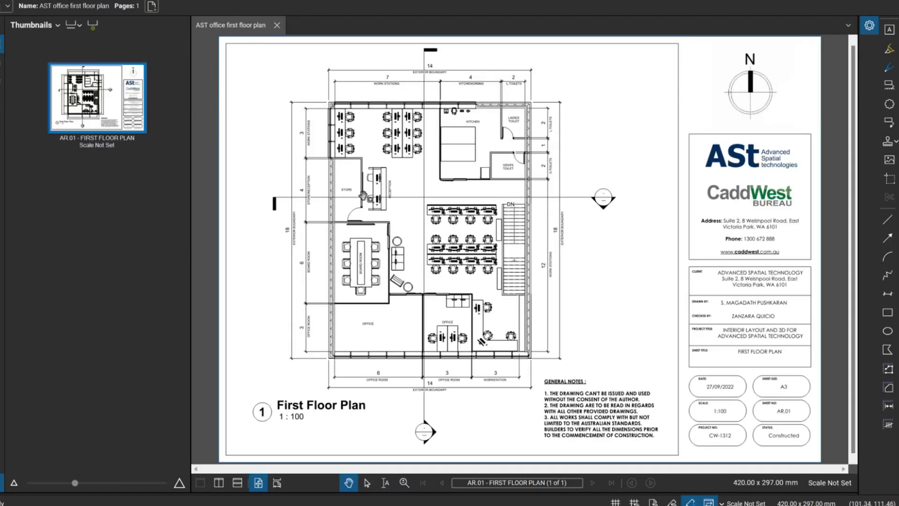
mouse_move(237, 263)
left_mouse_down()
mouse_move(231, 244)
mouse_move(220, 269)
left_mouse_up()
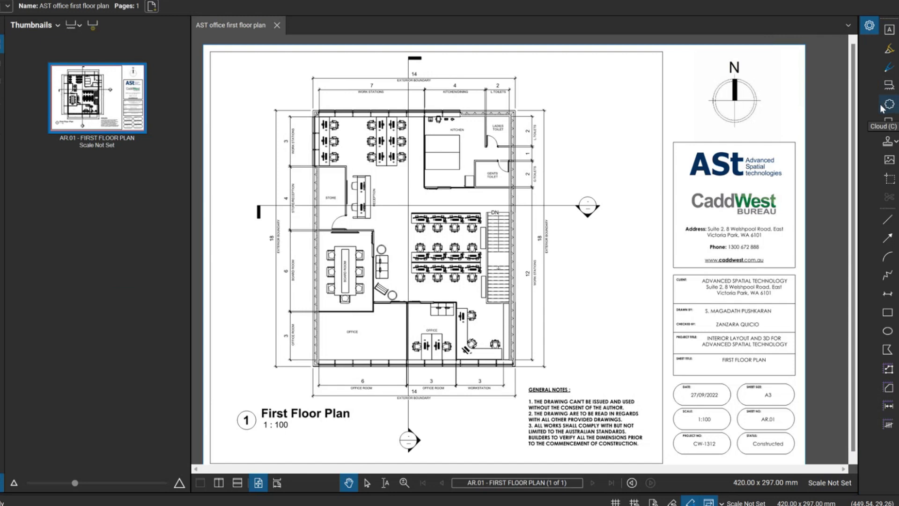
- Browse the available stamps and the list of markup tools without placing any markup
left_click(894, 143)
left_click(894, 143)
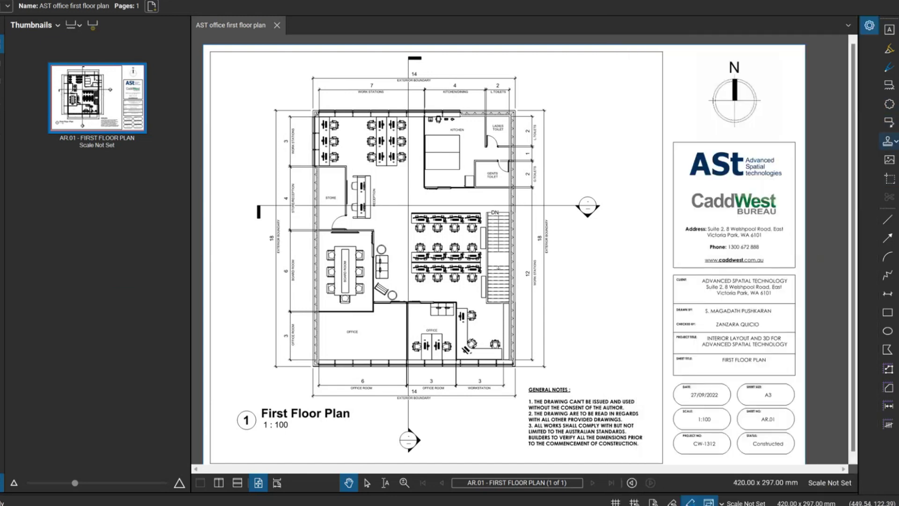
left_click(893, 143)
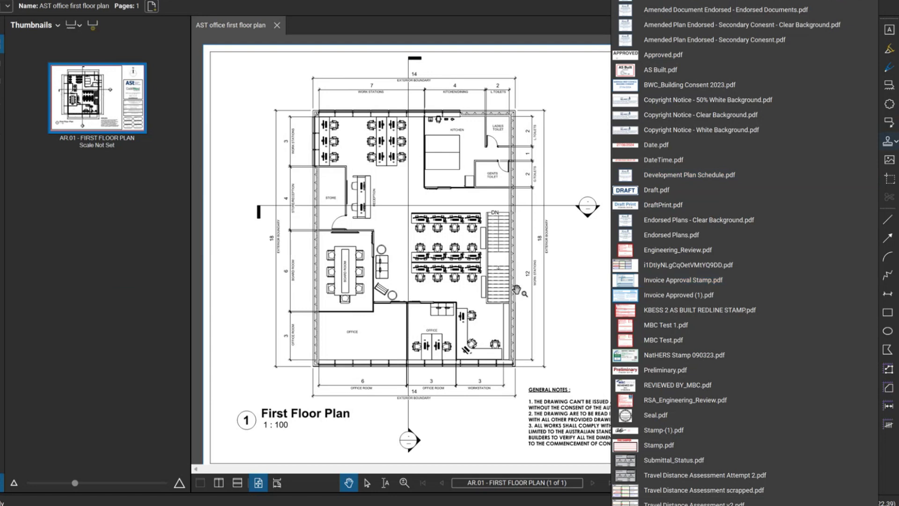
left_click(531, 284)
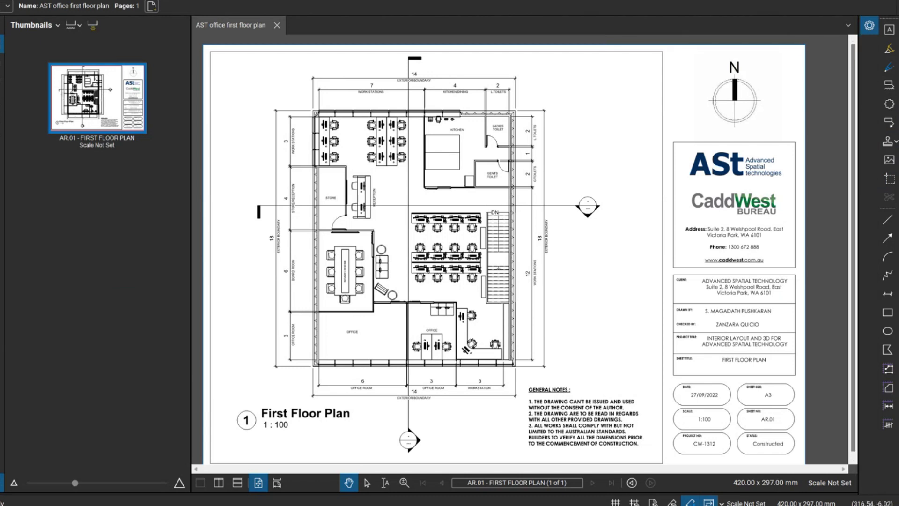
key("alt+t")
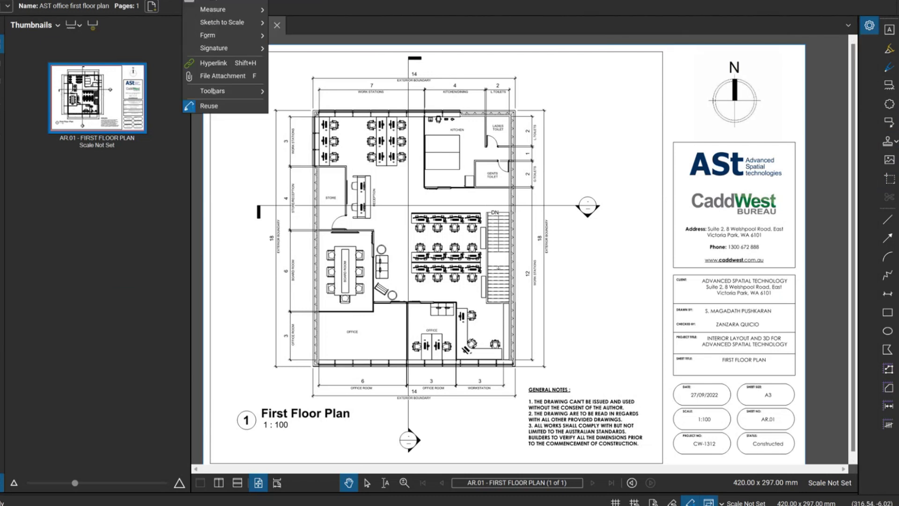
mouse_move(220, 1)
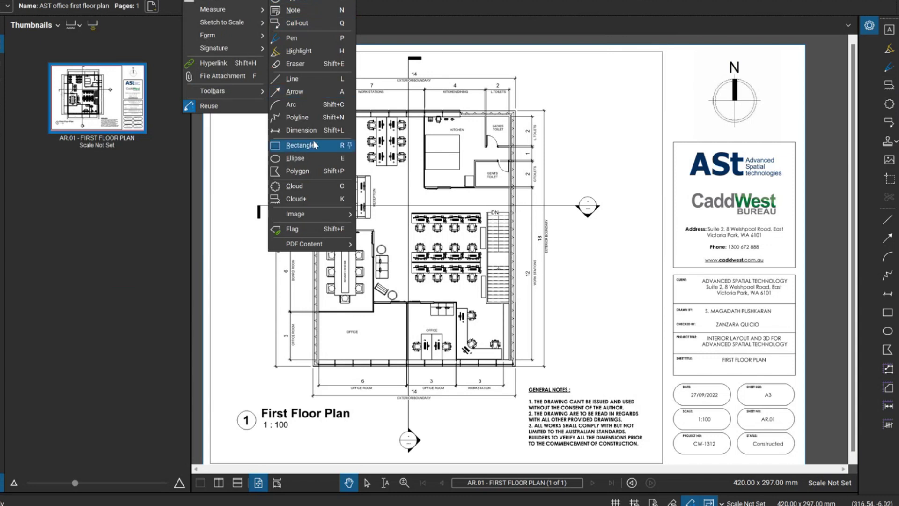
left_click(677, 136)
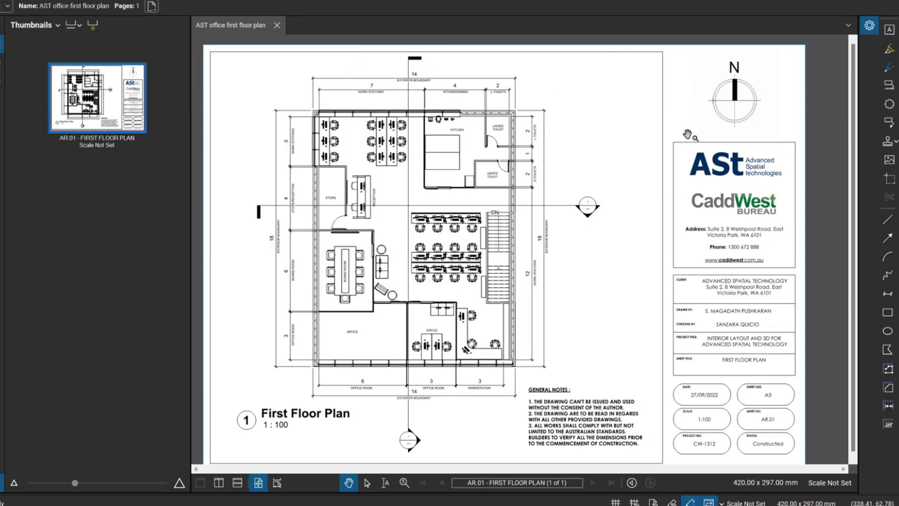
- Add a text box reading "text" in the blank area beyond the plan's kitchen and toilet corner
left_click(894, 32)
left_click_drag(552, 62, 664, 127)
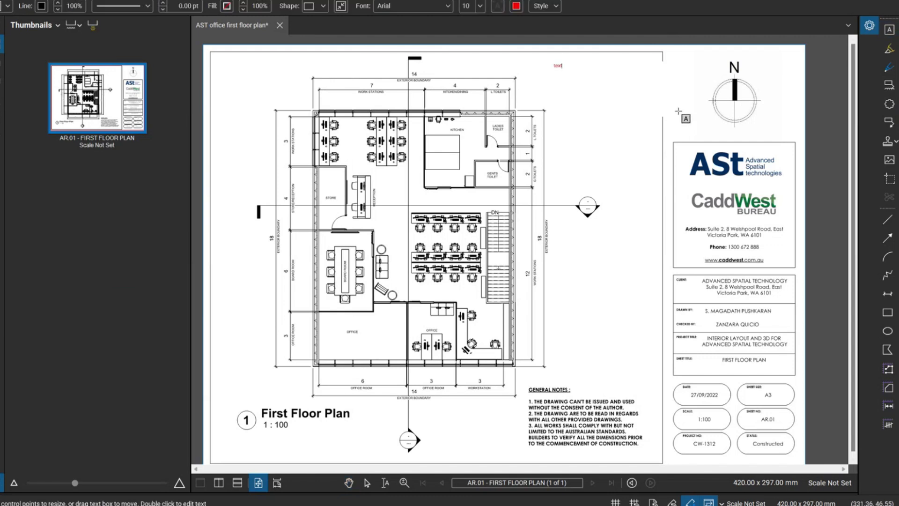
key("Escape")
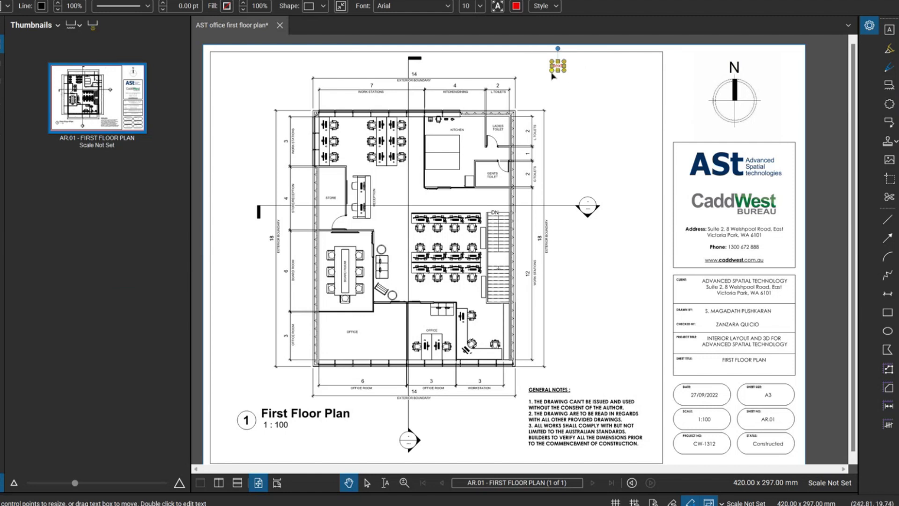
scroll(479, 77, "up", 1)
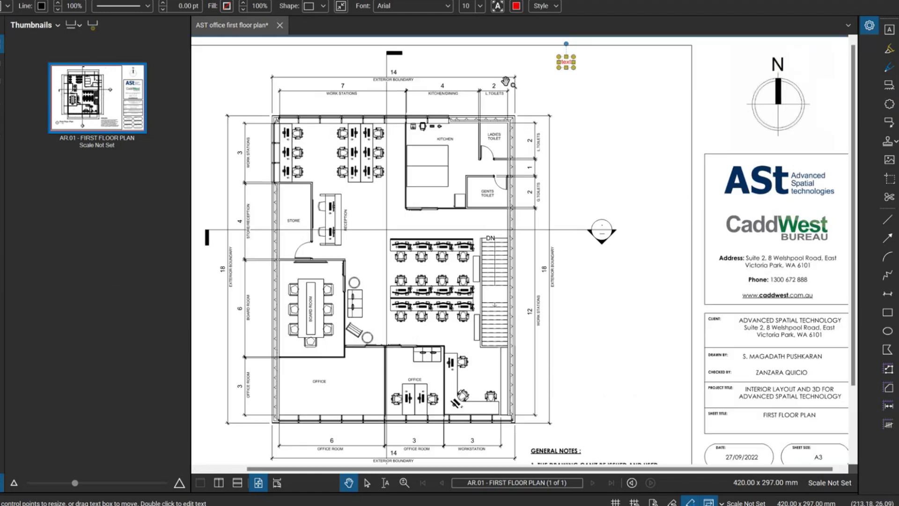
- Review the Markup tool preferences, including Auto-size Text Box and Call-out Markups, and accept the dialog
left_click(7, 5)
left_click(25, 37)
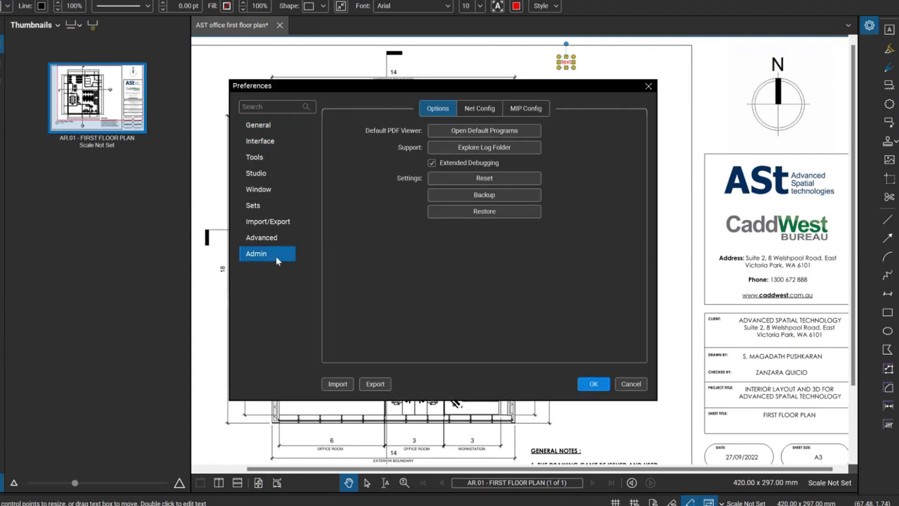
left_click(265, 157)
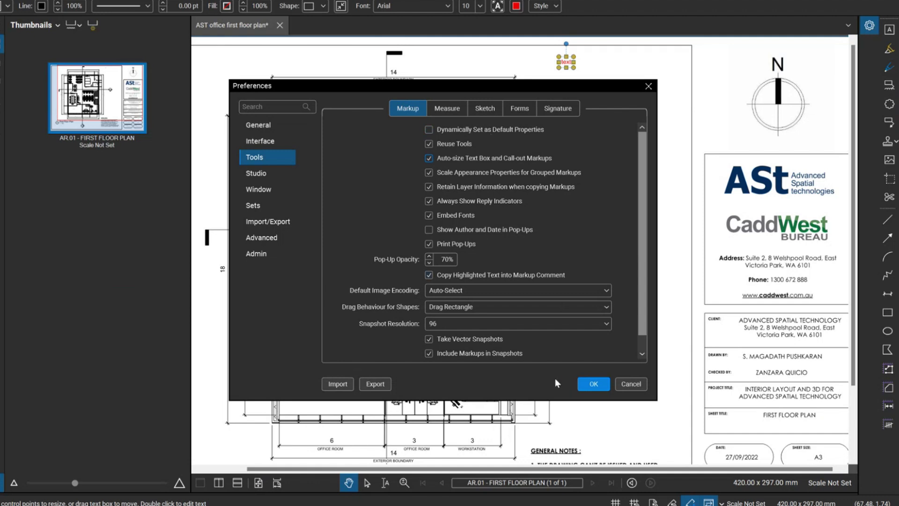
left_click(591, 383)
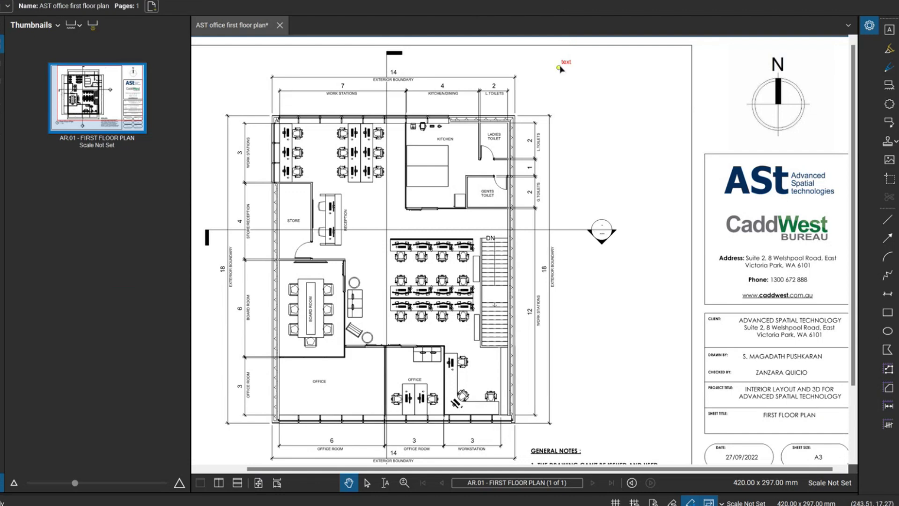
- Move the text box slightly farther from the sheet's border and inspect its properties
scroll(567, 61, "up", 3)
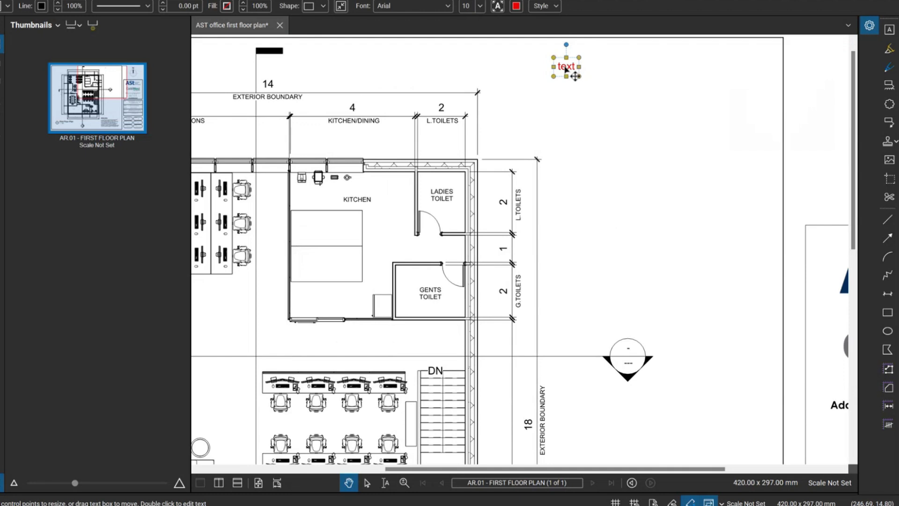
left_click_drag(566, 70, 584, 84)
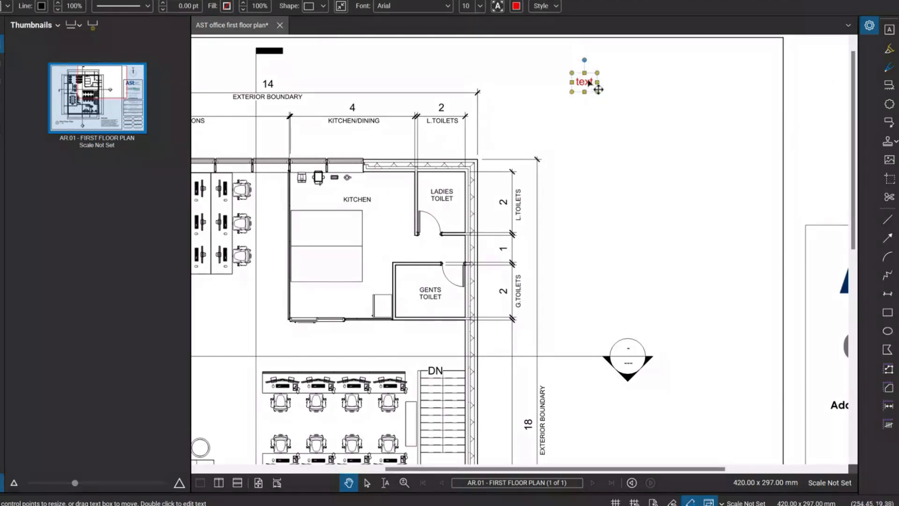
left_click(870, 25)
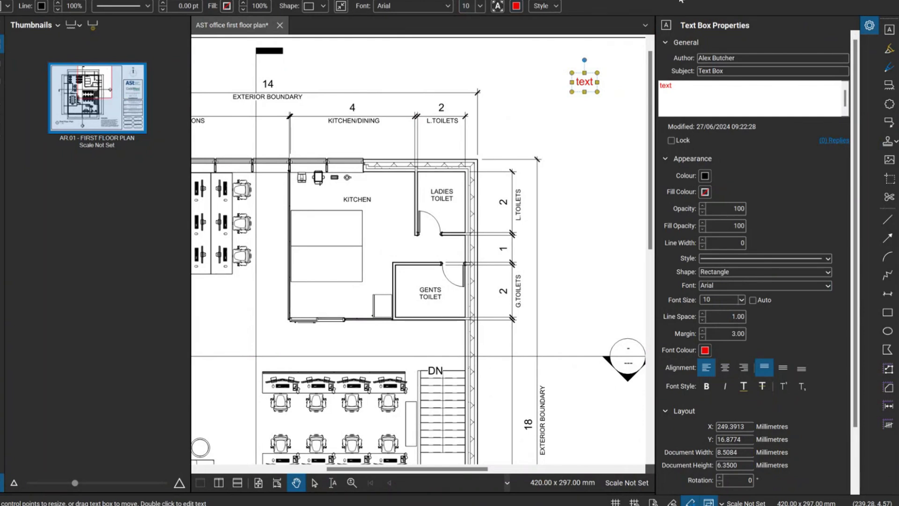
left_click(870, 25)
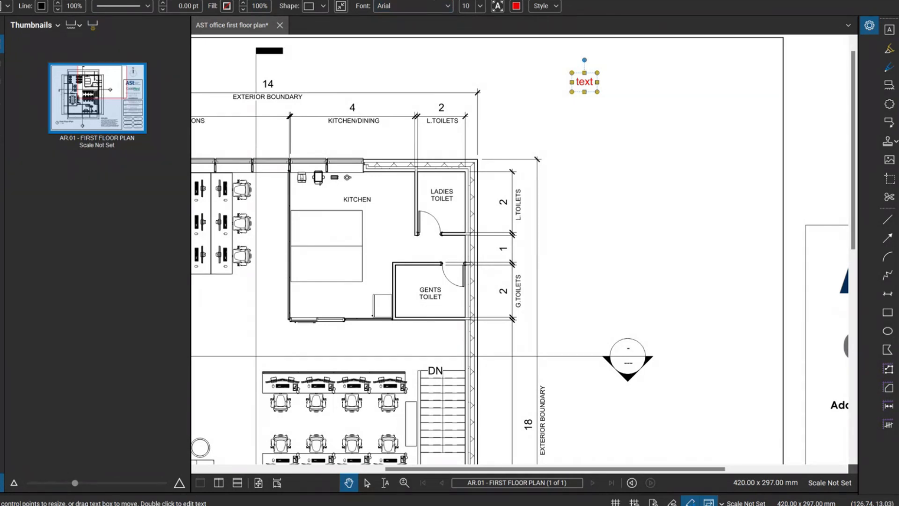
- Turn on font auto-sizing for the text box, enlarge it until the font is about 88.2 pt, and fit the box to the text
left_click(500, 8)
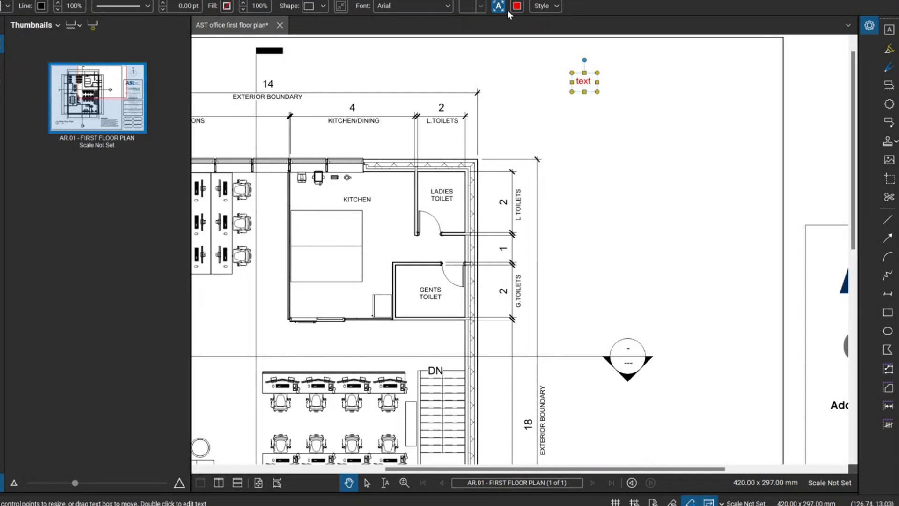
left_click_drag(598, 92, 731, 303)
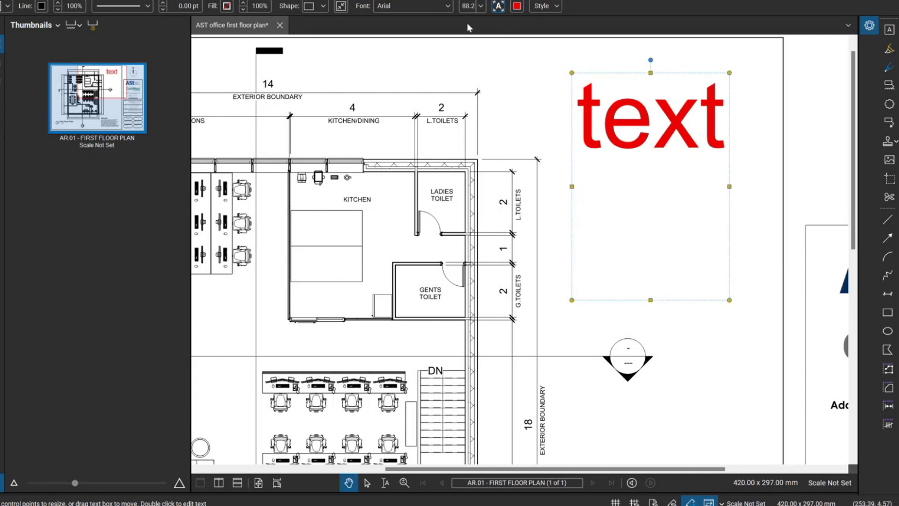
left_click(342, 6)
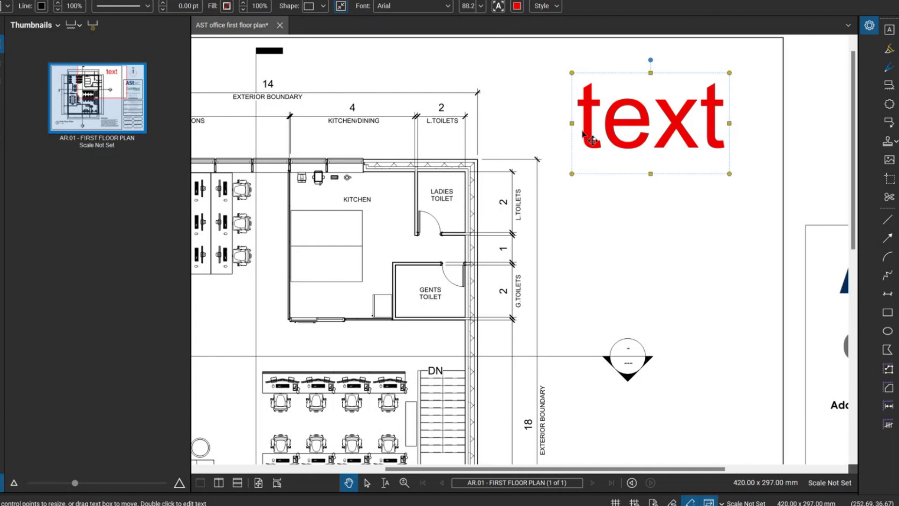
- Enlarge the text box again with font auto-sizing until the font is about 102 pt, and fit the box to the text
scroll(601, 93, "down", 4)
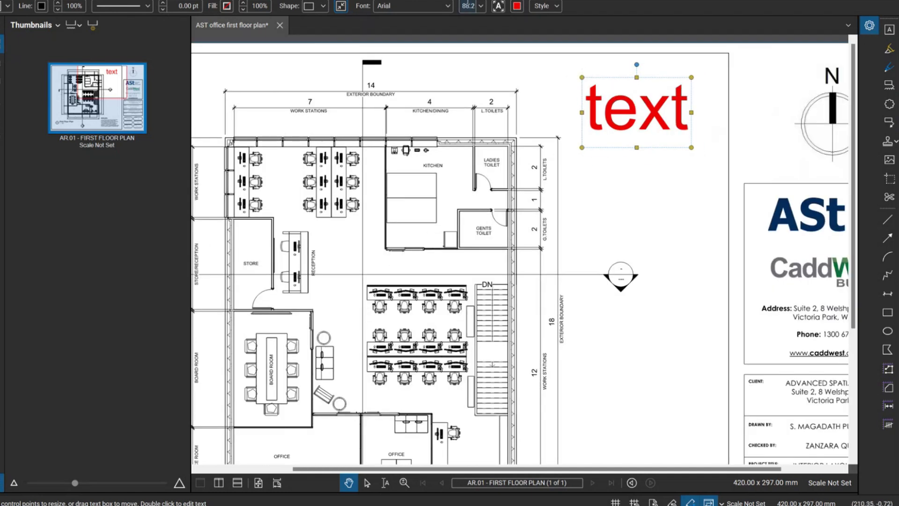
left_click(498, 7)
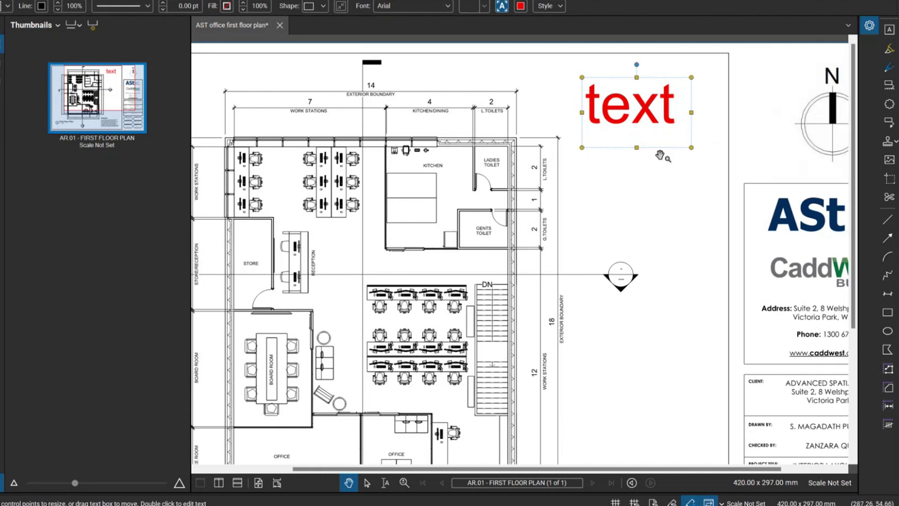
left_click_drag(691, 147, 709, 203)
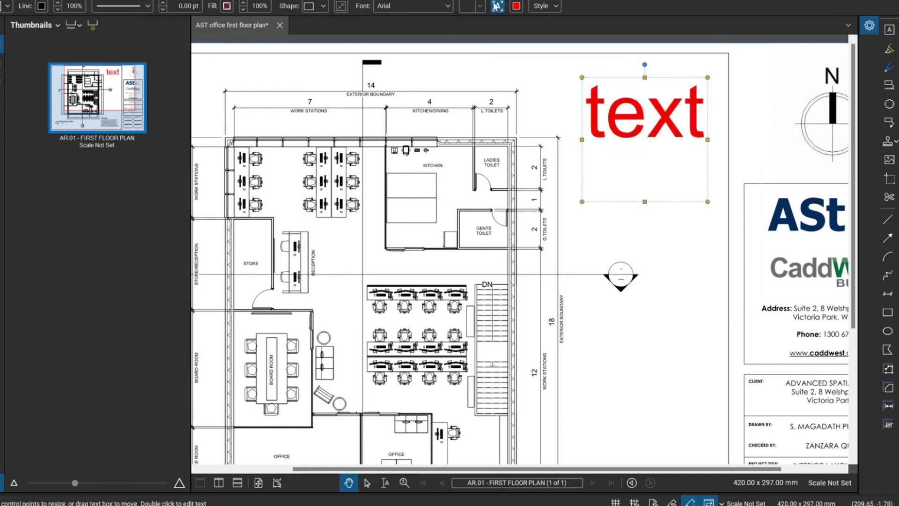
left_click(341, 6)
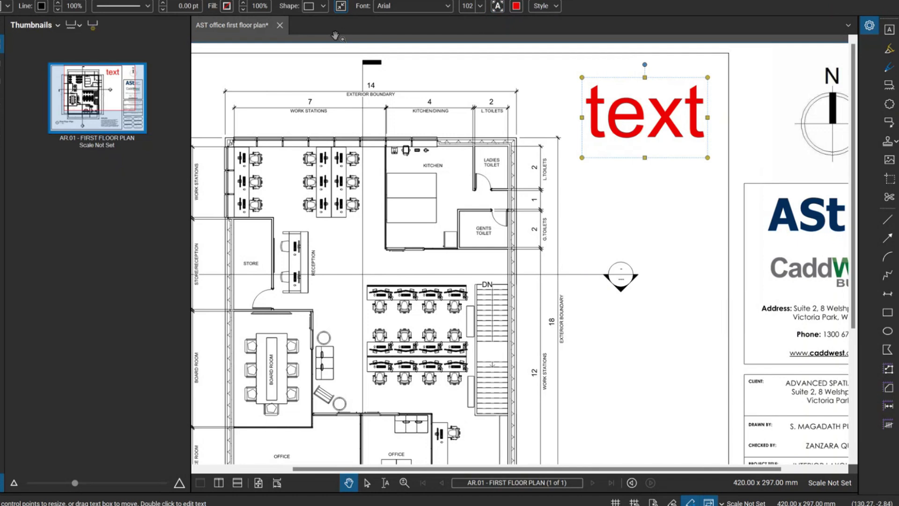
left_click(656, 169)
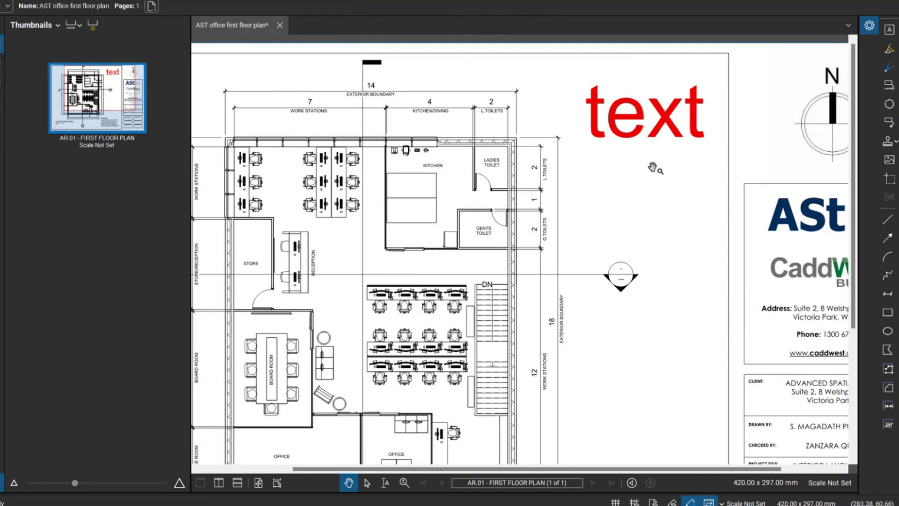
- Add a leader to the text box, pointing just below the gents toilet
left_click(605, 123)
right_click(605, 122)
left_click(642, 212)
left_click_drag(642, 212, 481, 257)
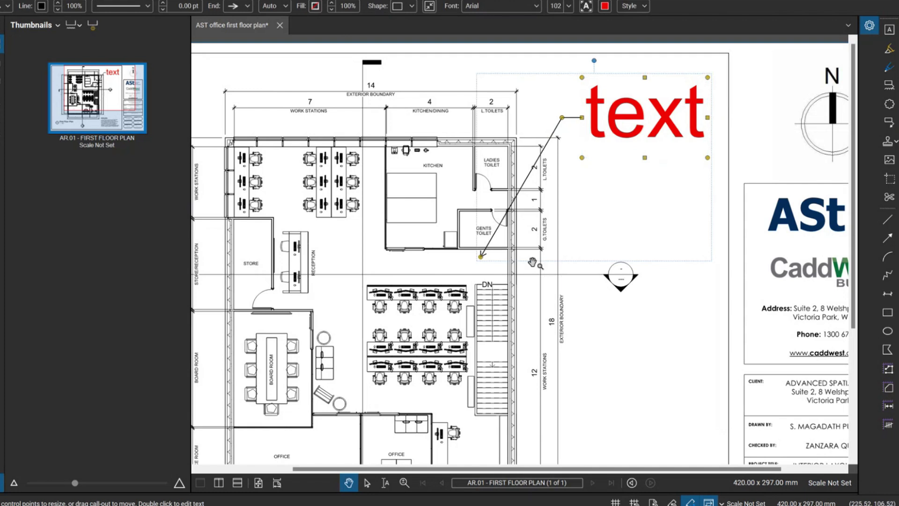
- Add two more leaders to the text box, pointing at the 18 exterior boundary dimension and above the upper work stations
right_click(642, 126)
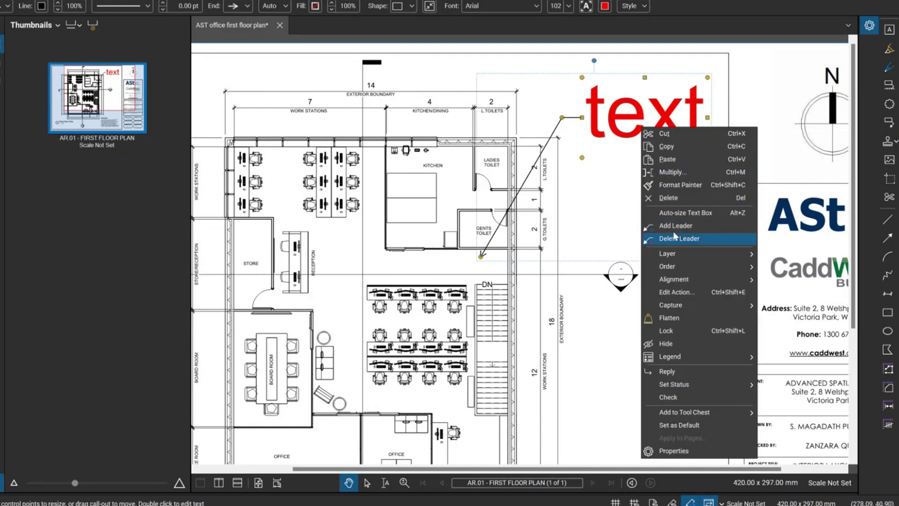
left_click(682, 223)
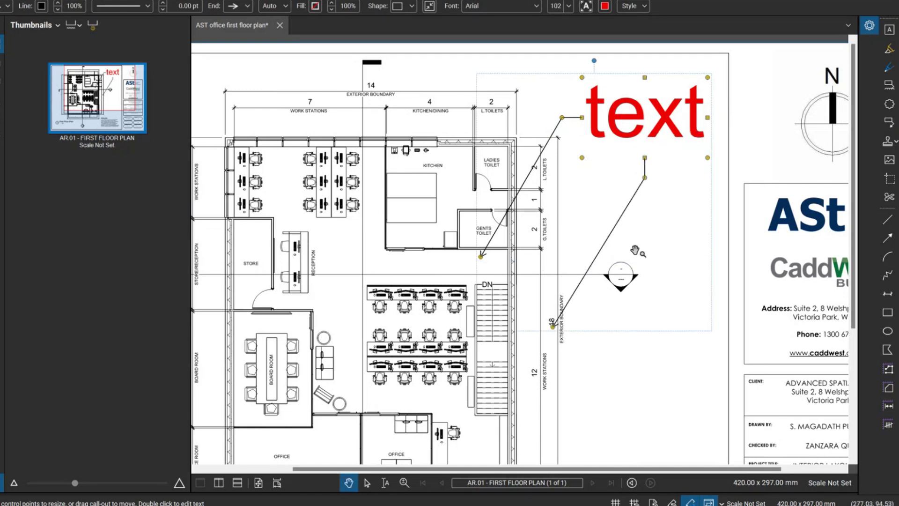
right_click(661, 117)
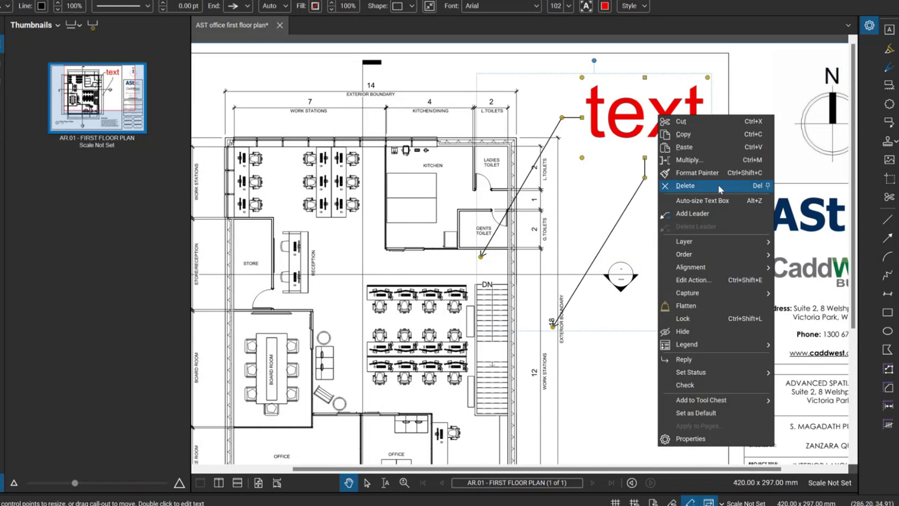
left_click(708, 214)
left_click(307, 123)
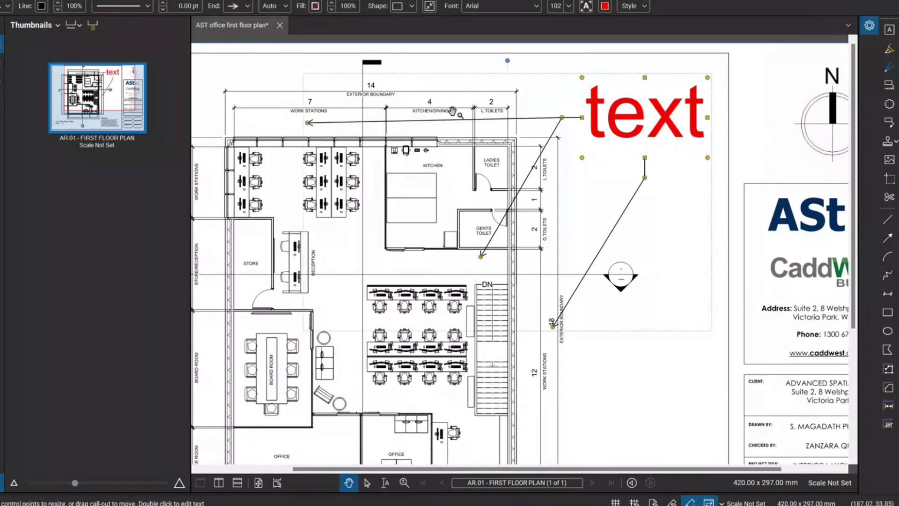
left_click(755, 114)
- Delete all three leaders from the large text box
left_click(659, 116)
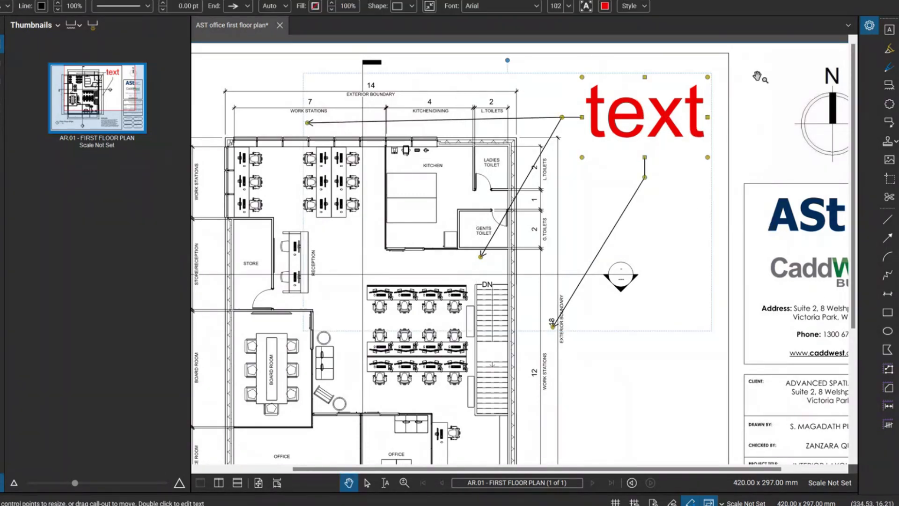
right_click(625, 211)
left_click(656, 295)
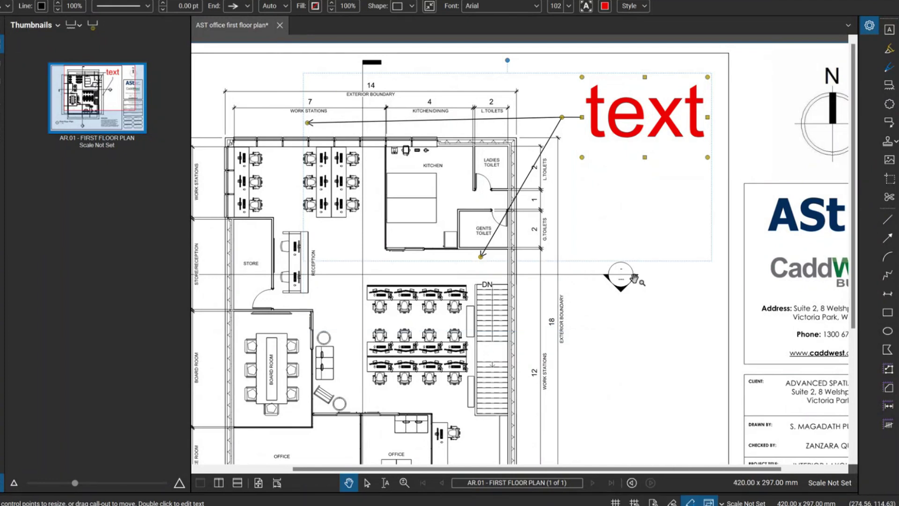
right_click(548, 142)
left_click(609, 254)
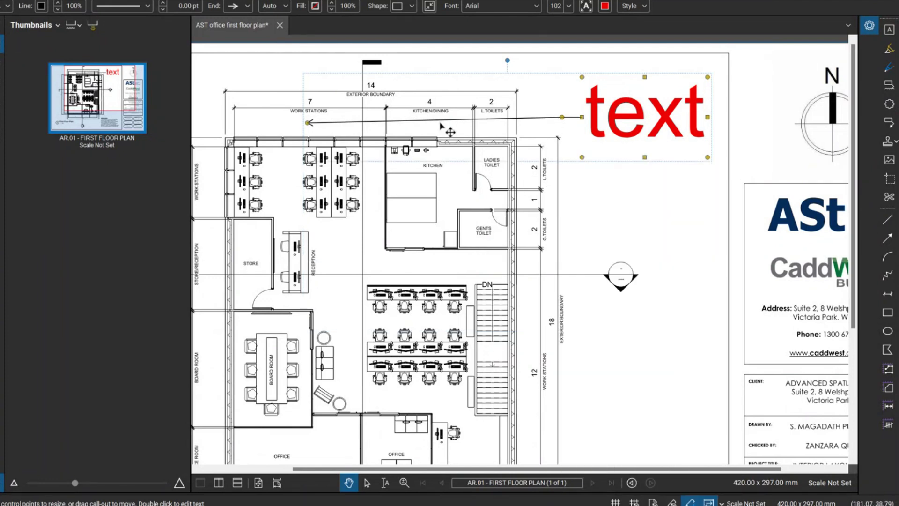
right_click(438, 121)
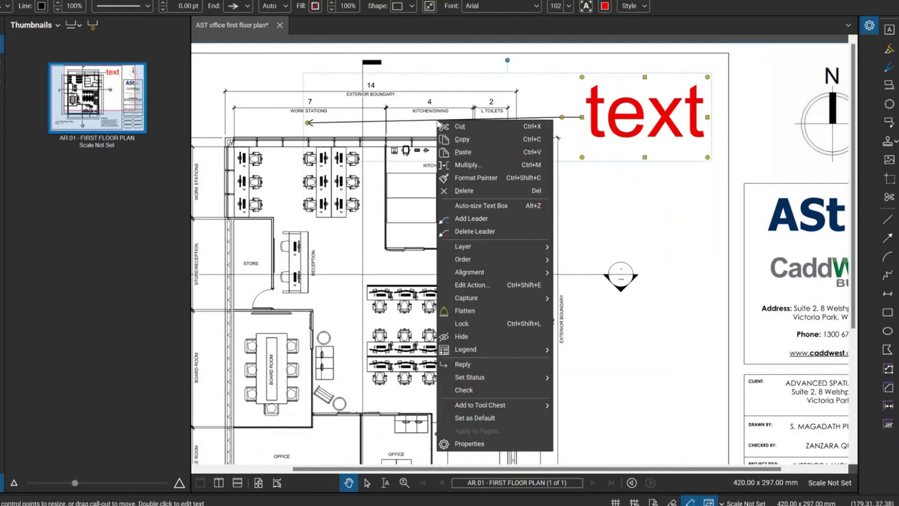
left_click(483, 234)
- Delete the large red text box beside the floor plan
left_click(795, 153)
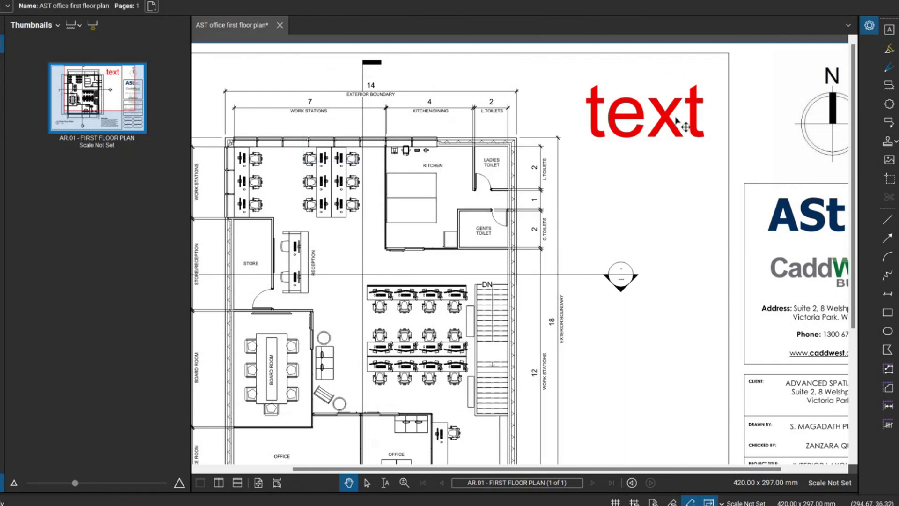
left_click(683, 125)
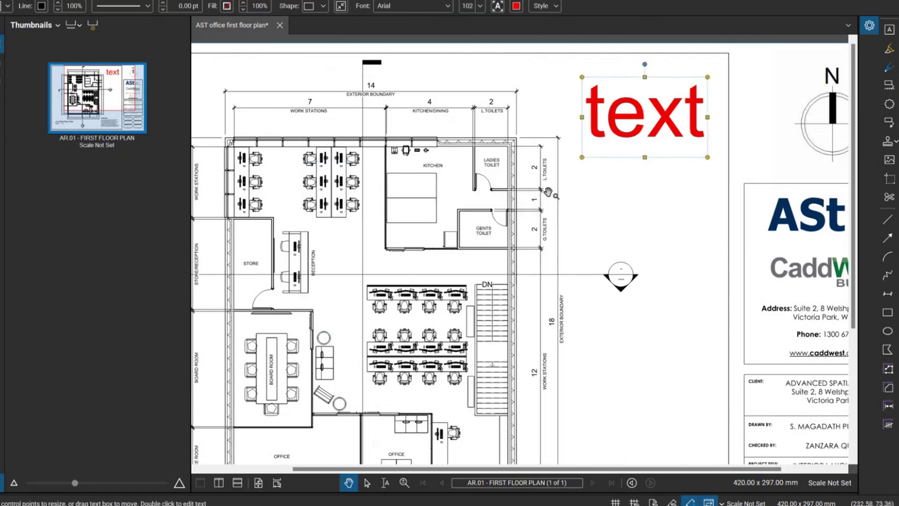
key("Delete")
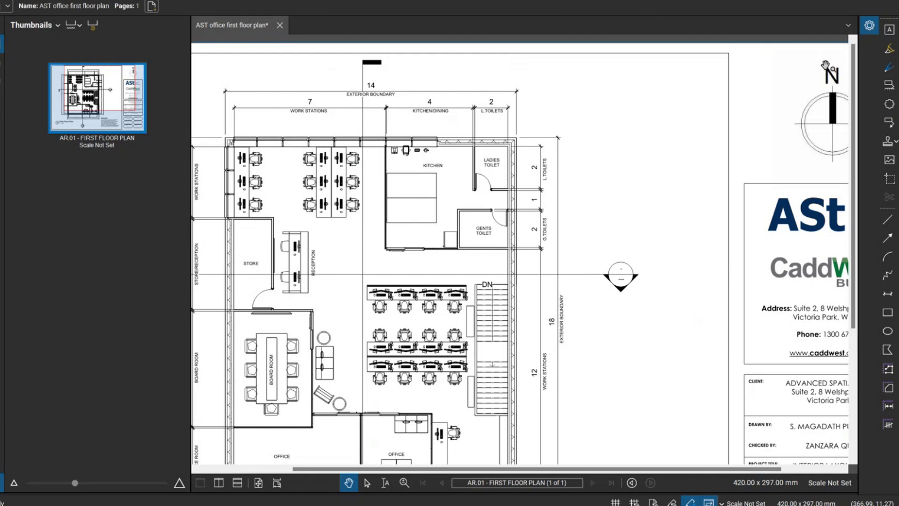
- Place a call-out reading "text" near the sheet border, with its arrow pointing towards the building
left_click(889, 122)
left_click(602, 121)
left_click(698, 149)
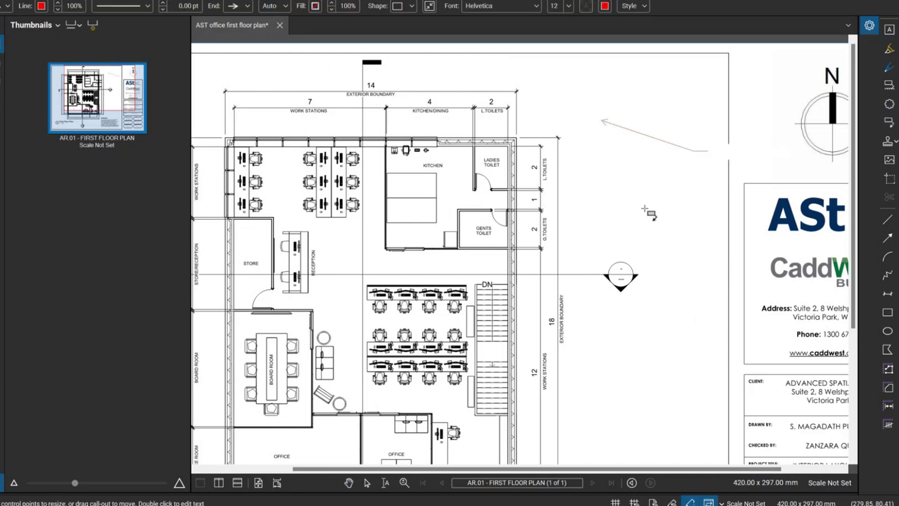
type("text")
key("Escape")
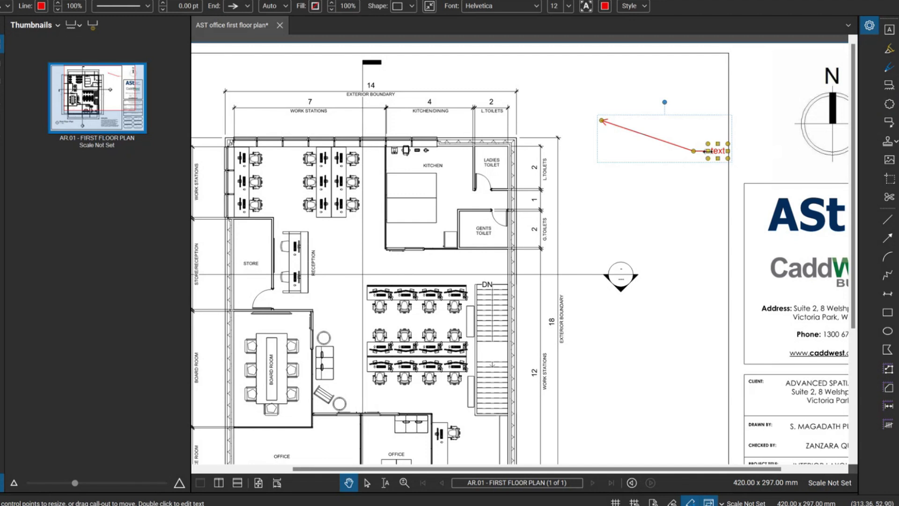
- Add a second leader to the call-out, pointing near the section marker, and delete both of its leaders
right_click(649, 136)
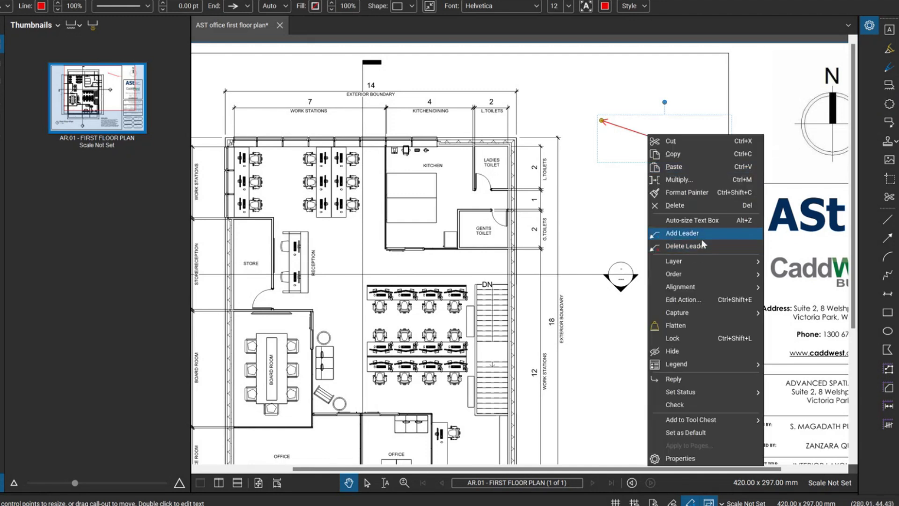
left_click(684, 233)
right_click(676, 146)
left_click(690, 245)
right_click(657, 197)
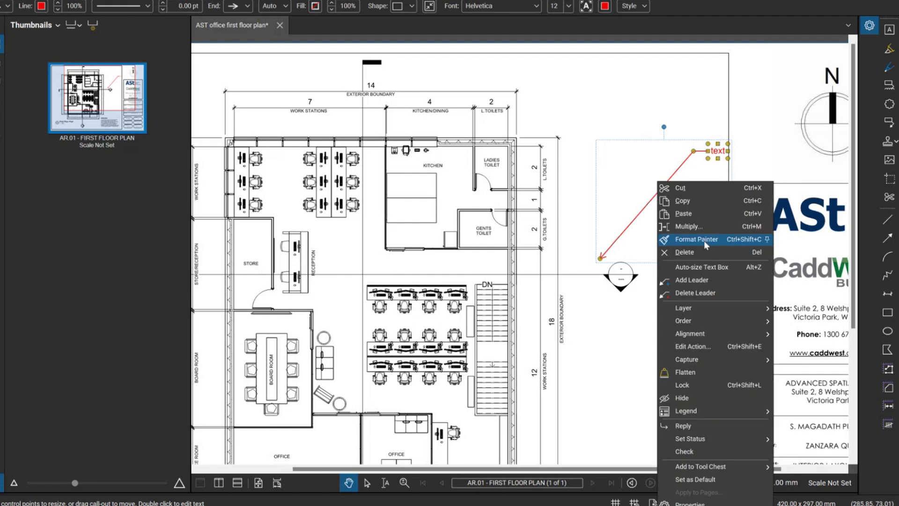
left_click(676, 294)
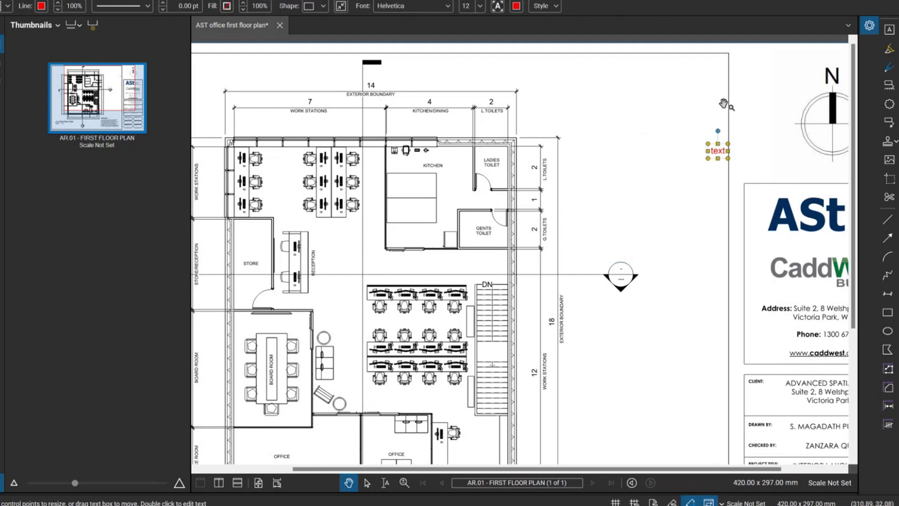
- Delete the small red text box near the sheet border
left_click(691, 84)
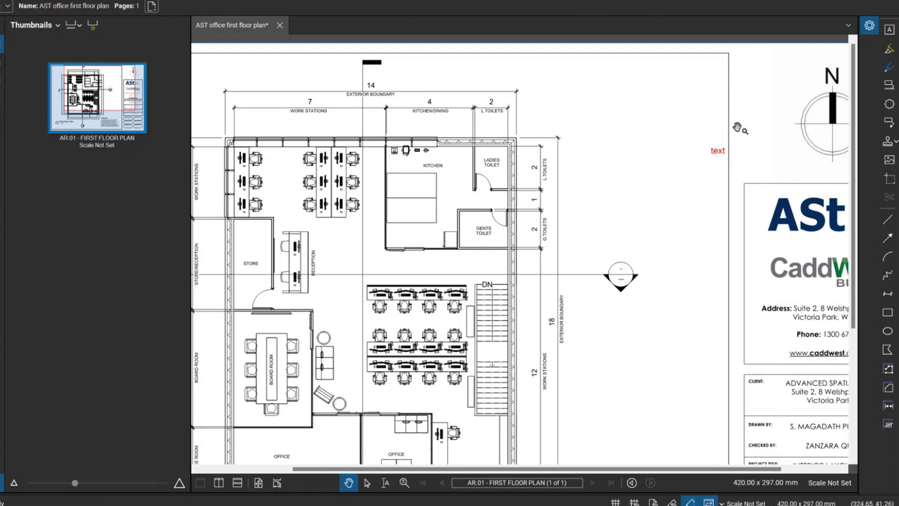
left_click(724, 154)
key("Delete")
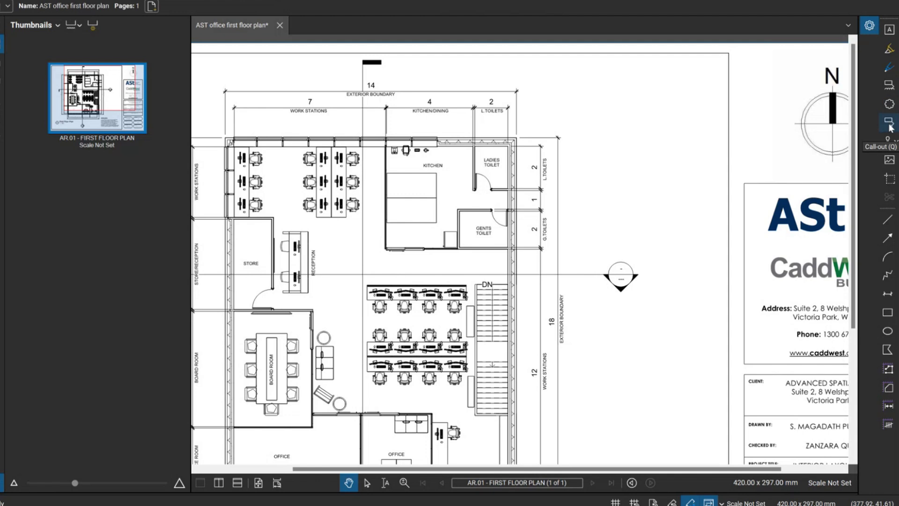
- Draw a Cloud+ rectangle around the gents toilet with its call-out above the building reading "text"
left_click(889, 106)
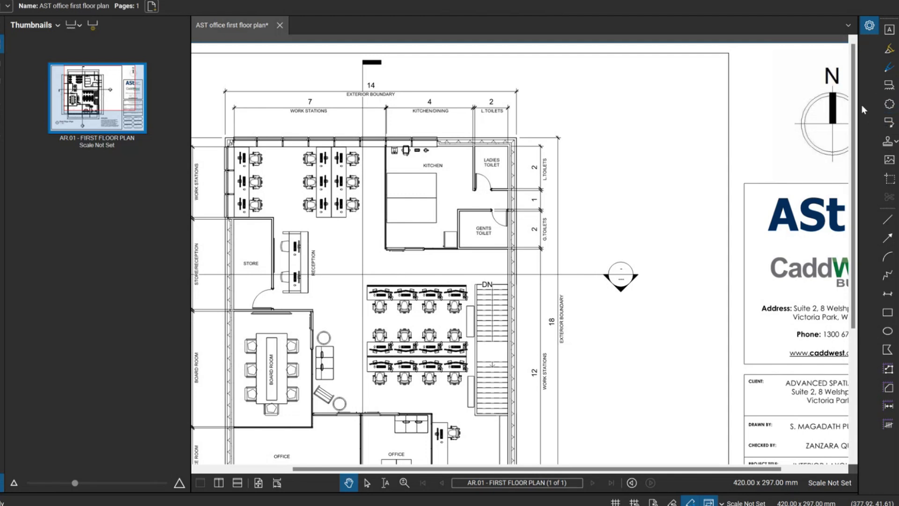
left_click(889, 87)
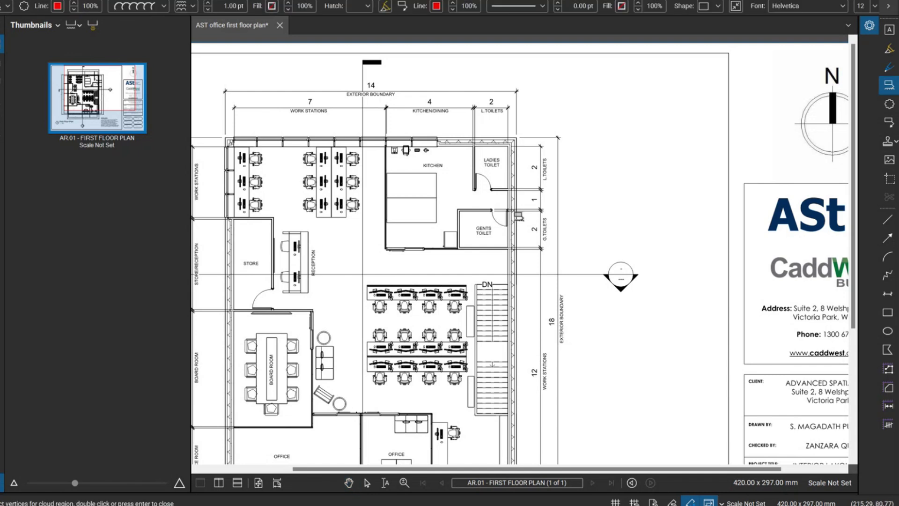
left_click_drag(444, 199, 547, 277)
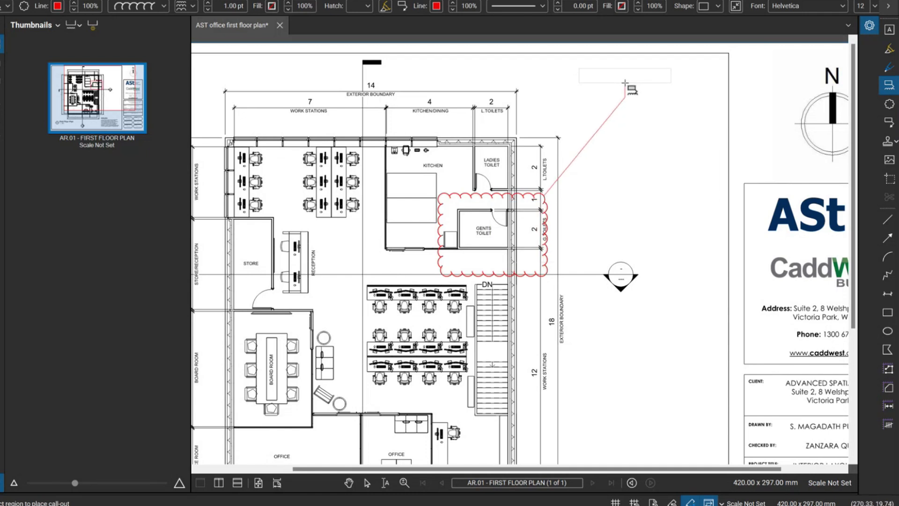
left_click(627, 87)
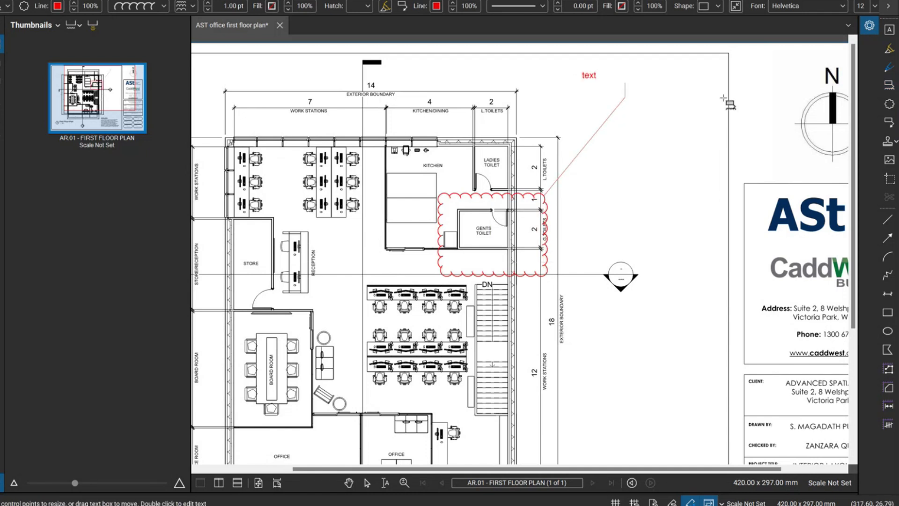
double_click(583, 75)
key("Escape")
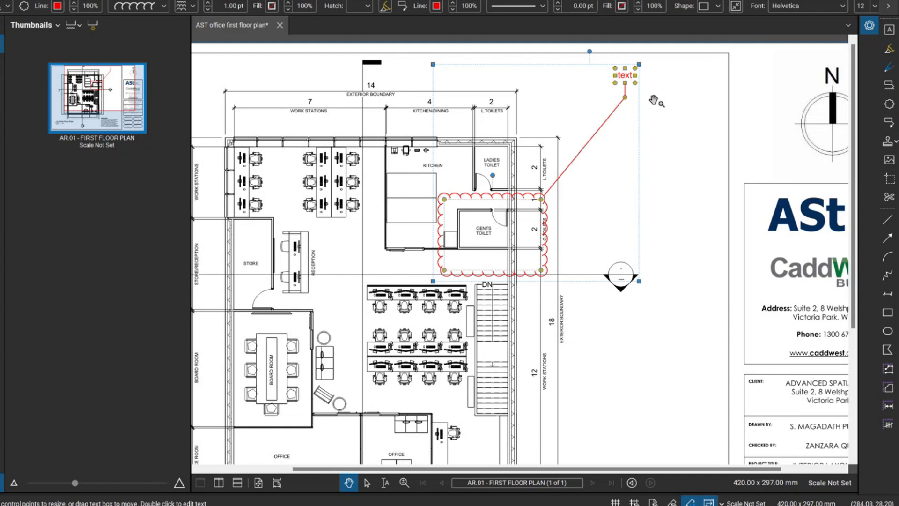
- Set the cloud's line colour to blue and its fill colour to cyan
key("Escape")
left_click(551, 225)
left_click(58, 6)
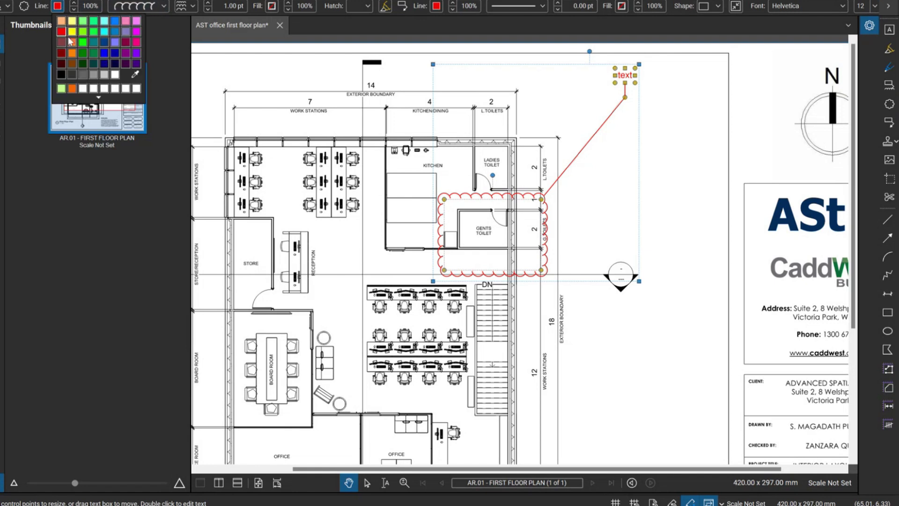
left_click(105, 52)
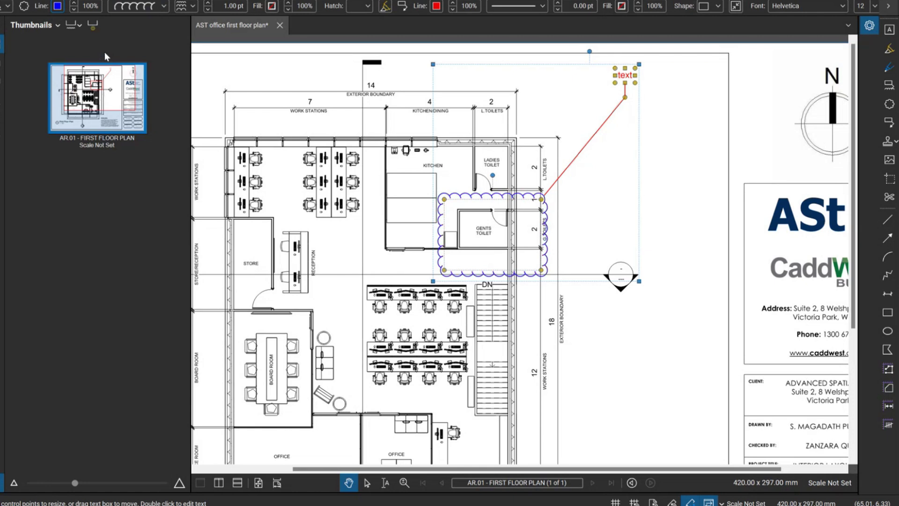
left_click(272, 5)
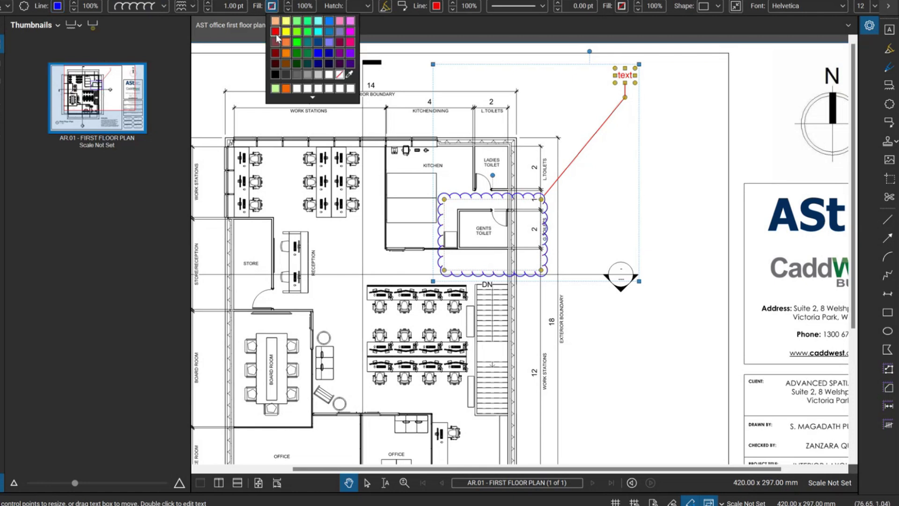
left_click(318, 20)
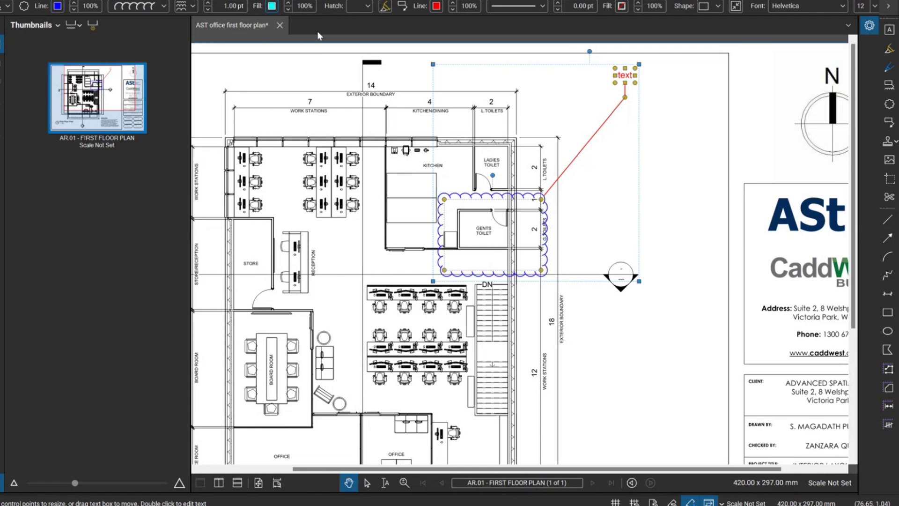
- Turn on highlight for the cloud and set its fill opacity to 60%
left_click(385, 7)
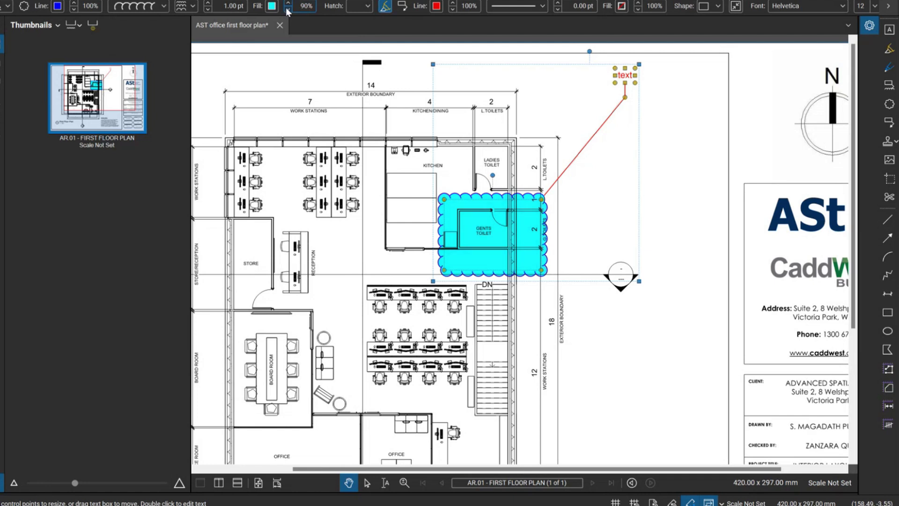
left_click(287, 11)
left_click(287, 11)
left_click(288, 11)
left_click(287, 10)
left_click(288, 3)
left_click(289, 3)
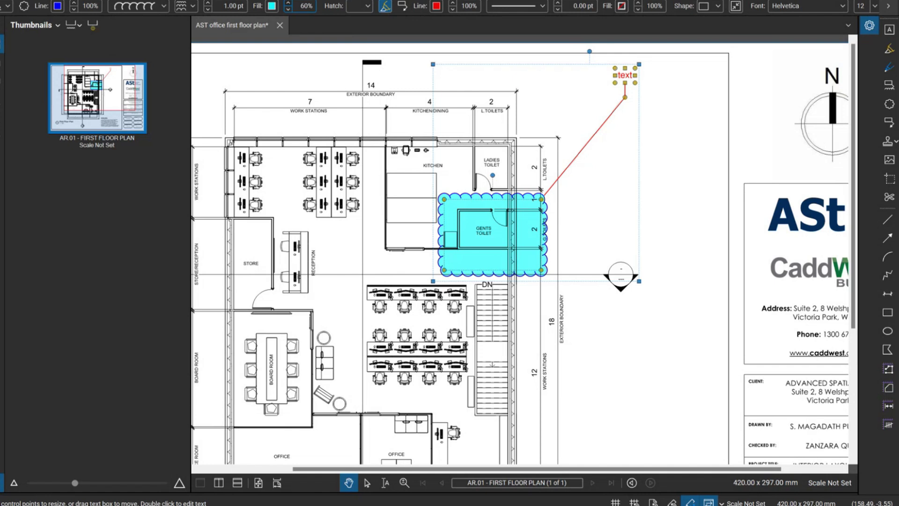
- Set the call-out's line colour to blue and its text box fill to cyan
left_click(436, 6)
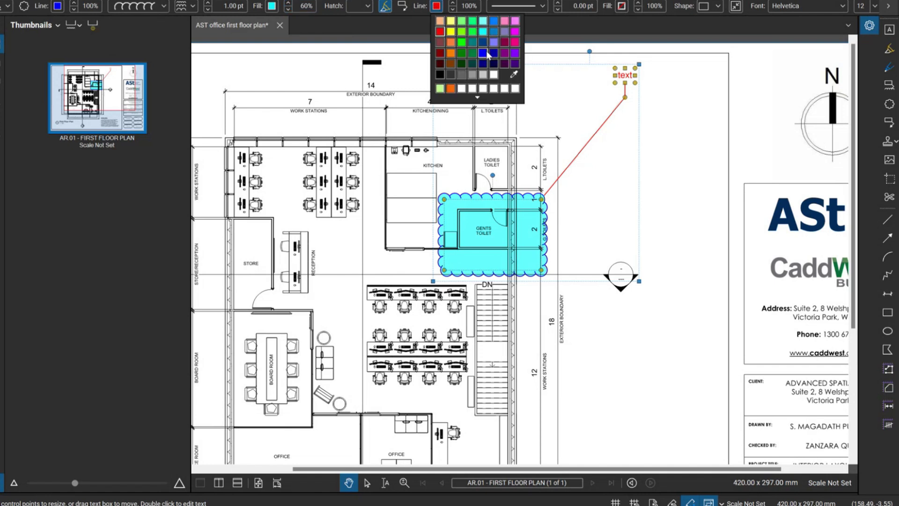
left_click(483, 53)
left_click(889, 5)
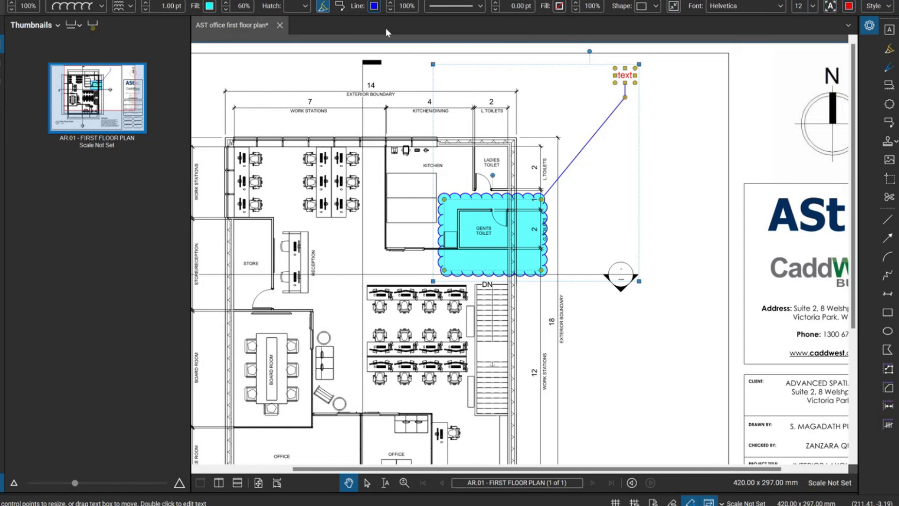
scroll(429, 129, "up", 2)
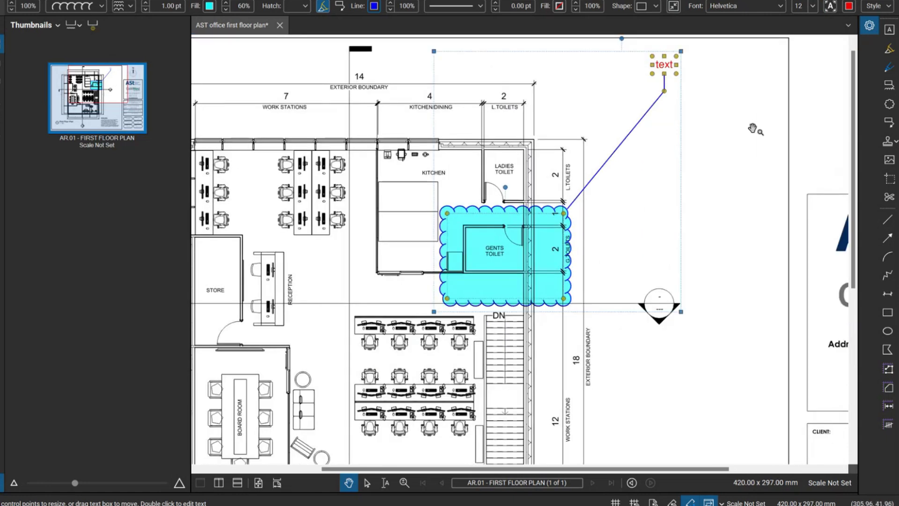
scroll(752, 129, "down", 1)
scroll(753, 130, "up", 3)
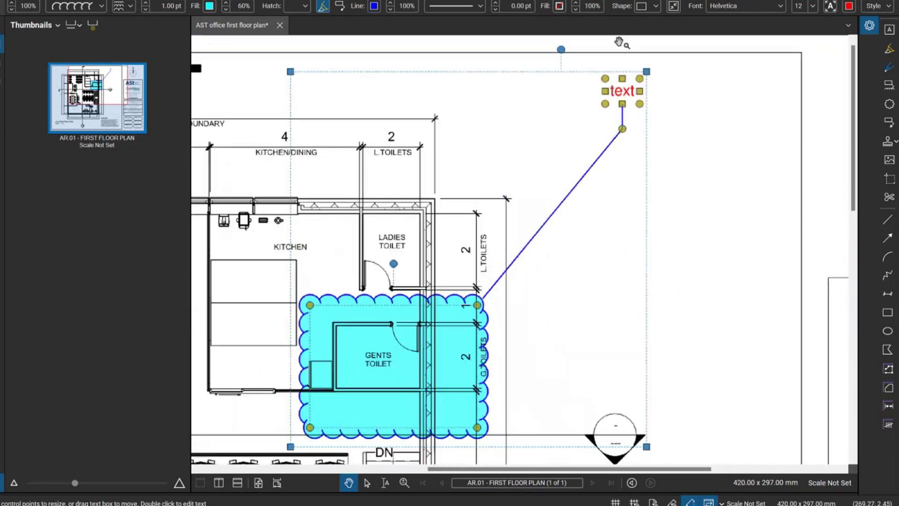
left_click(565, 11)
left_click(605, 33)
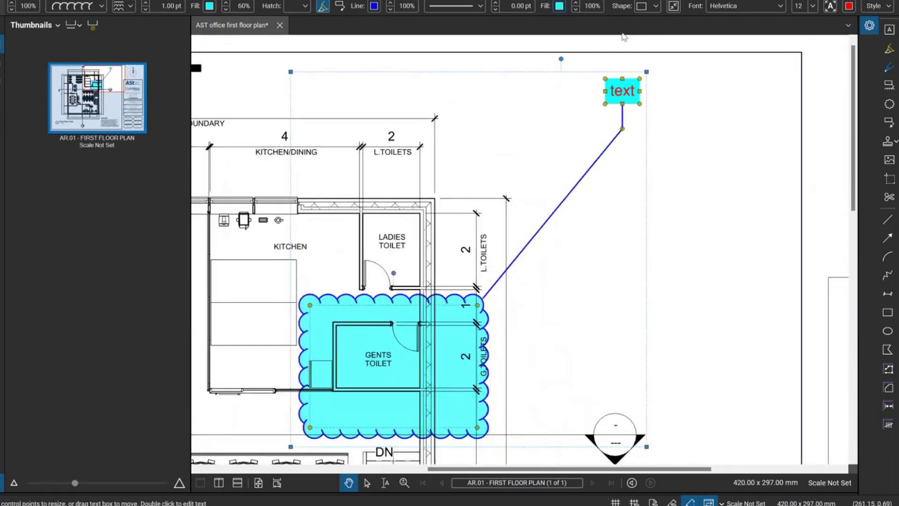
- Set the call-out's text colour to blue and its line width to 0.50 pt
left_click(849, 6)
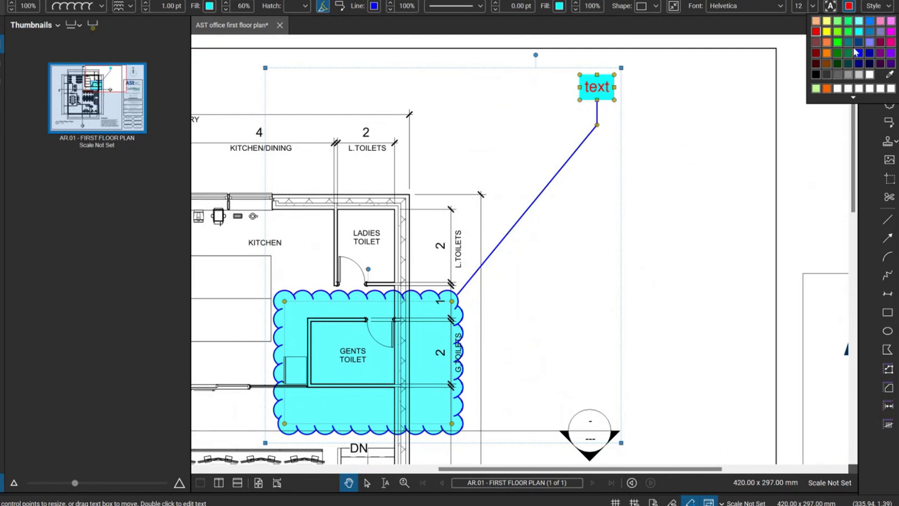
left_click(858, 53)
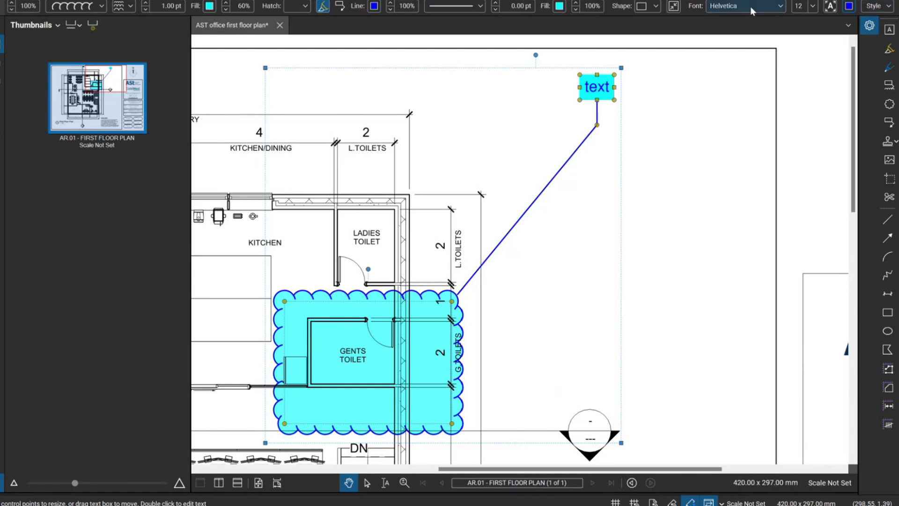
left_click(495, 3)
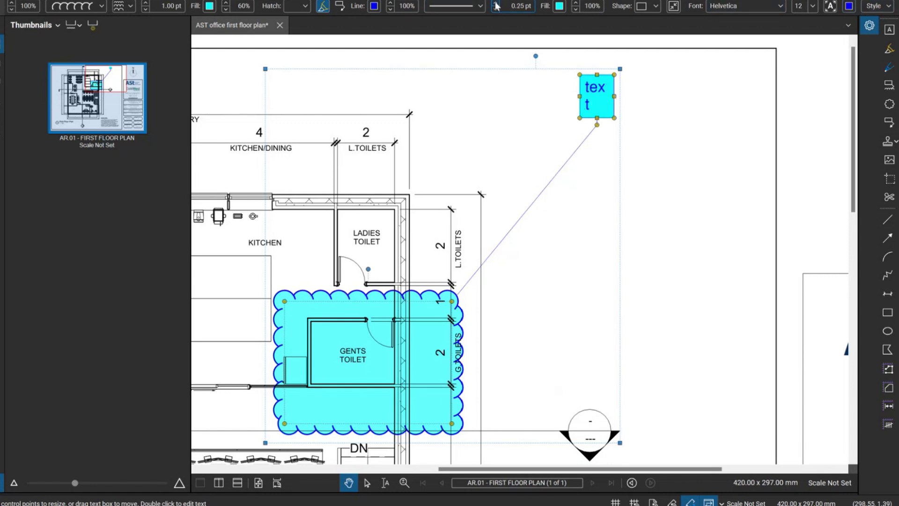
- Widen the call-out text box, auto-size it to fit its text, and deselect the markup
left_click_drag(615, 96, 665, 97)
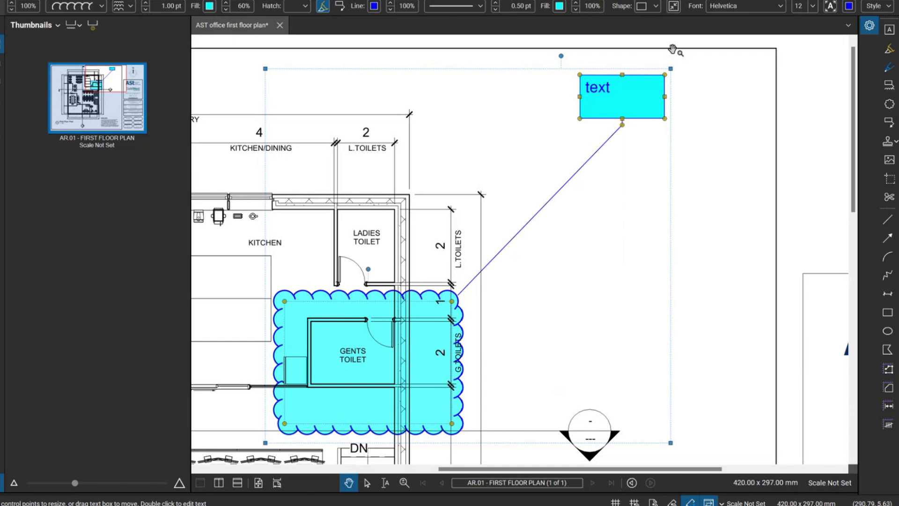
left_click(673, 5)
left_click(689, 197)
- Select the gents toilet cloud and show its full Cloud+ properties down to the Options section
scroll(688, 197, "down", 3)
scroll(568, 282, "up", 1)
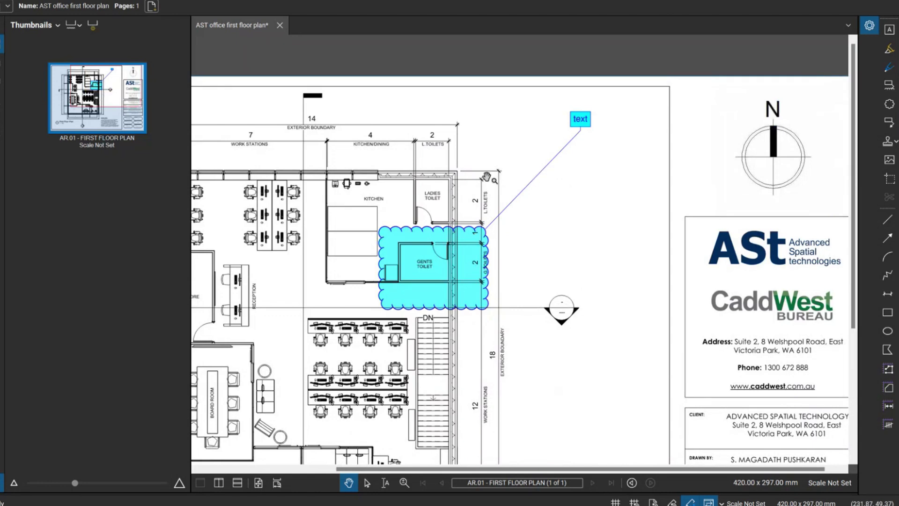
scroll(489, 178, "up", 1)
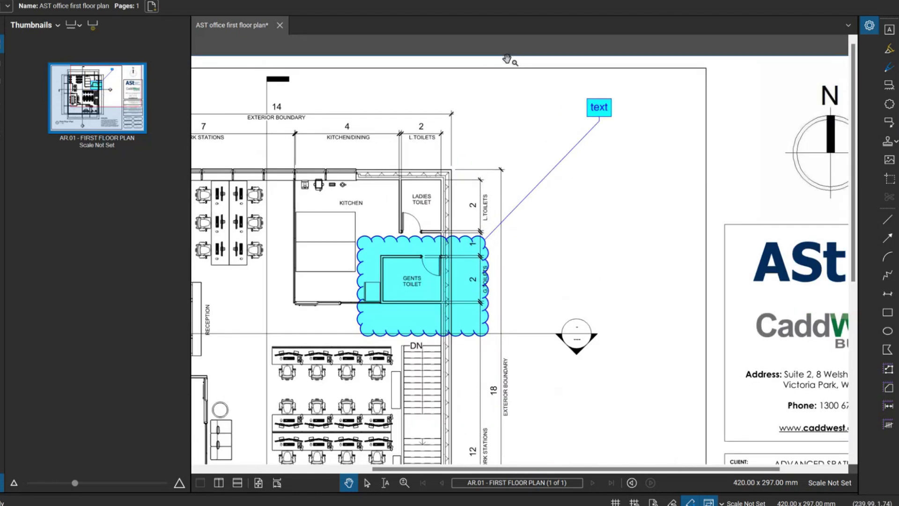
left_click(393, 276)
left_click(7, 6)
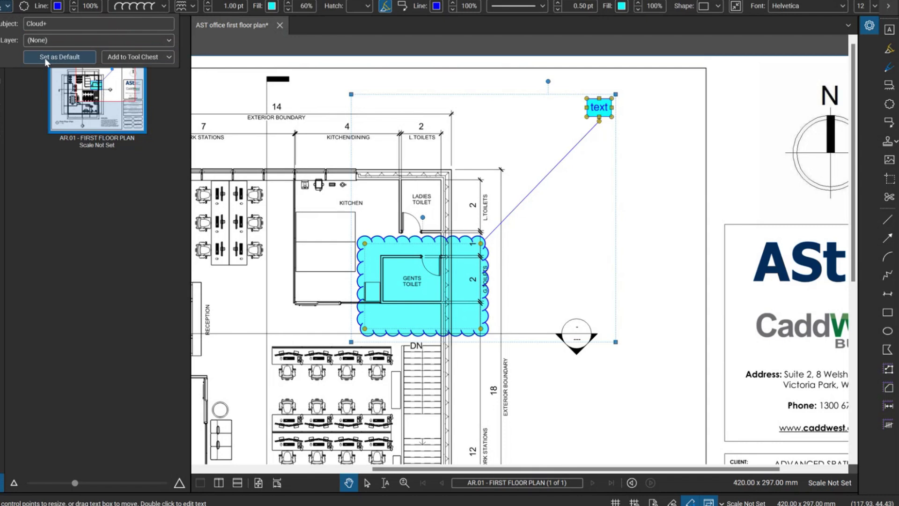
left_click(870, 25)
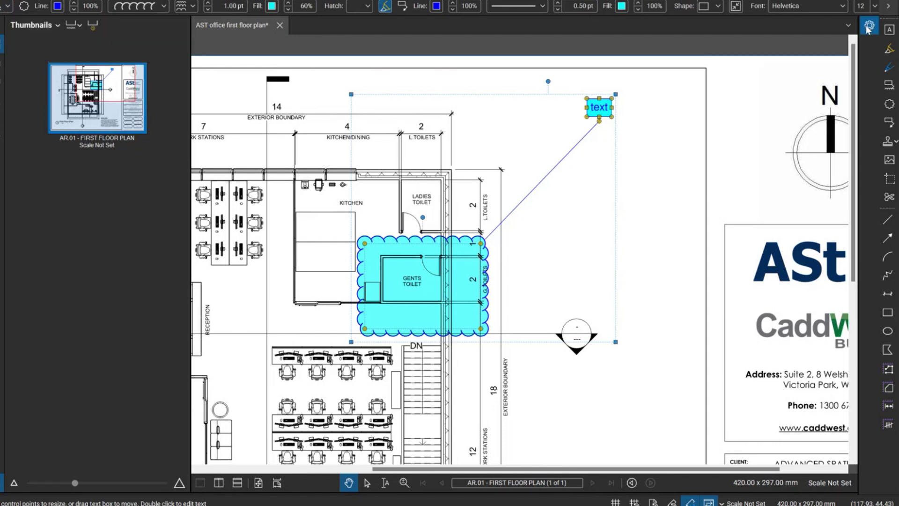
scroll(855, 151, "down", 5)
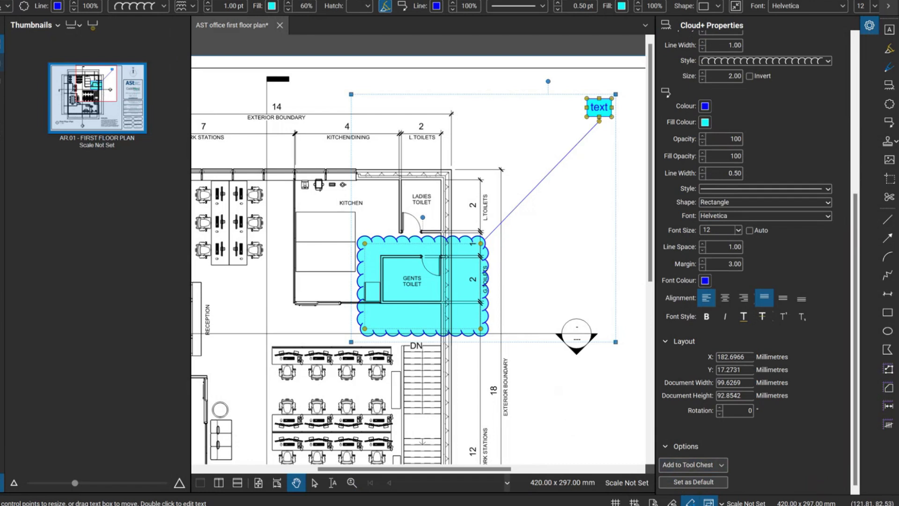
- Open the Tool Chest, search its tools for "sect", and clear the search
left_click(2, 64)
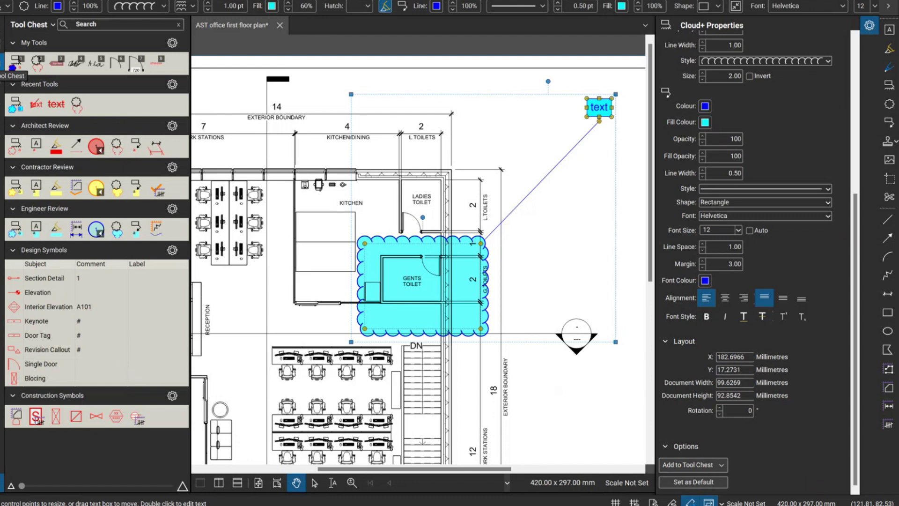
left_click(85, 24)
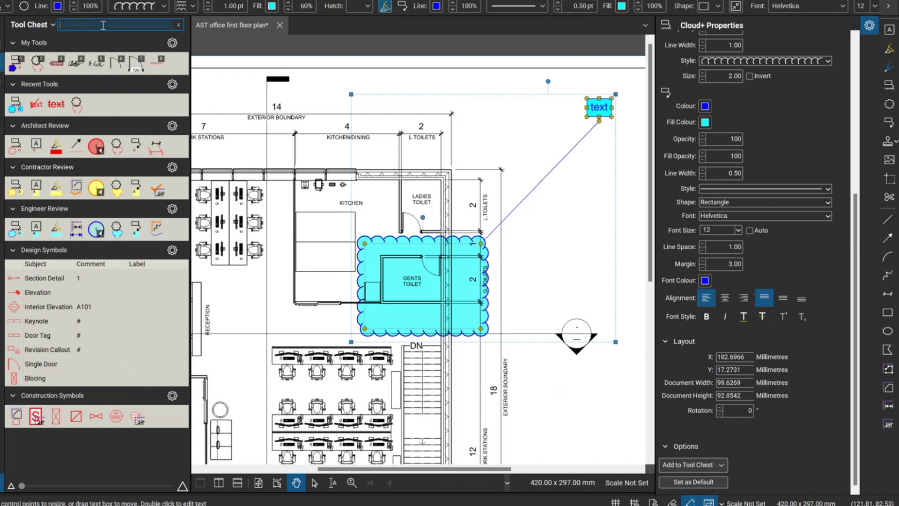
type("sectio")
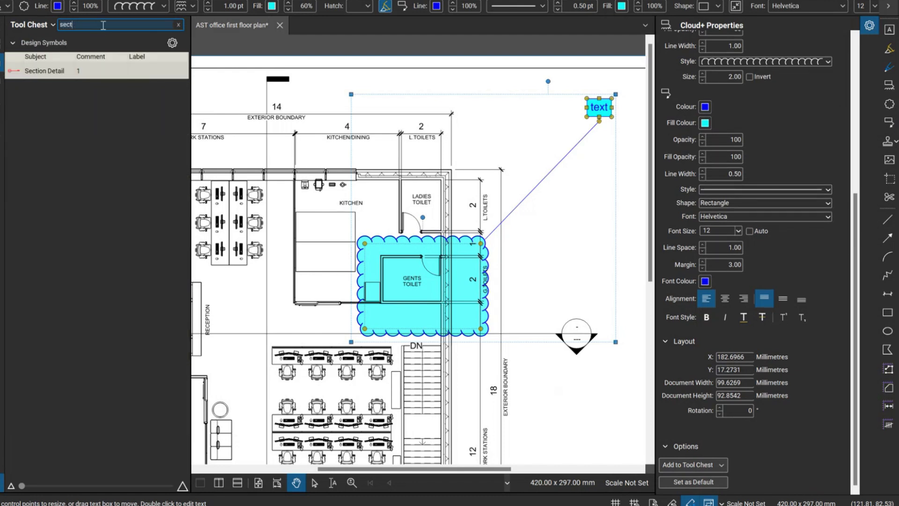
key("BackSpace")
key("BackSpace")
key("BackSpace")
key("BackSpace")
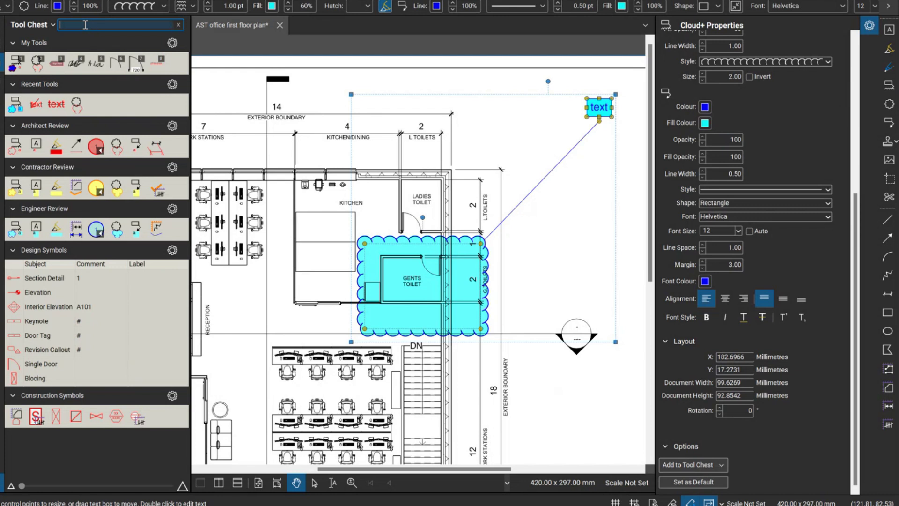
- Search the Tool Chest for "door" and clear the search to list all tool sets again
type("door")
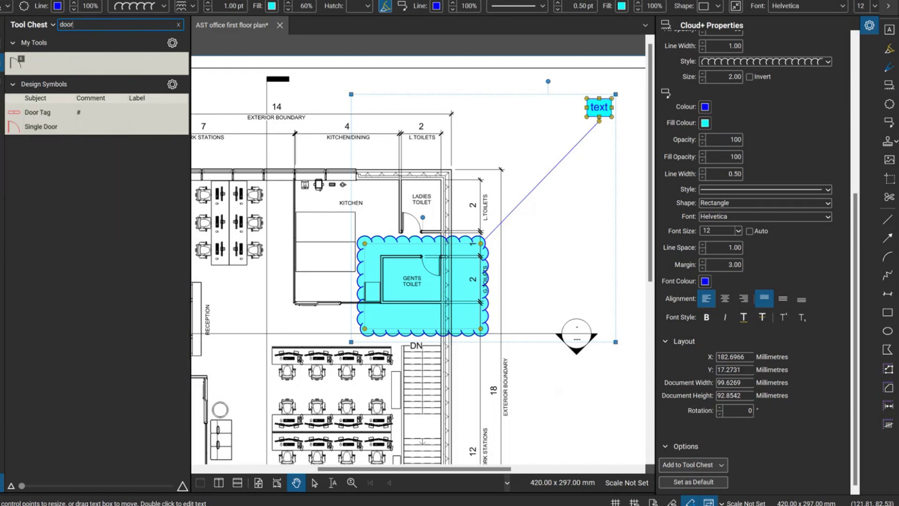
key("BackSpace")
key("BackSpace")
key("BackSpace")
key("BackSpace")
left_click(182, 29)
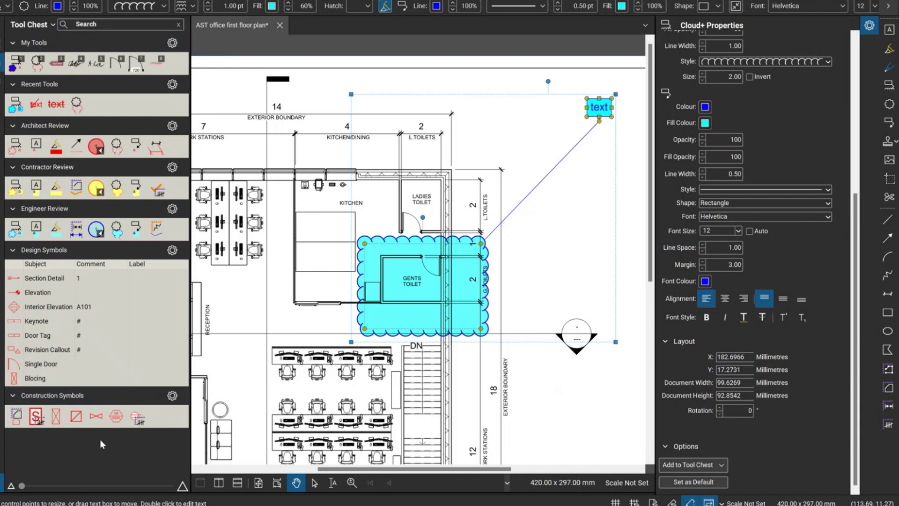
- Add a new tool set titled Webinar to the Tool Chest, replacing the existing Webinar.btx file
left_click(35, 24)
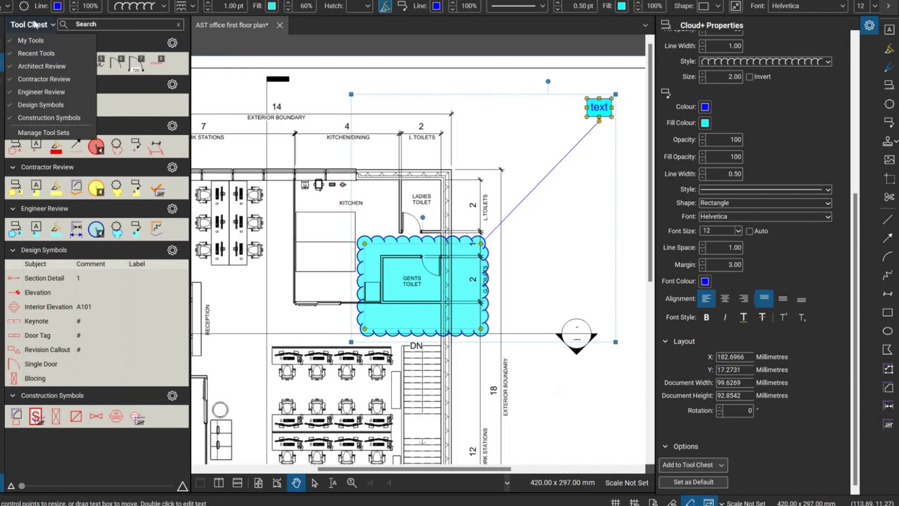
left_click(29, 134)
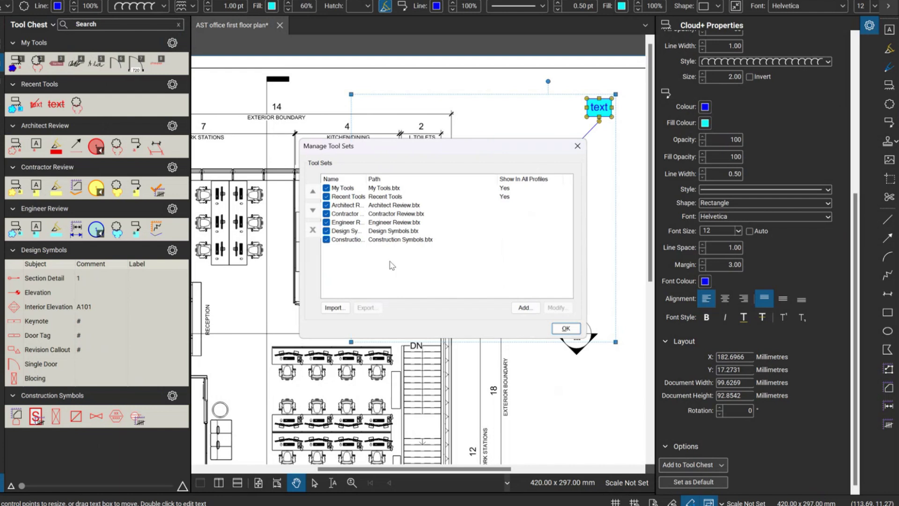
left_click(526, 308)
type("Webinar")
key("Return")
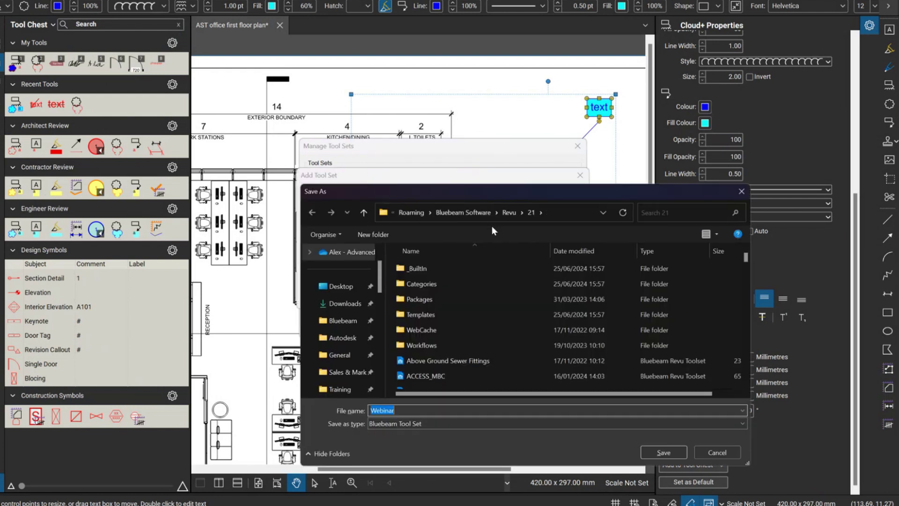
left_click(666, 453)
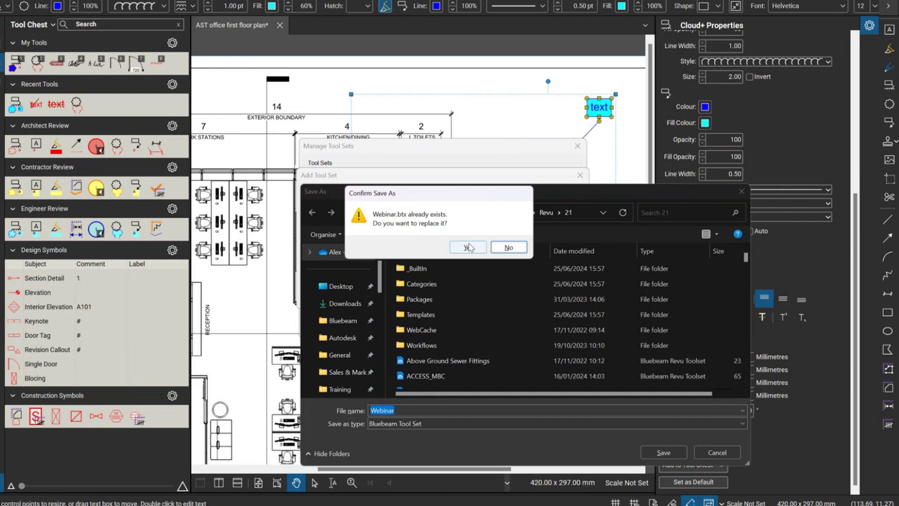
left_click(476, 241)
left_click(488, 257)
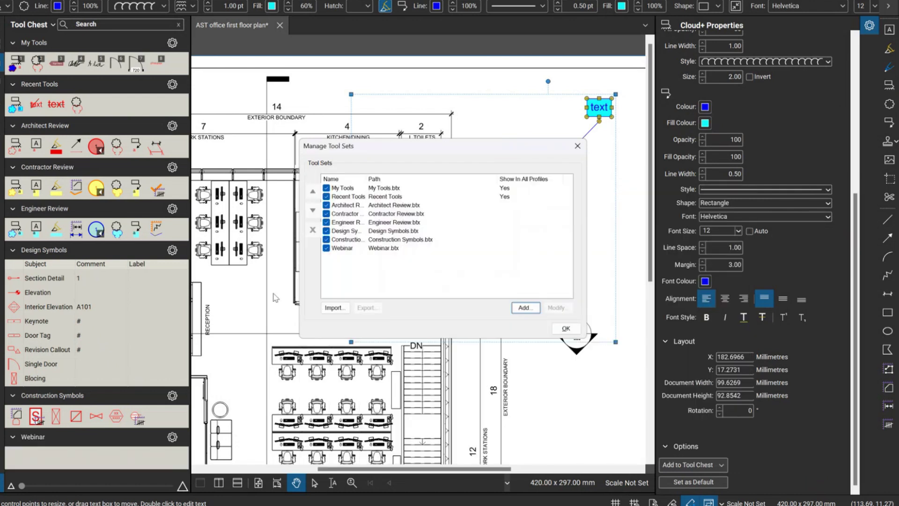
left_click(565, 328)
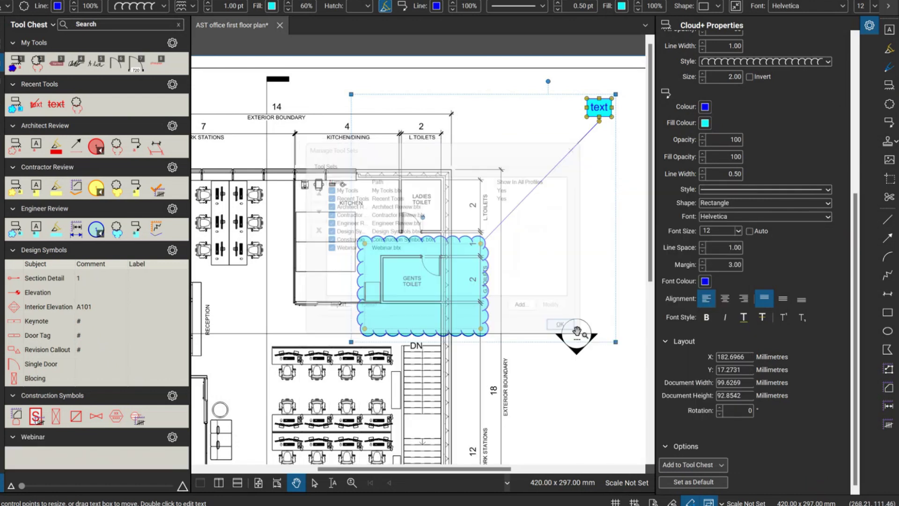
- Add the formatted gents toilet Cloud+ to the Webinar tool set
right_click(457, 289)
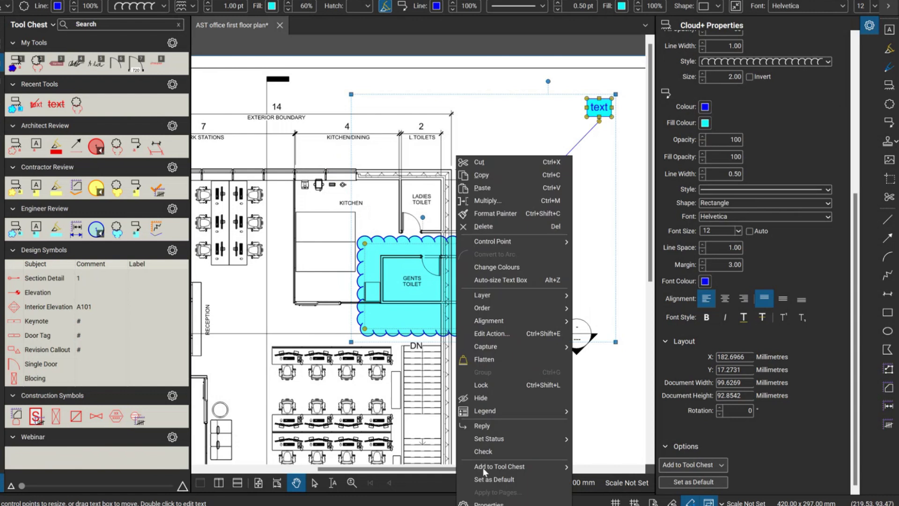
mouse_move(542, 466)
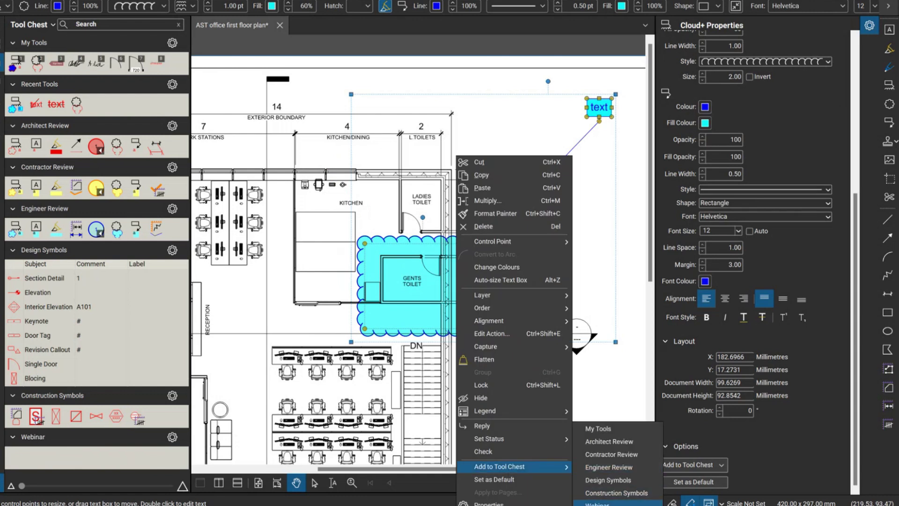
left_click(597, 503)
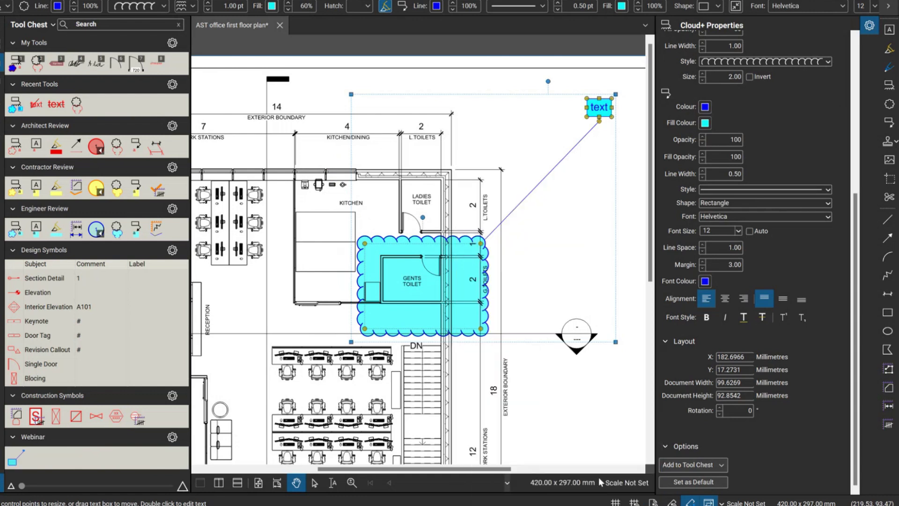
- Check the Add to Tool Chest destinations in the cloud's properties and set its formatting as the default
left_click(724, 465)
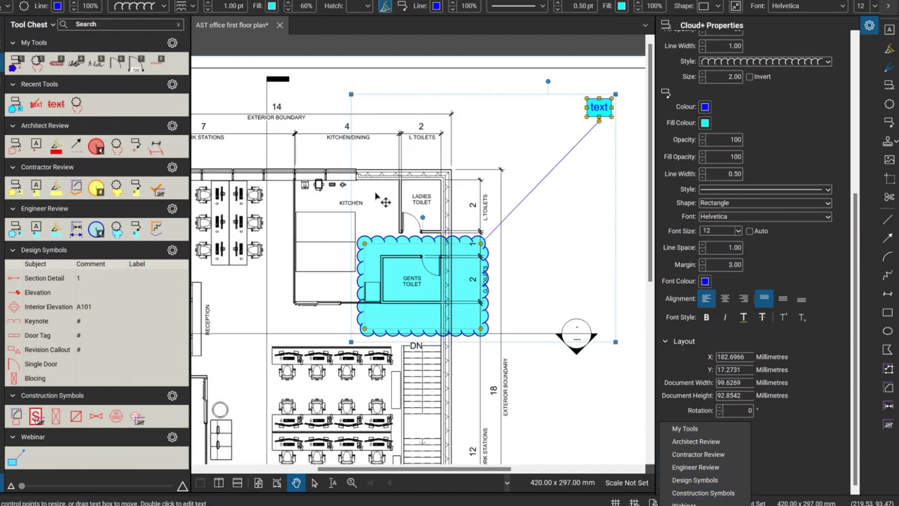
left_click(5, 5)
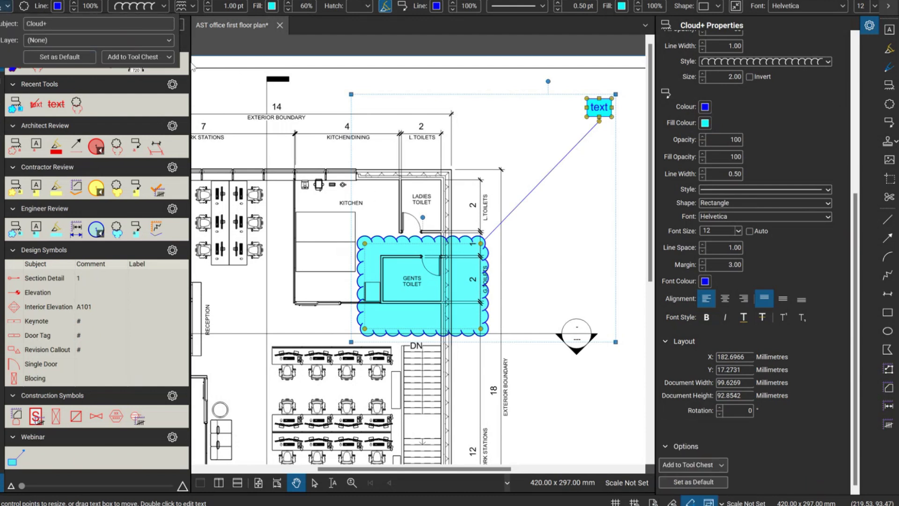
left_click(49, 58)
- Deselect the cloud and place a copy of the Webinar set's Cloud+ over the stairs beside the work stations
scroll(215, 438, "up", 2)
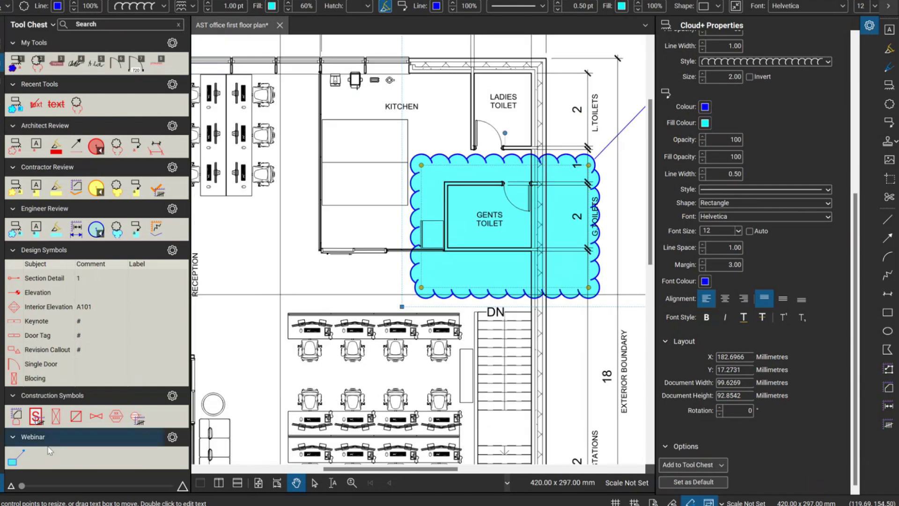
scroll(442, 221, "down", 3)
left_click(461, 337)
scroll(462, 337, "down", 2)
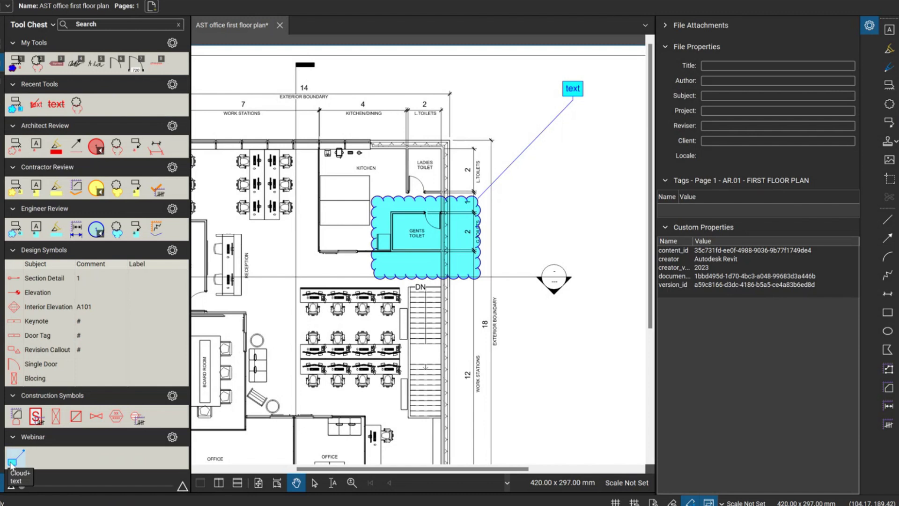
left_click(11, 464)
mouse_move(361, 290)
left_mouse_down()
mouse_move(281, 370)
mouse_move(470, 373)
left_mouse_up()
left_click_drag(366, 368, 388, 383)
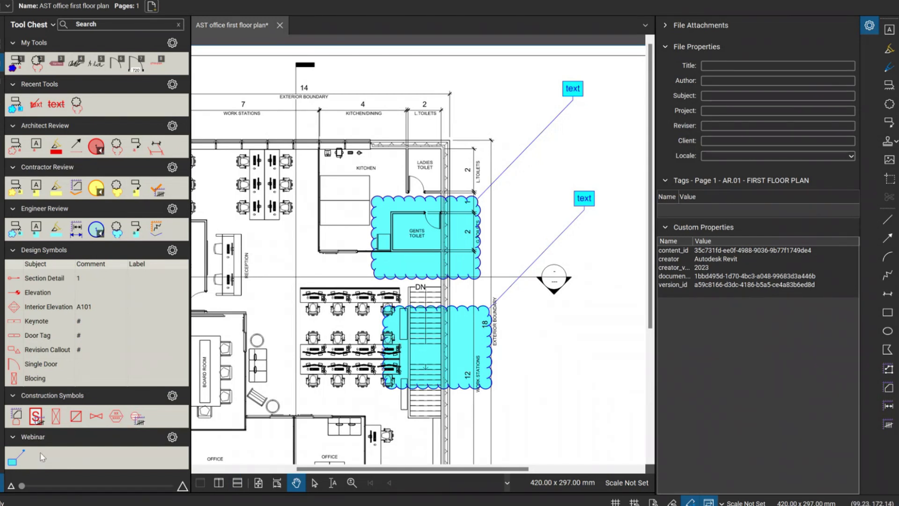
- Switch the Webinar Cloud+ tool to properties mode and collapse the Construction Symbols, Design Symbols and three Review tool sets
left_click(12, 461)
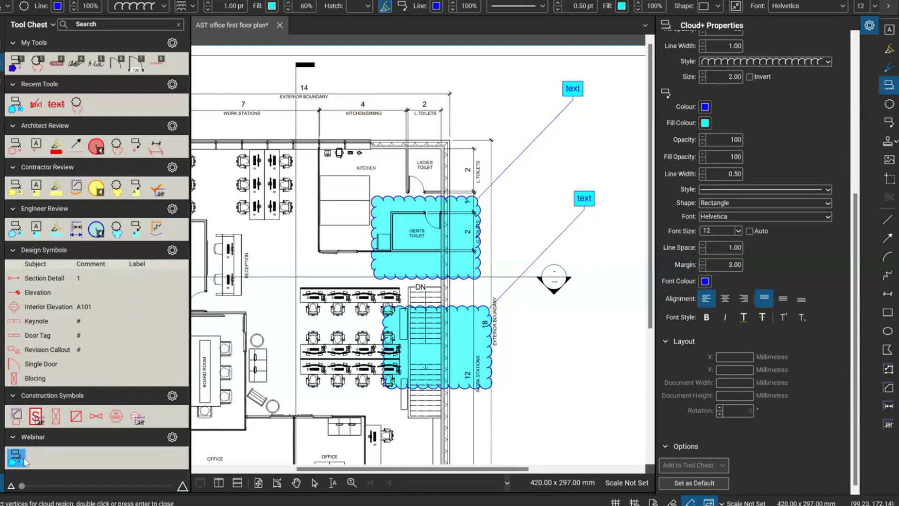
left_click(14, 396)
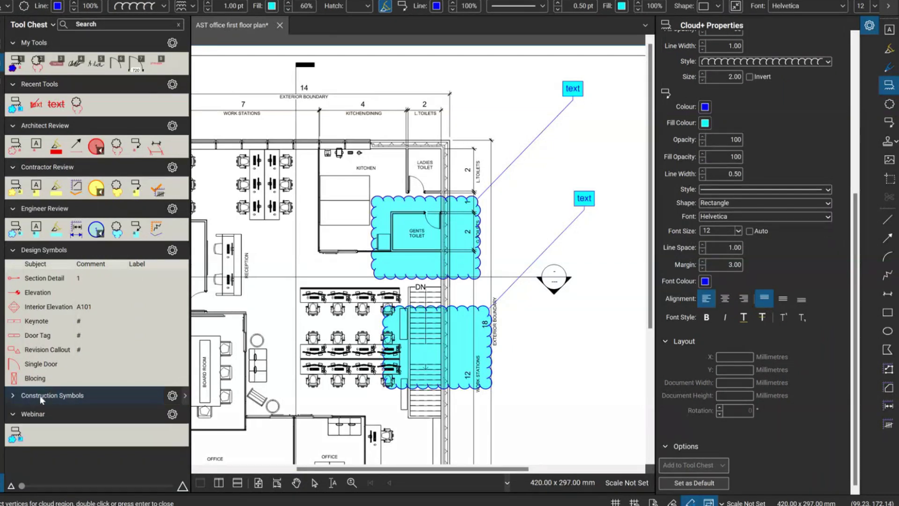
left_click(14, 250)
left_click(19, 209)
left_click(19, 167)
left_click(18, 126)
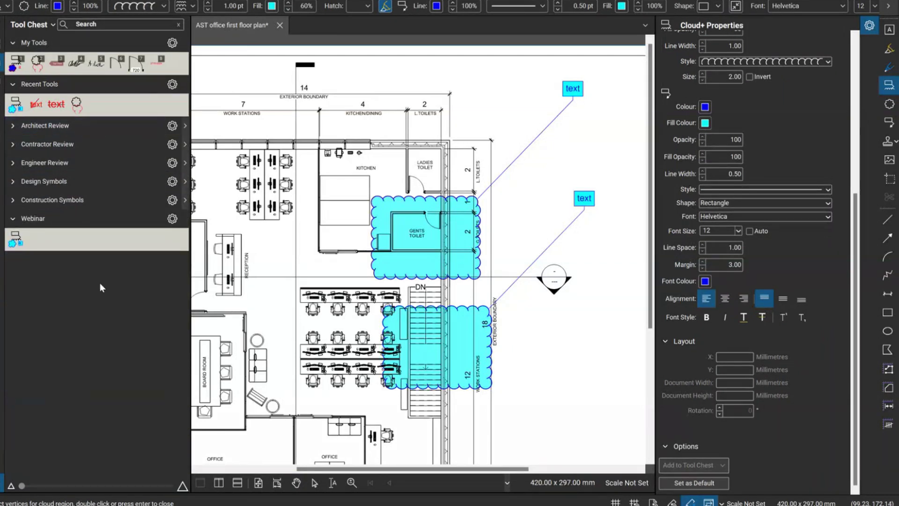
- Place a copy of the Webinar set's Cloud+ over the middle office, with its callout text beneath the plan
left_click(16, 239)
scroll(327, 281, "down", 2)
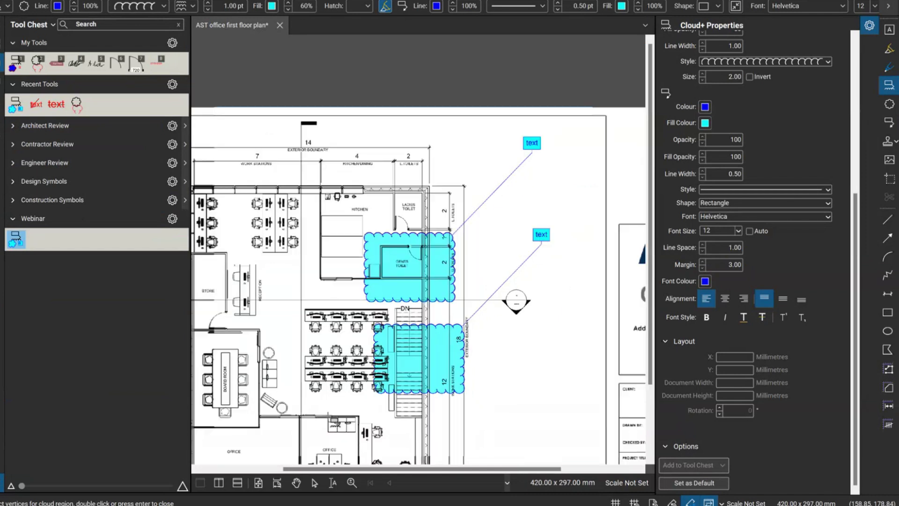
scroll(392, 265, "down", 1)
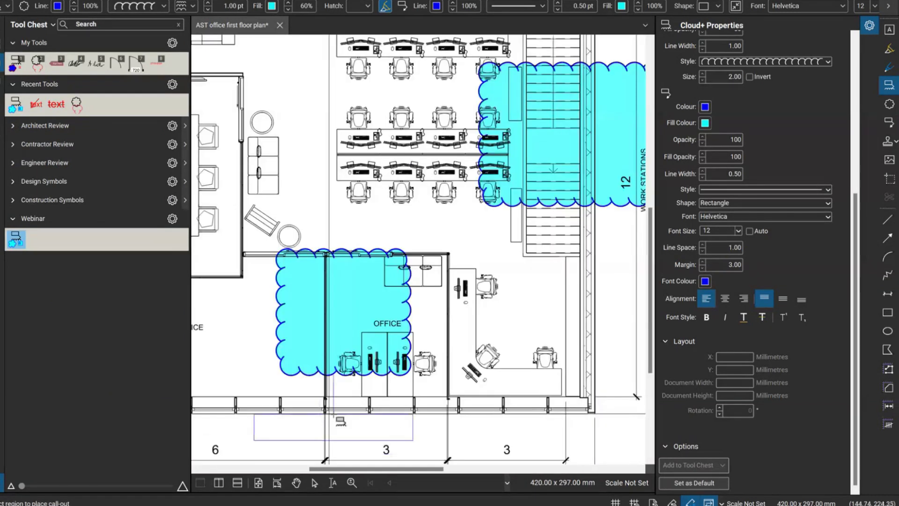
scroll(445, 342, "down", 3)
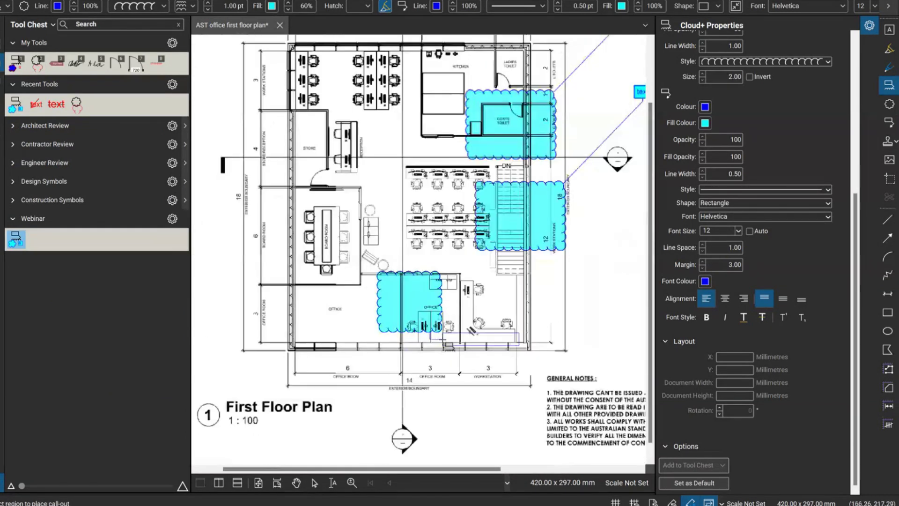
left_click(474, 442)
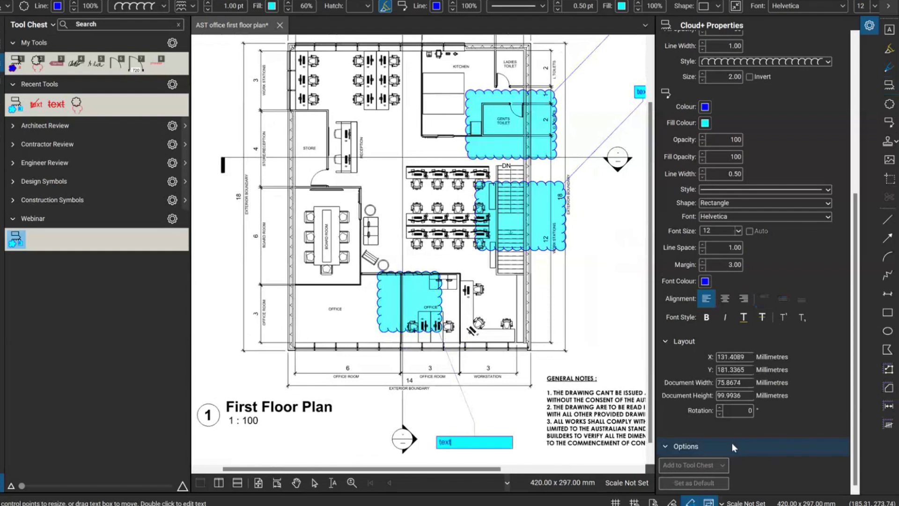
key("Escape")
left_click(368, 454)
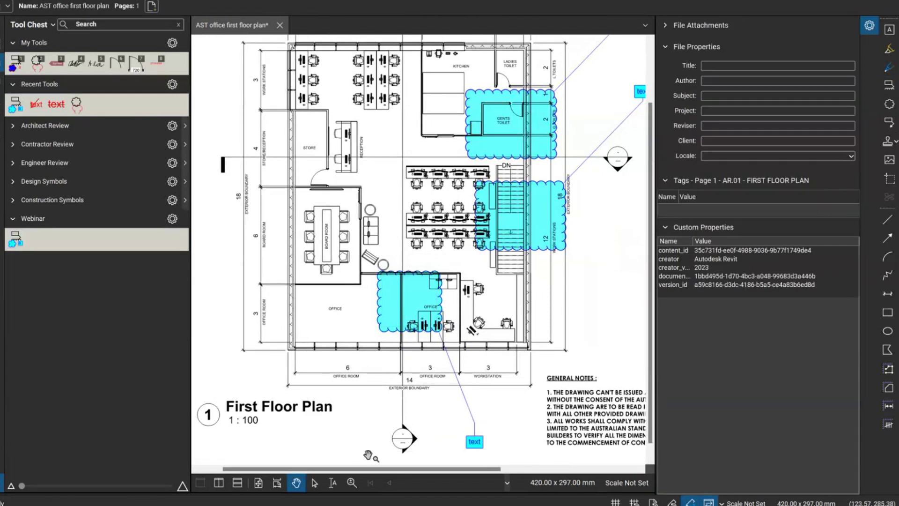
- Hide the Cloud+ markup over the stairs beside the work stations
left_click(529, 227)
scroll(529, 227, "up", 3)
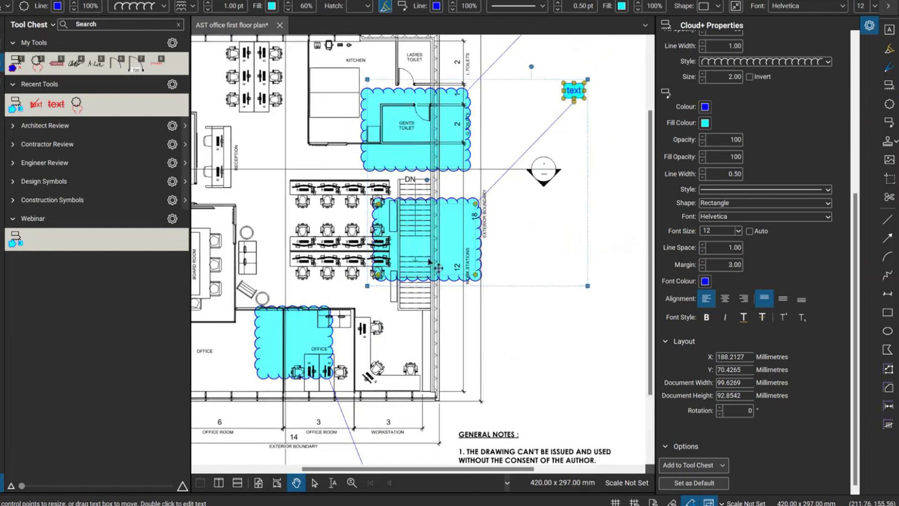
right_click(447, 232)
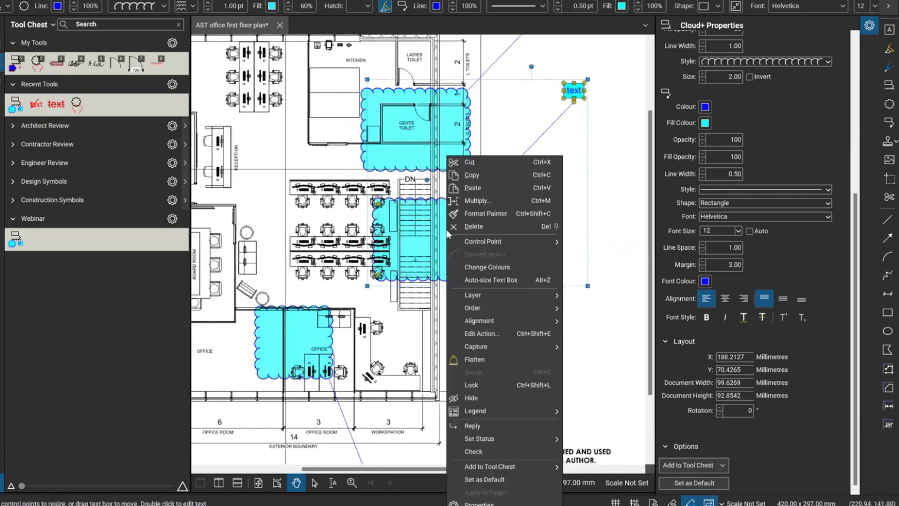
left_click(471, 397)
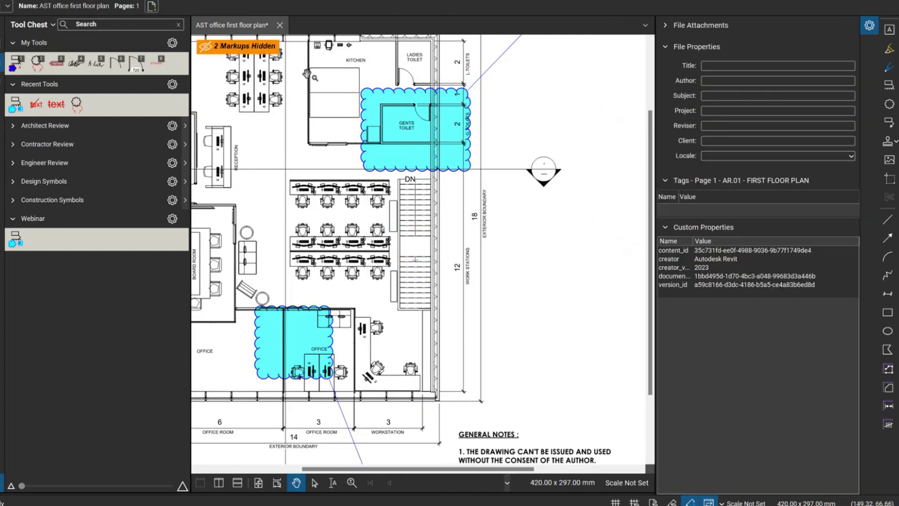
- Hide the gents toilet Cloud+ as well, and unhide all the hidden markups
scroll(415, 141, "down", 3)
scroll(386, 164, "down", 1)
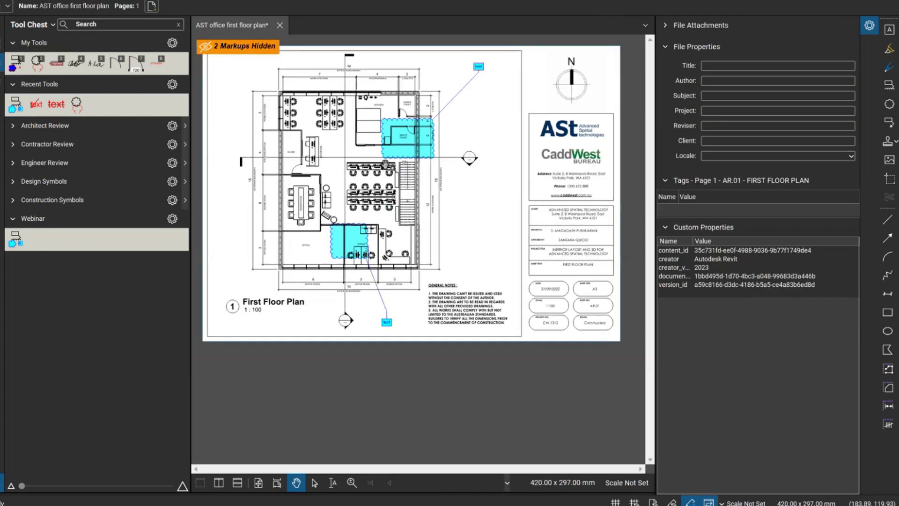
scroll(386, 161, "up", 4)
scroll(387, 157, "down", 3)
left_click(387, 156)
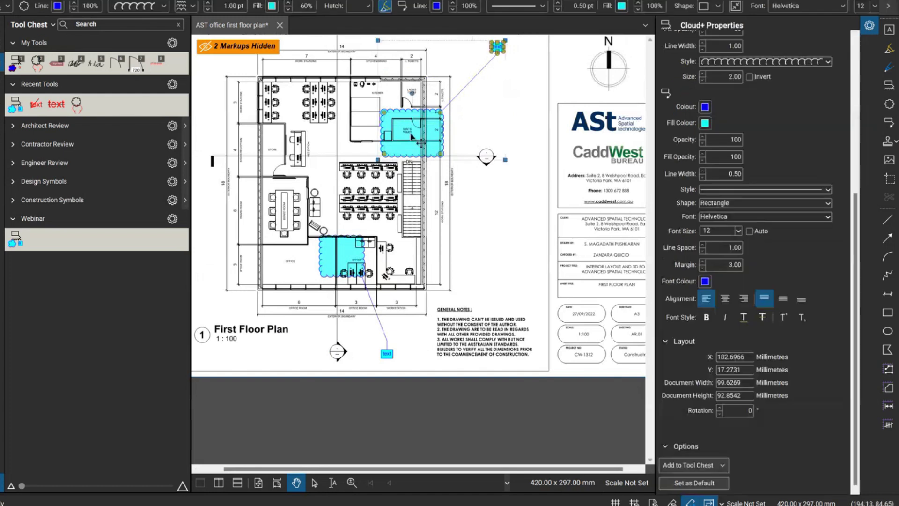
right_click(414, 141)
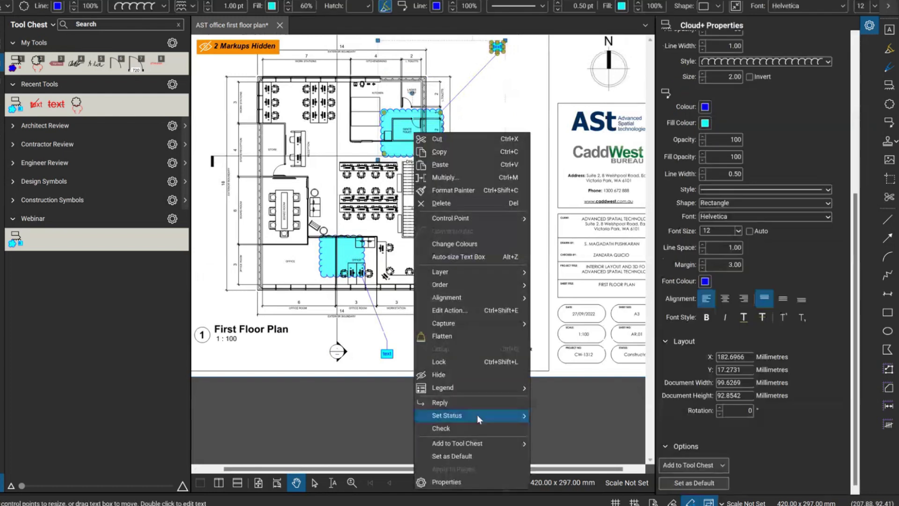
left_click(440, 377)
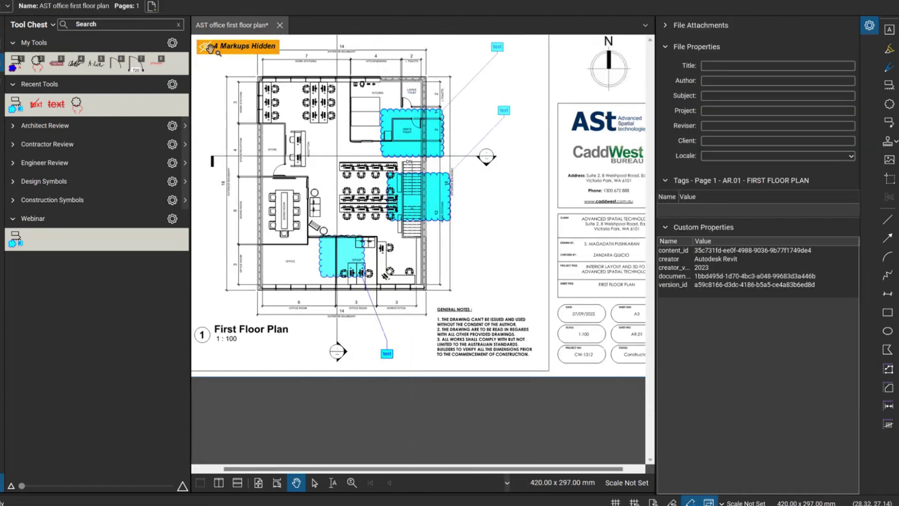
left_click(254, 47)
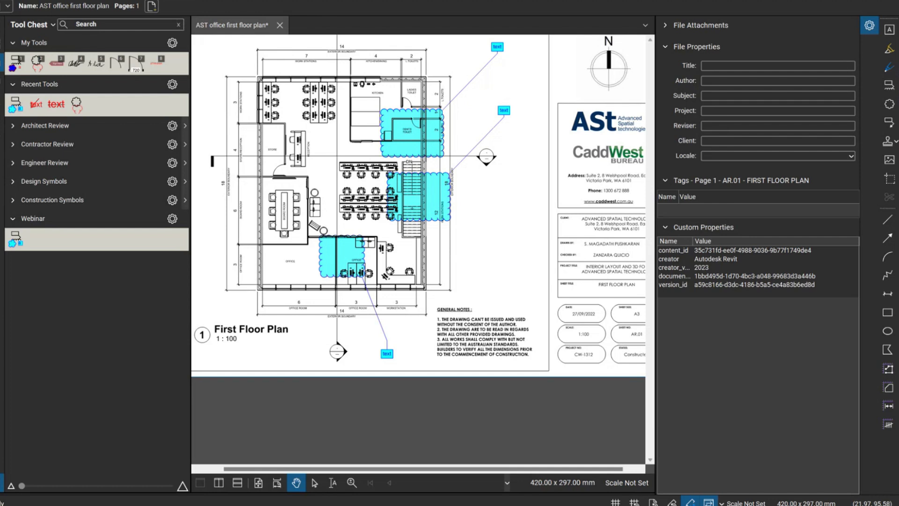
- Select the Webinar set in Manage Tool Sets, check the options for adding an existing tool set, and close without adding one
left_click_drag(470, 316, 456, 331)
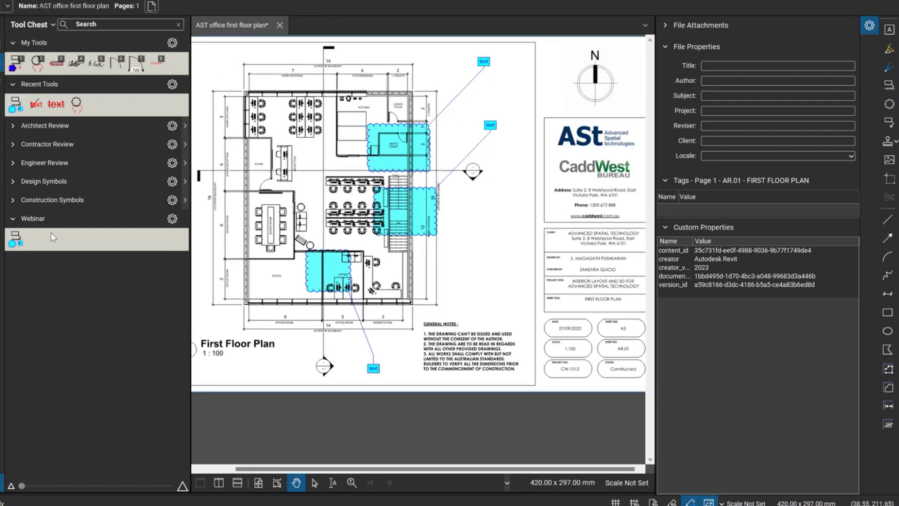
left_click(27, 26)
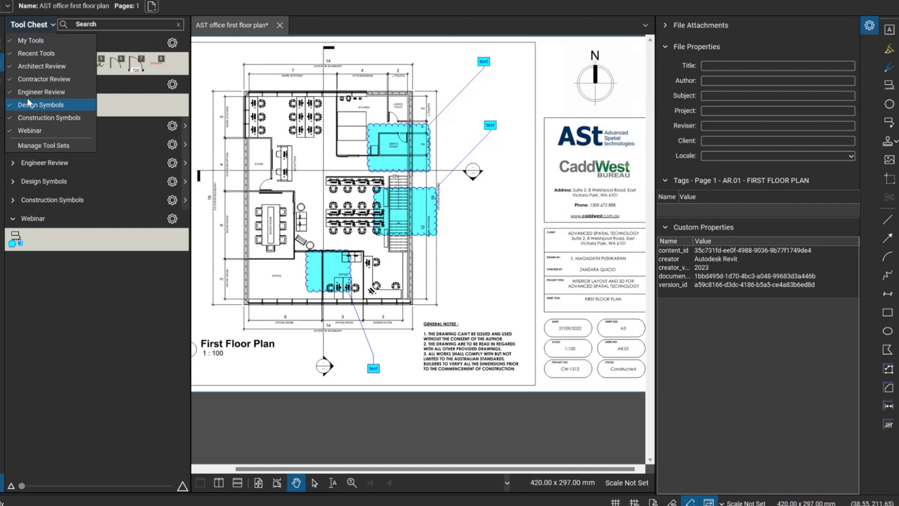
left_click(35, 148)
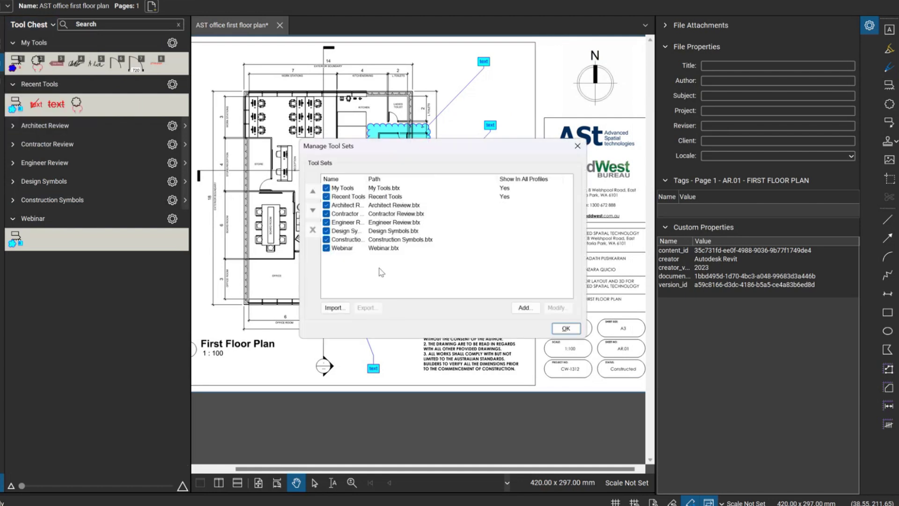
left_click(383, 248)
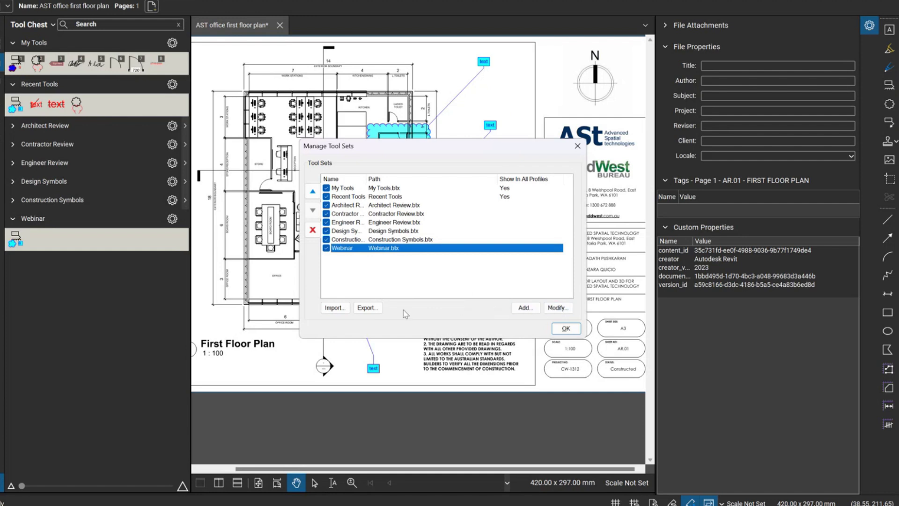
left_click(525, 308)
left_click(313, 221)
left_click(514, 222)
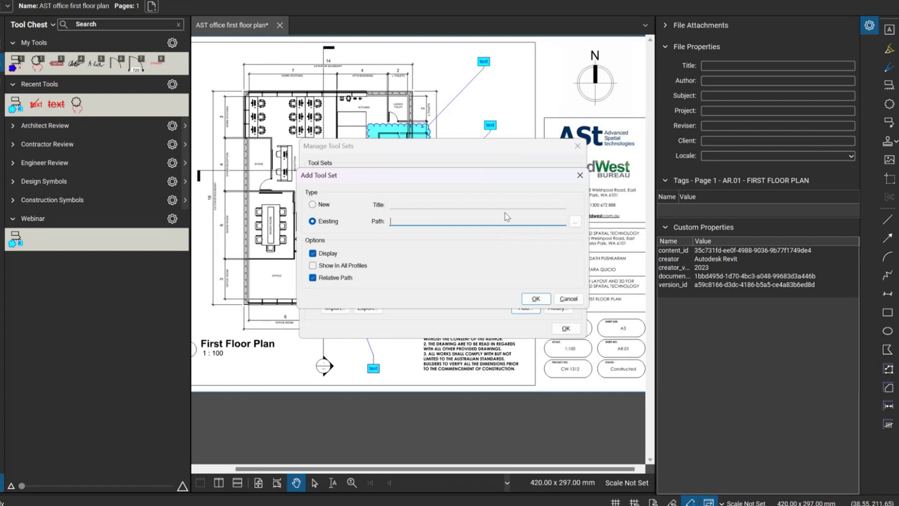
left_click(580, 176)
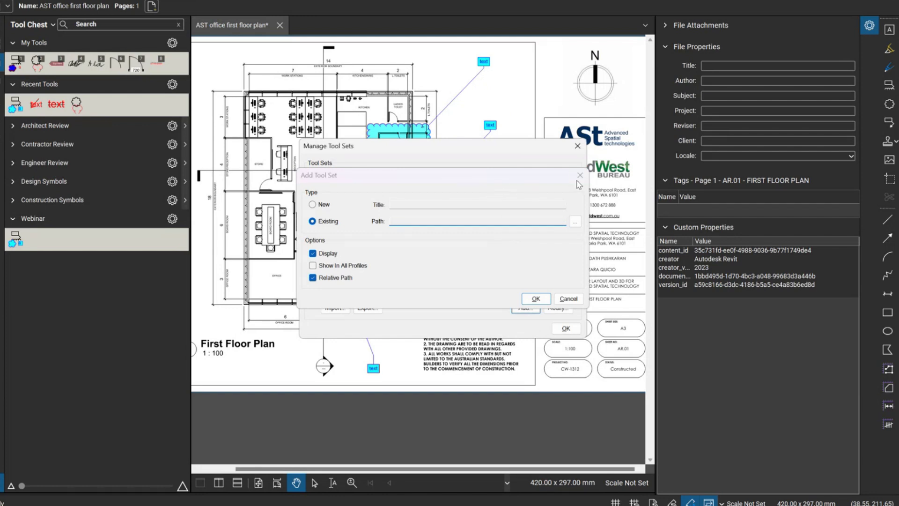
left_click(576, 147)
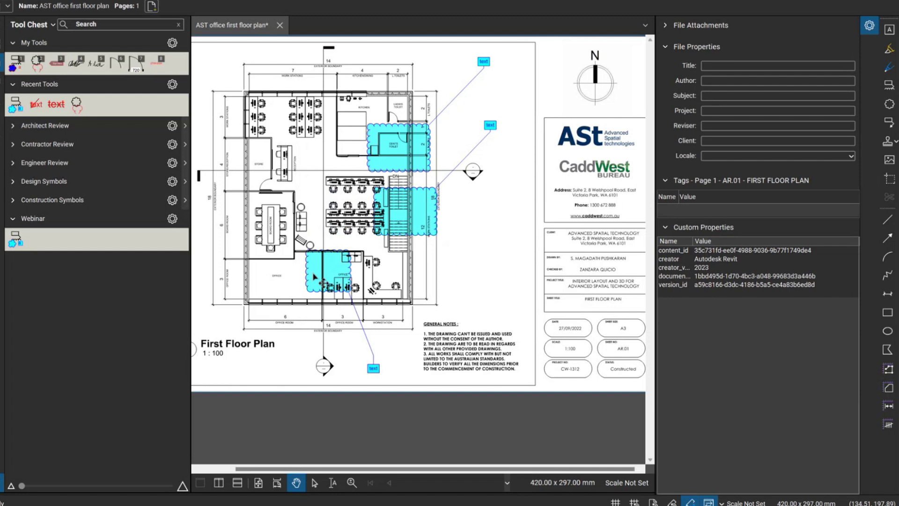
- Select all three Cloud+ markups on the first floor plan and delete them
scroll(422, 260, "down", 1)
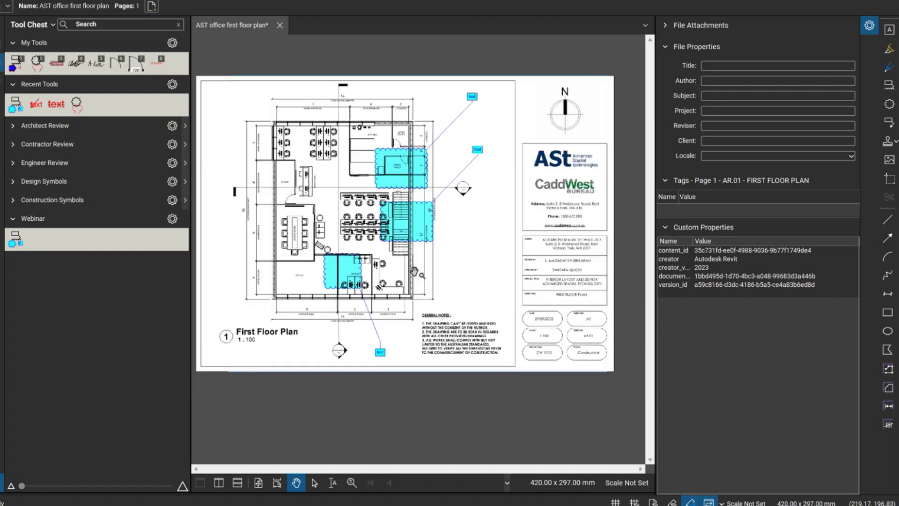
scroll(408, 313, "up", 1)
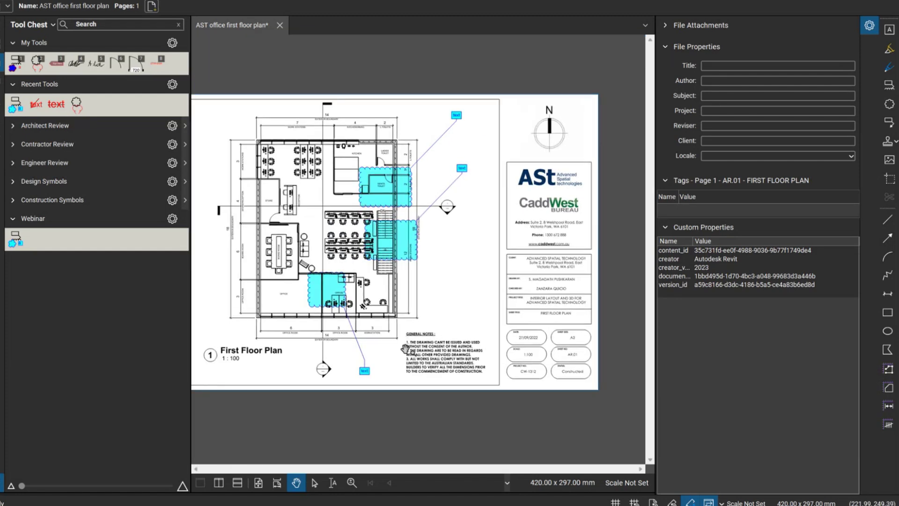
scroll(495, 362, "up", 1)
scroll(495, 363, "down", 1)
left_click_drag(555, 396, 351, 150)
key("Delete")
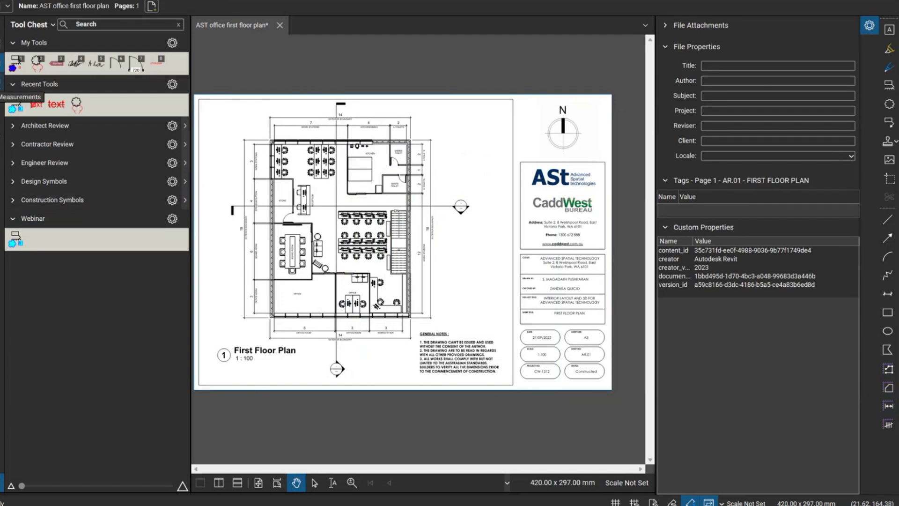
- Show the measurement tools and page scale settings, and check the scale printed beneath the First Floor Plan title
left_click(2, 87)
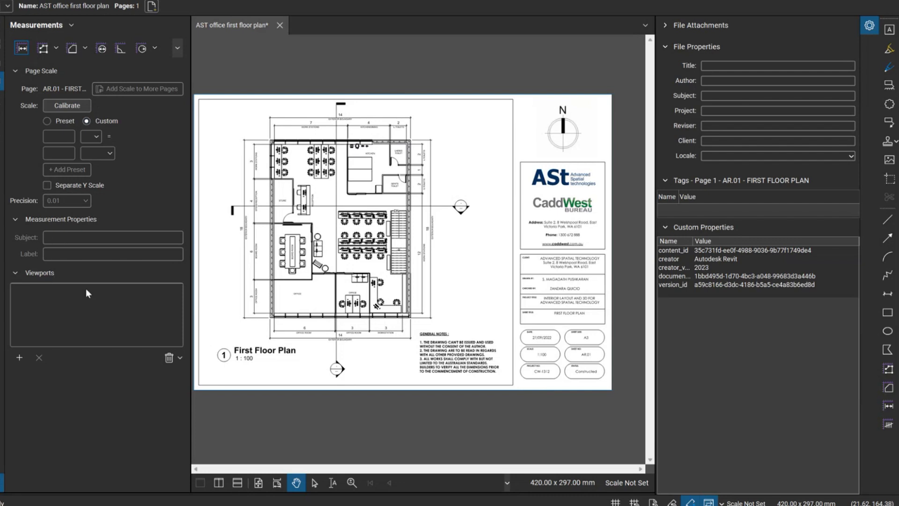
scroll(407, 387, "up", 3)
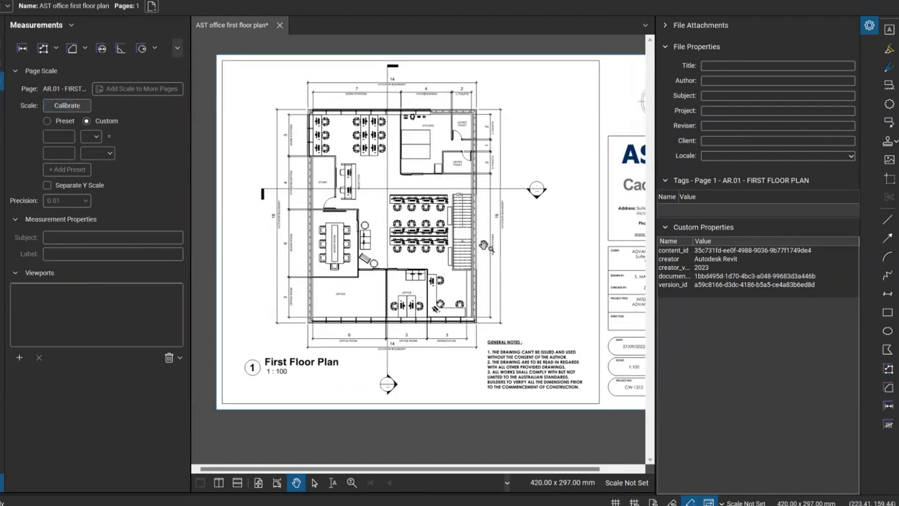
left_click_drag(487, 246, 442, 262)
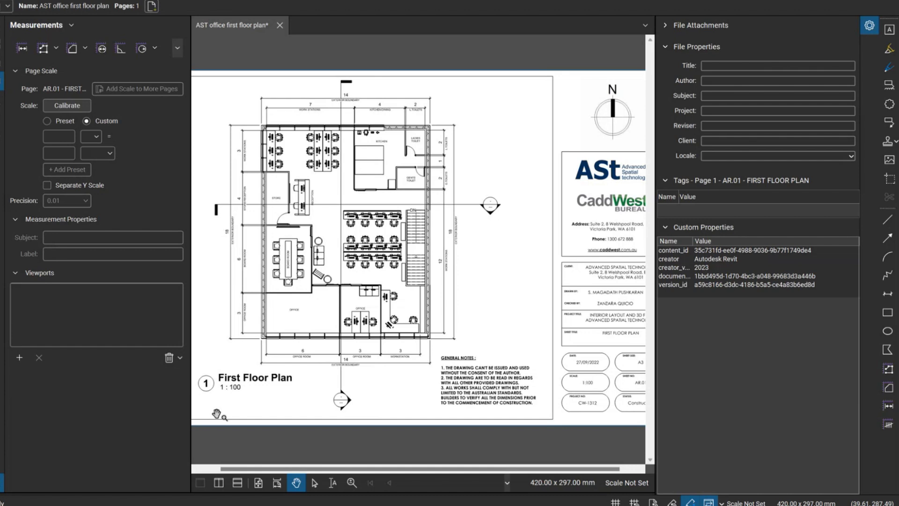
left_click_drag(241, 400, 268, 410)
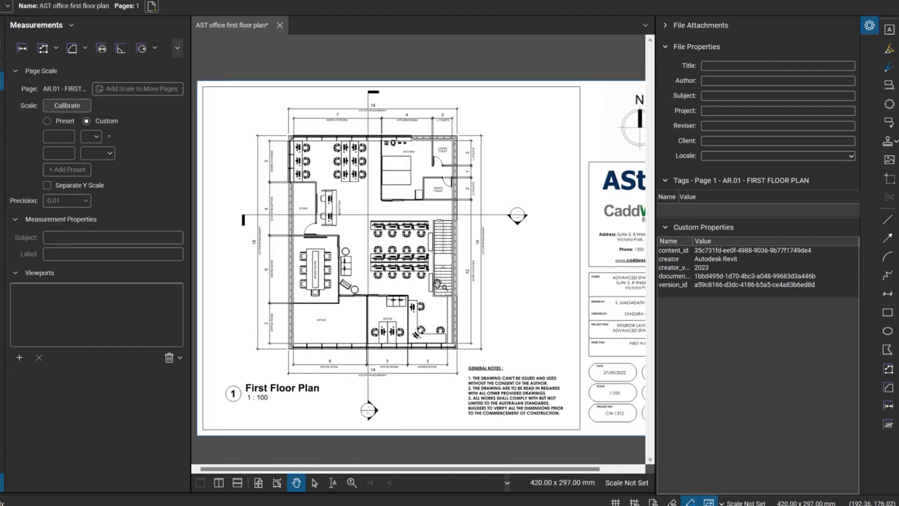
- Start calibrating the page scale by picking two points across the width of the smaller office
scroll(437, 284, "up", 3)
scroll(515, 304, "down", 3)
scroll(590, 319, "up", 1)
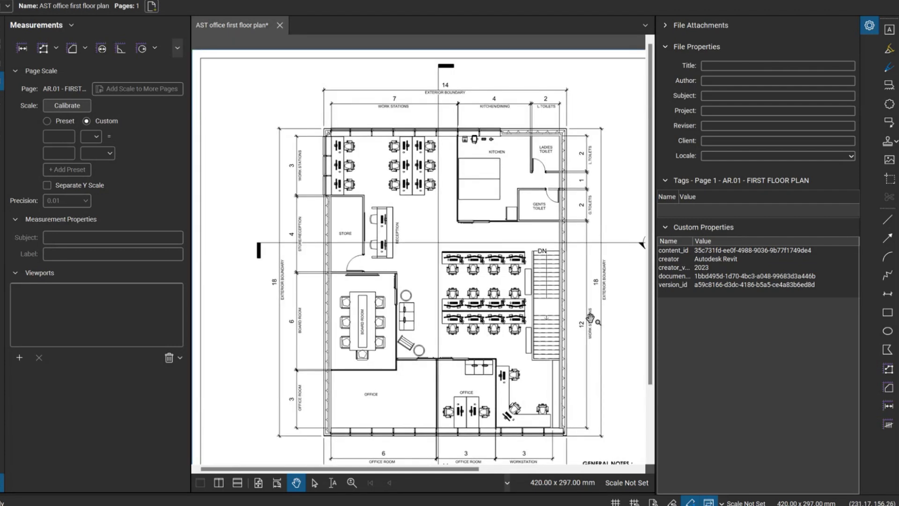
left_click_drag(590, 319, 566, 285)
left_click_drag(499, 362, 474, 336)
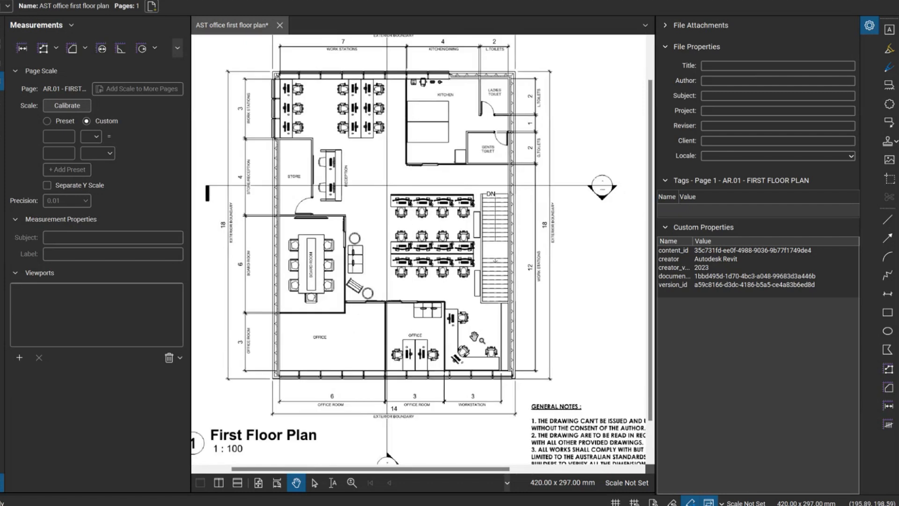
scroll(474, 337, "up", 1)
scroll(377, 327, "up", 3)
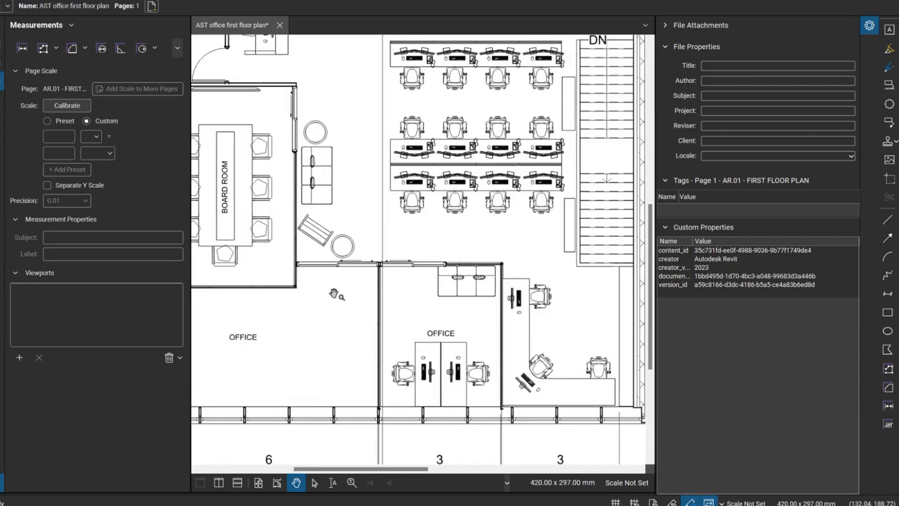
left_click(67, 105)
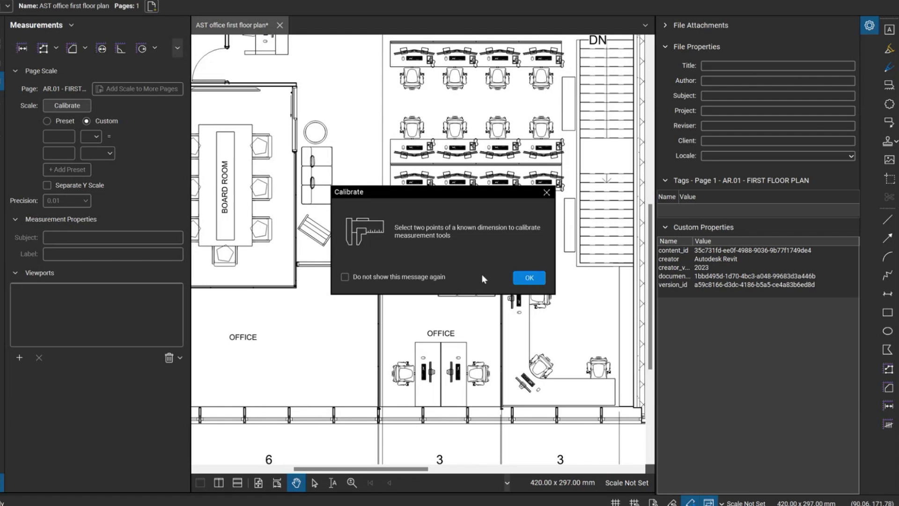
left_click(530, 278)
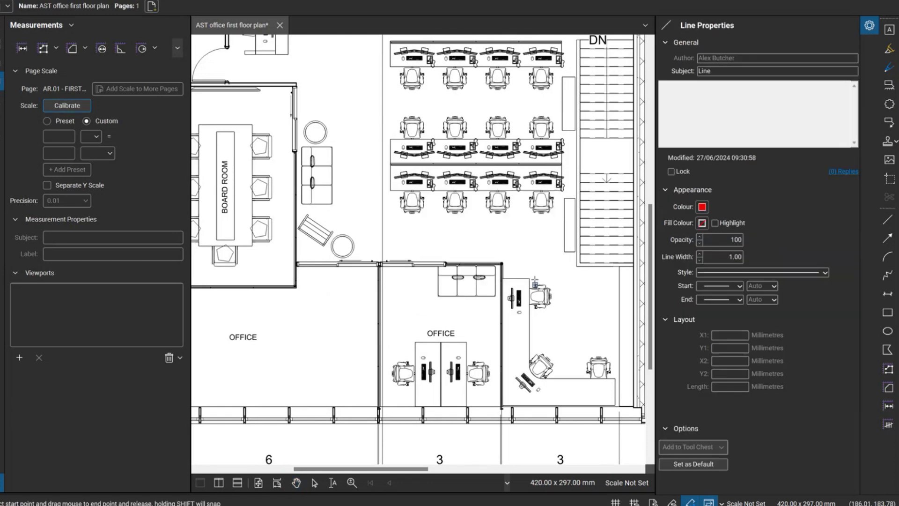
left_click_drag(382, 303, 501, 303)
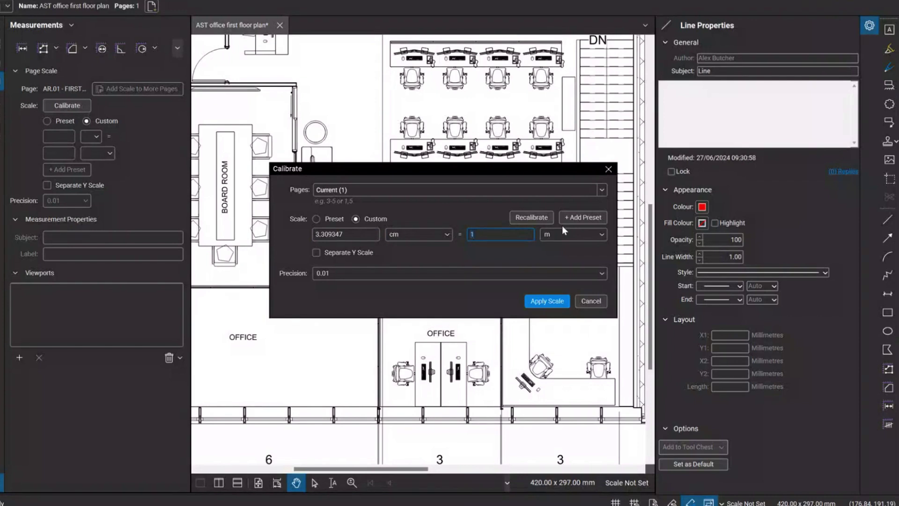
- Set the calibrated distance to 3.3 m, check the page range options, and apply the scale to the current page
type("3.3")
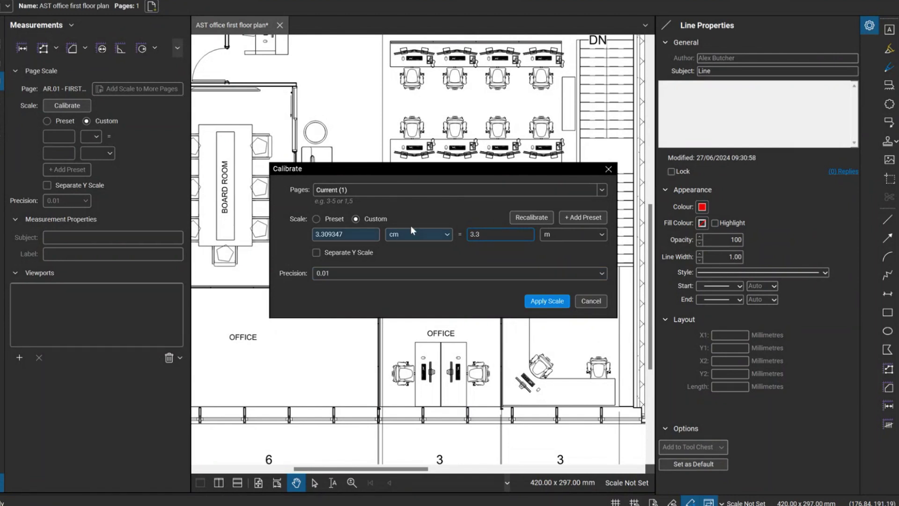
key("Tab")
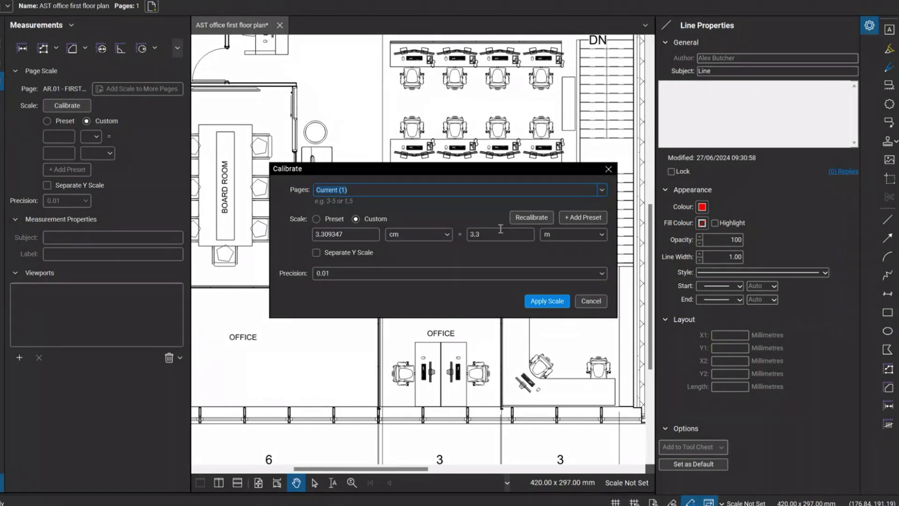
left_click(602, 190)
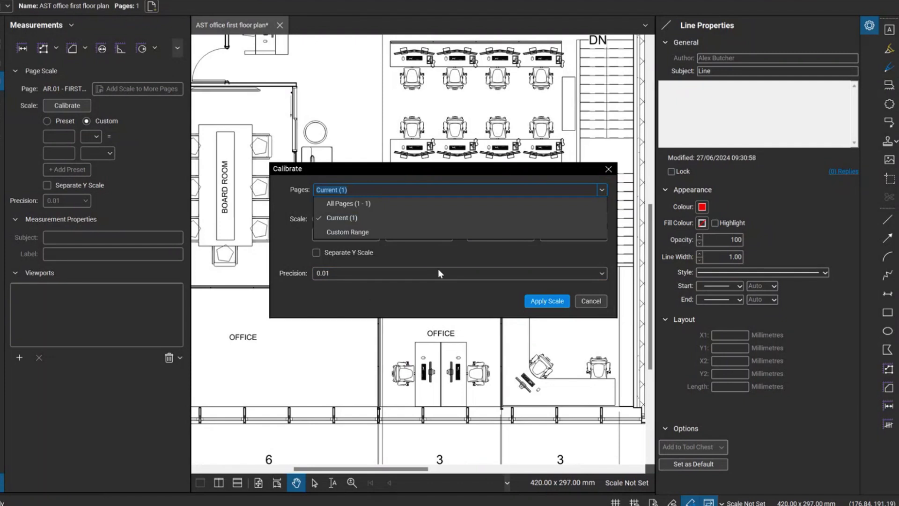
left_click(362, 299)
left_click(548, 302)
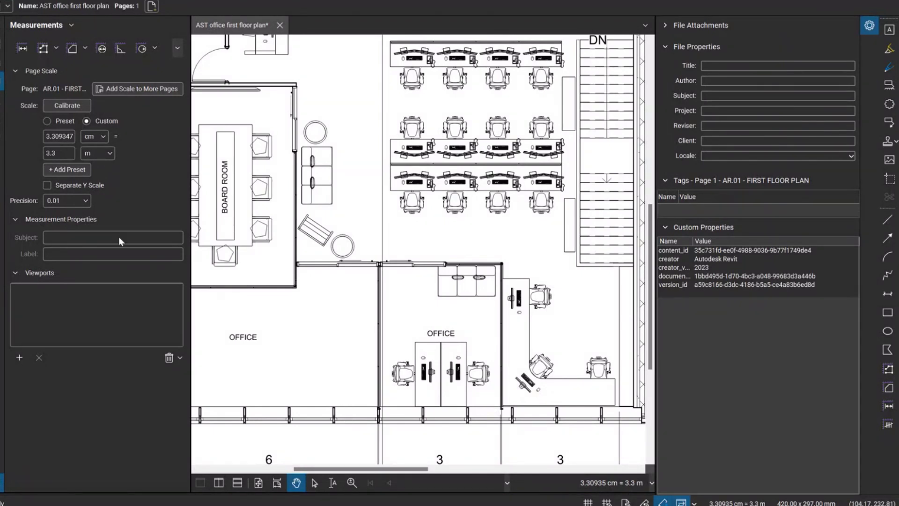
- Look through the preset page scales without choosing one
scroll(523, 414, "down", 5)
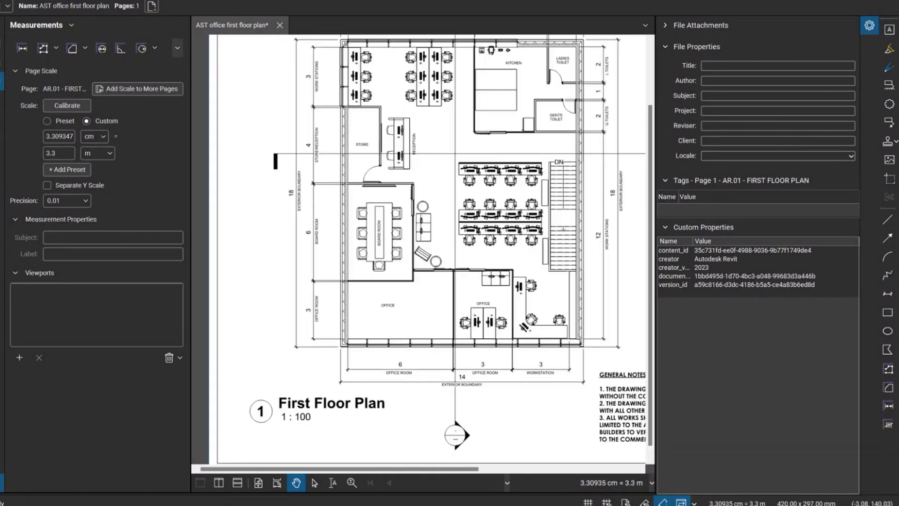
left_click(49, 121)
left_click(108, 136)
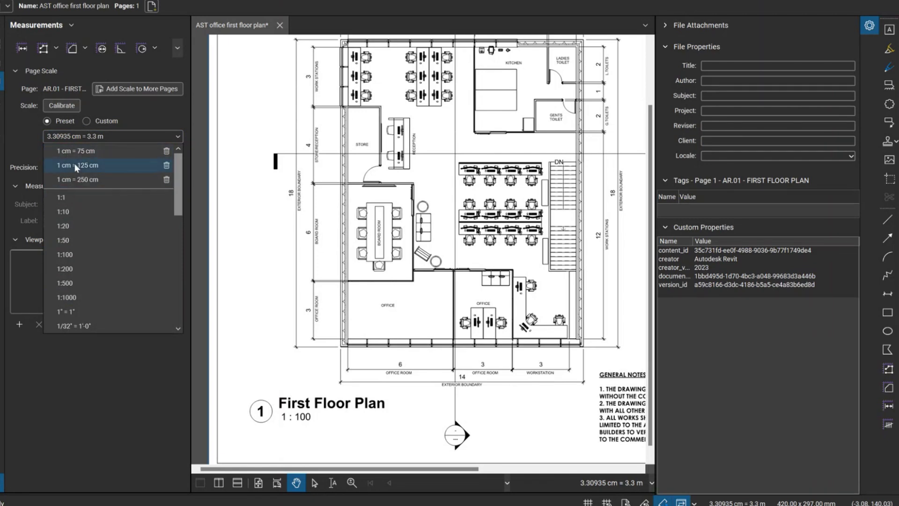
left_click(99, 412)
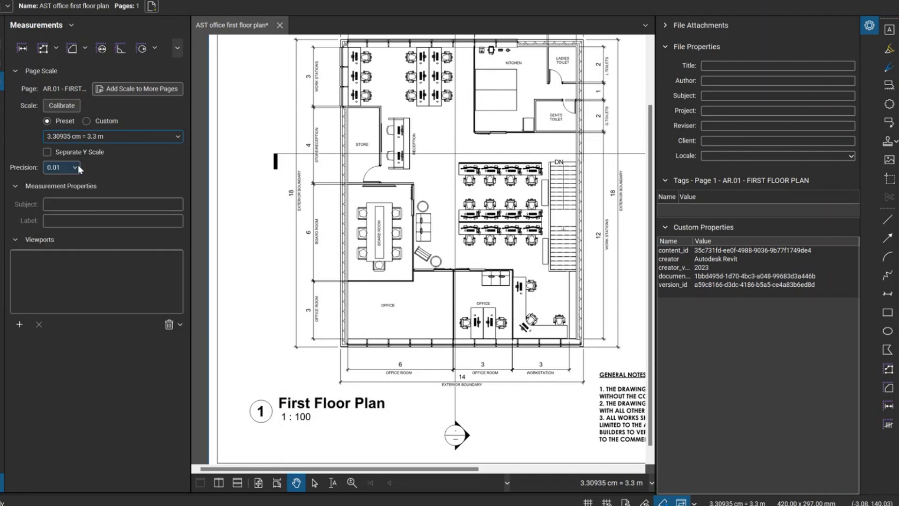
- Set a custom page scale of 1 cm = 80 cm and add it as a preset
left_click(86, 120)
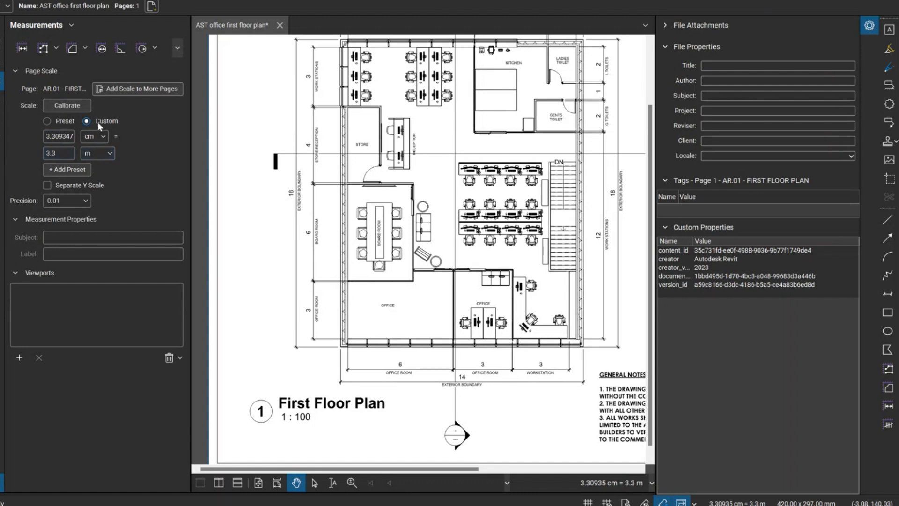
left_click(105, 154)
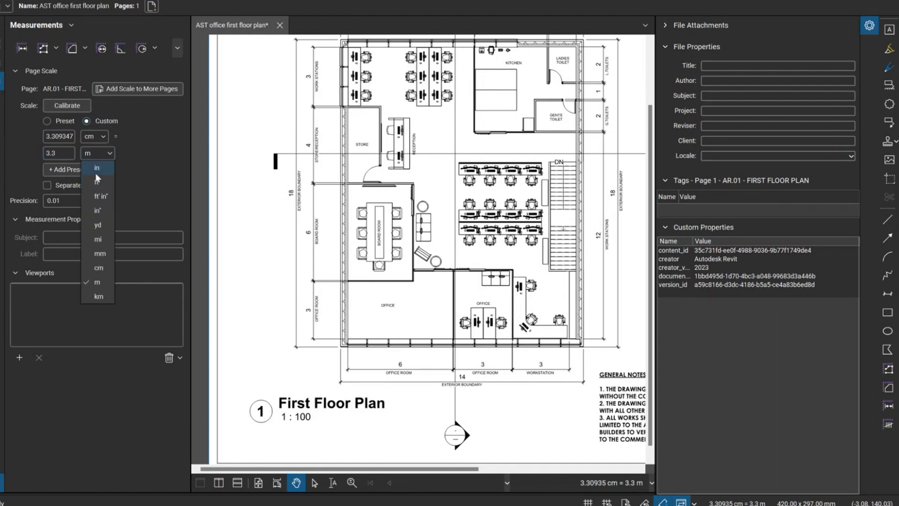
left_click(99, 267)
double_click(70, 137)
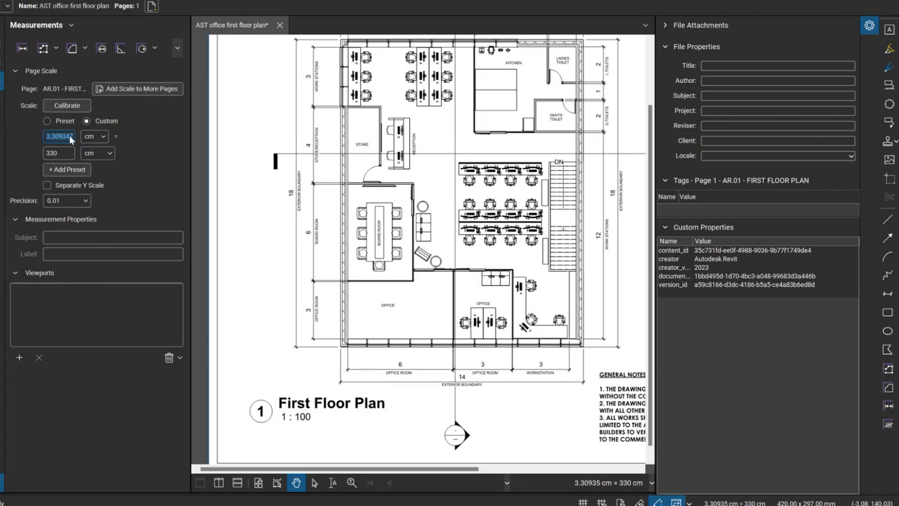
type("1")
double_click(55, 154)
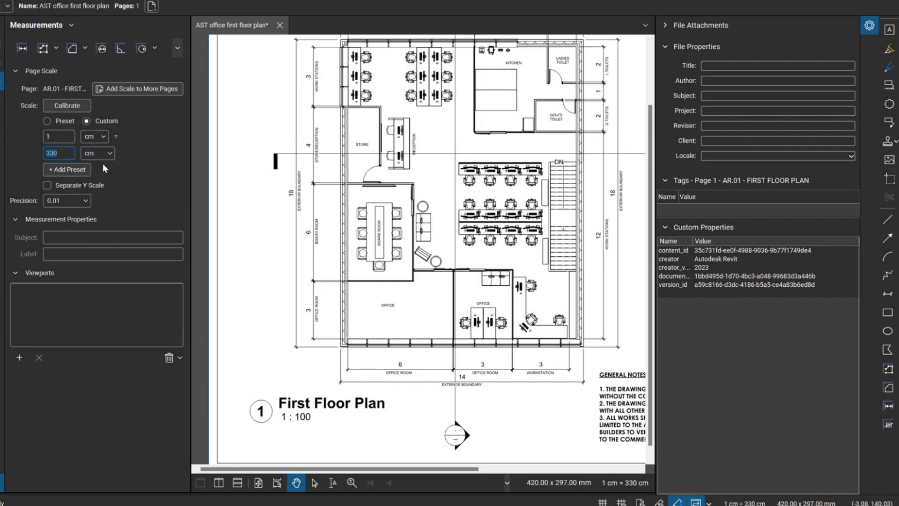
type("80")
key("Return")
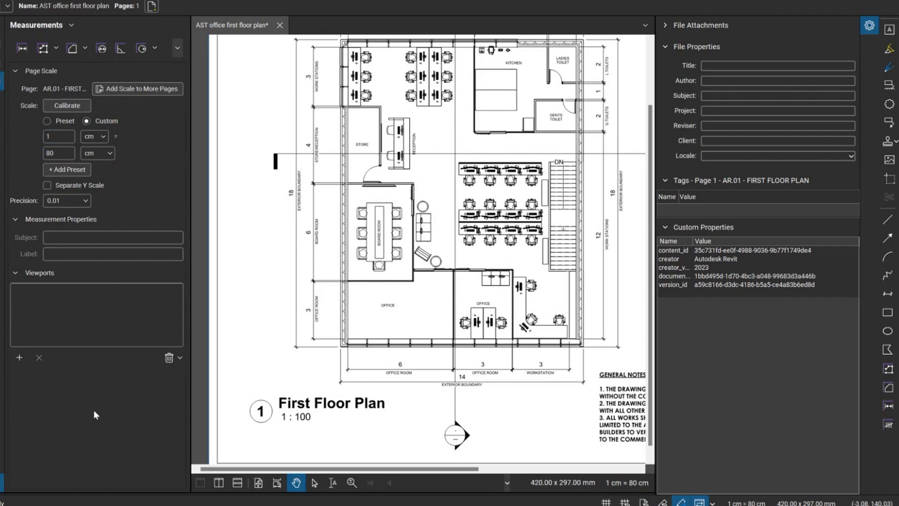
left_click(74, 169)
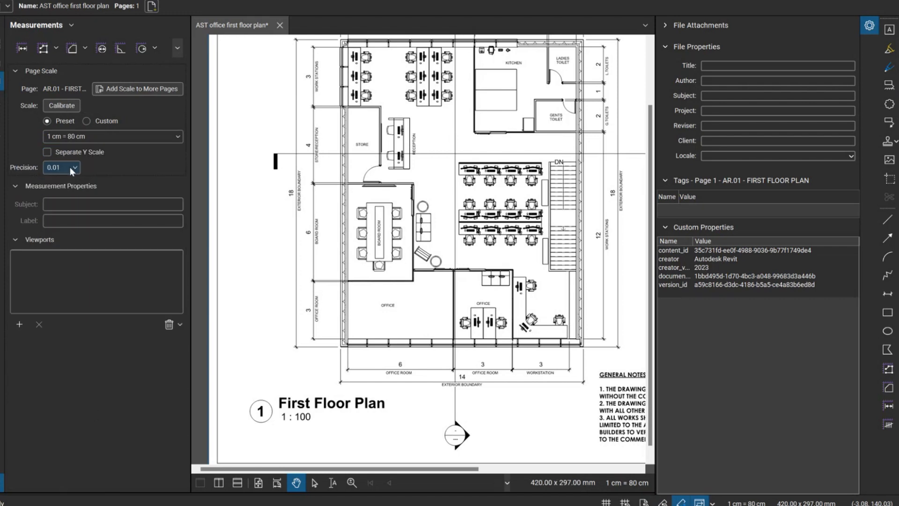
- Set the page scale to the 1:100 preset
left_click(71, 137)
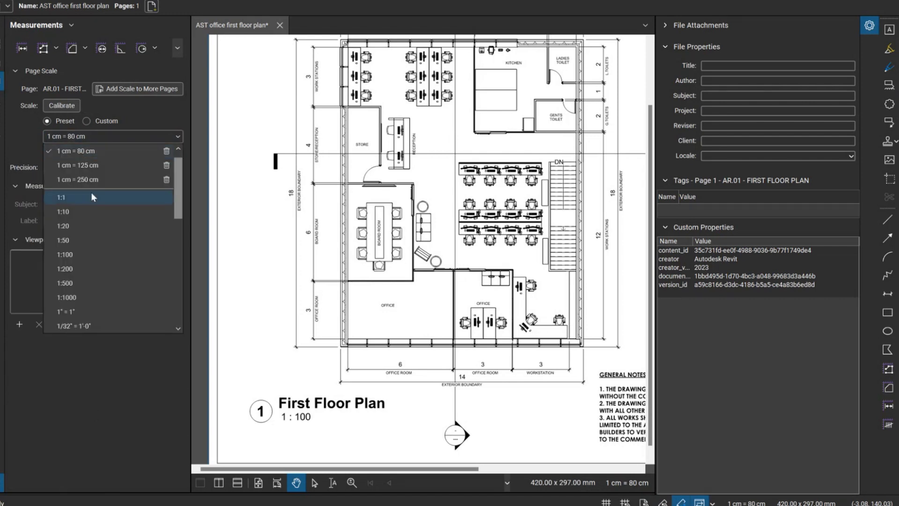
left_click(69, 254)
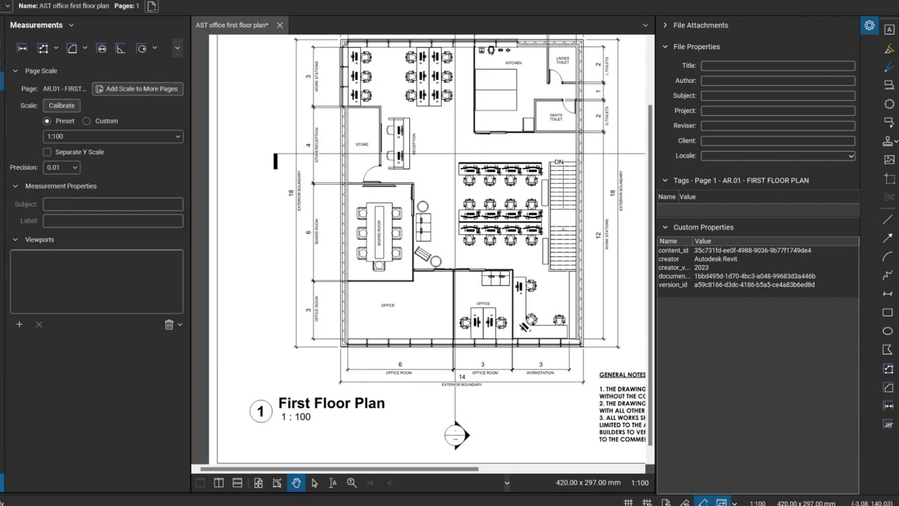
left_click(4, 485)
- Draw a rectangular Area measurement over the smaller office on the first floor plan
key("ctrl+plus")
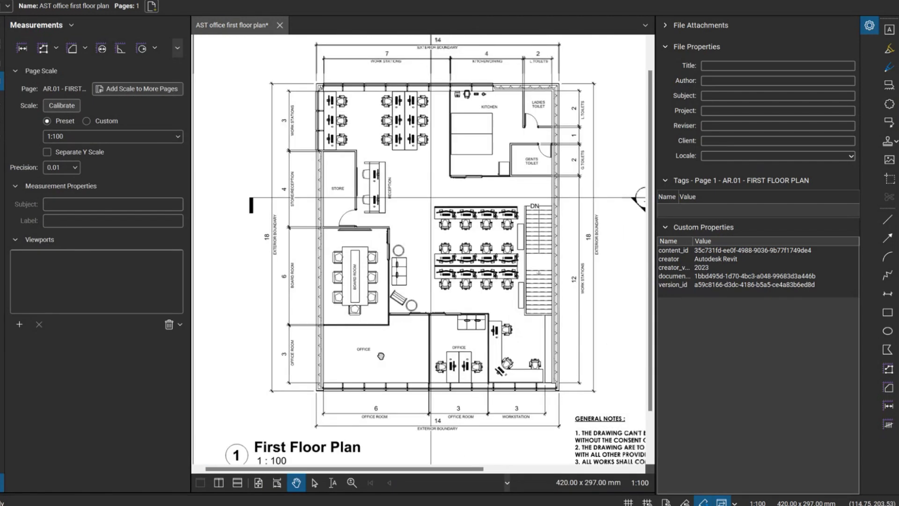
left_click(73, 48)
scroll(408, 346, "down", 3)
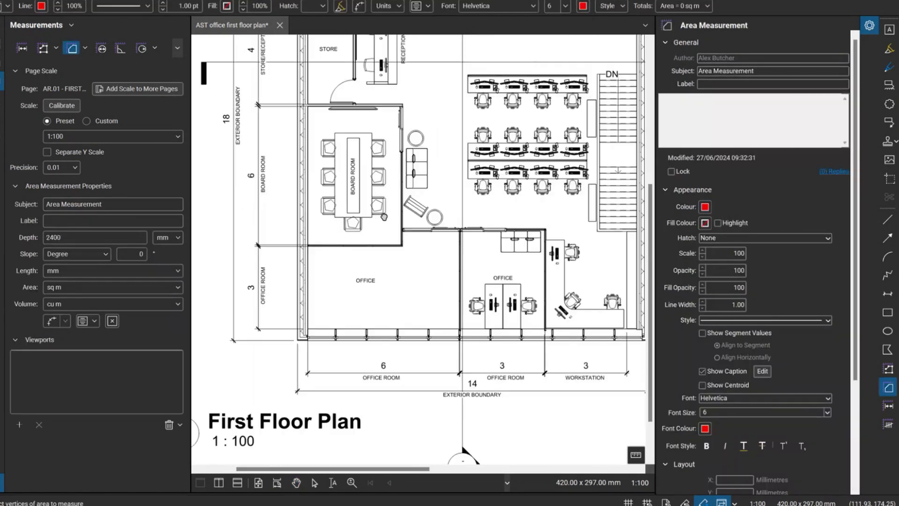
left_click(453, 231)
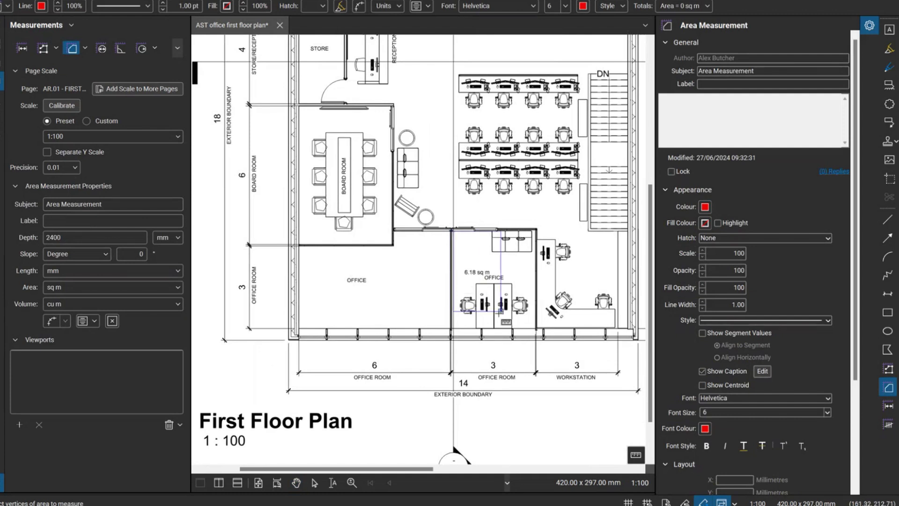
double_click(535, 327)
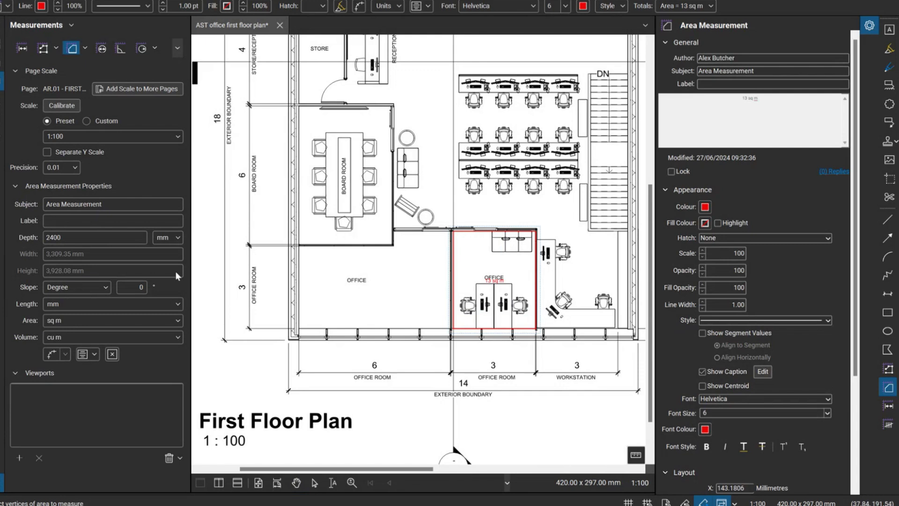
- Set the area measurement's subject to Flooring and its label to Office 1
triple_click(799, 71)
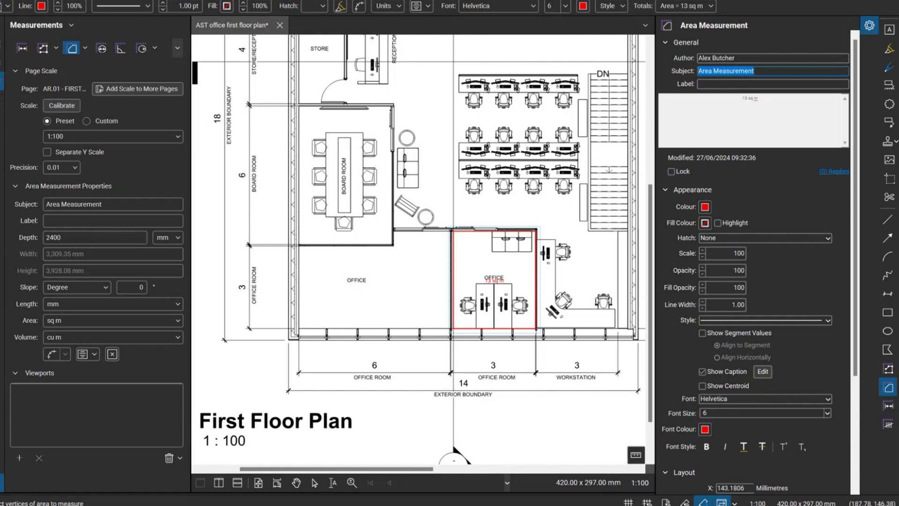
type("Flooring")
key("Return")
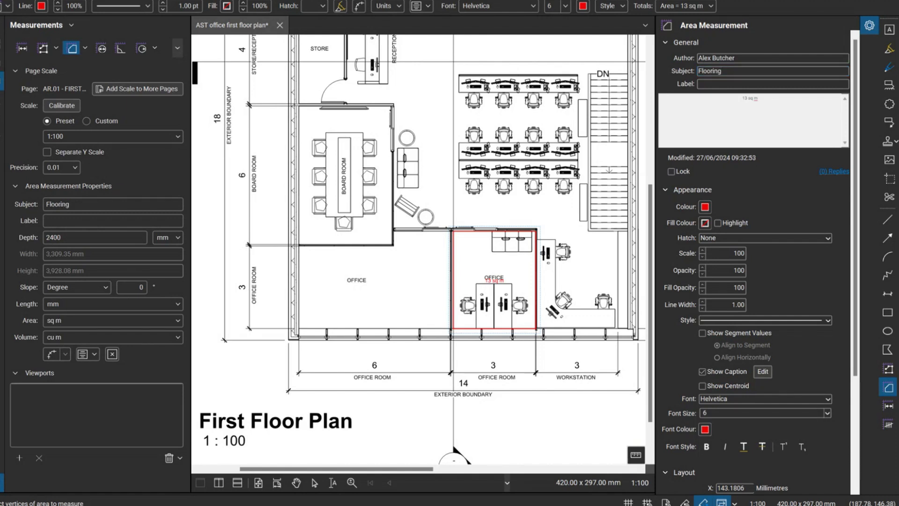
left_click(740, 80)
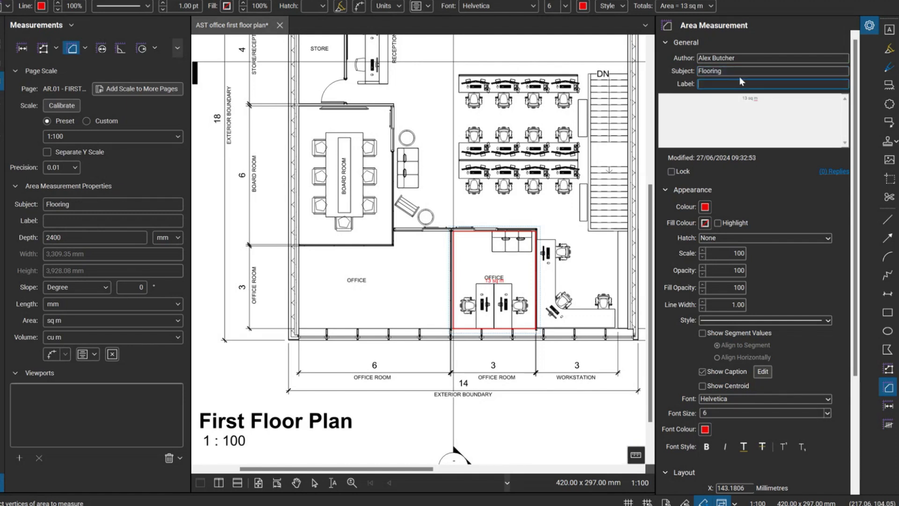
type("Office 1")
key("Return")
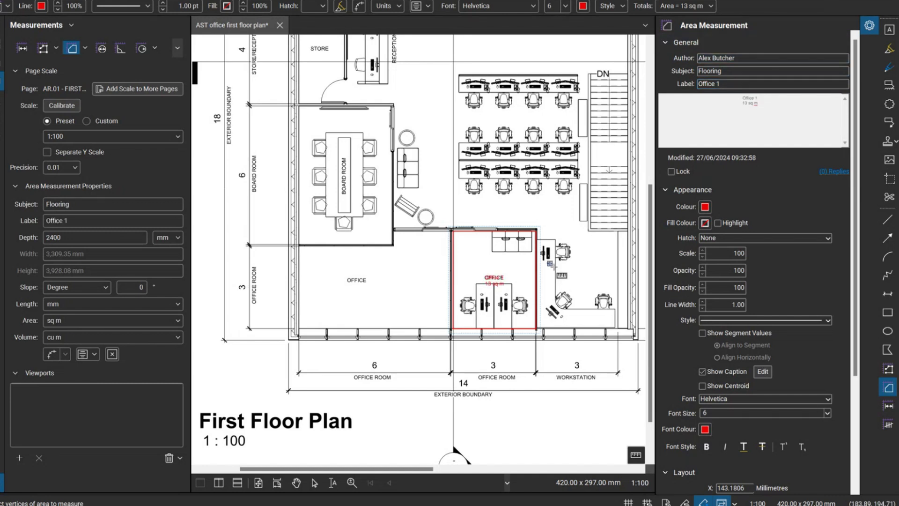
key("Escape")
- Show the office area measurement in the Markups List and add the Label column to the list
left_click(510, 289)
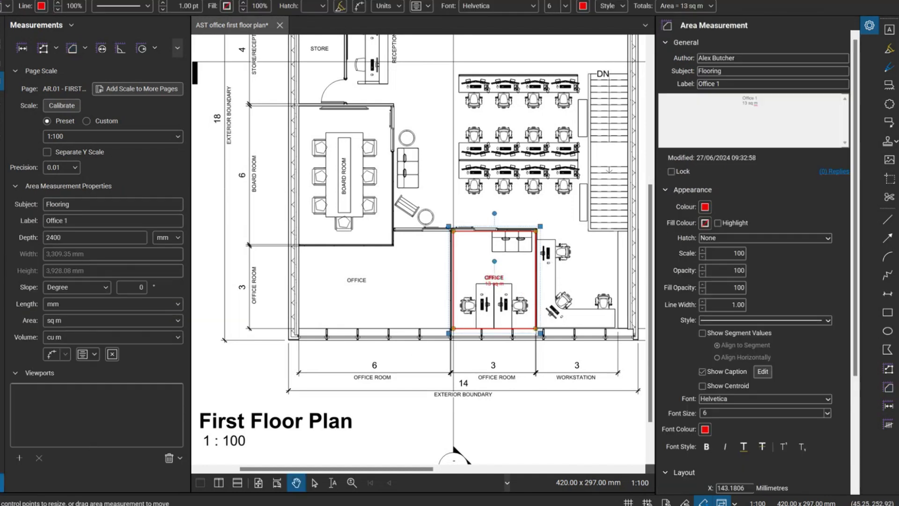
key("alt+l")
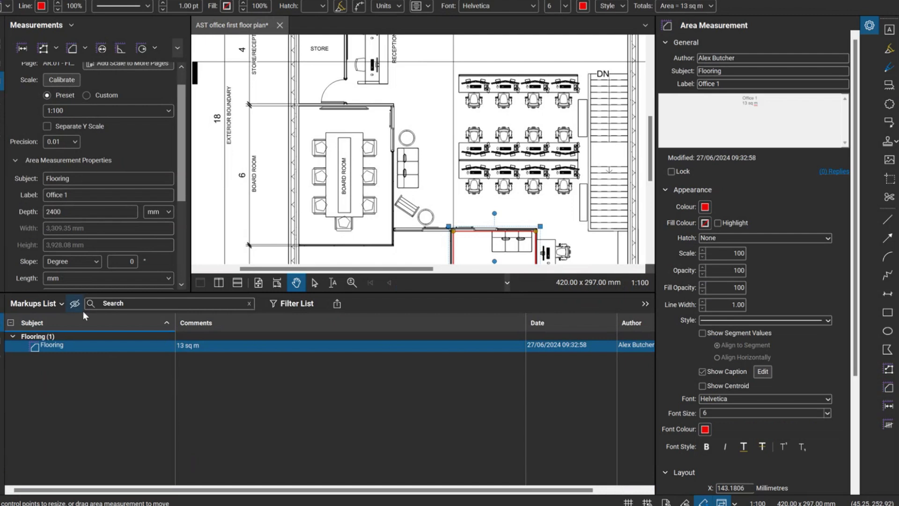
left_click(47, 304)
mouse_move(28, 319)
left_click(99, 45)
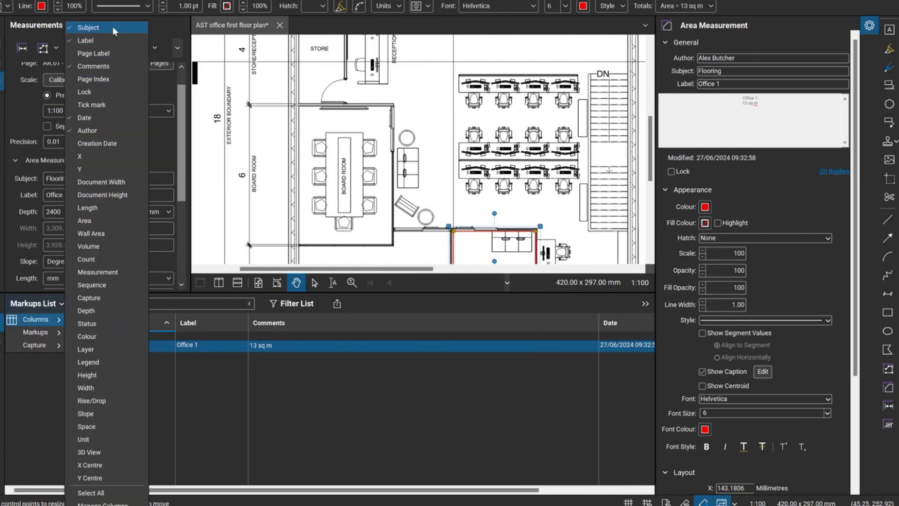
left_click(362, 416)
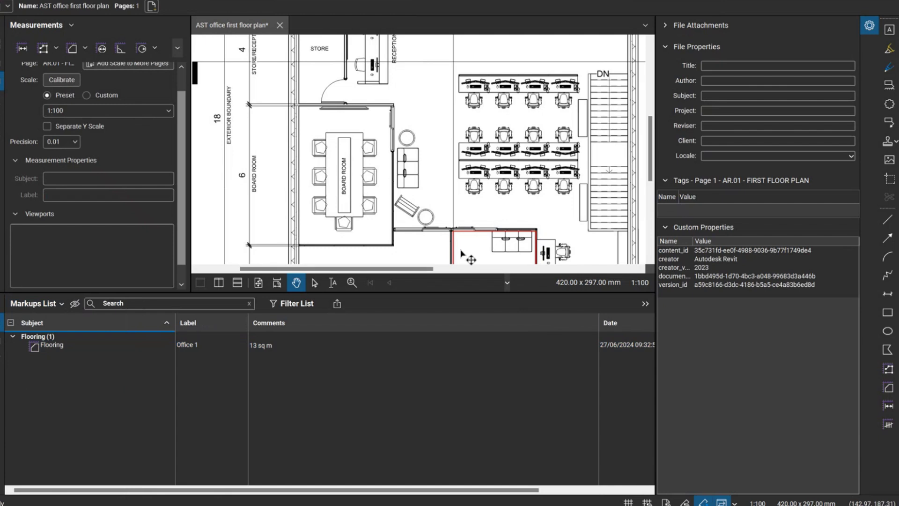
- Narrow the Comments column, sort the markups by Subject, and close the Markups List
left_click(601, 323)
left_click_drag(598, 324, 328, 325)
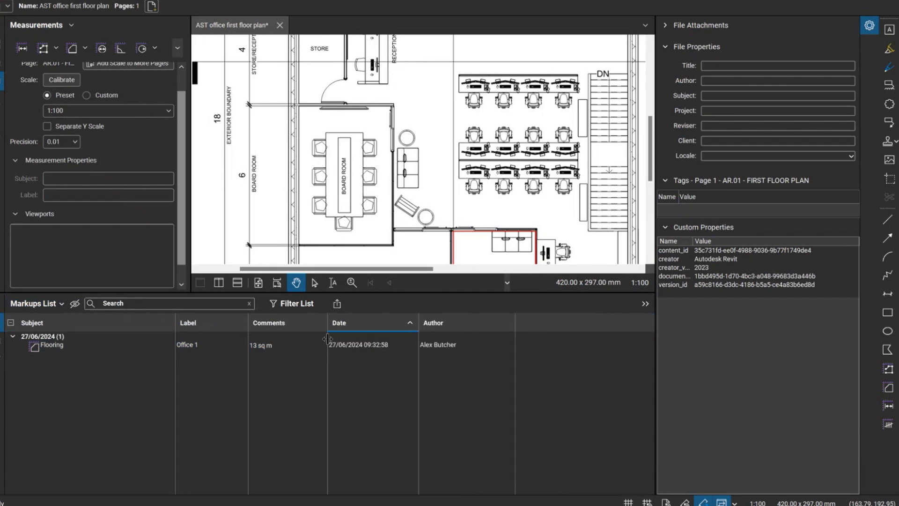
left_click(72, 327)
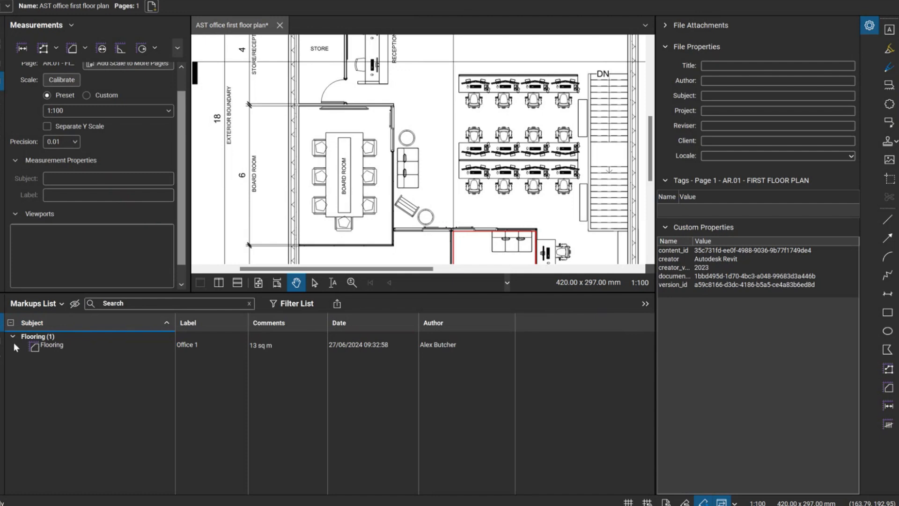
key("alt+l")
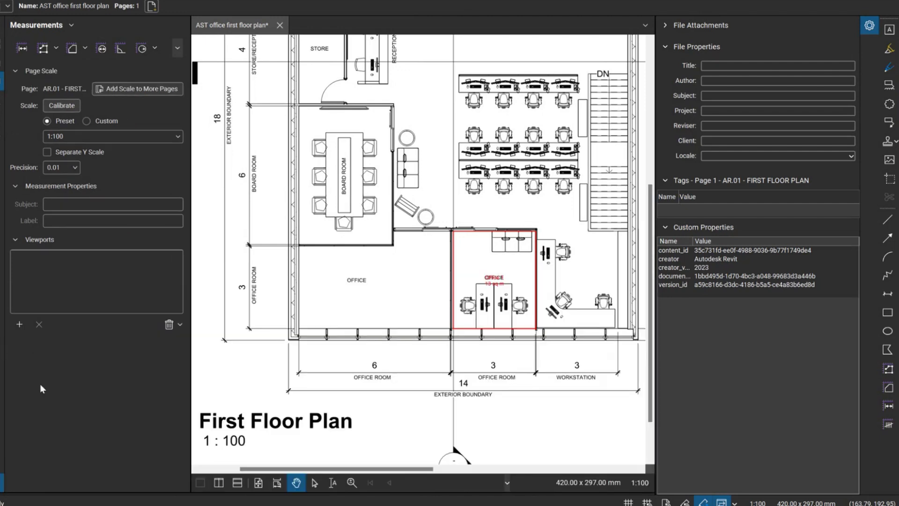
scroll(435, 327, "up", 3)
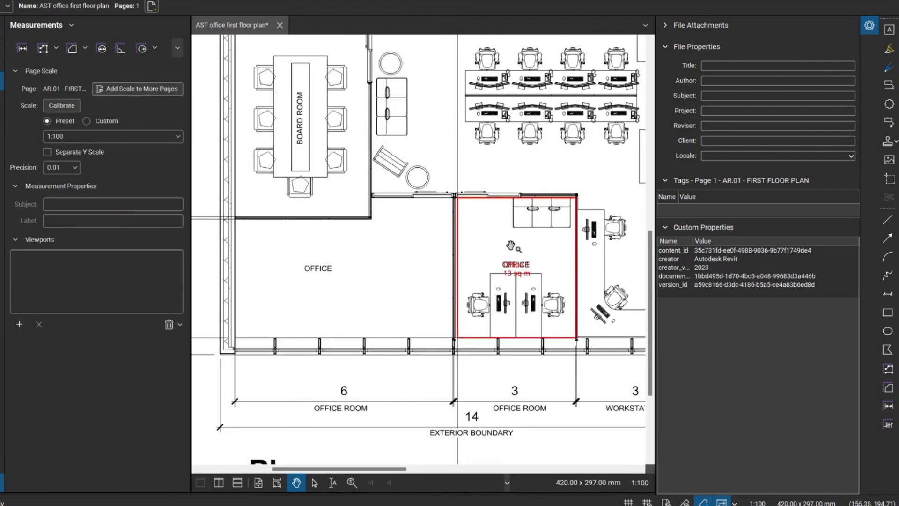
- Add the furnished office's flooring area measurement to the Webinar tool set
left_click(528, 274)
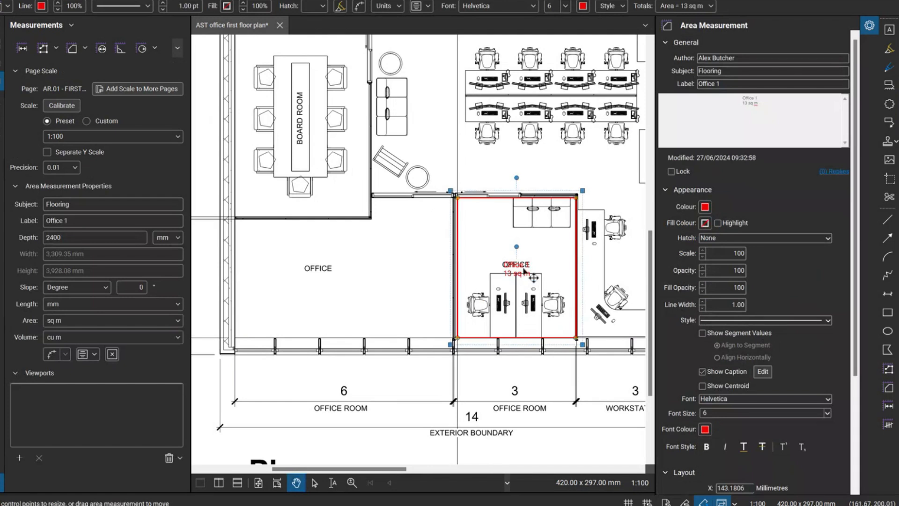
right_click(524, 274)
mouse_move(627, 469)
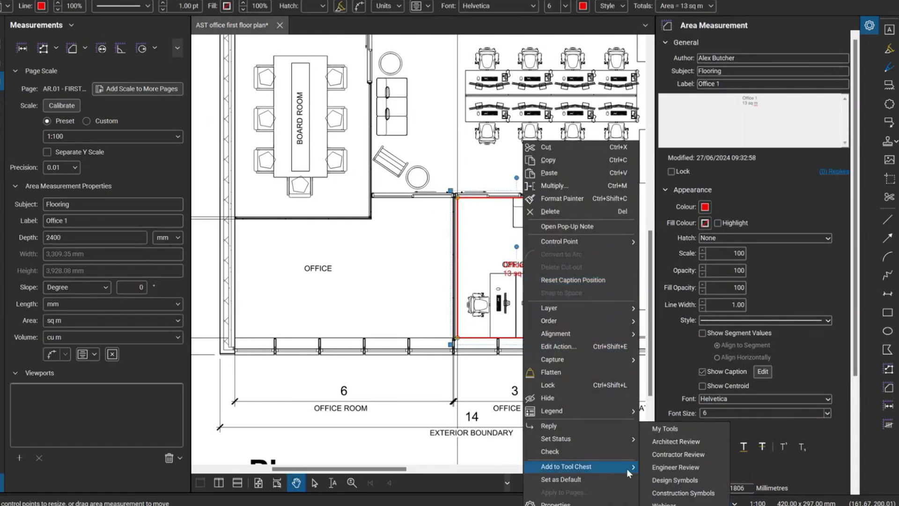
left_click(675, 498)
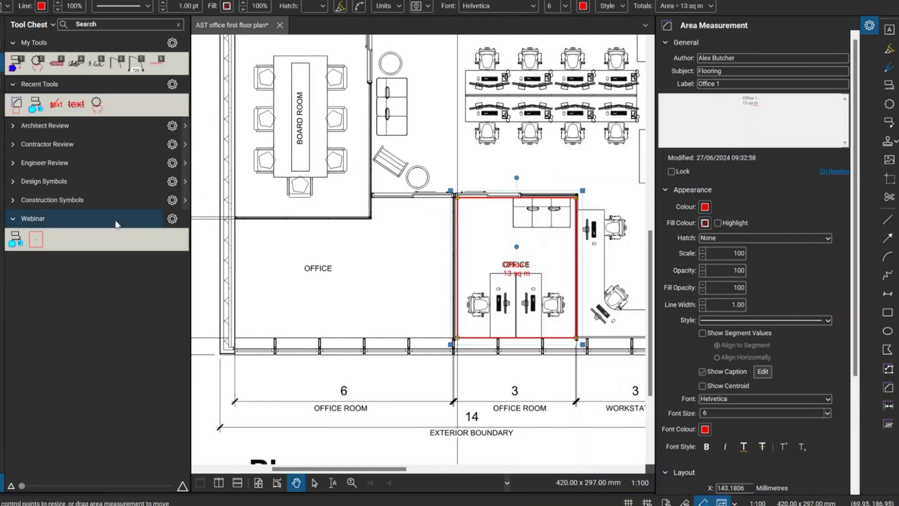
- Activate the saved flooring measurement tool and show the Webinar tool set in detail view
left_click(37, 240)
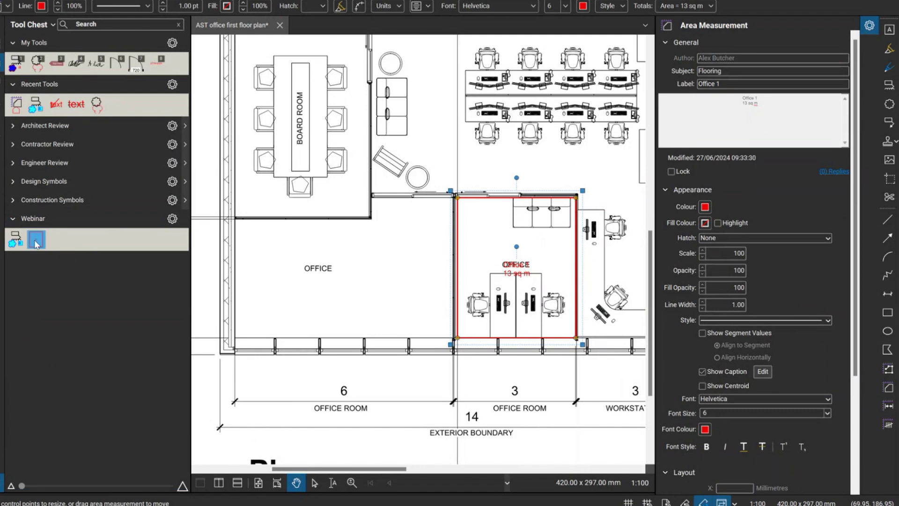
right_click(163, 226)
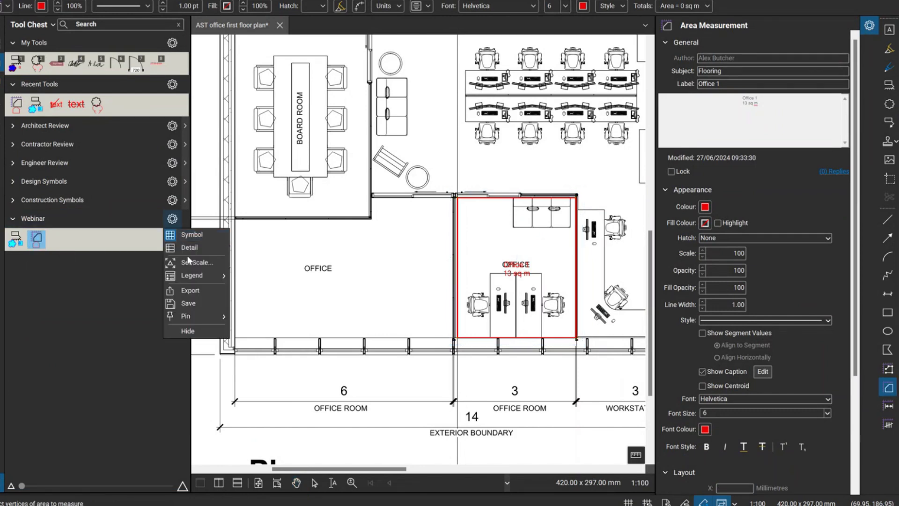
left_click(190, 245)
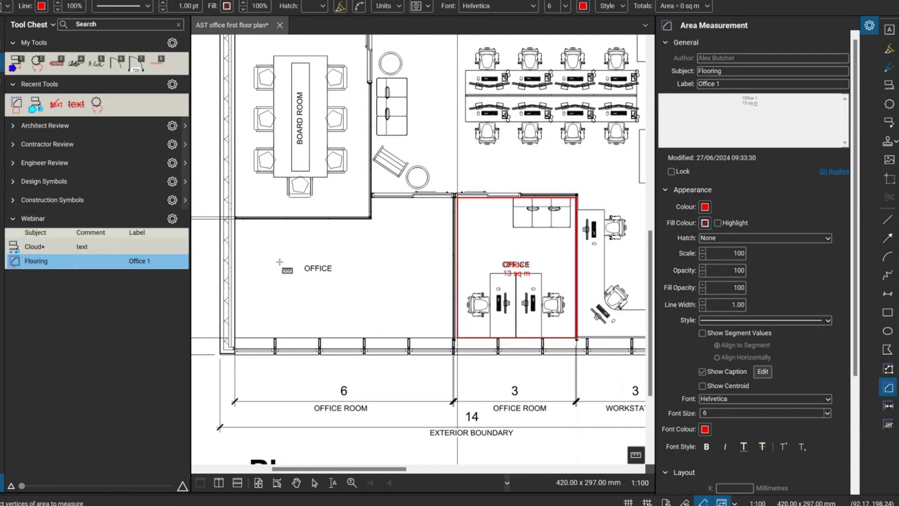
- Measure the flooring area of the empty L-shaped office below the board room by tracing its wall corners
left_click(235, 219)
left_click(371, 218)
left_click(372, 197)
left_click(455, 195)
left_click(454, 338)
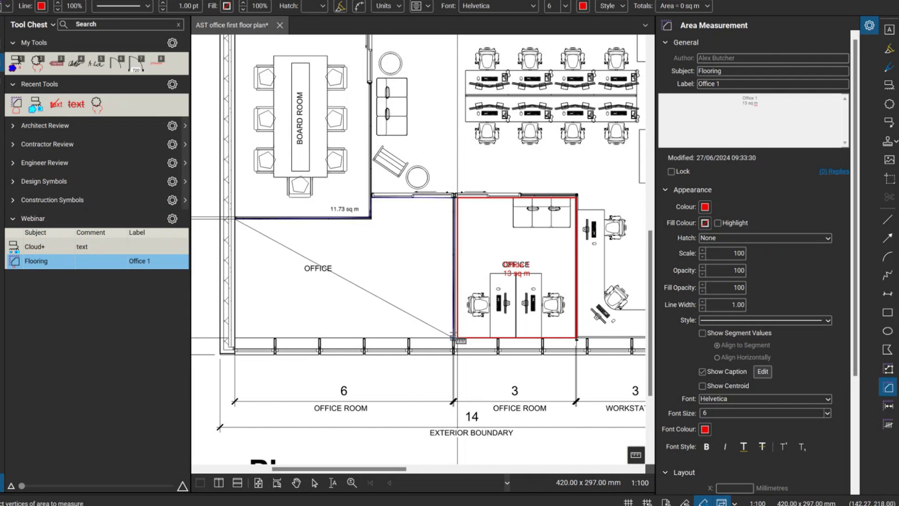
left_click(234, 337)
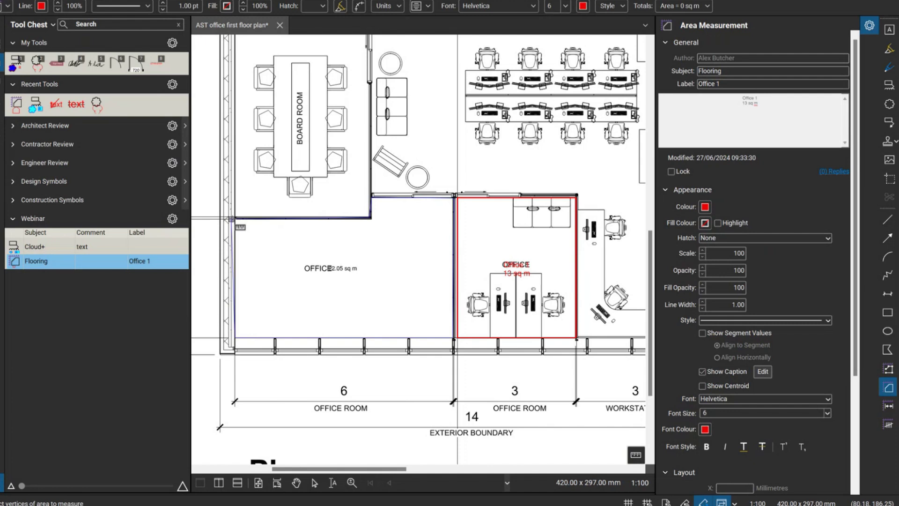
left_click(236, 217)
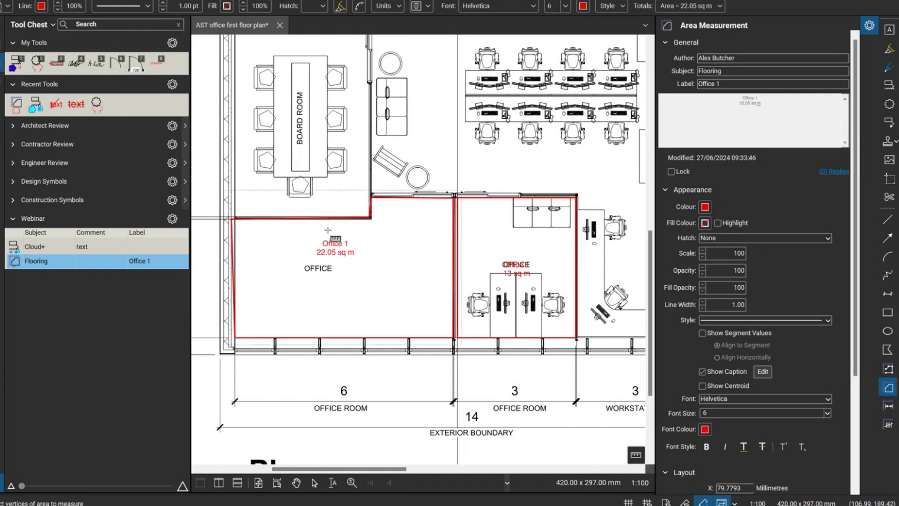
- Move both offices' area captions clear of the OFFICE room names printed on the plan
scroll(351, 254, "up", 3)
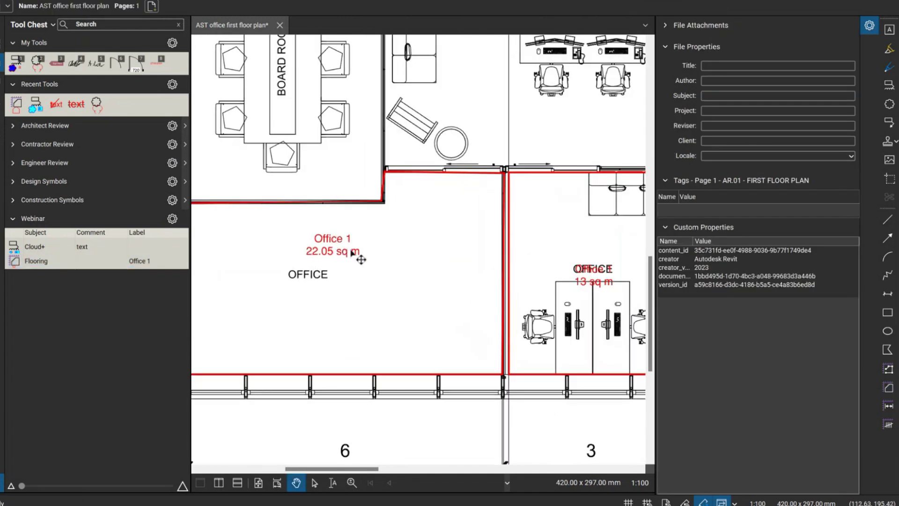
left_click_drag(336, 245, 351, 331)
key("Escape")
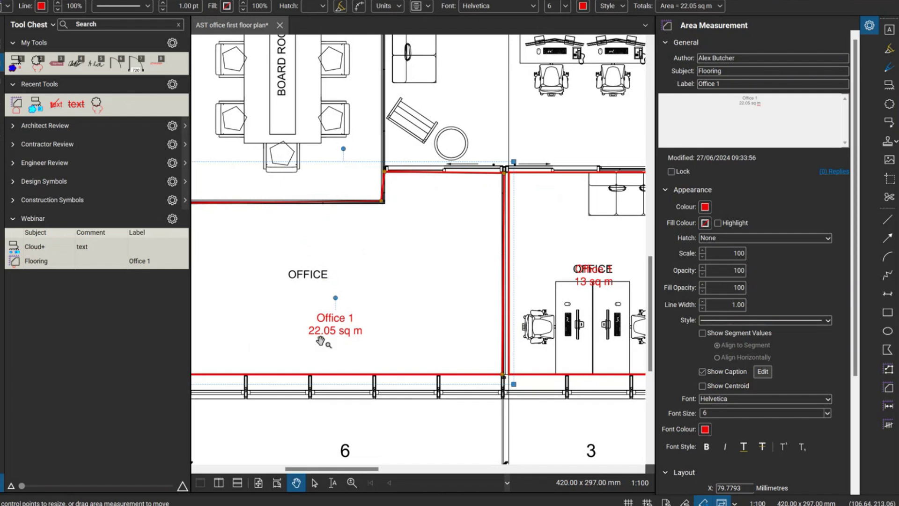
left_click_drag(593, 280, 568, 245)
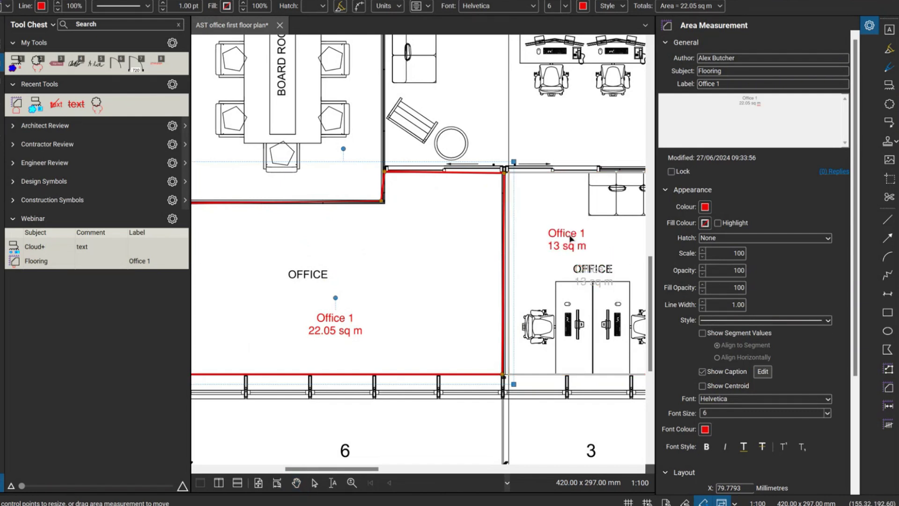
- Change the label of the larger office's area measurement to Office 2
left_click(349, 330)
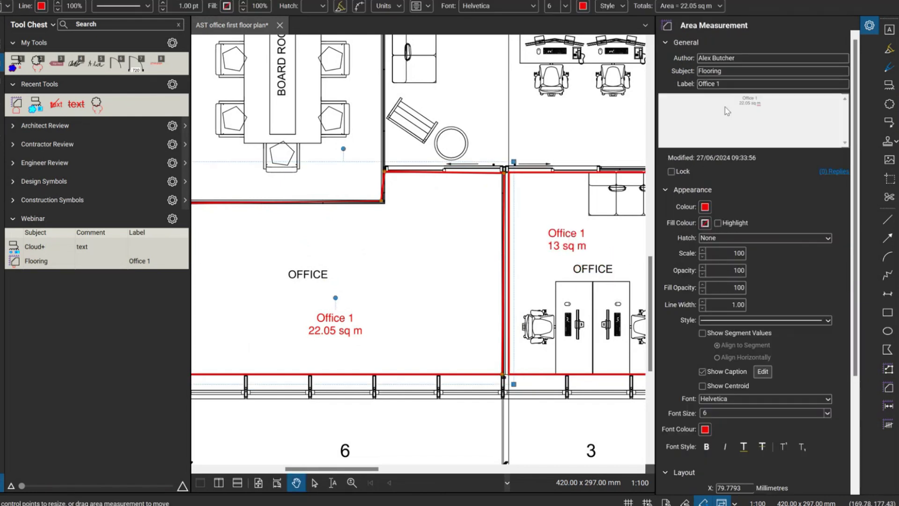
left_click(745, 84)
key("BackSpace")
type("2")
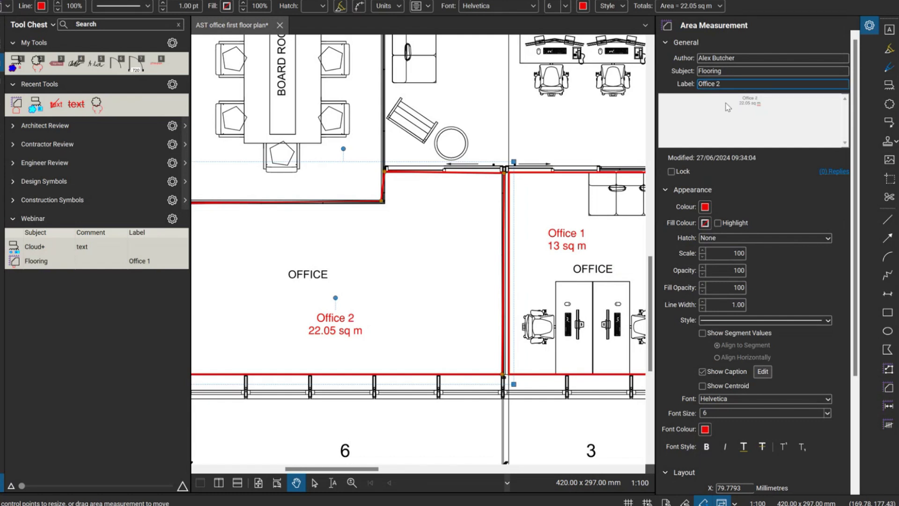
- Set the label of the Flooring tool in the Webinar tool set to Office 3
left_click(150, 262)
left_click(150, 262)
left_click(151, 262)
key("BackSpace")
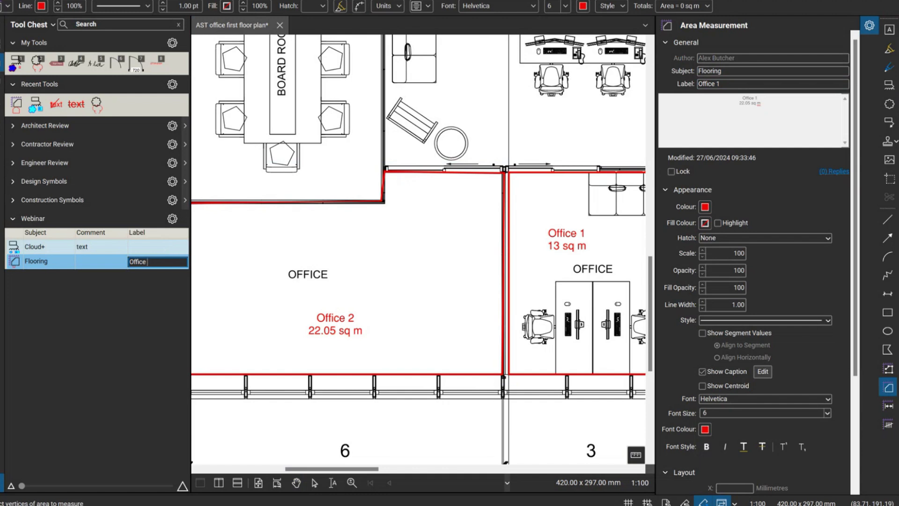
left_click(150, 267)
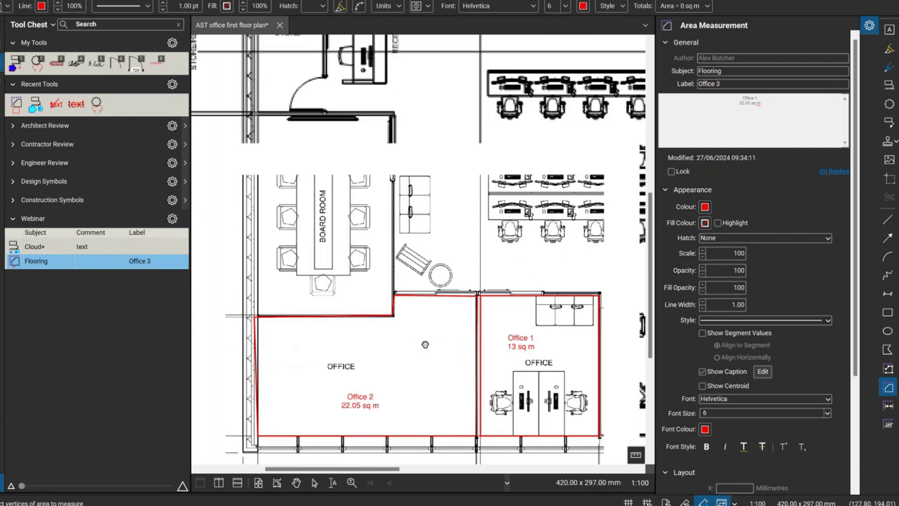
- Set the label of the Flooring tool in the Webinar tool set to Boardroom
left_click(150, 261)
type("Boardroom")
key("Return")
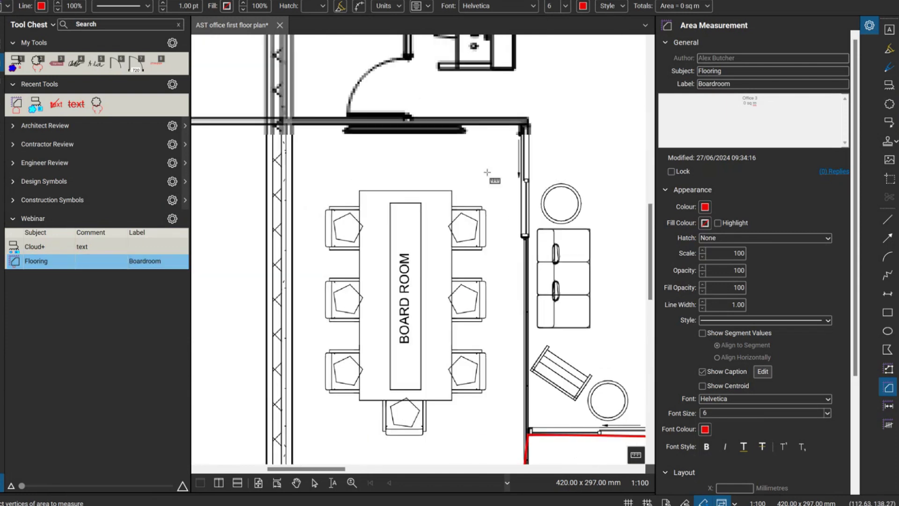
- Measure the board room's flooring area with the Flooring tool by tracing the room's inner corners
left_click(485, 127)
left_click(521, 127)
left_click(521, 245)
scroll(490, 257, "down", 3)
scroll(328, 412, "up", 3)
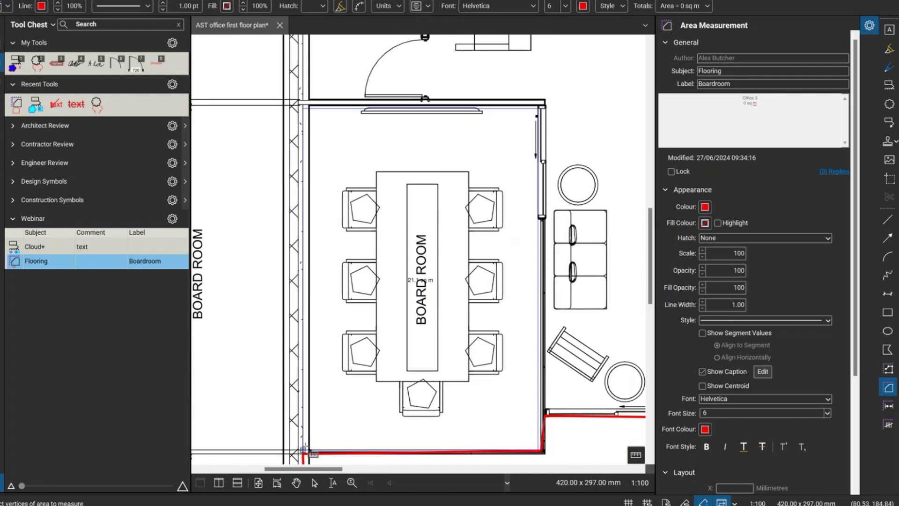
double_click(303, 451)
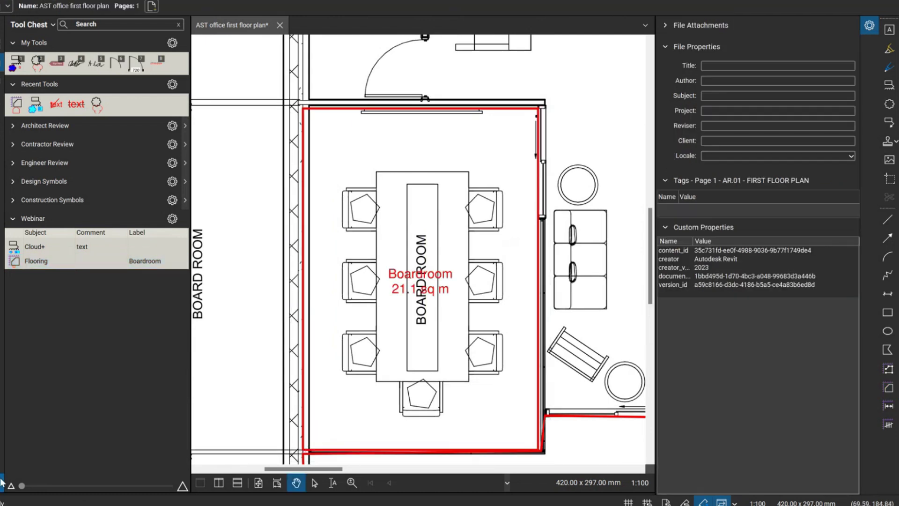
- Open the Markups List and add the Measurement column to it
key("alt+l")
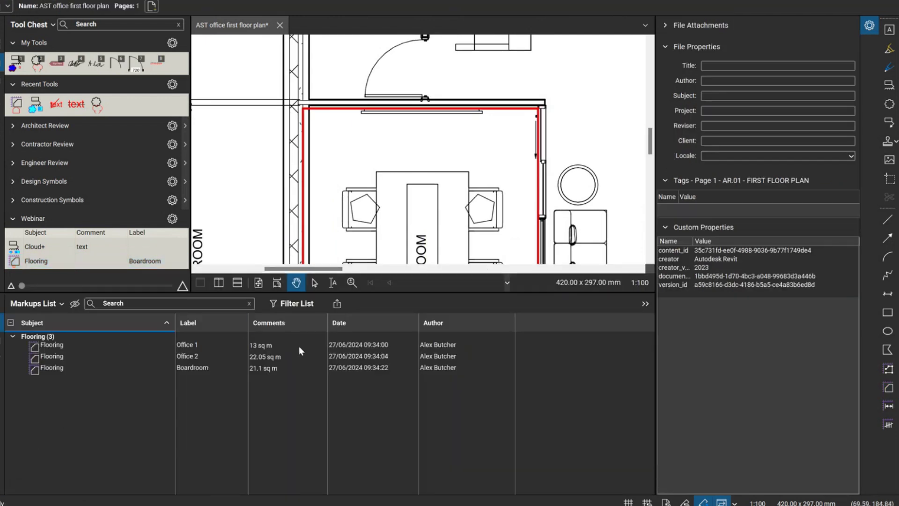
left_click(35, 304)
mouse_move(37, 319)
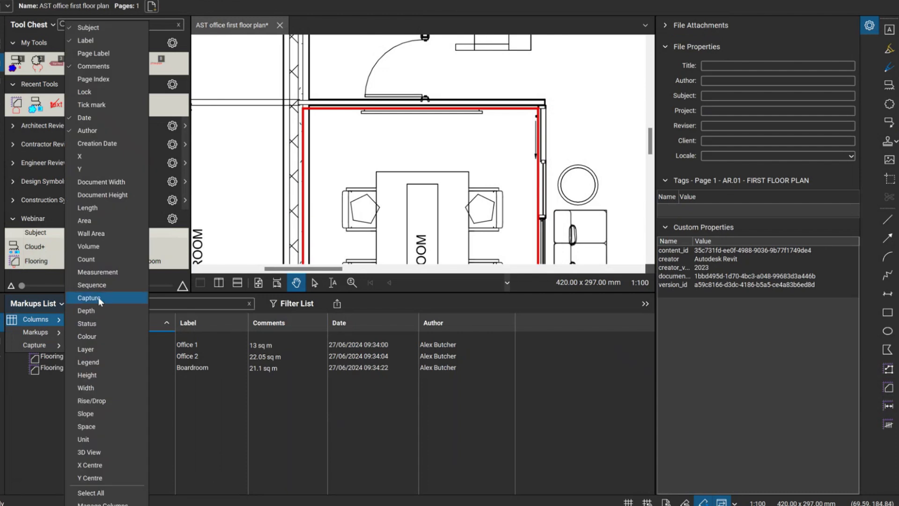
left_click(98, 272)
- Place the Measurement column directly after Label and group the markups by Subject
left_click(573, 319)
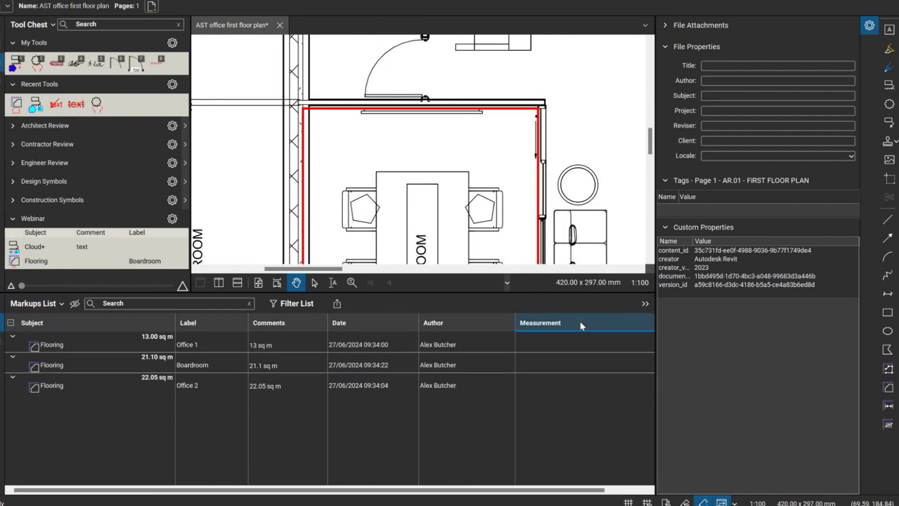
left_click_drag(580, 322, 211, 335)
left_click(118, 322)
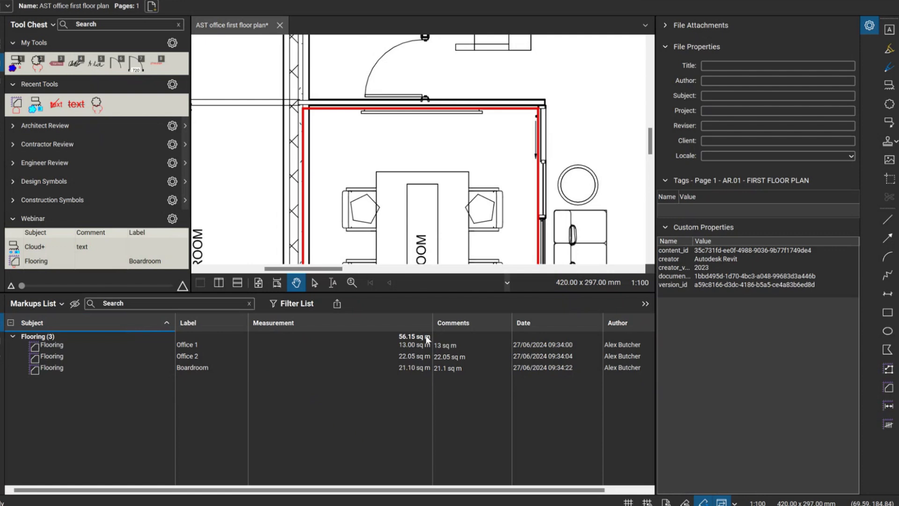
- Look at the summary export formats for the markups and close the Markups List
left_click(338, 305)
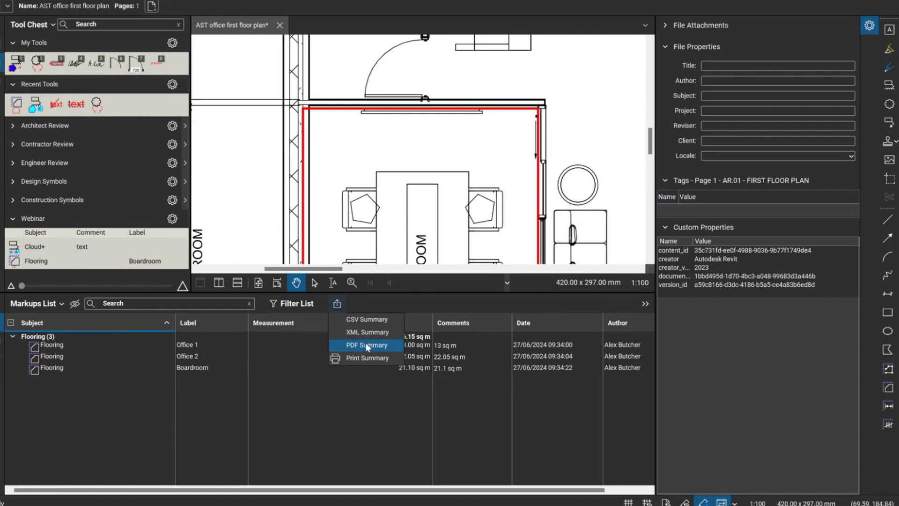
left_click(389, 14)
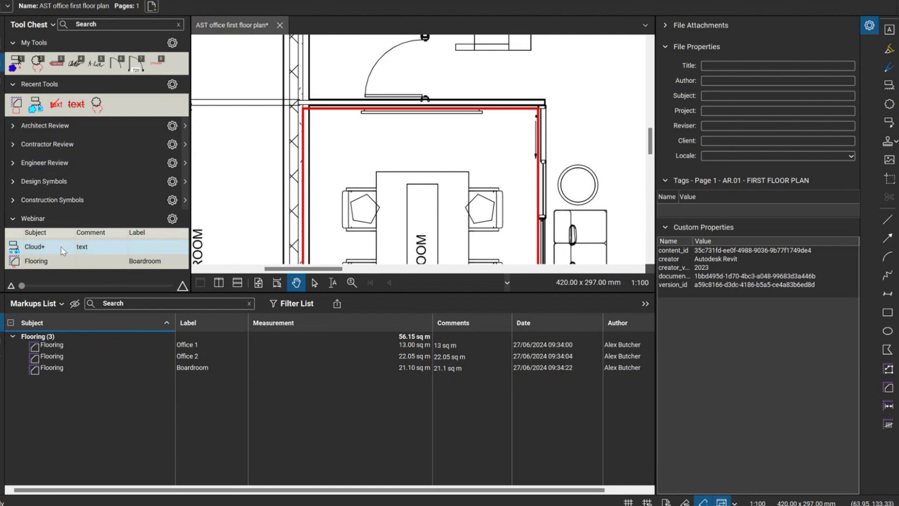
left_click(3, 326)
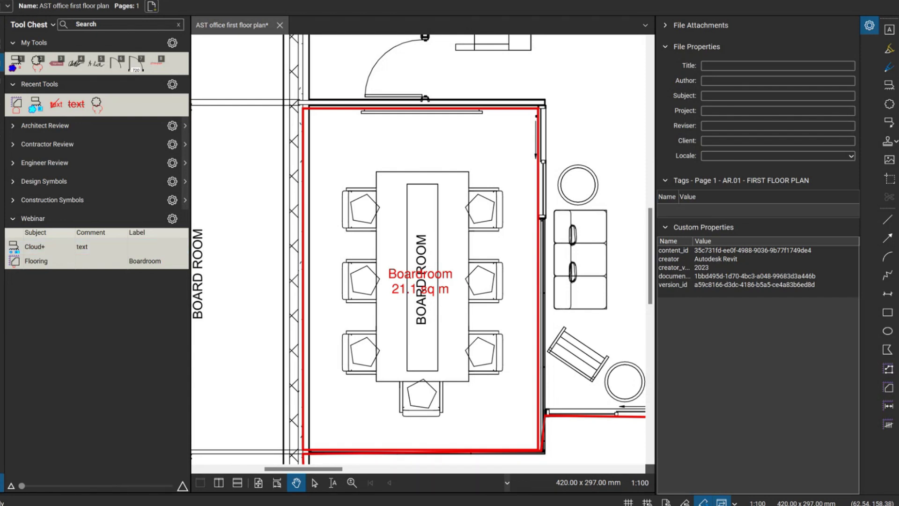
scroll(377, 244, "down", 2)
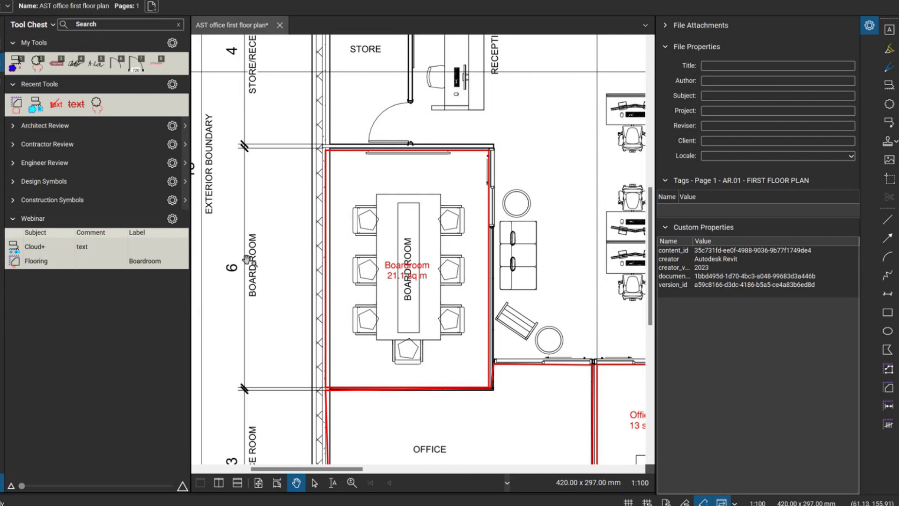
scroll(285, 261, "down", 1)
scroll(286, 262, "down", 1)
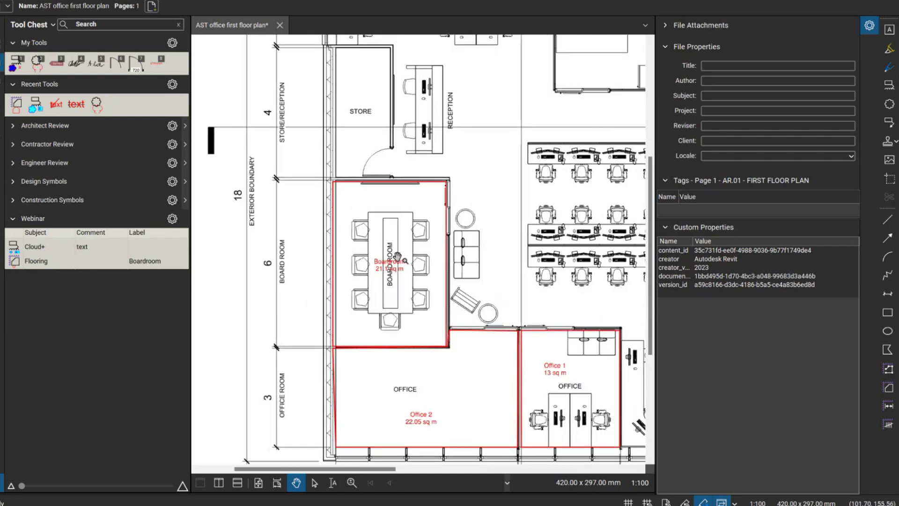
scroll(356, 281, "down", 1)
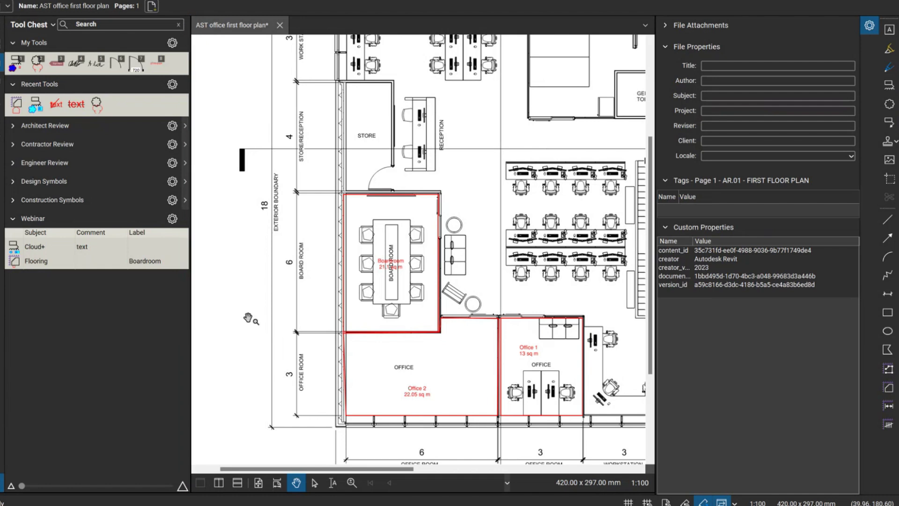
scroll(282, 318, "down", 3)
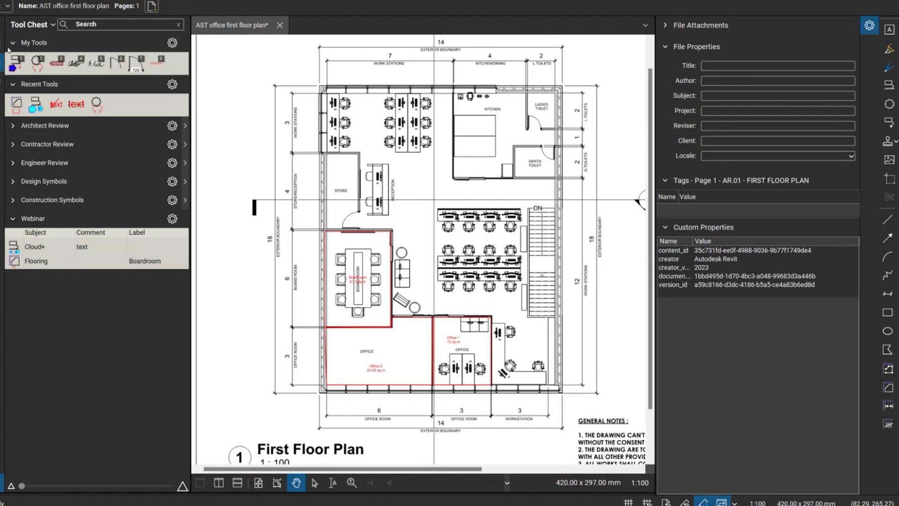
- Close the AST office first floor plan and hide the properties beside the elevations drawing
left_click(279, 25)
left_click(492, 297)
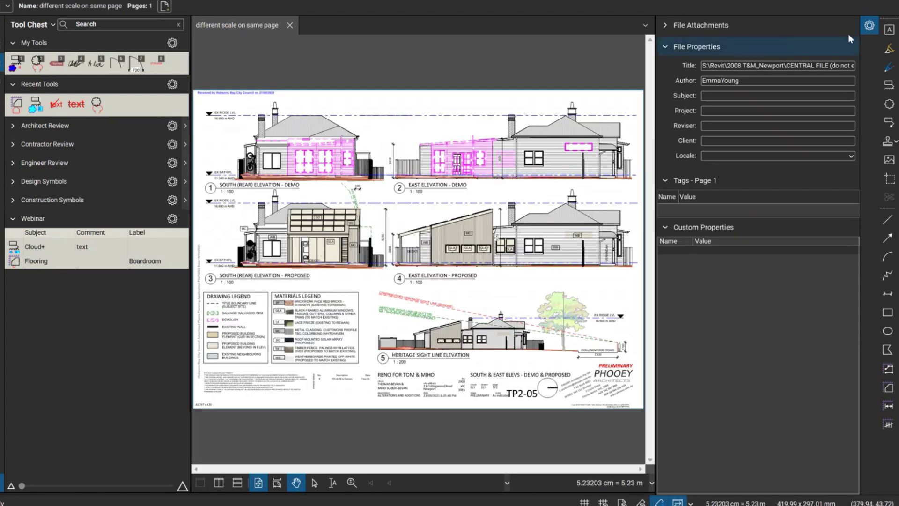
left_click(869, 25)
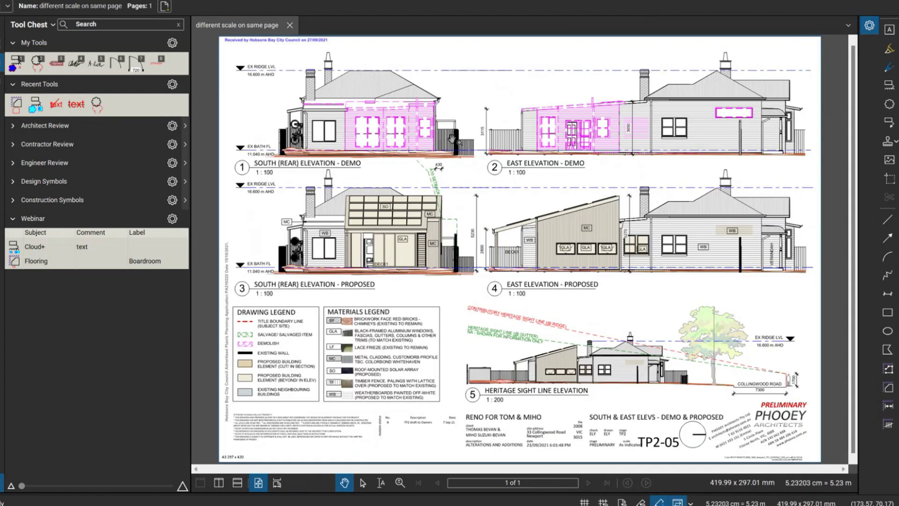
scroll(452, 138, "down", 2)
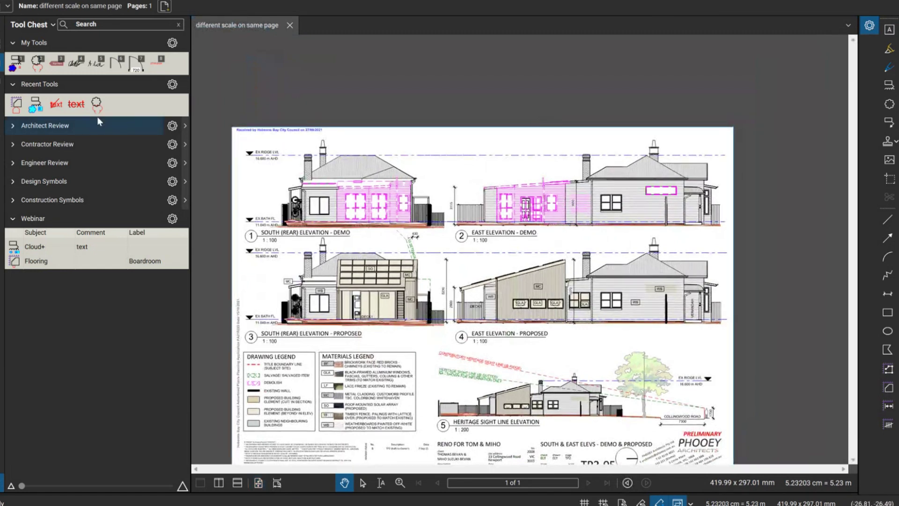
left_click_drag(351, 287, 355, 211)
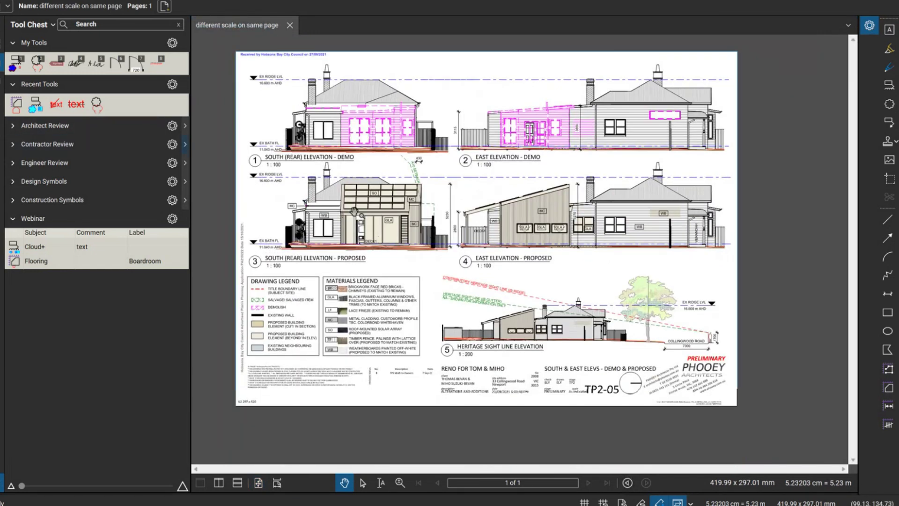
scroll(355, 211, "up", 2)
left_click_drag(423, 166, 448, 255)
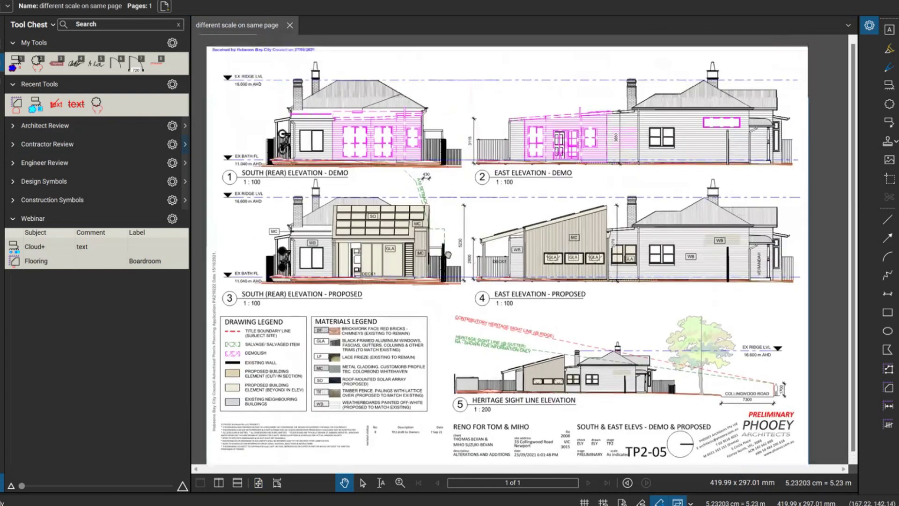
- Bring up the measurement settings and define a new viewport region around the South (Rear) Elevation - Demo drawing
scroll(420, 151, "up", 1)
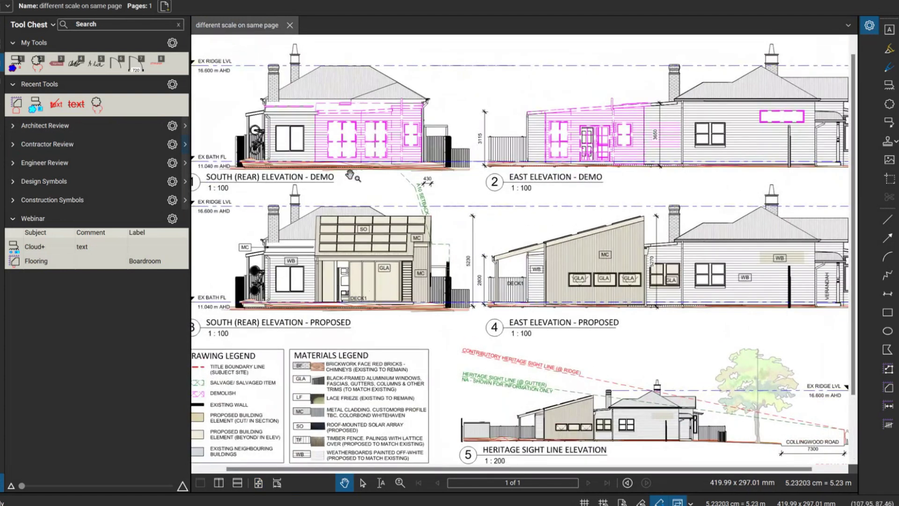
scroll(351, 176, "down", 2)
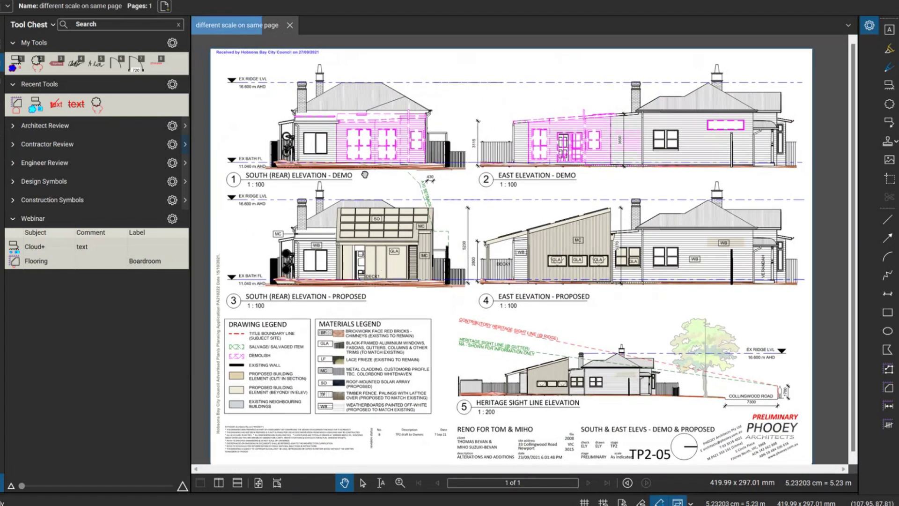
scroll(477, 345, "up", 2)
scroll(298, 206, "down", 1)
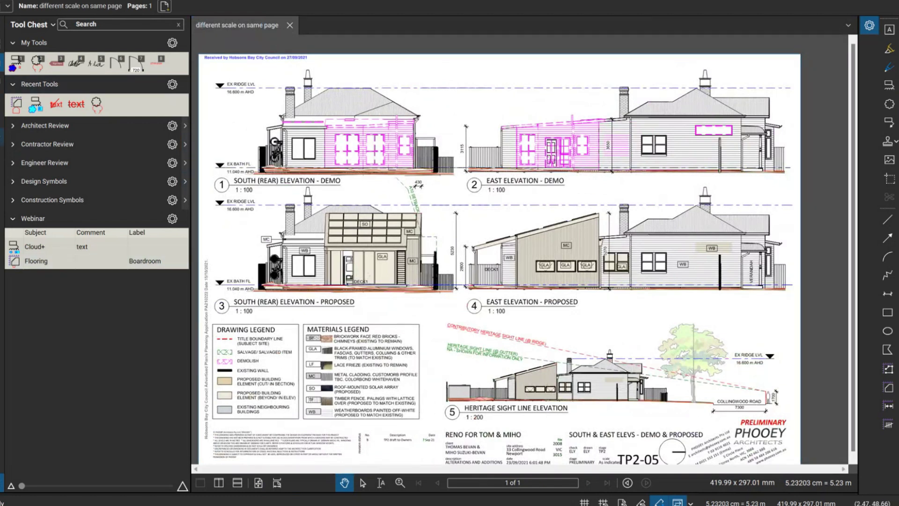
left_click(1, 80)
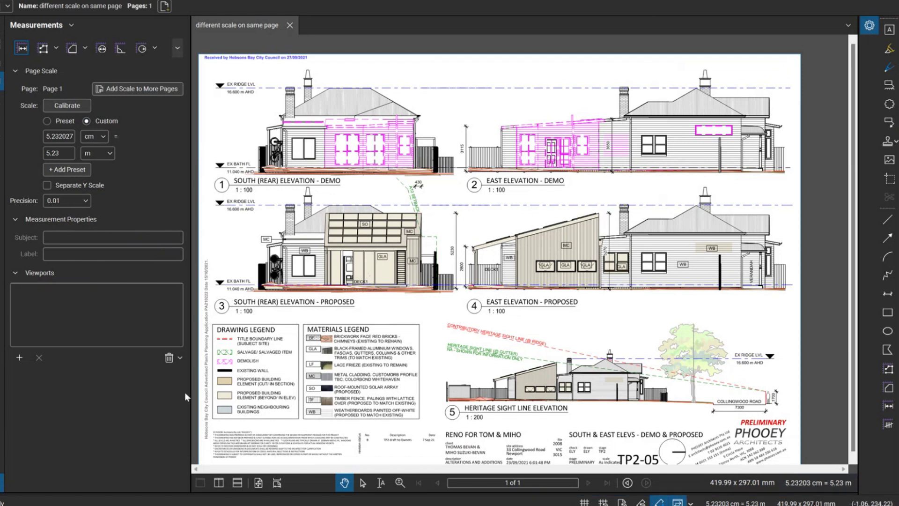
left_click(20, 357)
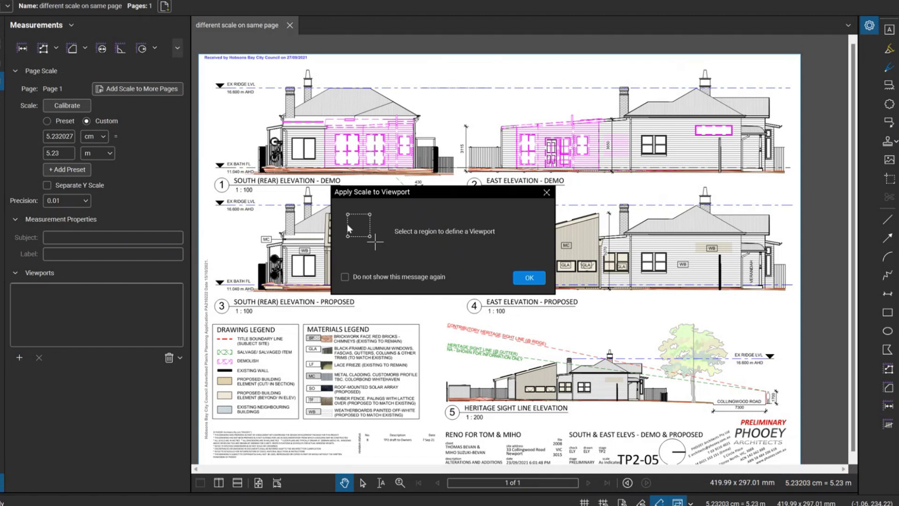
left_click(534, 278)
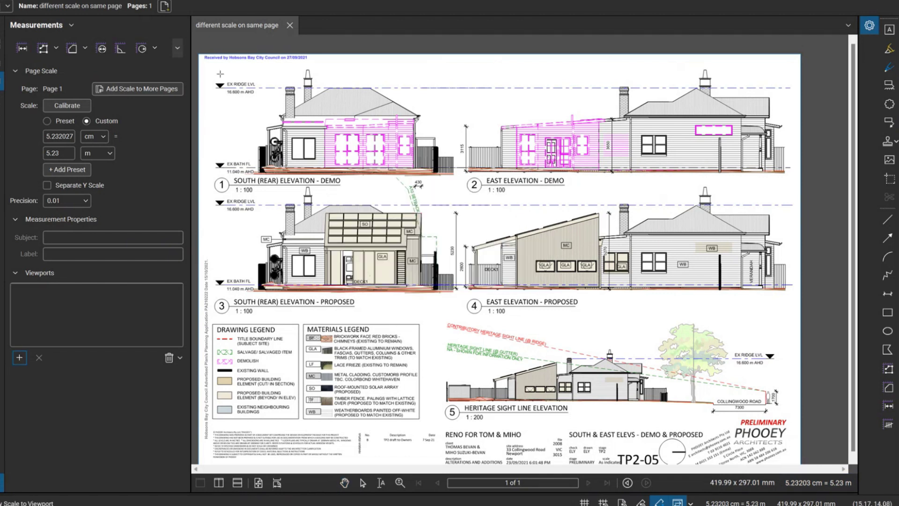
mouse_move(208, 68)
left_mouse_down()
mouse_move(344, 131)
mouse_move(495, 220)
mouse_move(767, 331)
mouse_move(806, 319)
mouse_move(444, 160)
mouse_move(458, 197)
left_mouse_up()
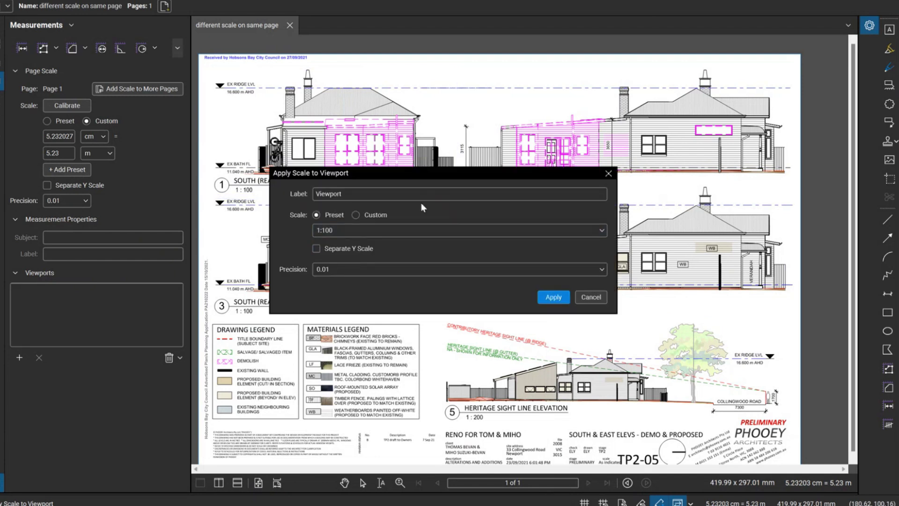
- Label the viewport South Rear Elevation and apply it with the 1:100 preset scale
left_click_drag(364, 178, 438, 227)
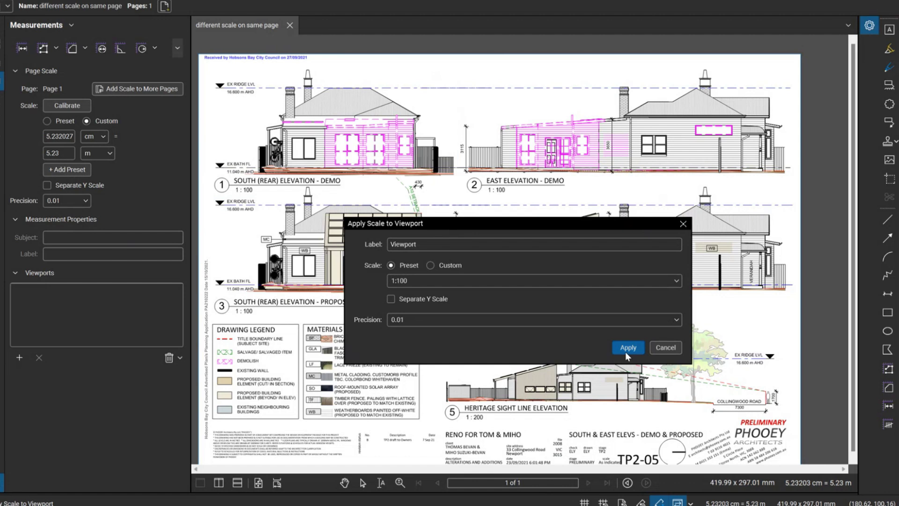
left_click(97, 249)
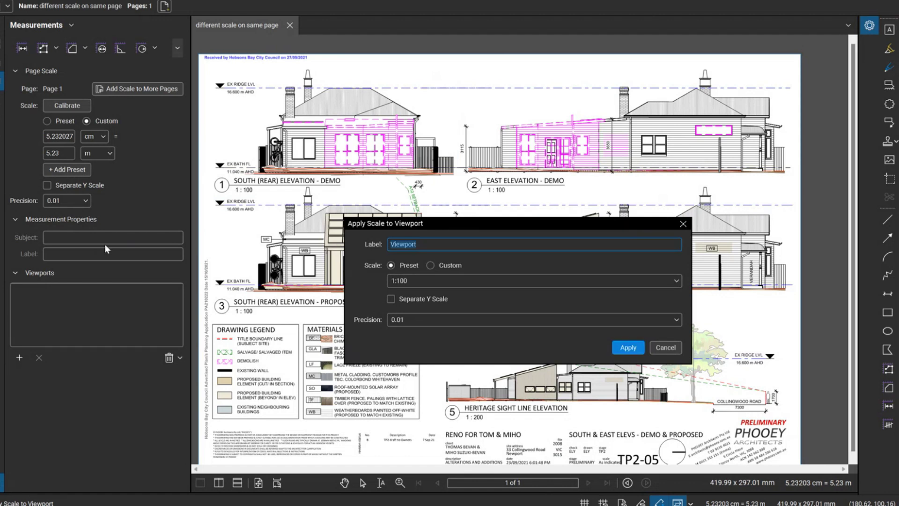
type("South Rear Elevation")
key("Return")
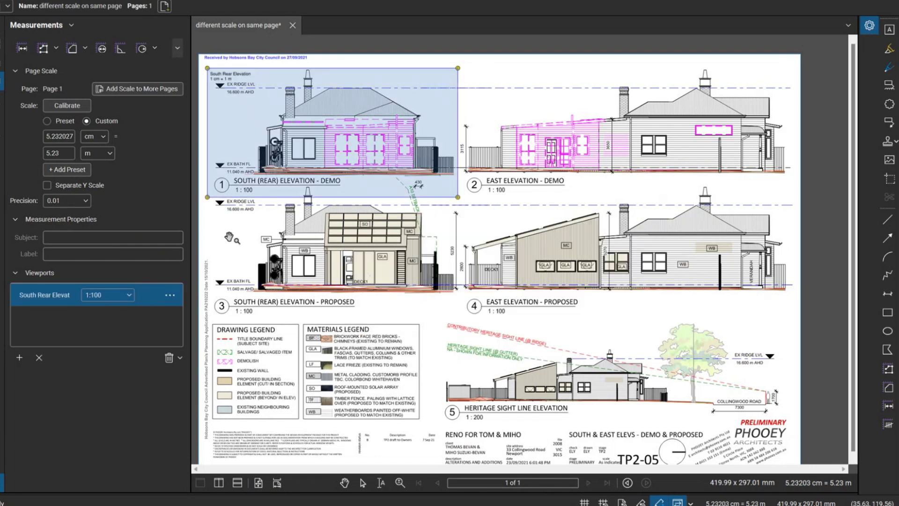
- Define a second viewport around the Heritage Sight Line Elevation and set its preset scale to 1:200
left_click(19, 357)
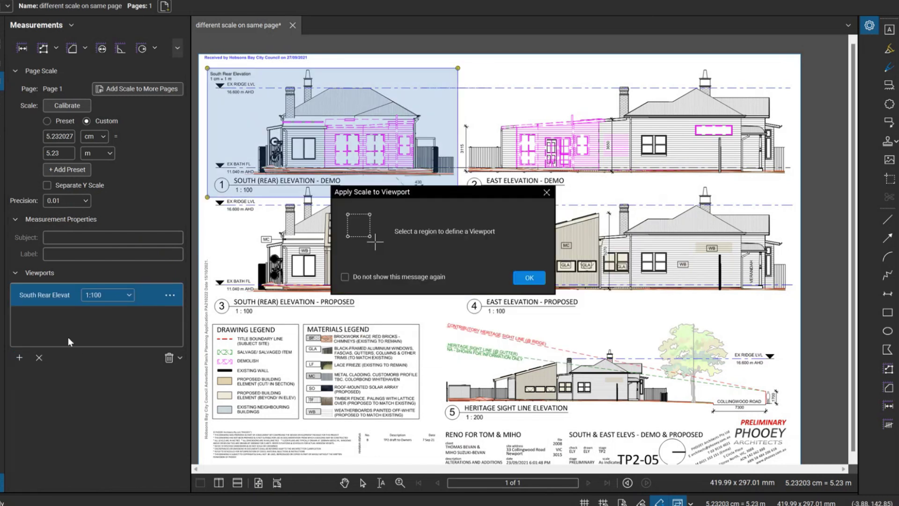
left_click(528, 280)
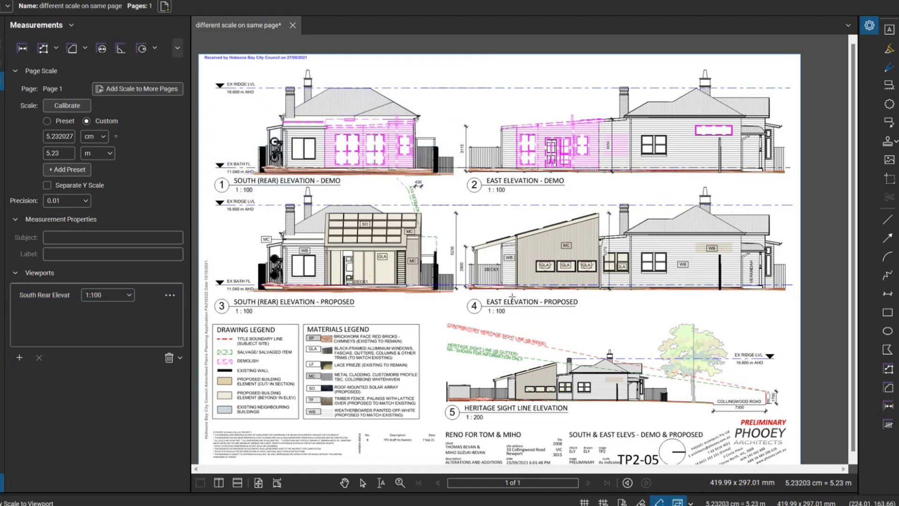
left_click_drag(436, 310, 800, 426)
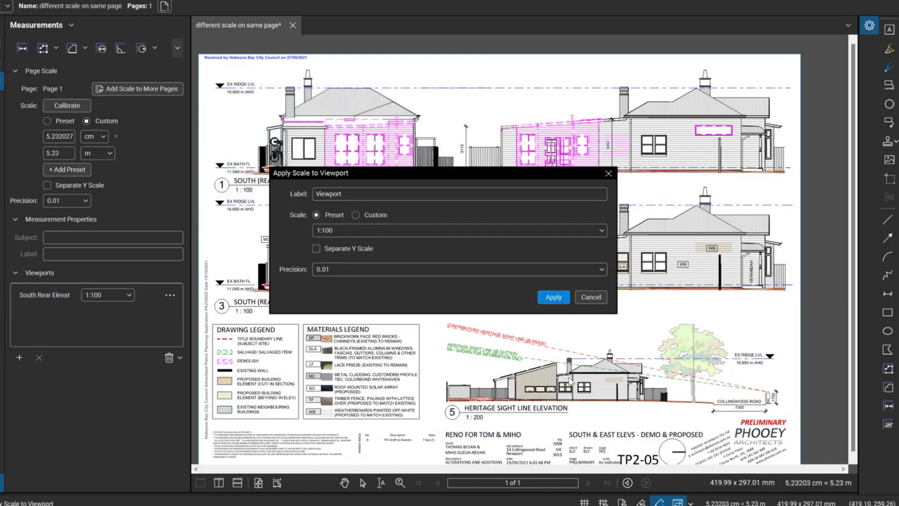
left_click(350, 229)
left_click(366, 265)
- Label the second viewport Heritage Sight Line Elevation, apply it and deselect it
left_click(381, 192)
type("Her")
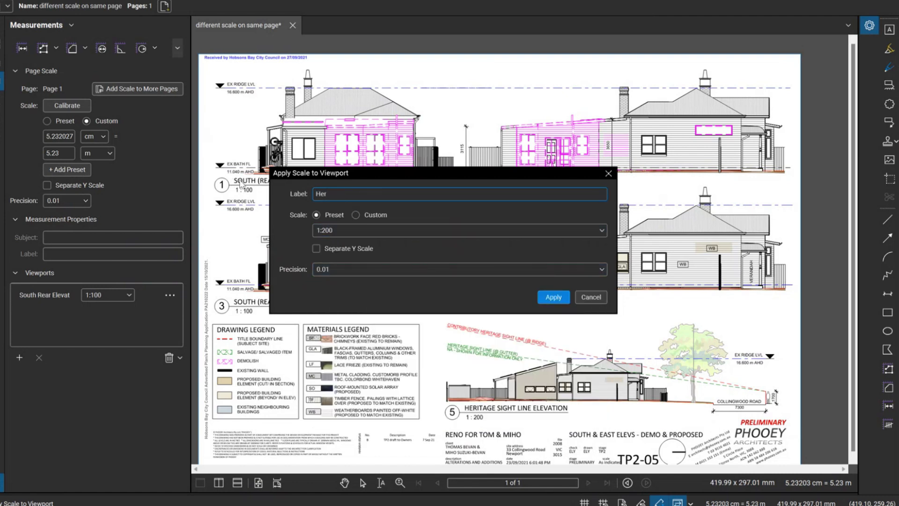
type("itage Sight Line Elevation")
left_click(553, 296)
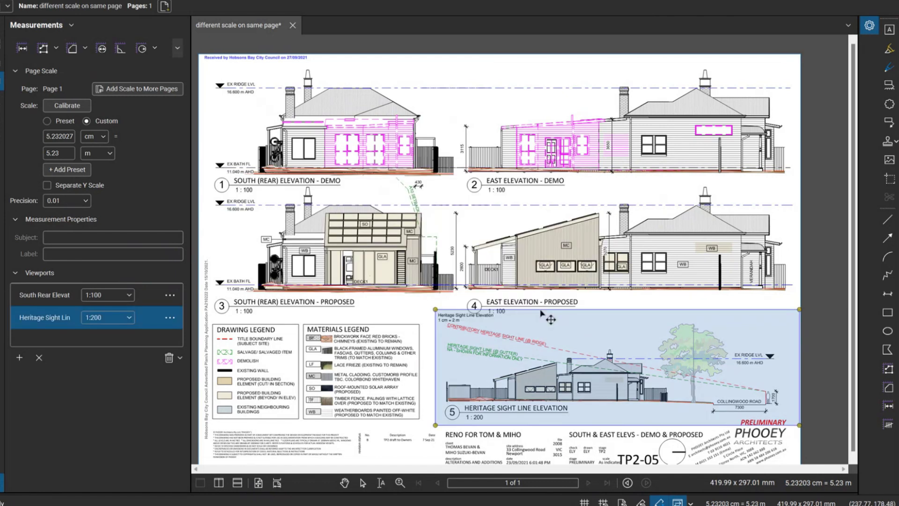
key("Escape")
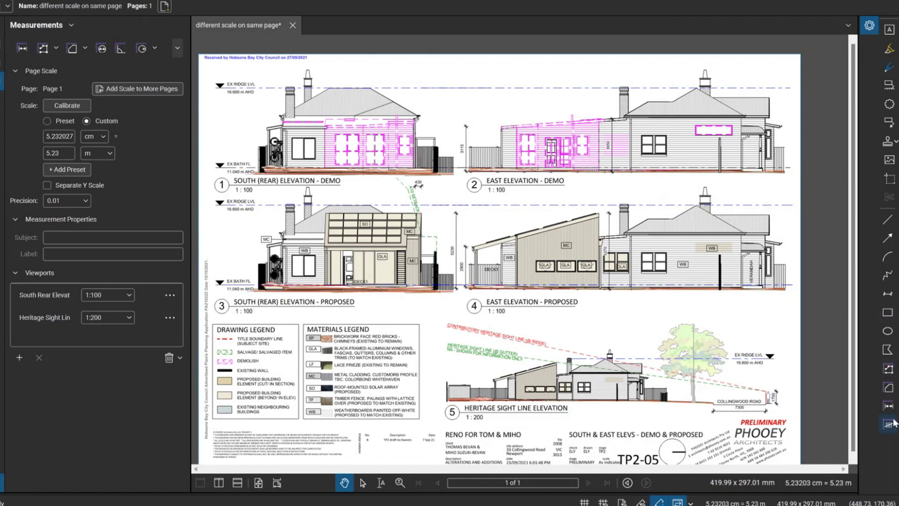
- Measure the roof width in the South (Rear) Elevation - Demo viewport and the house length in the heritage viewport
left_click(889, 406)
left_click_drag(276, 111, 418, 116)
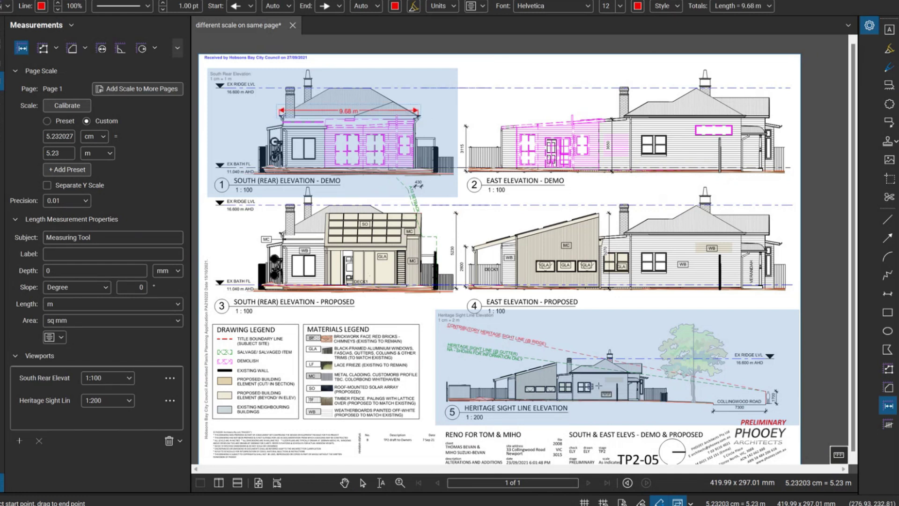
left_click_drag(646, 372, 501, 378)
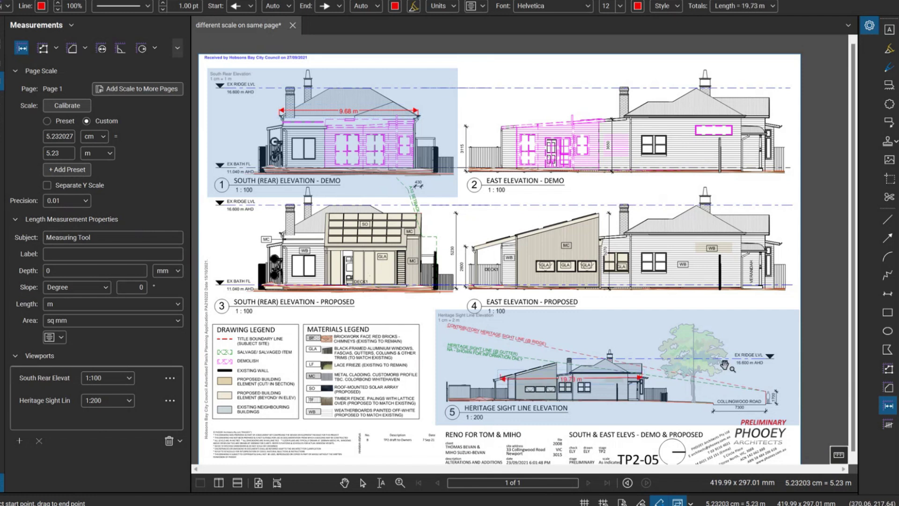
- Inspect the length dimensions in both viewports and close the elevations drawing without saving changes
mouse_move(571, 381)
left_mouse_down()
mouse_move(539, 358)
mouse_move(444, 85)
mouse_move(516, 333)
mouse_move(553, 375)
mouse_move(585, 383)
left_mouse_up()
scroll(590, 384, "up", 1)
scroll(590, 384, "up", 1)
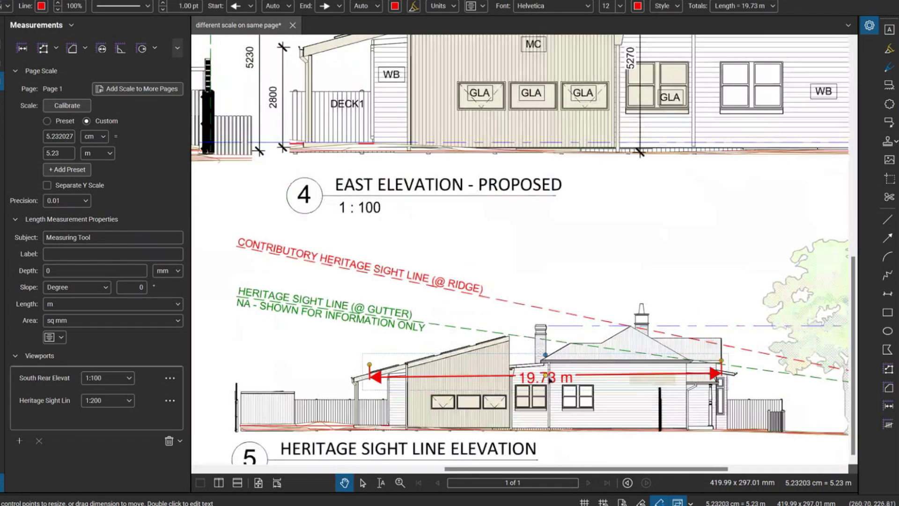
scroll(414, 245, "down", 3)
scroll(415, 245, "up", 1)
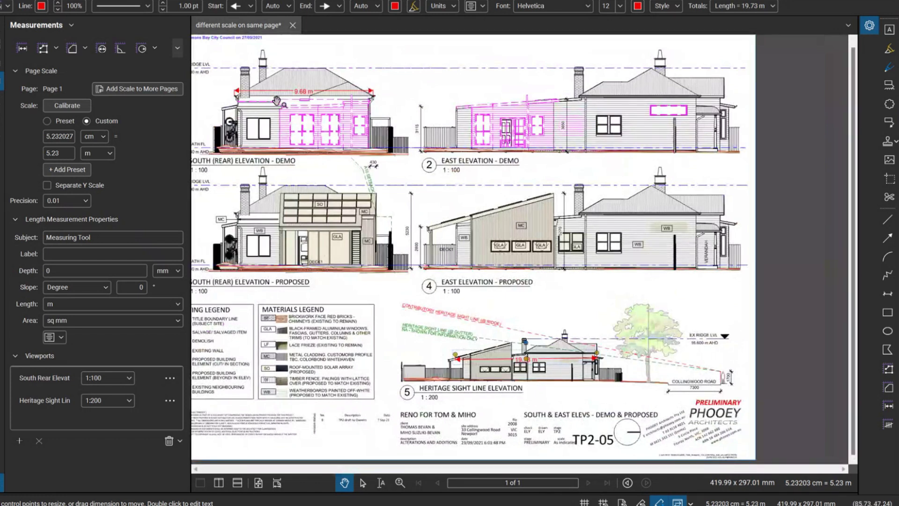
scroll(629, 296, "down", 1)
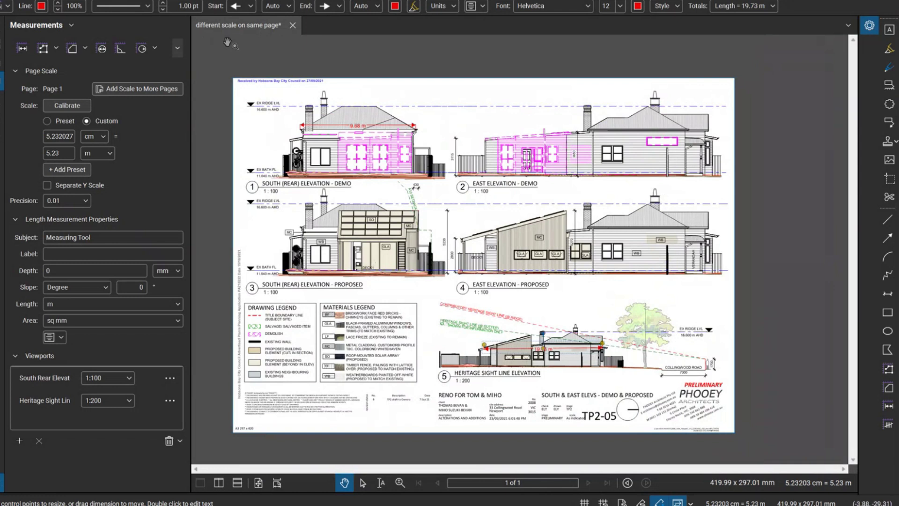
left_click(294, 25)
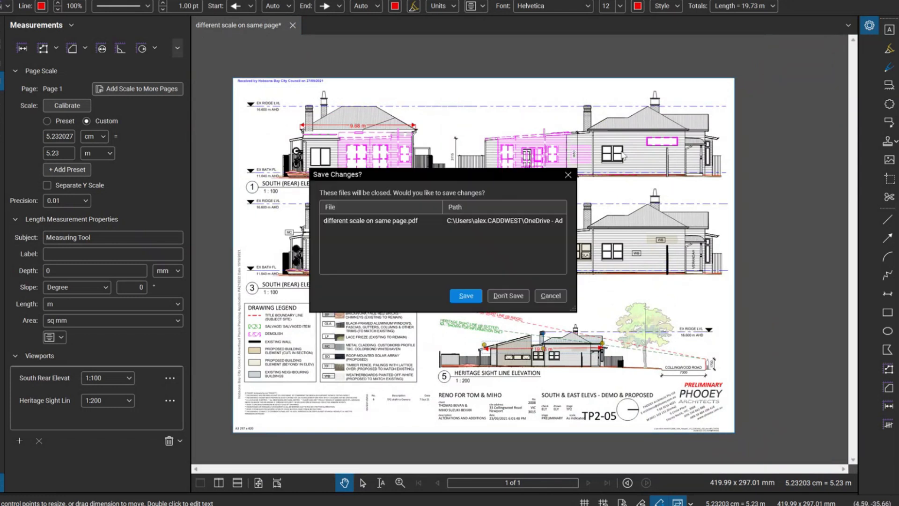
left_click(517, 297)
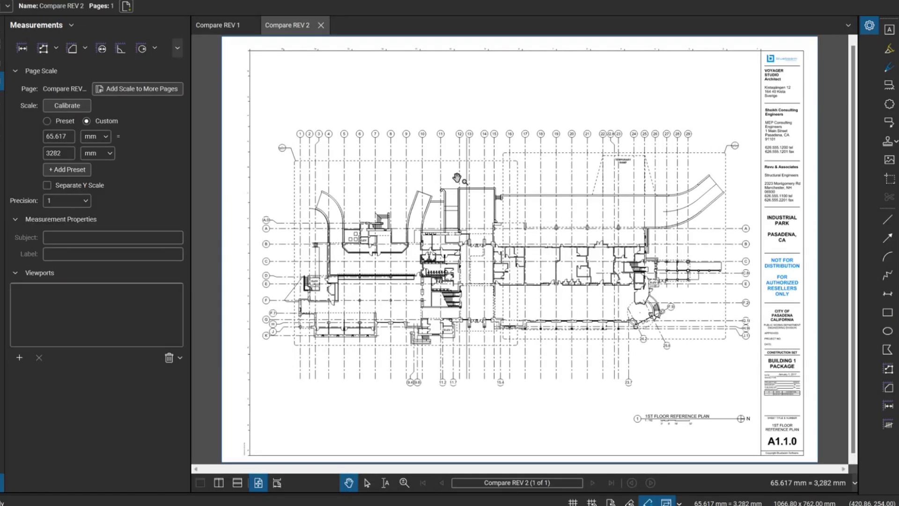
- Compare the Compare REV 1 and Compare REV 2 plans by eye, ending on REV 1, and hide the Measurements panel and Markups List
left_click(232, 26)
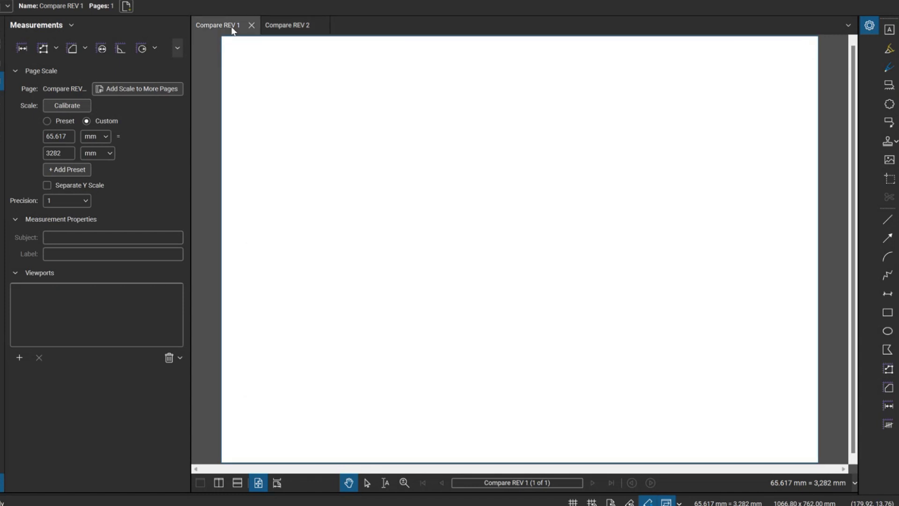
left_click(274, 24)
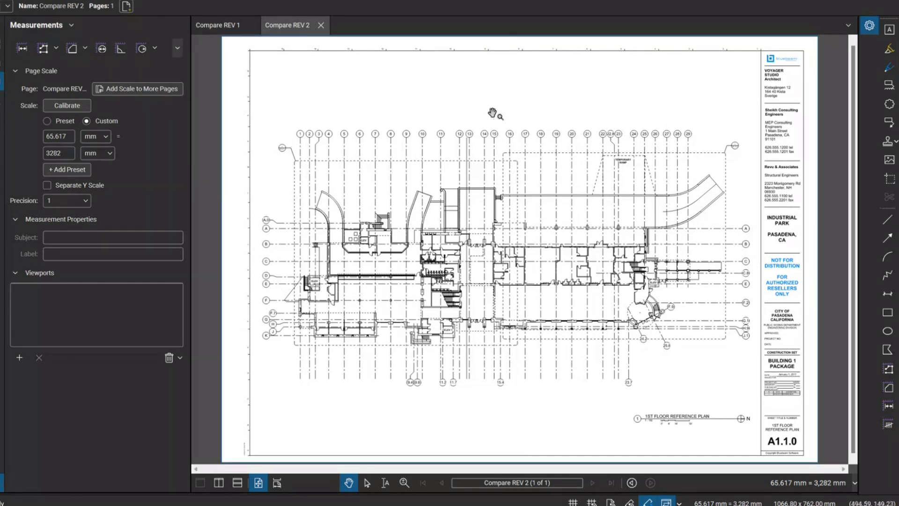
left_click(230, 25)
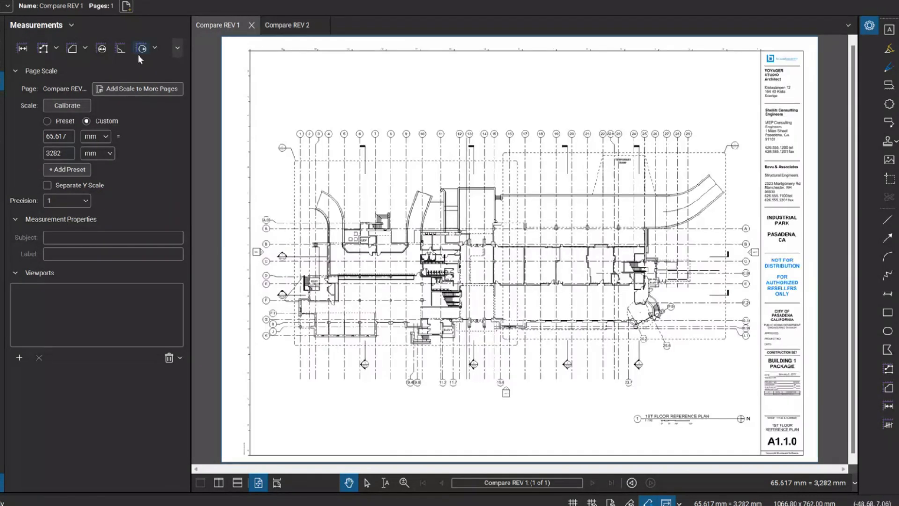
left_click(4, 87)
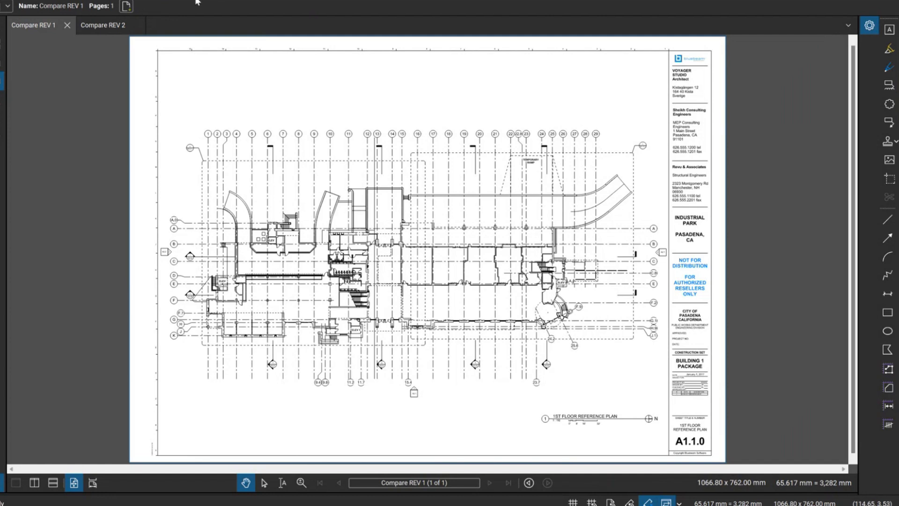
left_click(162, 1)
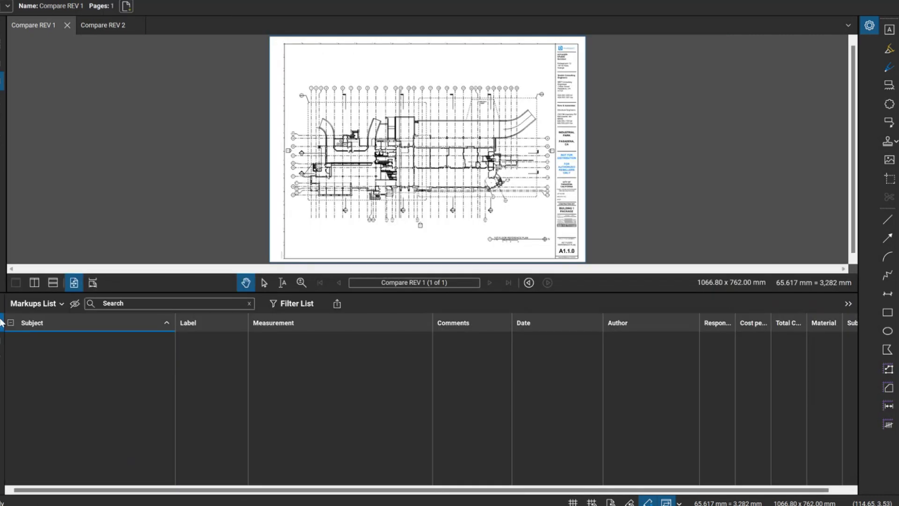
key("alt+l")
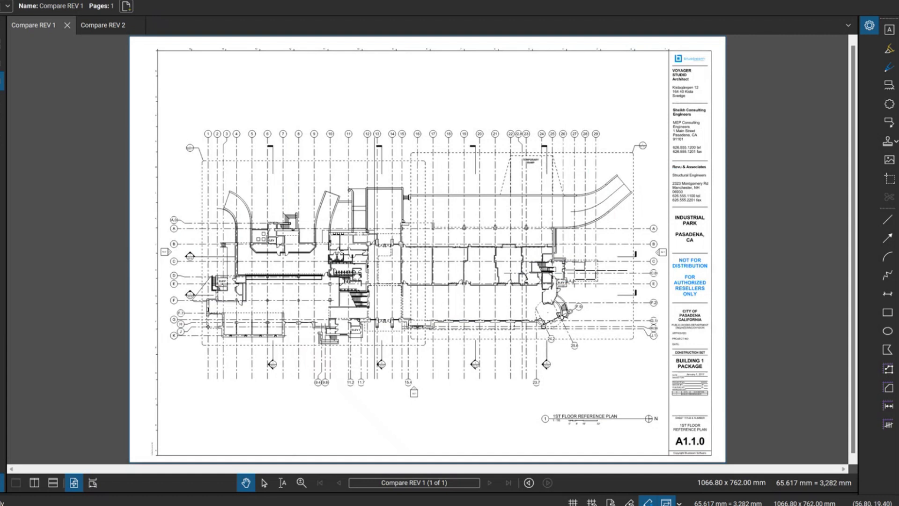
- Start Overlay Pages from Compare REV 1 and add Compare REV 2.pdf as the second layer
key("alt+d")
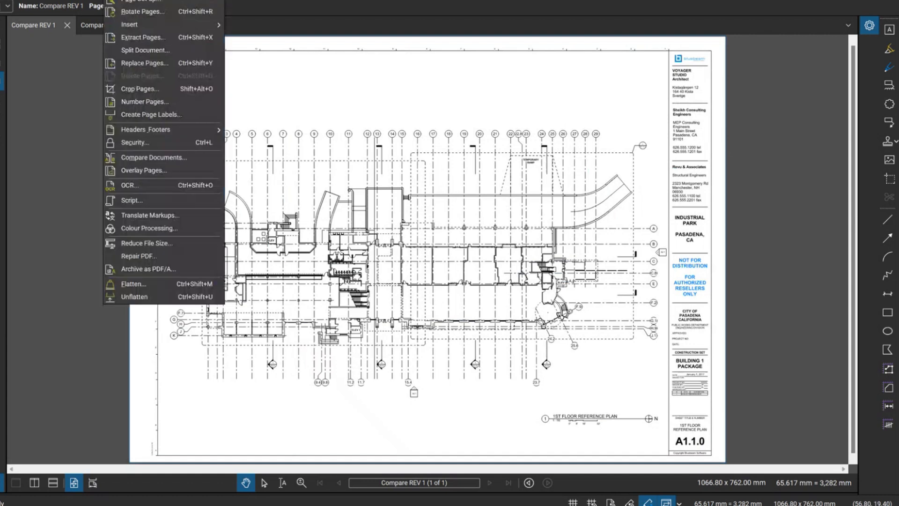
left_click(163, 173)
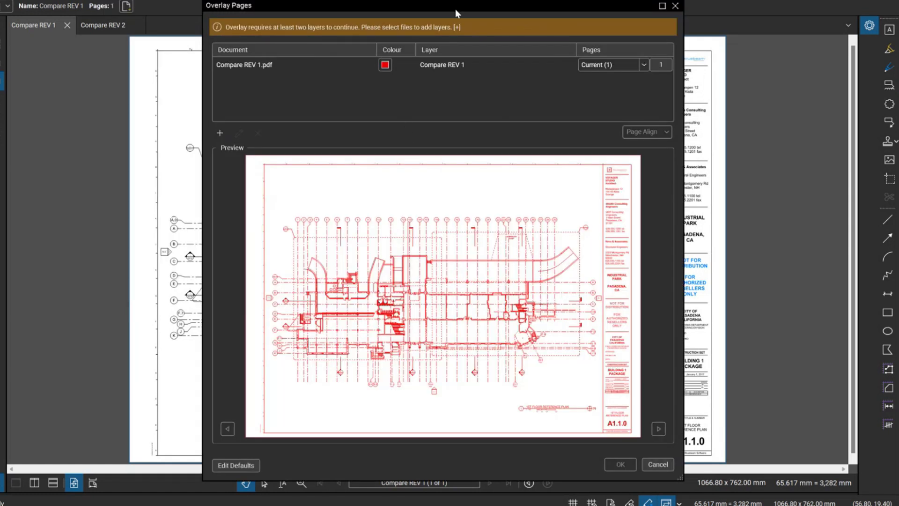
left_click_drag(459, 4, 454, 1)
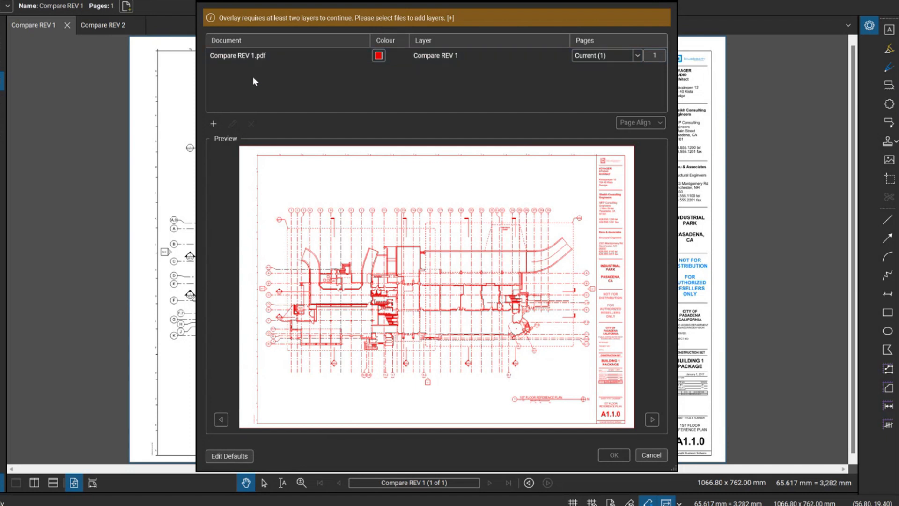
left_click(219, 124)
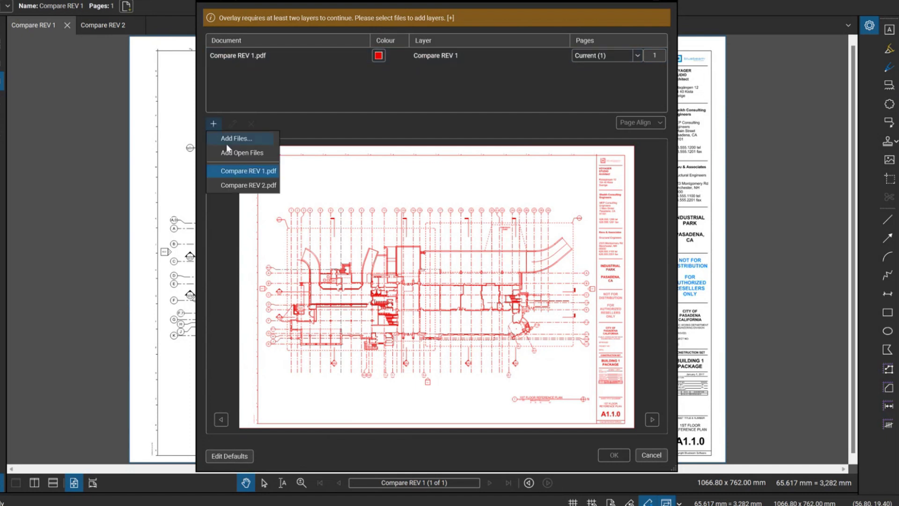
left_click(250, 186)
left_click(237, 35)
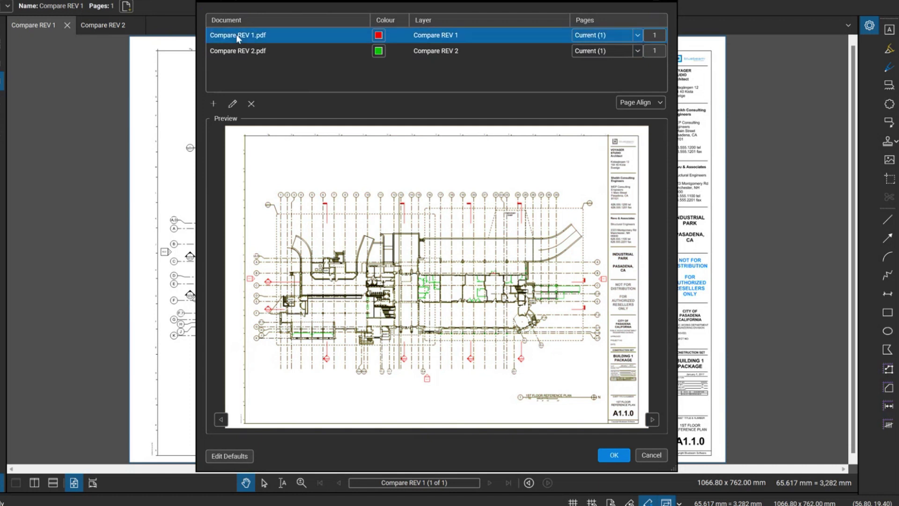
left_click(255, 51)
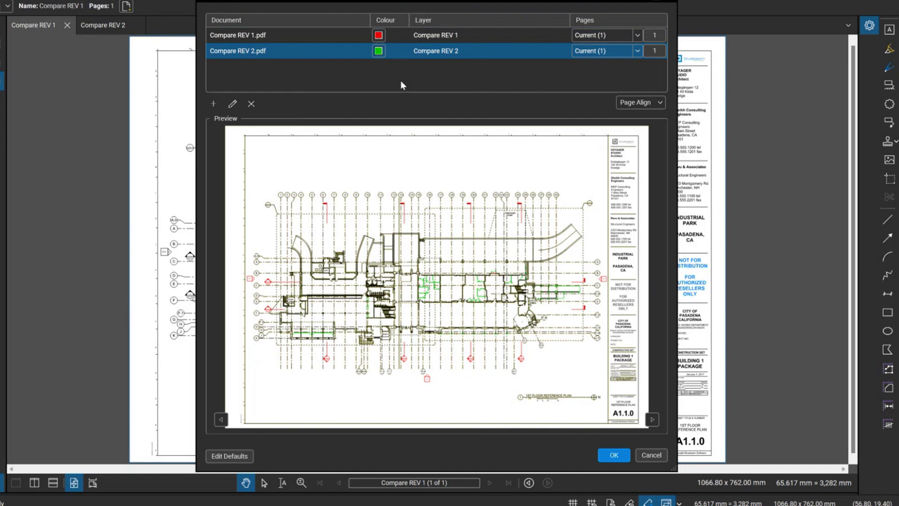
- Try Auto-Align as the alignment for the Compare REV 2 layer in the overlay preview
left_click(308, 39)
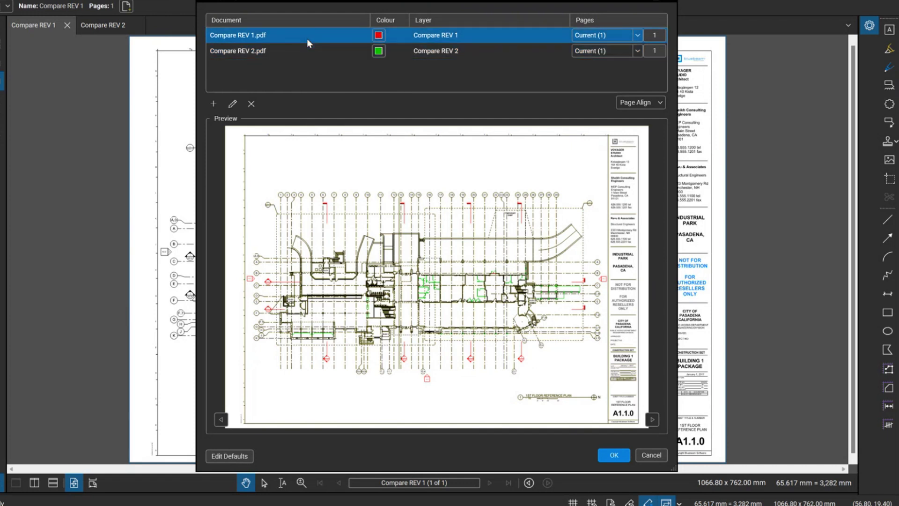
left_click(306, 48)
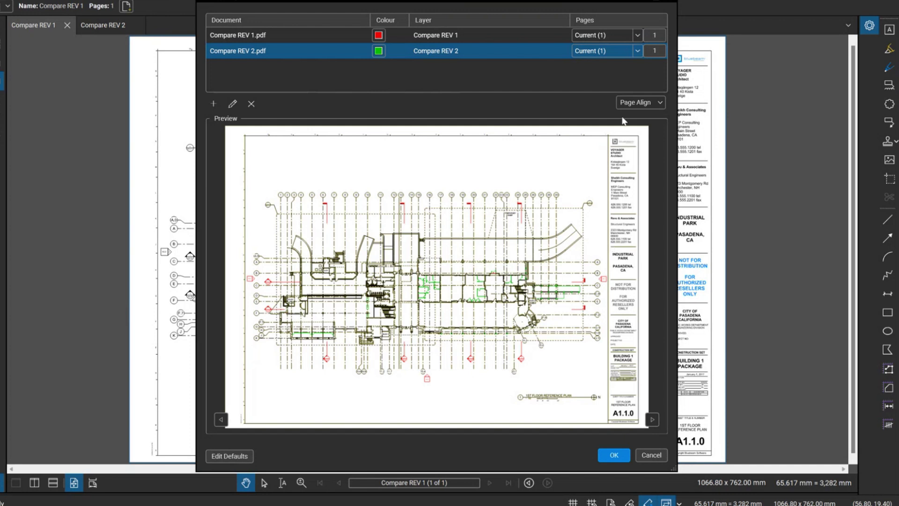
left_click(637, 102)
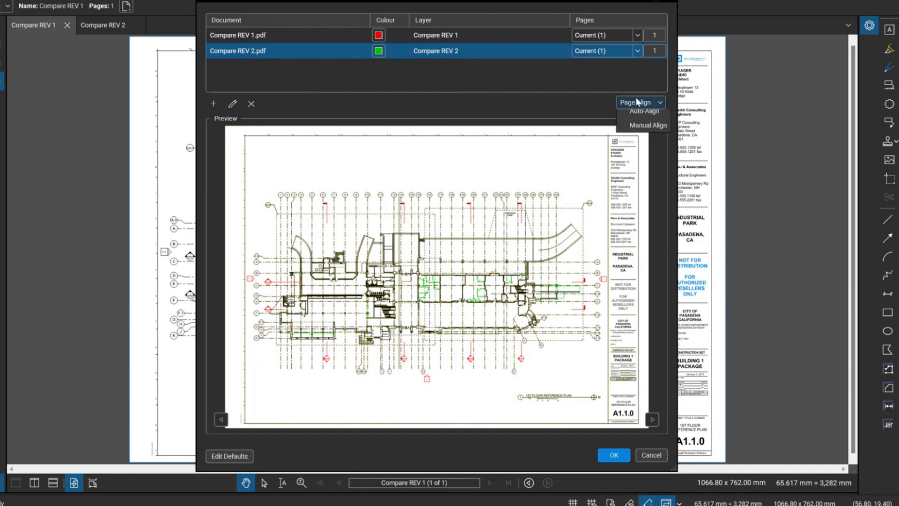
left_click(638, 113)
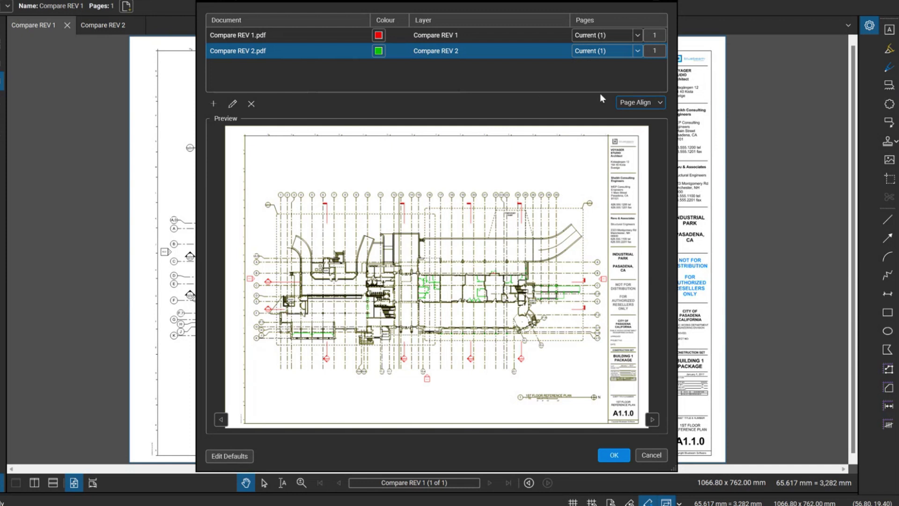
left_click(652, 101)
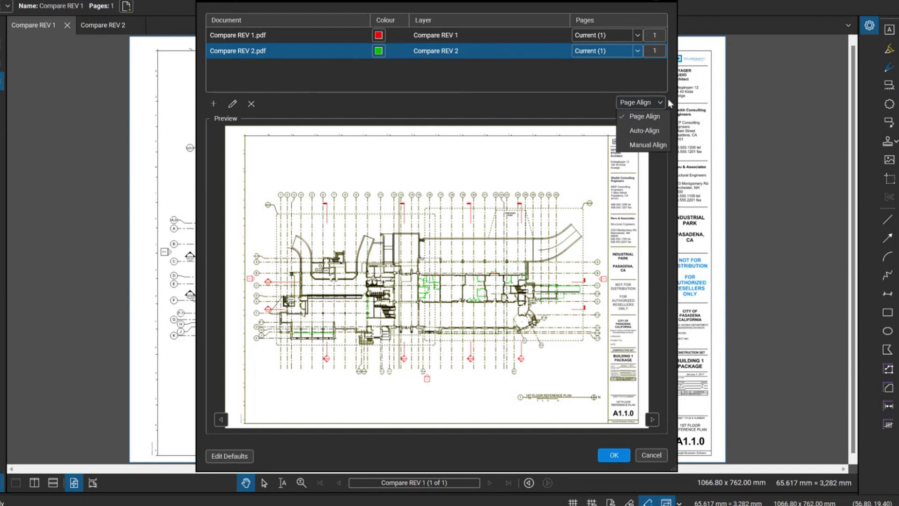
left_click(651, 130)
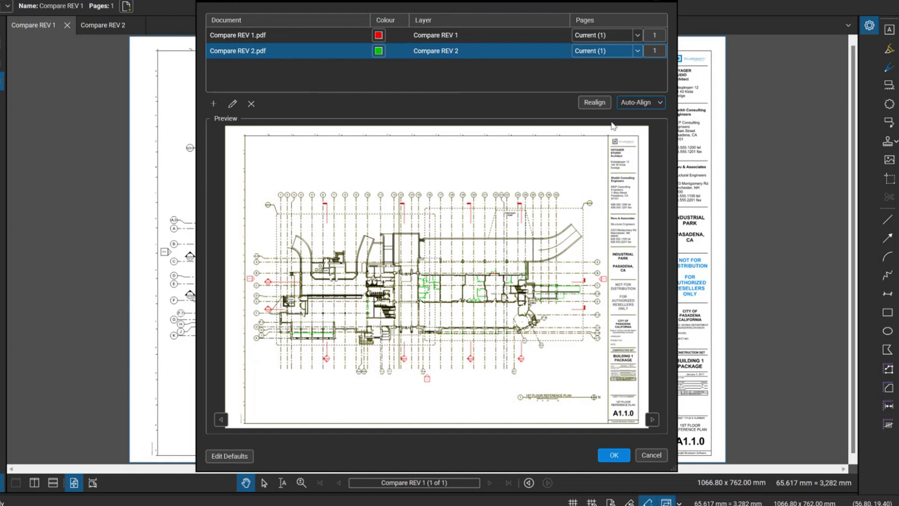
- Set the layer alignment to Page Align and generate the overlay of Compare REV 1 and Compare REV 2
left_click(627, 102)
left_click(644, 117)
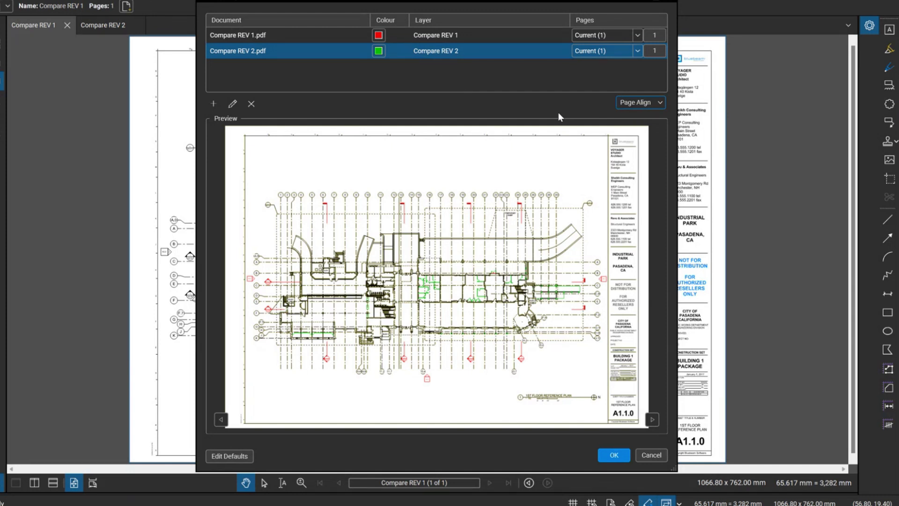
left_click(613, 455)
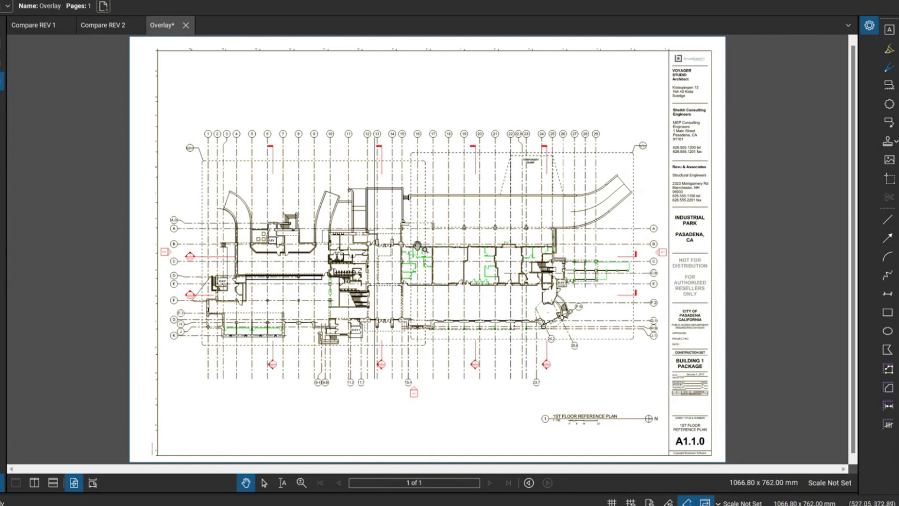
- Examine the red and green differences across the overlaid first floor plan, including the central rooms, the ELEV 2 area and the ELEV 4 area
scroll(418, 278, "up", 3)
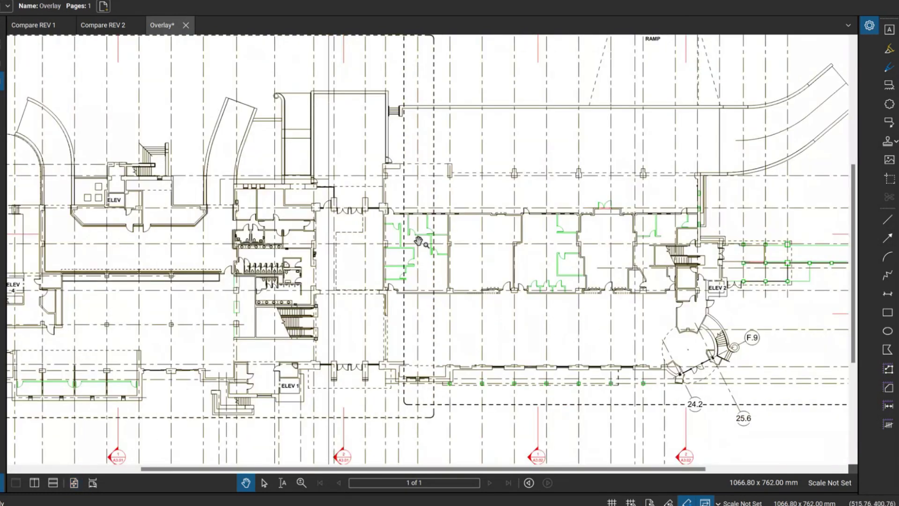
scroll(419, 242, "down", 4)
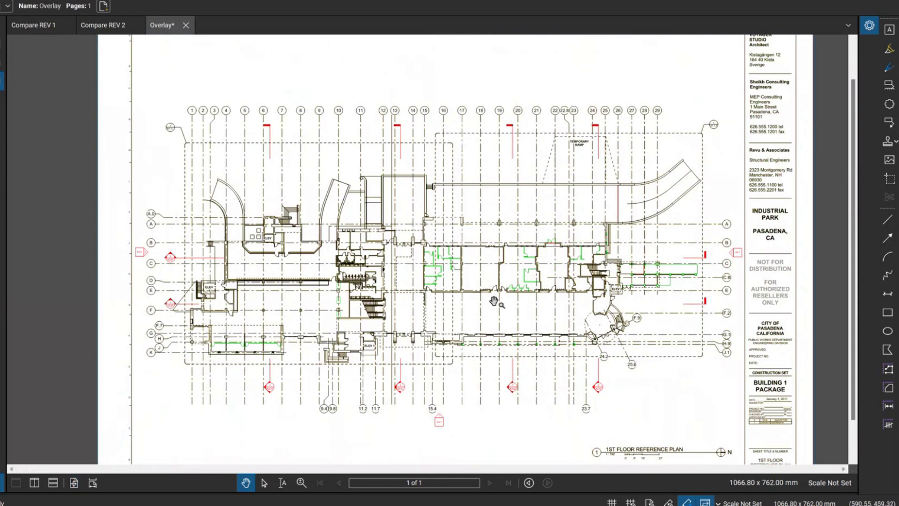
scroll(613, 296, "up", 4)
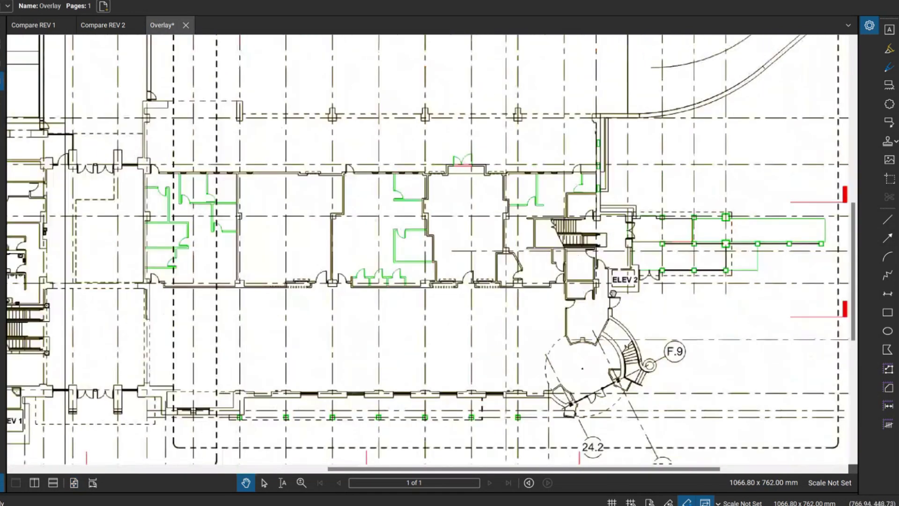
left_click_drag(613, 293, 568, 294)
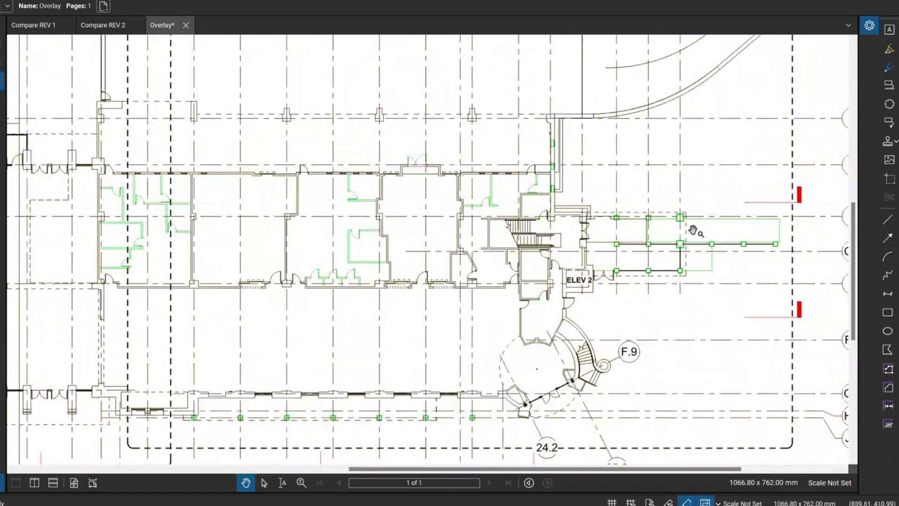
scroll(749, 263, "down", 4)
scroll(192, 356, "up", 4)
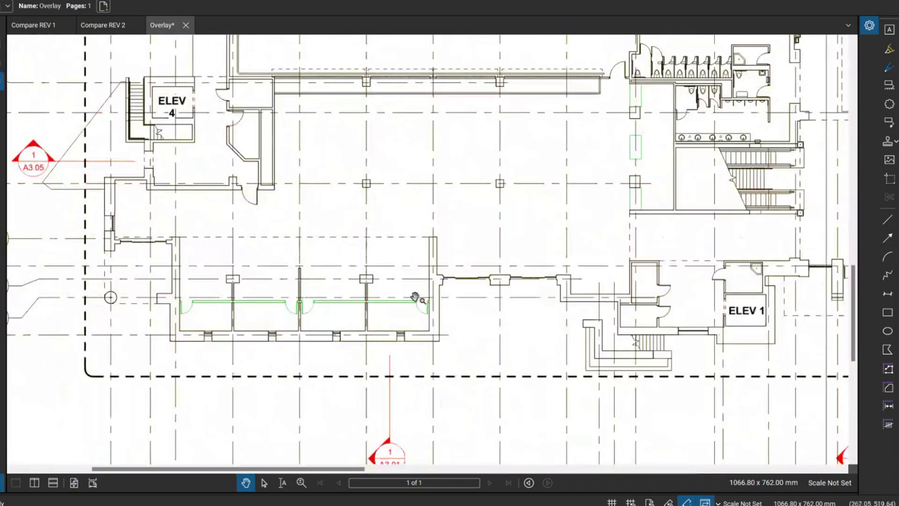
scroll(408, 315, "down", 5)
scroll(692, 422, "down", 3)
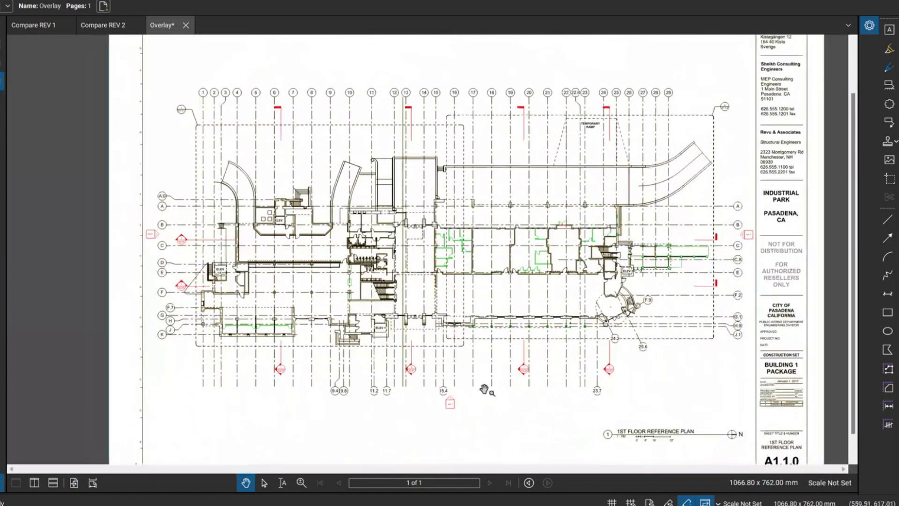
scroll(492, 362, "up", 4)
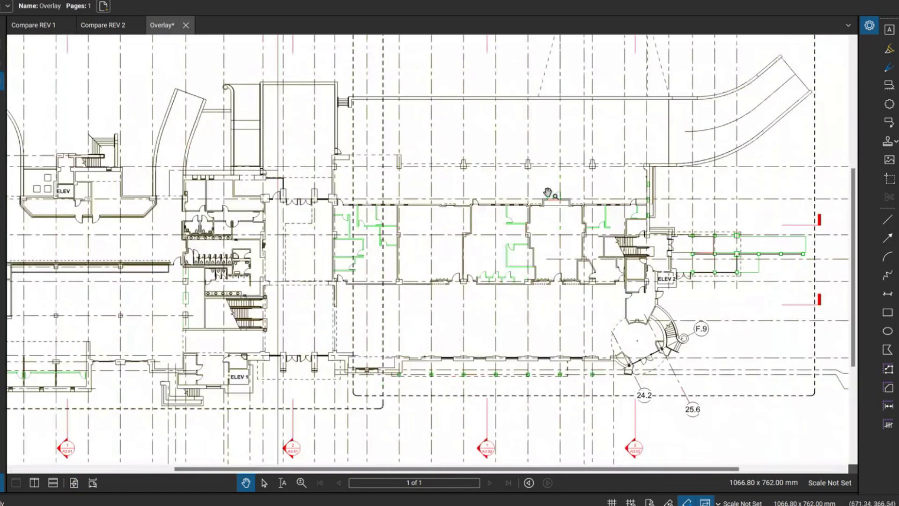
scroll(548, 192, "down", 5)
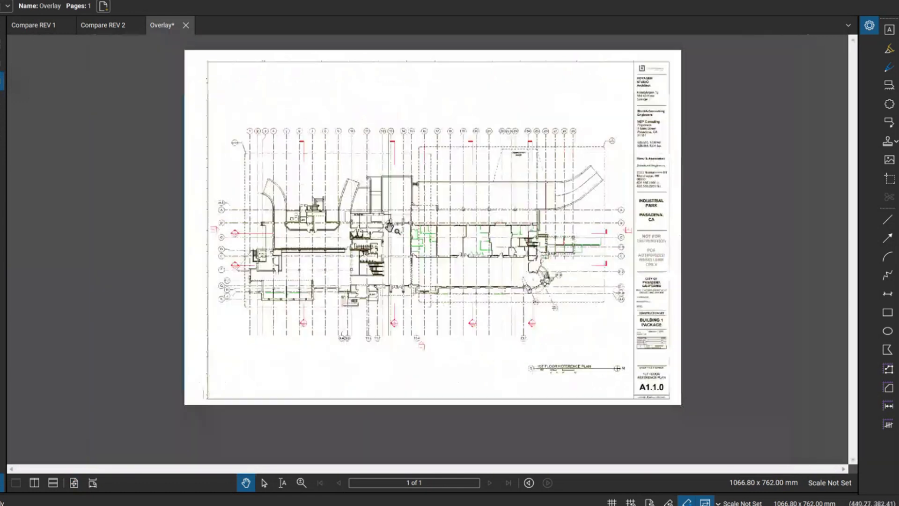
- Save the overlay as a PDF named Overlay in the Comparison folder alongside the two revision files
left_click(8, 6)
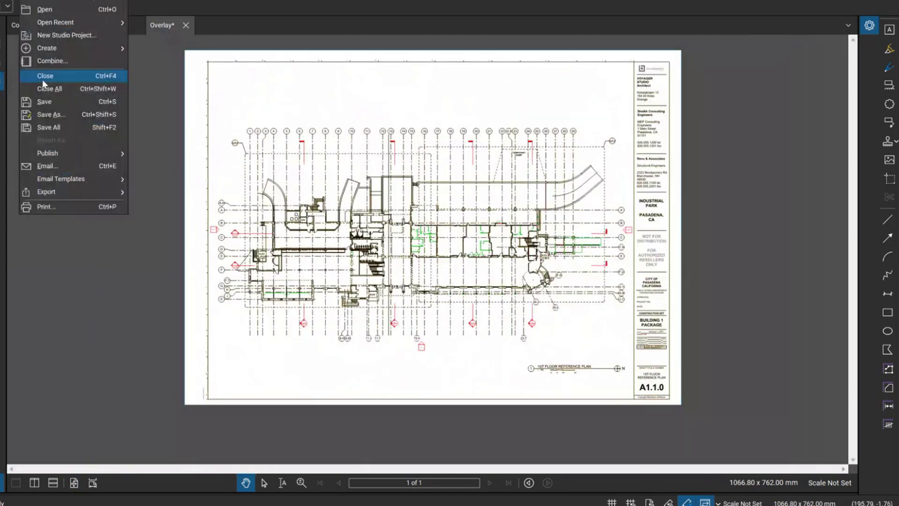
left_click(46, 115)
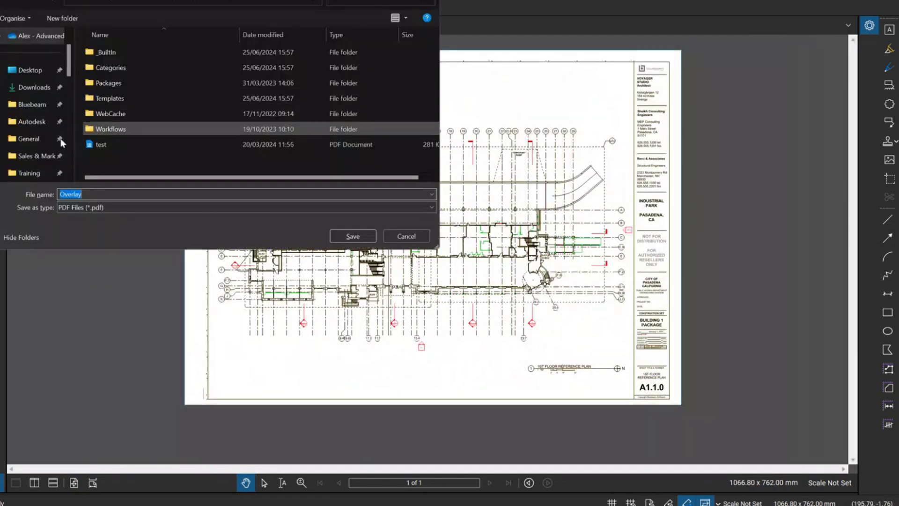
scroll(46, 149, "down", 5)
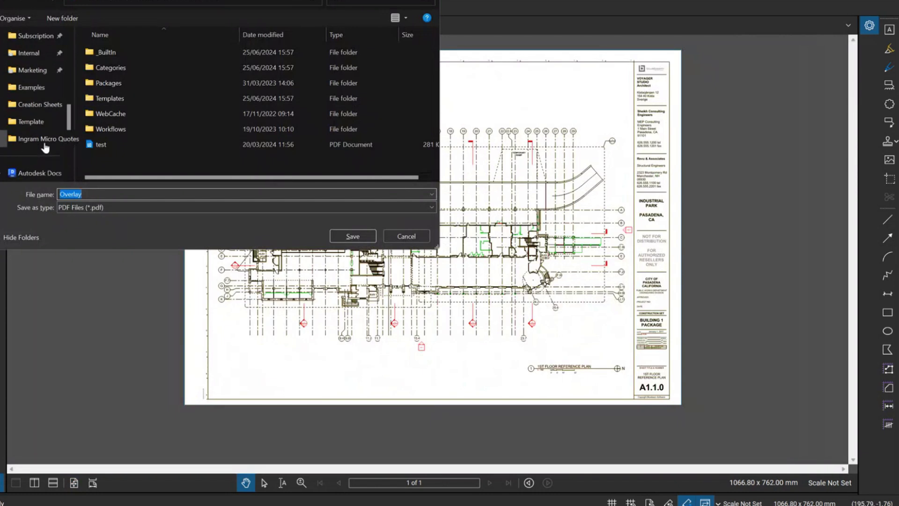
scroll(42, 146, "up", 5)
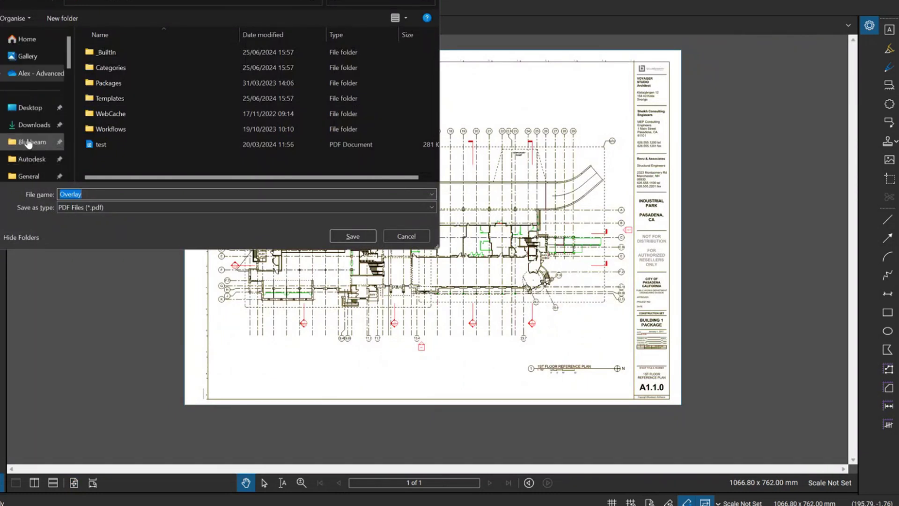
left_click(28, 142)
scroll(131, 118, "down", 10)
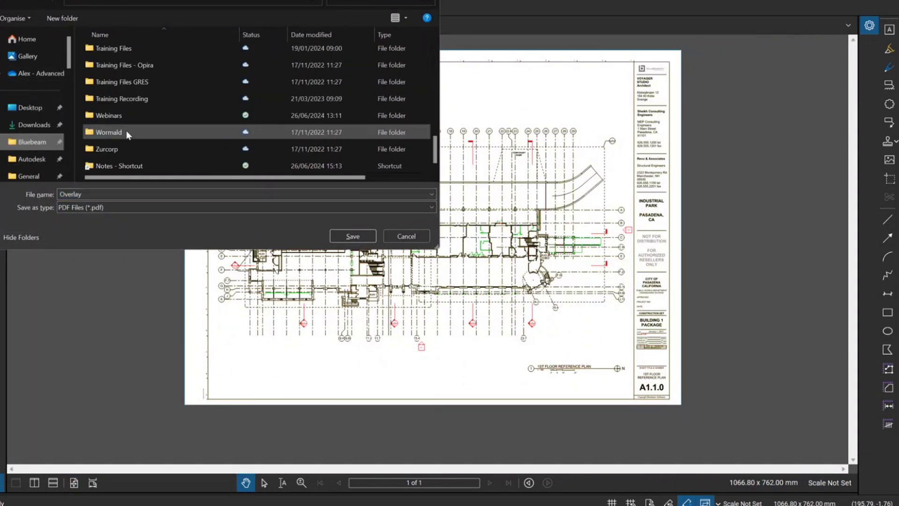
double_click(125, 130)
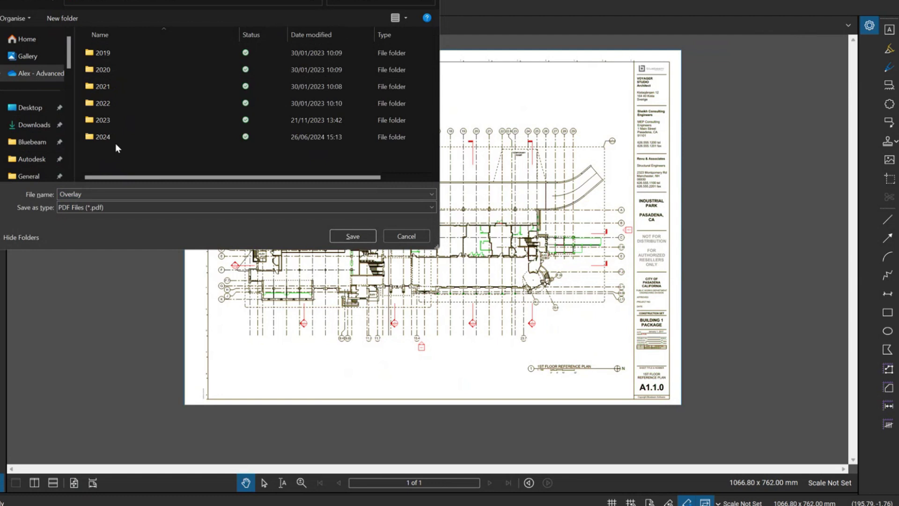
double_click(115, 141)
double_click(114, 52)
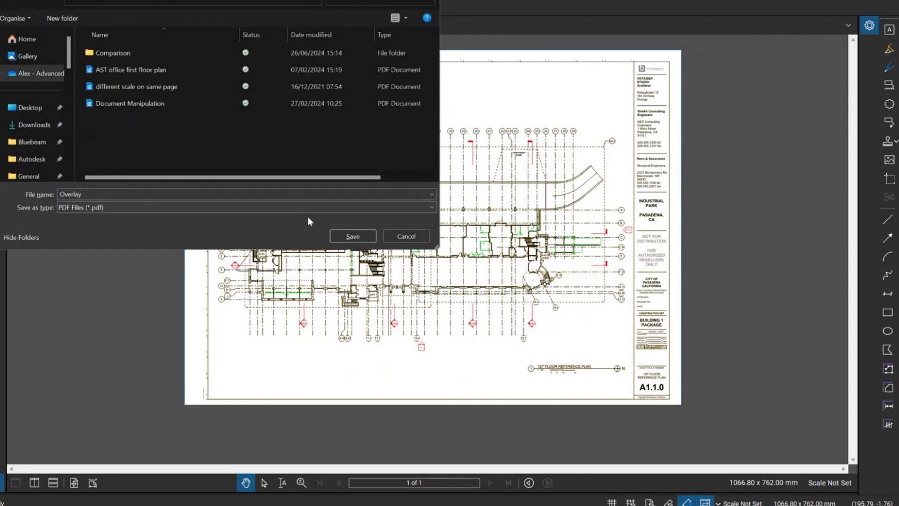
double_click(109, 52)
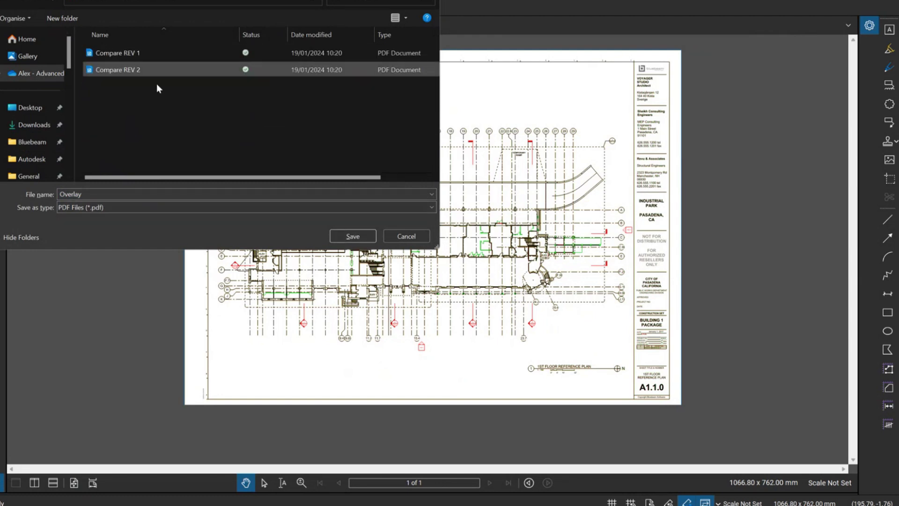
left_click(354, 236)
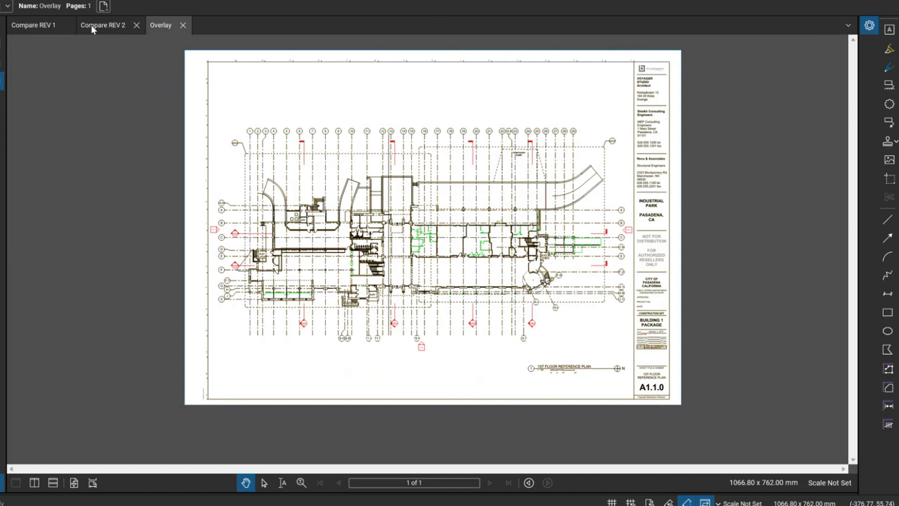
- Close Compare REV 2 and start Compare Documents from Compare REV 1
left_click(114, 28)
left_click(136, 25)
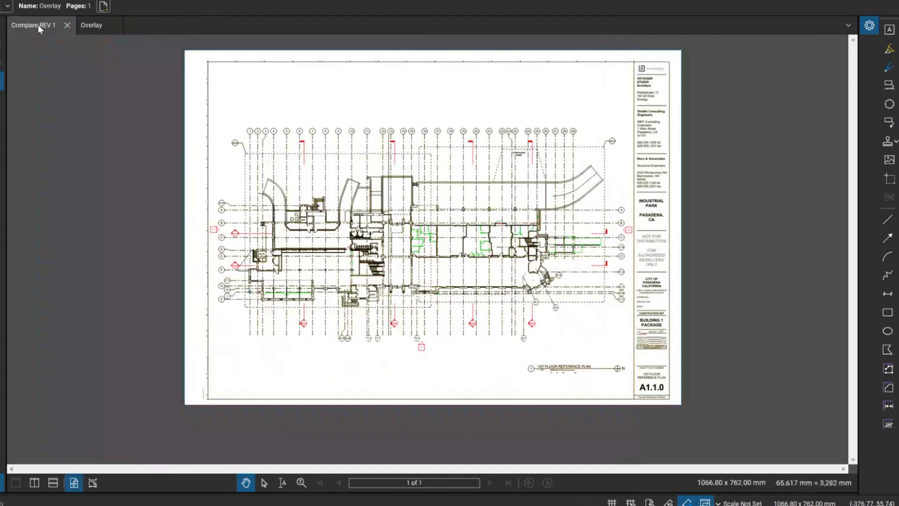
left_click(35, 25)
left_click(123, 1)
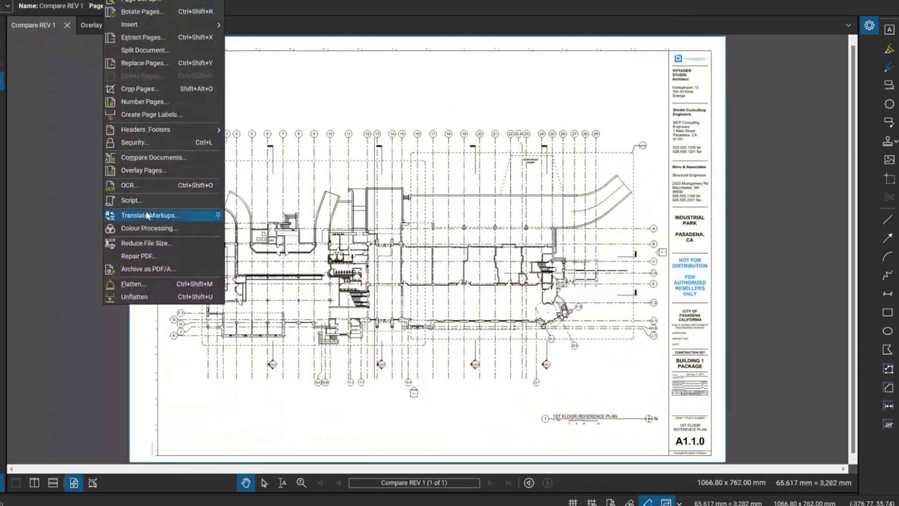
left_click(140, 158)
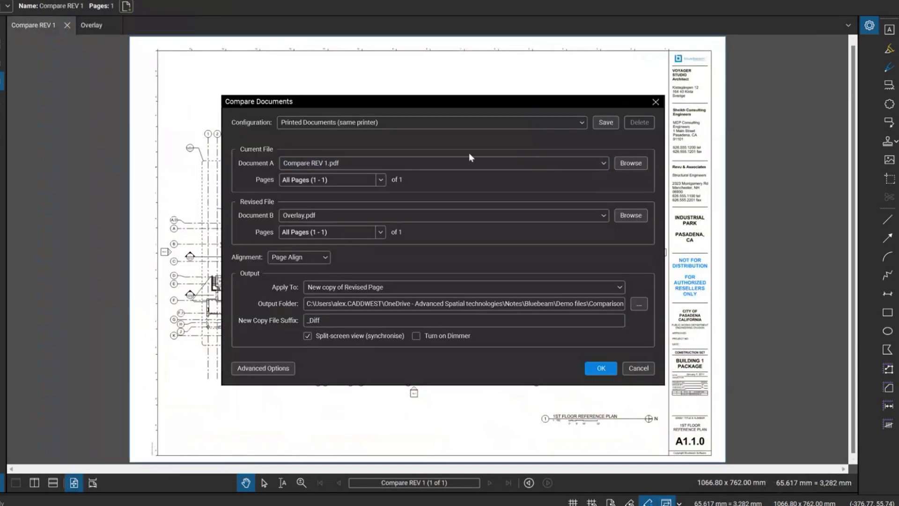
- Review the Document A, Document B and alignment choices for the document comparison
left_click(287, 164)
left_click(247, 161)
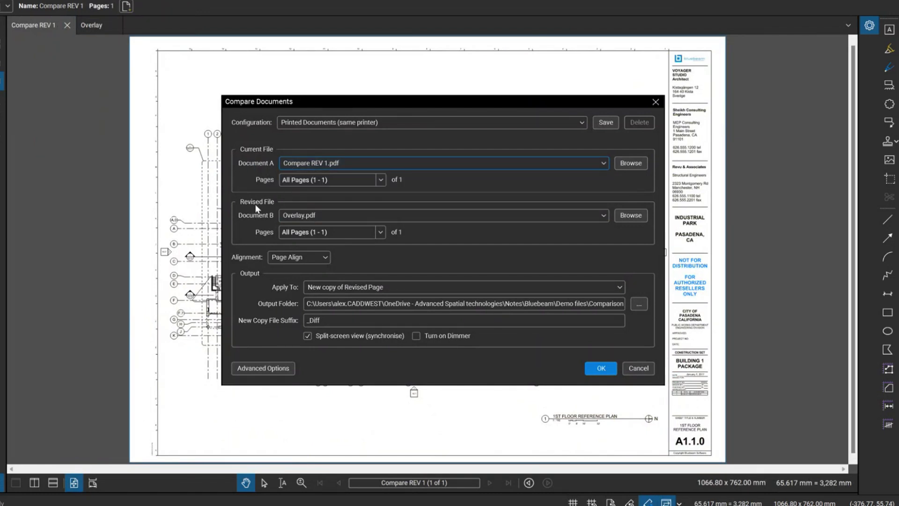
left_click(292, 216)
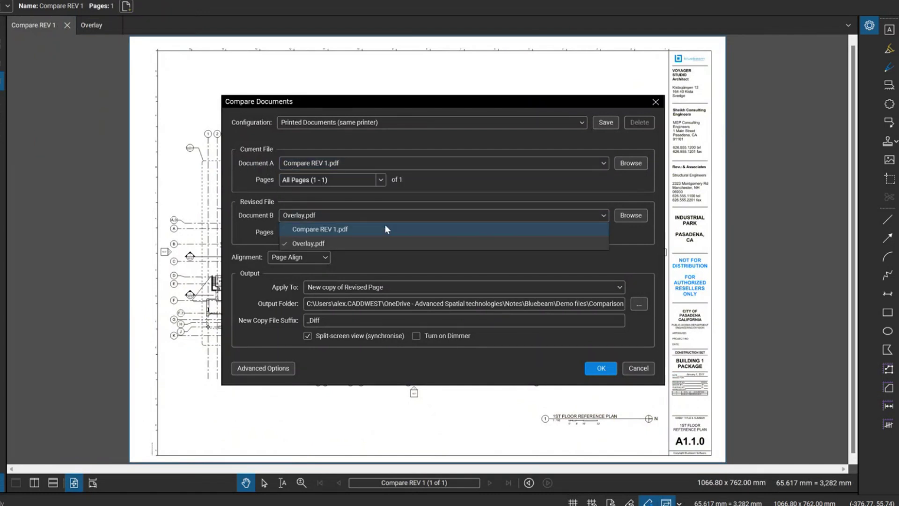
left_click(254, 216)
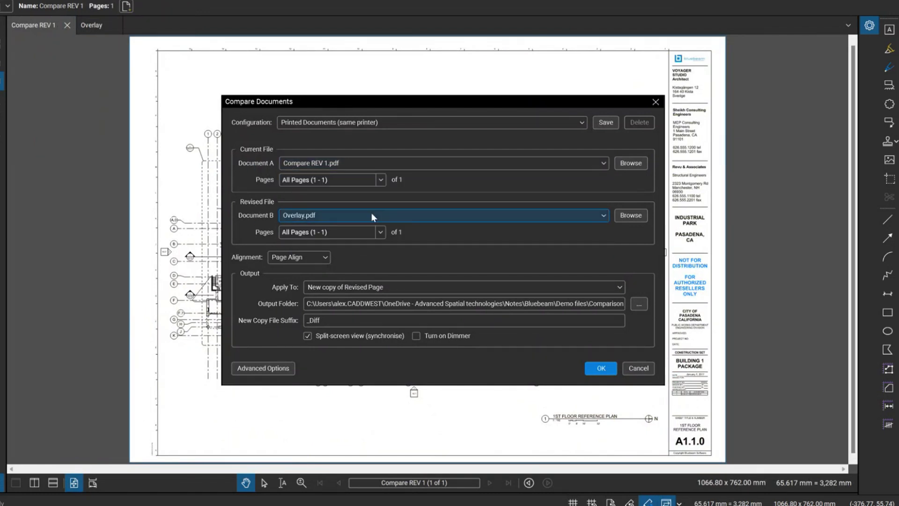
left_click(309, 259)
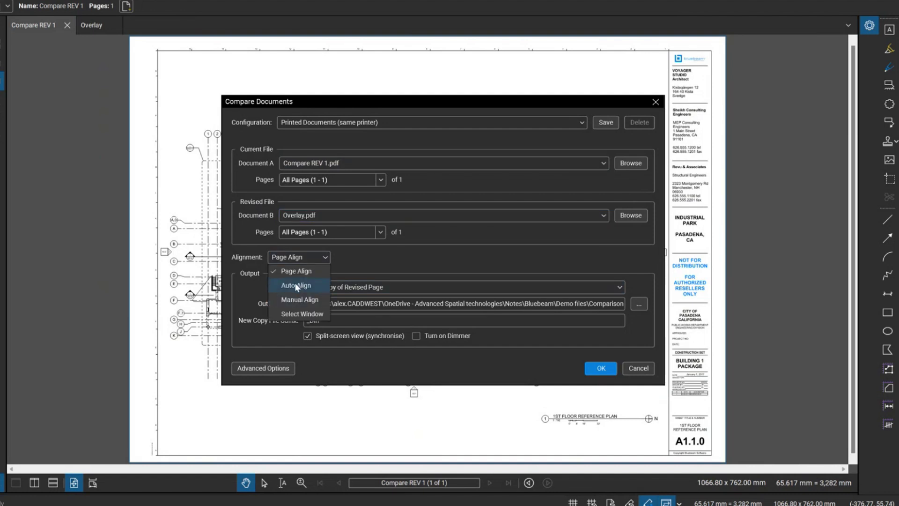
left_click(441, 267)
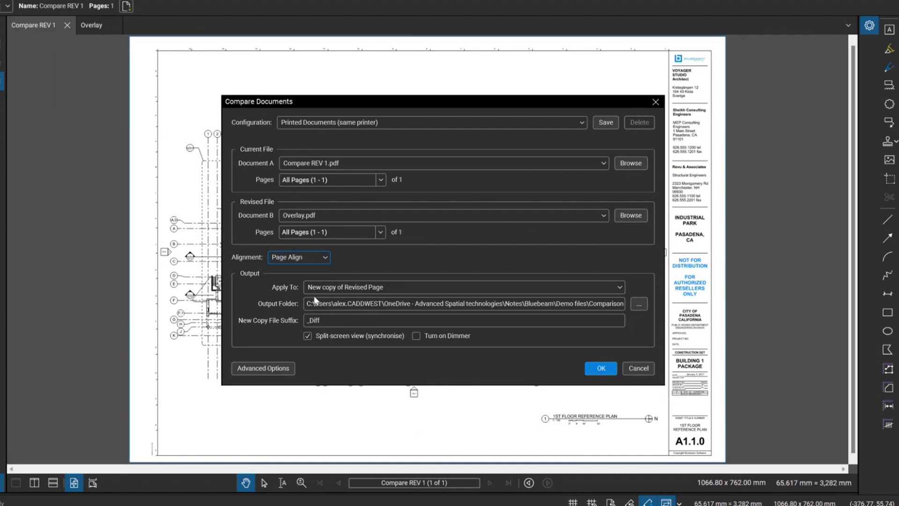
- Set the output folder to Bluebeam\Webinars\2024\Files\Comparison and run the comparison of Compare REV 1 with Overlay
left_click_drag(326, 303, 673, 307)
left_click(639, 304)
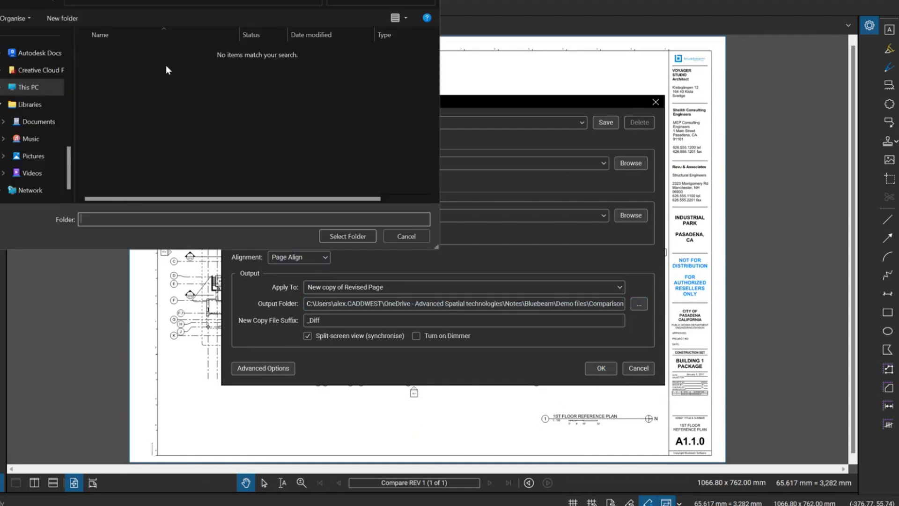
scroll(55, 95, "up", 5)
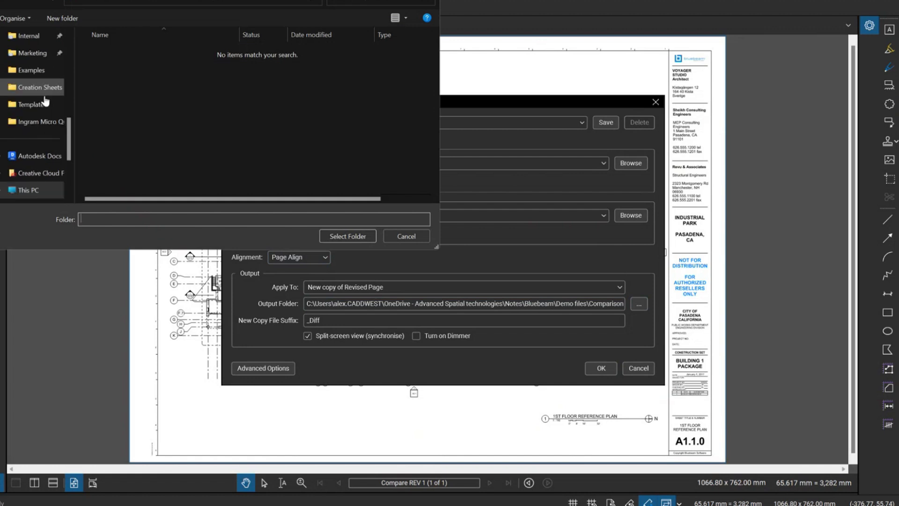
scroll(31, 138, "up", 5)
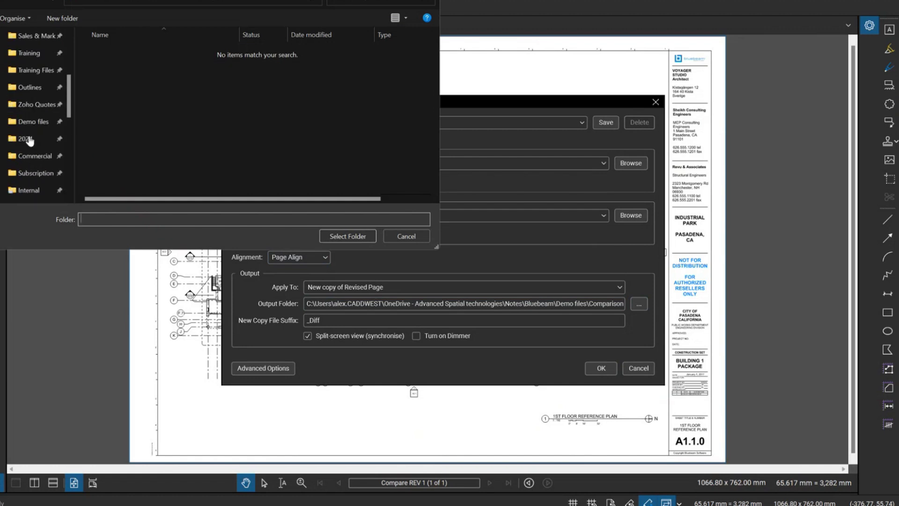
left_click(31, 129)
scroll(155, 125, "down", 5)
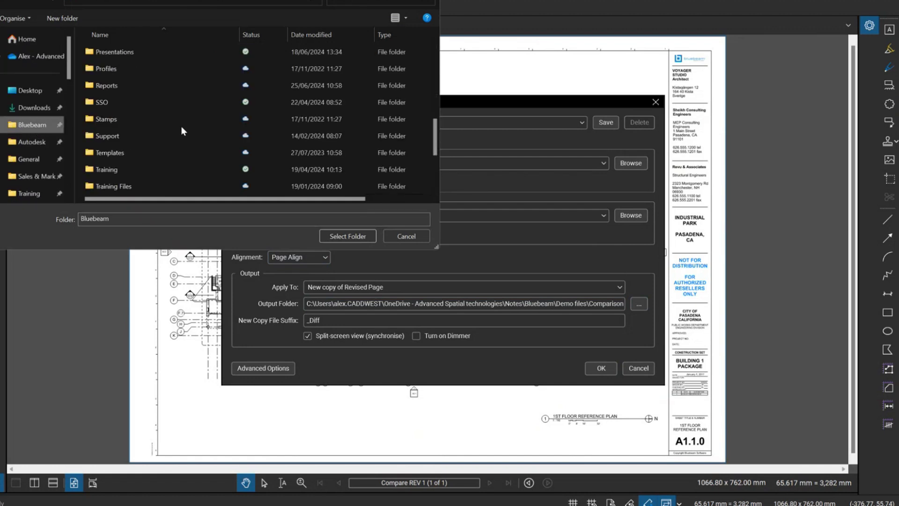
scroll(150, 164, "down", 3)
double_click(108, 134)
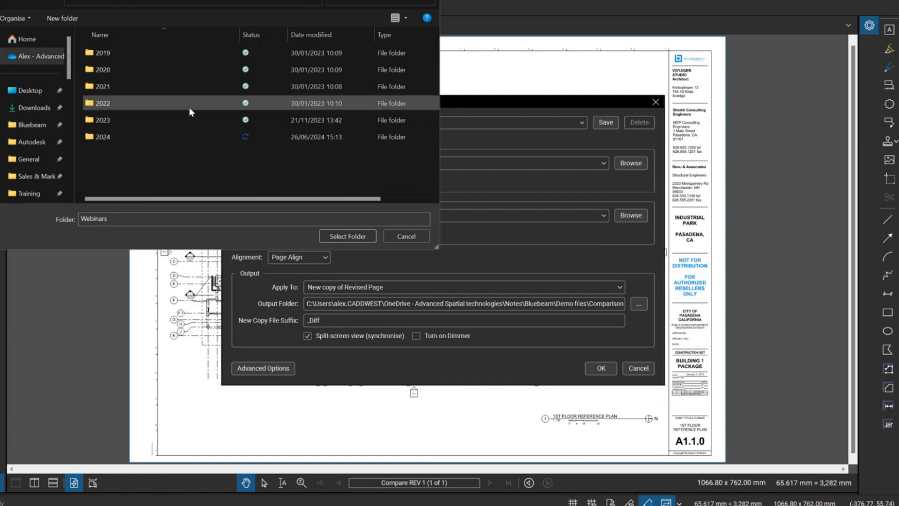
double_click(135, 139)
double_click(101, 53)
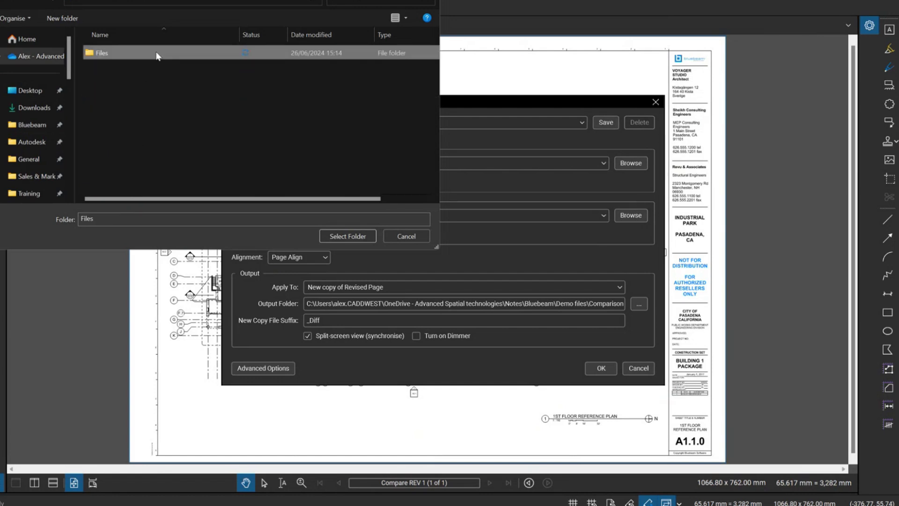
double_click(143, 51)
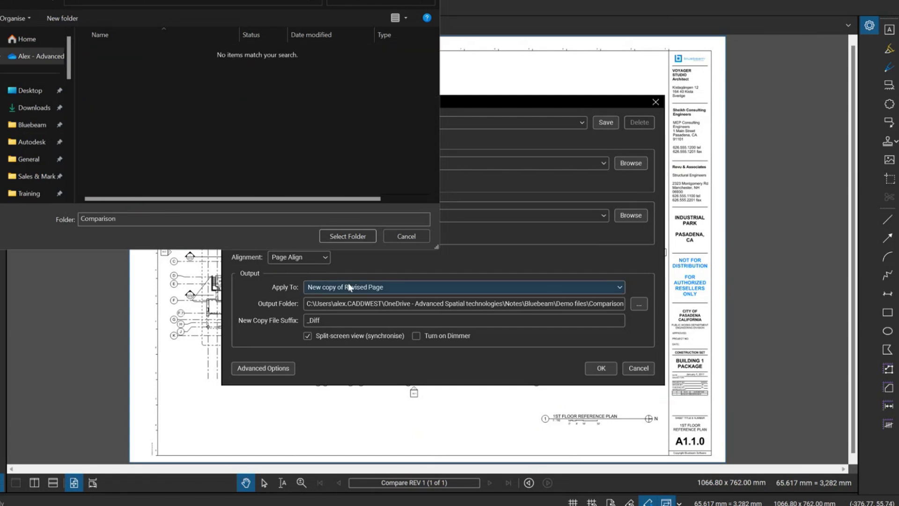
left_click(354, 236)
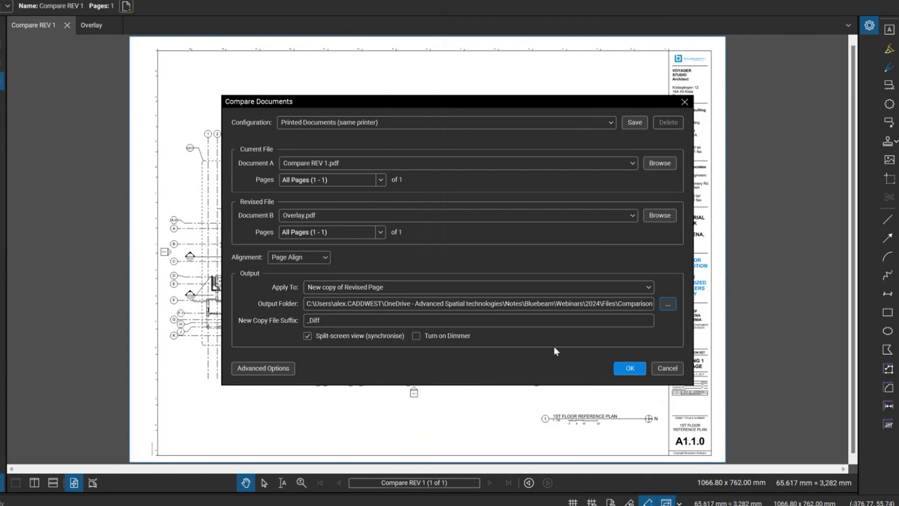
left_click(623, 367)
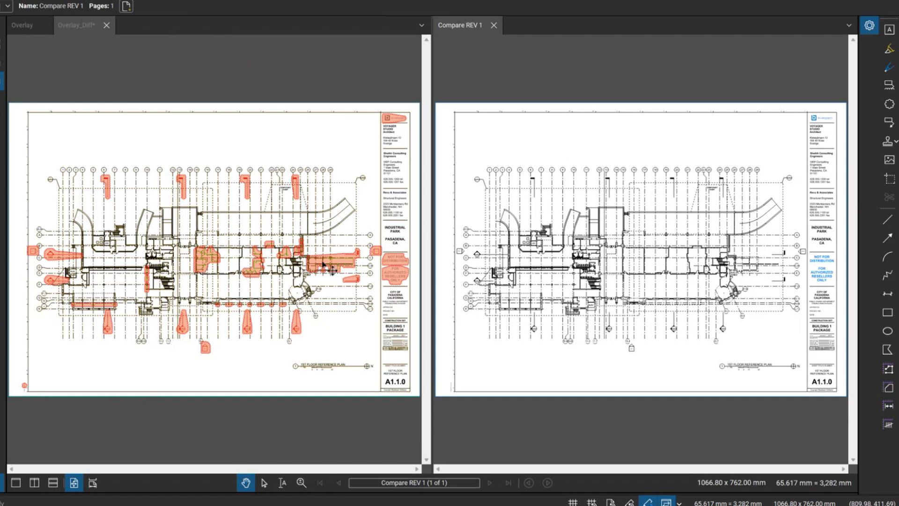
- Examine the clouded differences in Overlay_Diff against Compare REV 1 in the synchronised split view, including the central rooms
scroll(318, 252, "up", 3)
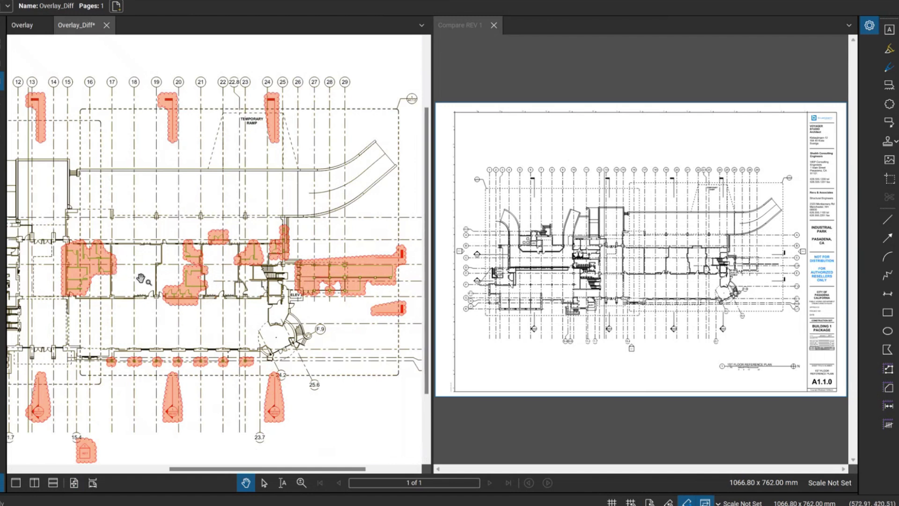
scroll(162, 305, "down", 1)
scroll(154, 300, "up", 1)
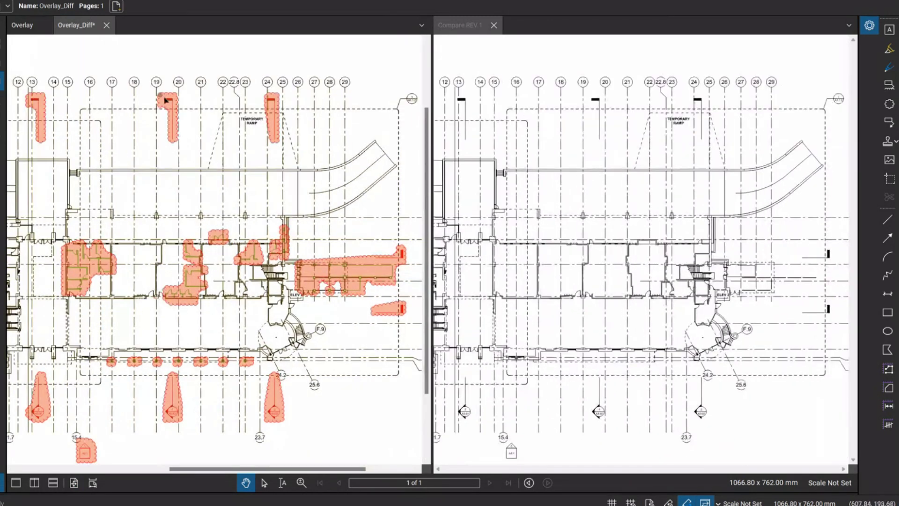
scroll(177, 104, "up", 3)
scroll(94, 196, "down", 5)
scroll(187, 206, "up", 3)
scroll(182, 243, "up", 2)
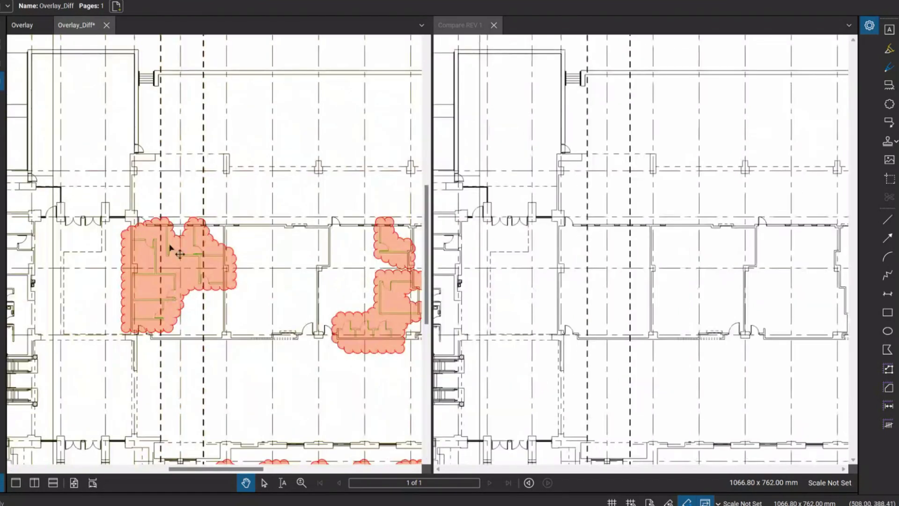
scroll(253, 271, "down", 1)
scroll(255, 281, "down", 3)
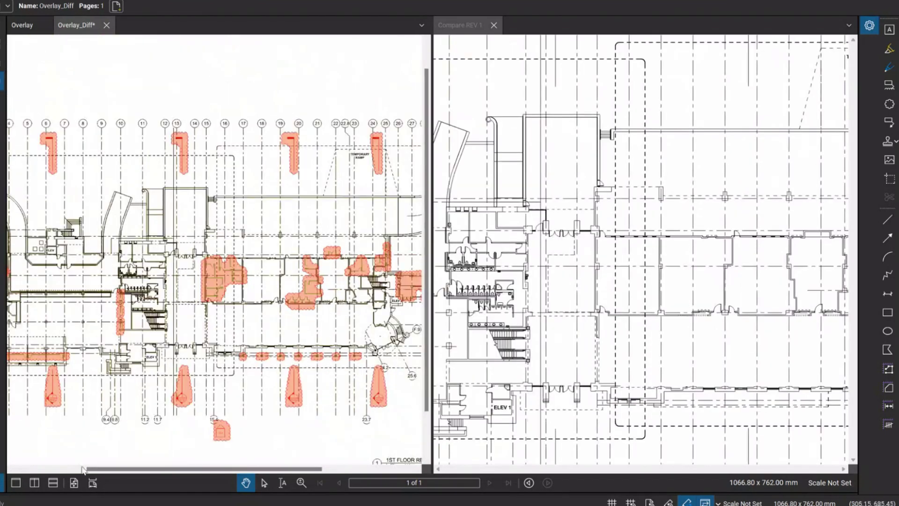
- Close the Compare REV 1 and Overlay documents, keeping only Overlay_Diff open
left_click(472, 27)
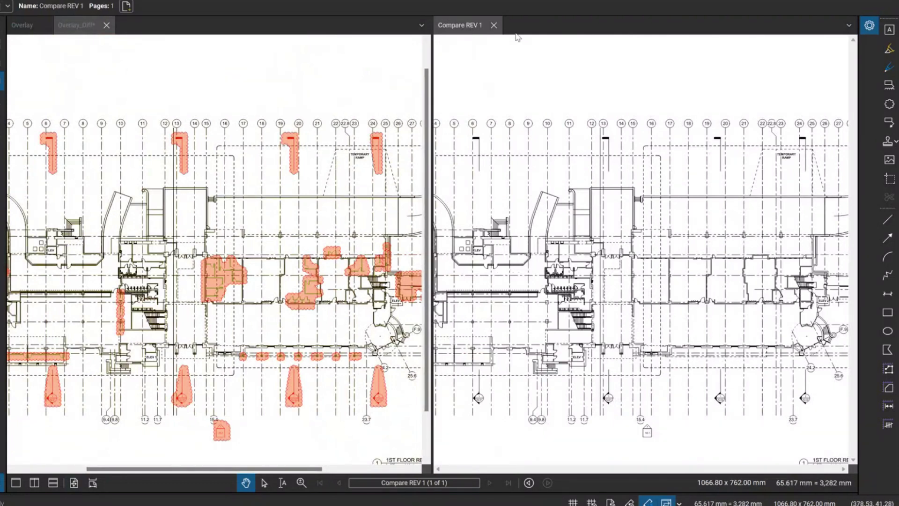
left_click(494, 25)
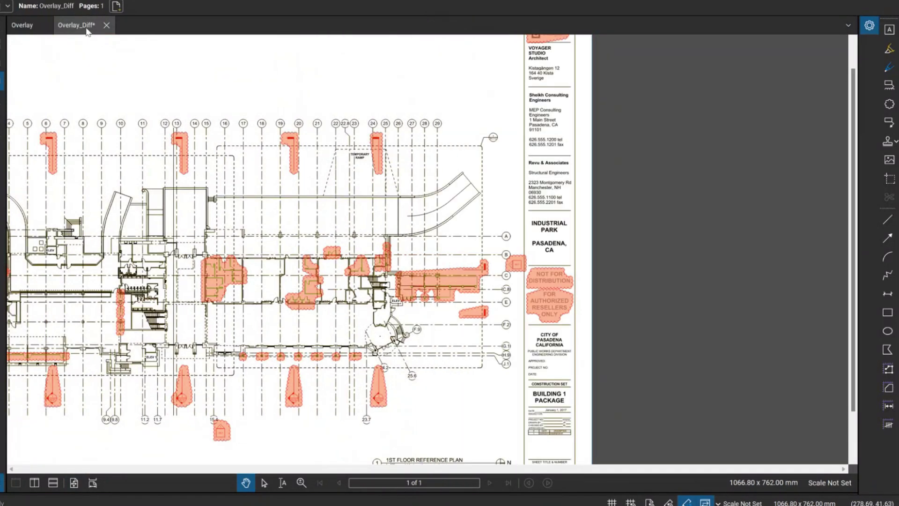
left_click(6, 34)
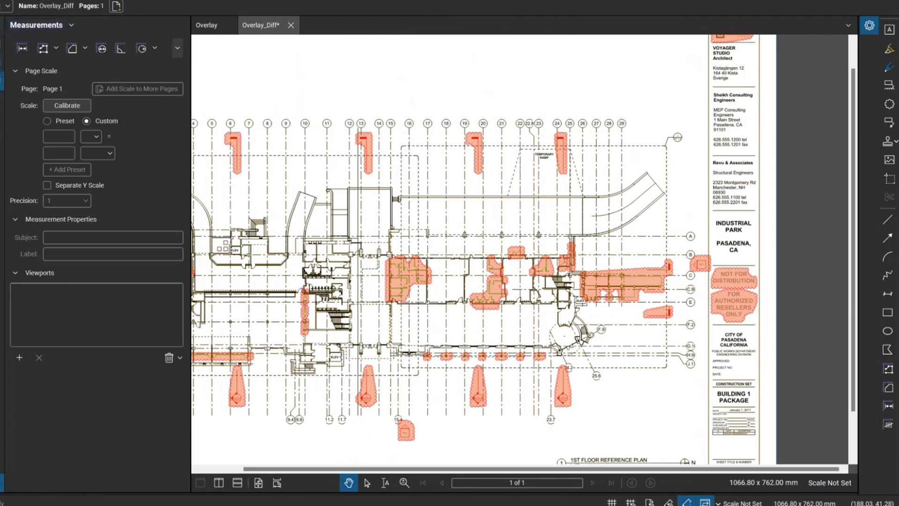
left_click(5, 33)
left_click(28, 25)
left_click(56, 25)
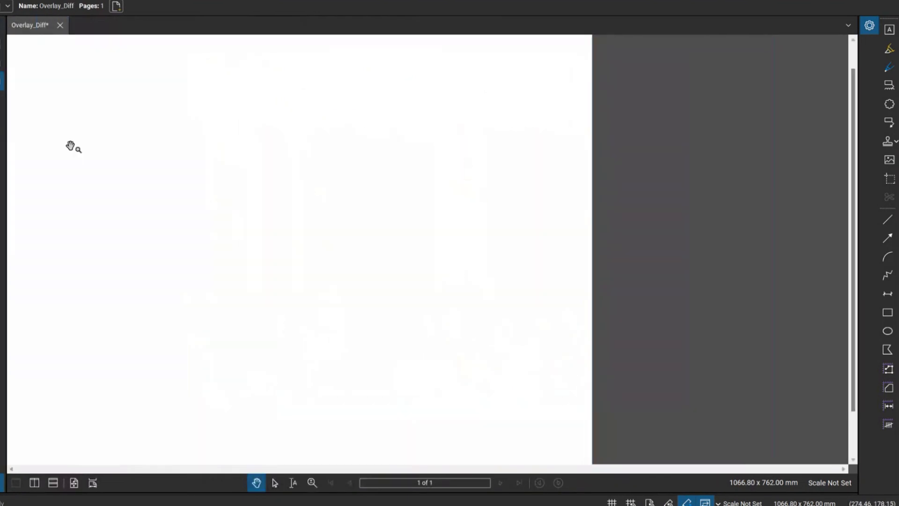
- Unlock all the difference clouds on the Overlay_Diff sheet
scroll(125, 179, "down", 2)
scroll(323, 215, "up", 1)
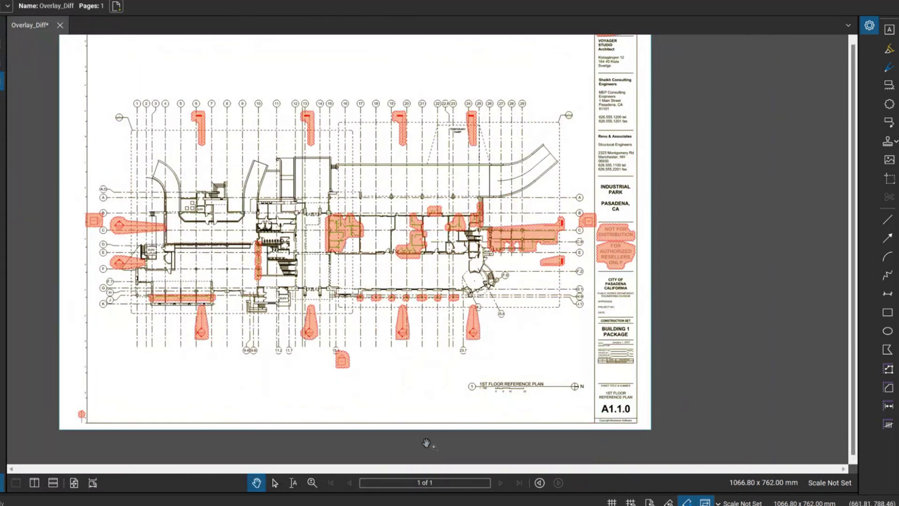
scroll(571, 289, "down", 2)
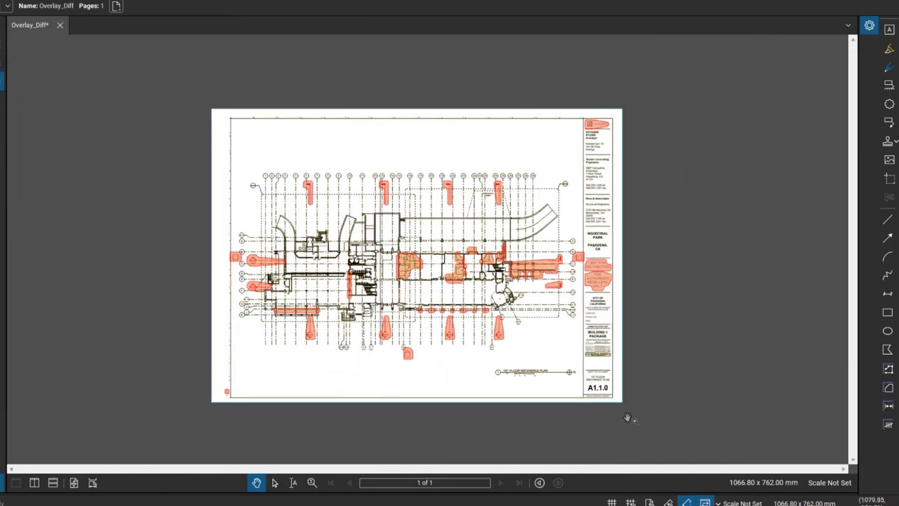
key("ctrl+a")
right_click(609, 356)
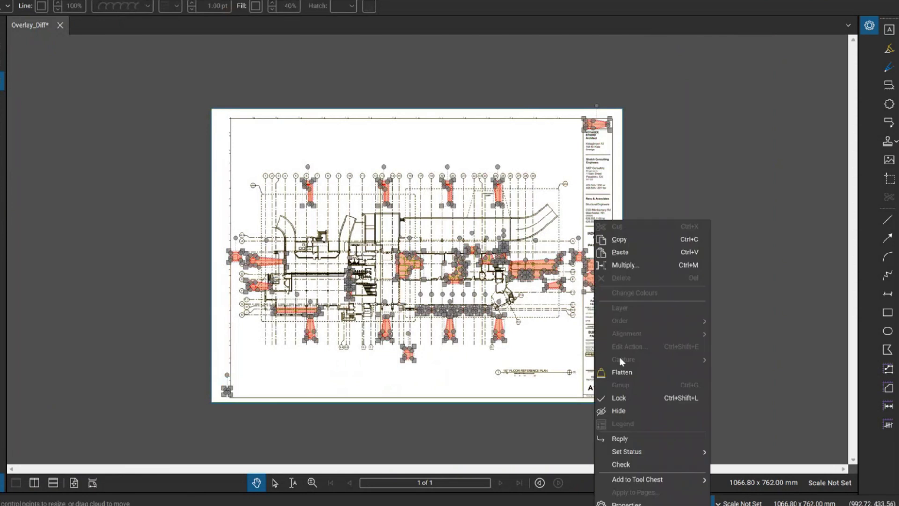
left_click(629, 397)
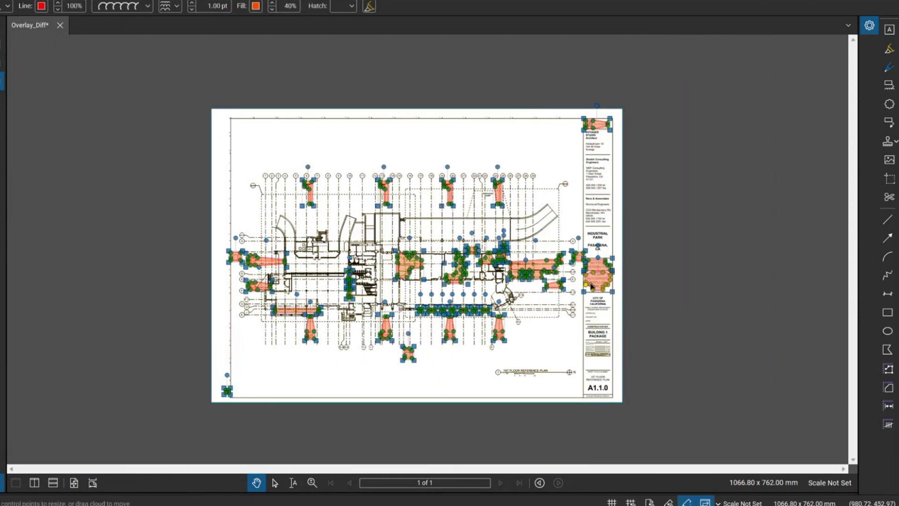
left_click(593, 313)
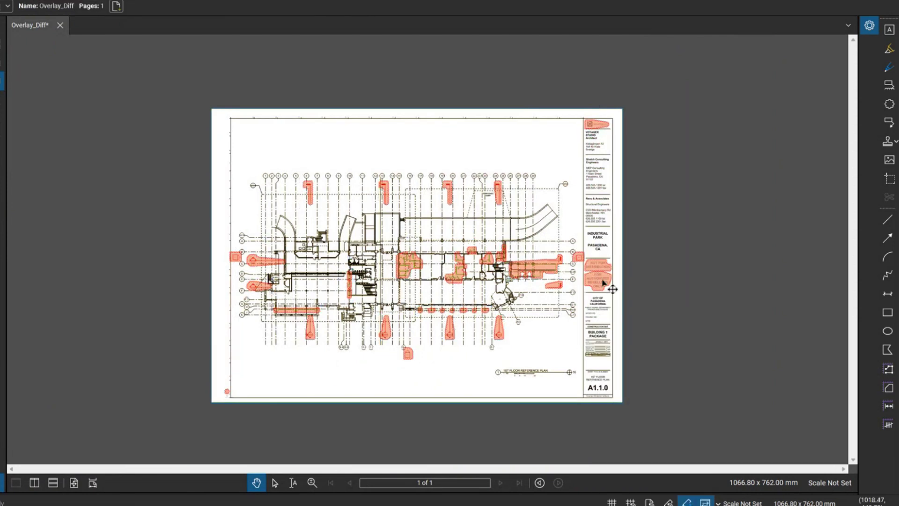
- Delete the difference clouds over the title block's distribution notices, its logo and the sheet's lower-left corner
left_click(602, 268)
key("Delete")
left_click(599, 124)
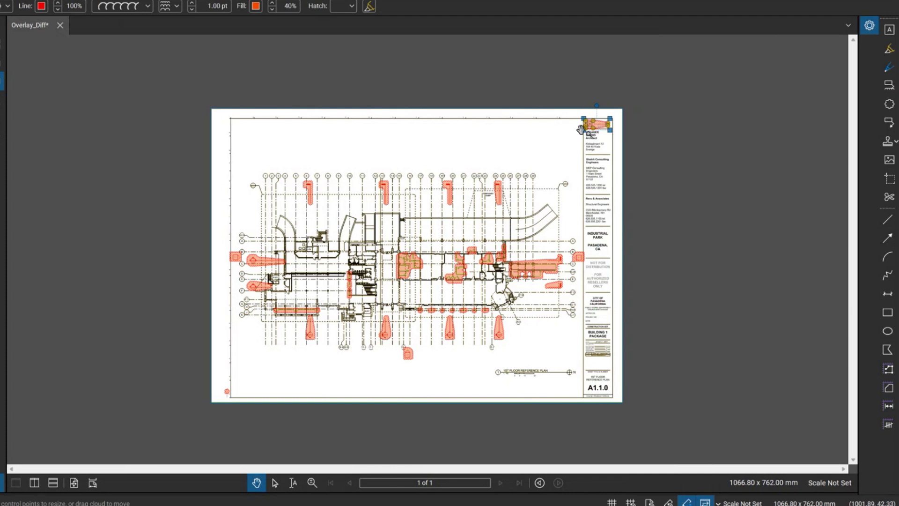
key("Delete")
left_click(227, 392)
key("Delete")
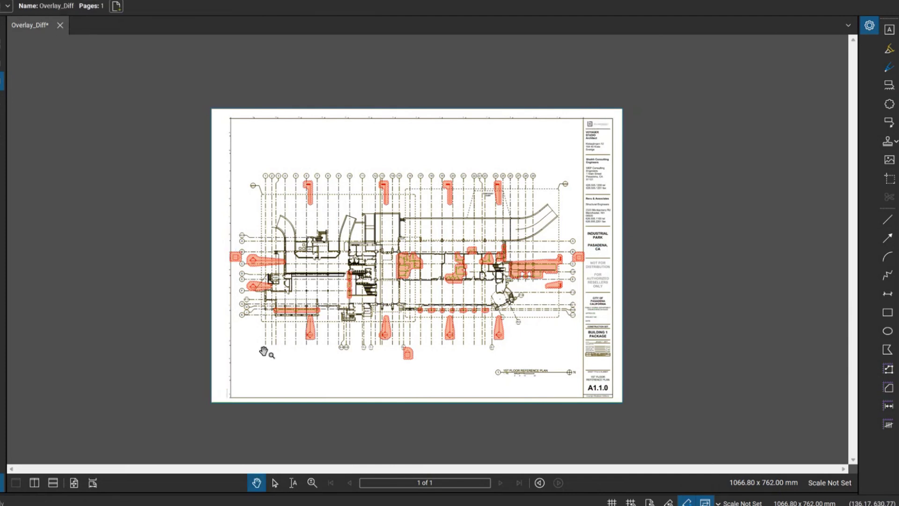
- Show the Markups List and hide its Measurement and Label columns, keeping Subject, Comments, Date and Author
left_click(3, 485)
scroll(265, 378, "up", 1)
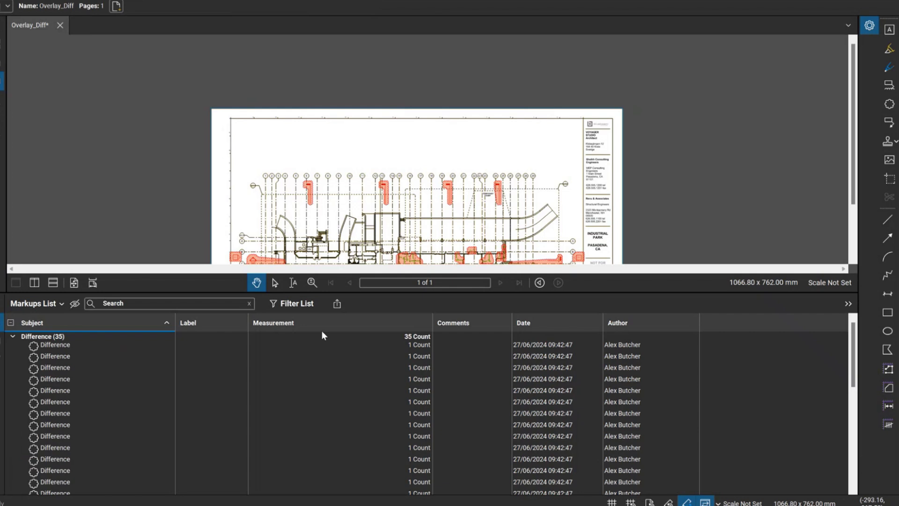
left_click(34, 304)
mouse_move(29, 321)
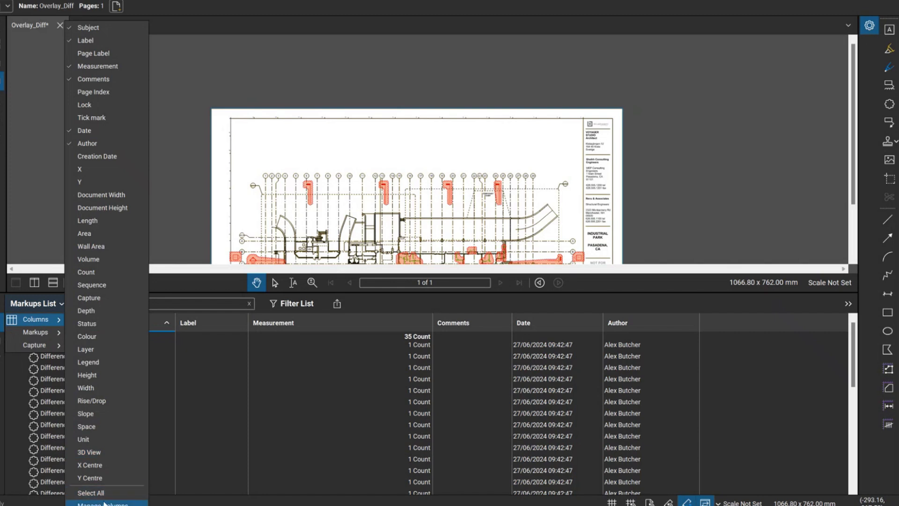
left_click(94, 133)
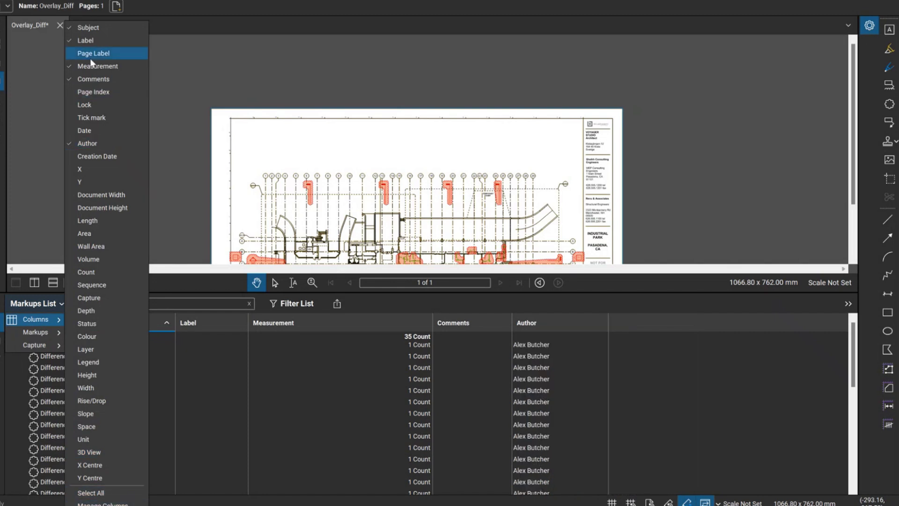
left_click(82, 130)
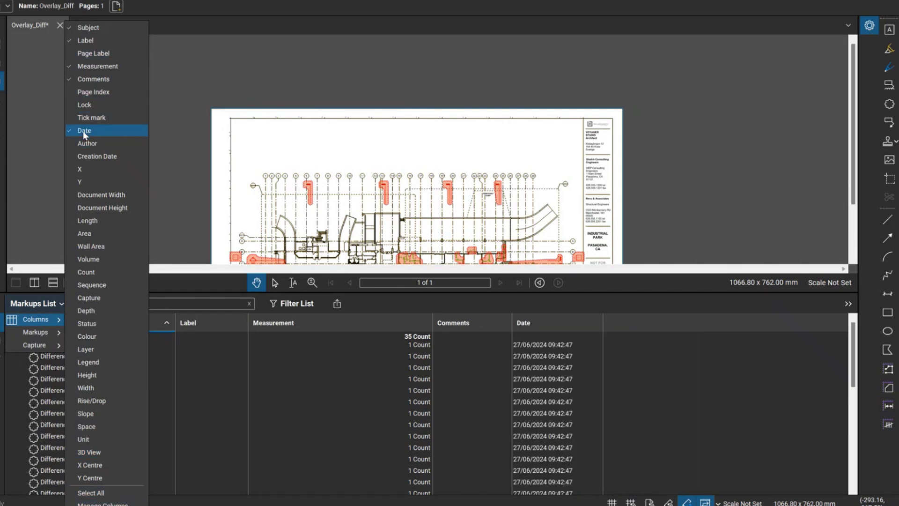
left_click(80, 66)
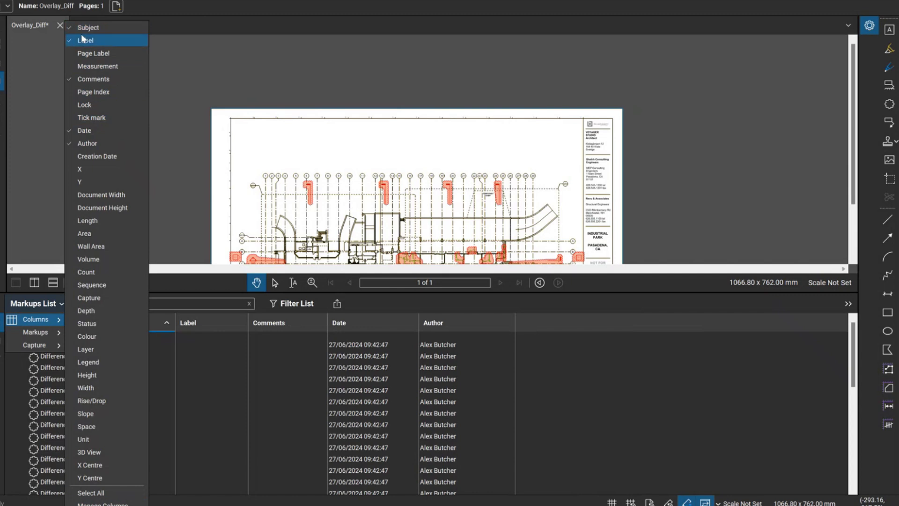
left_click(84, 41)
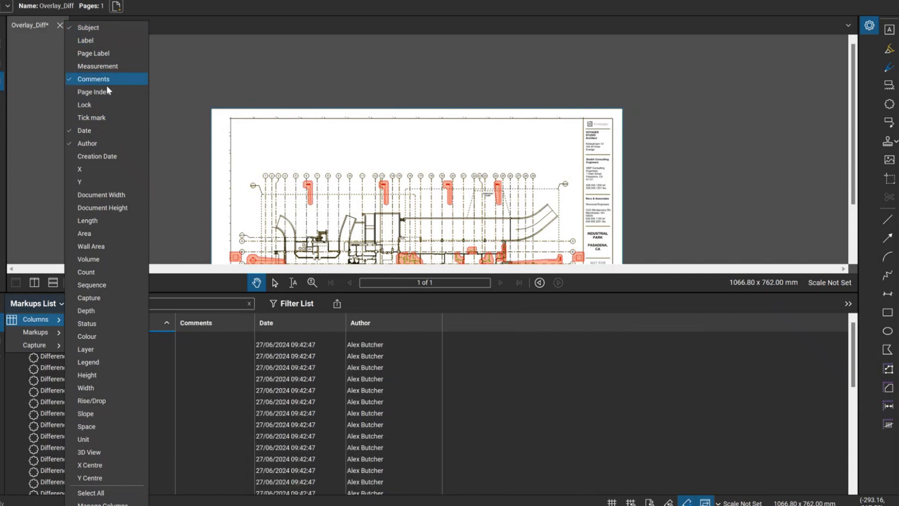
left_click(480, 303)
left_click_drag(254, 319, 341, 318)
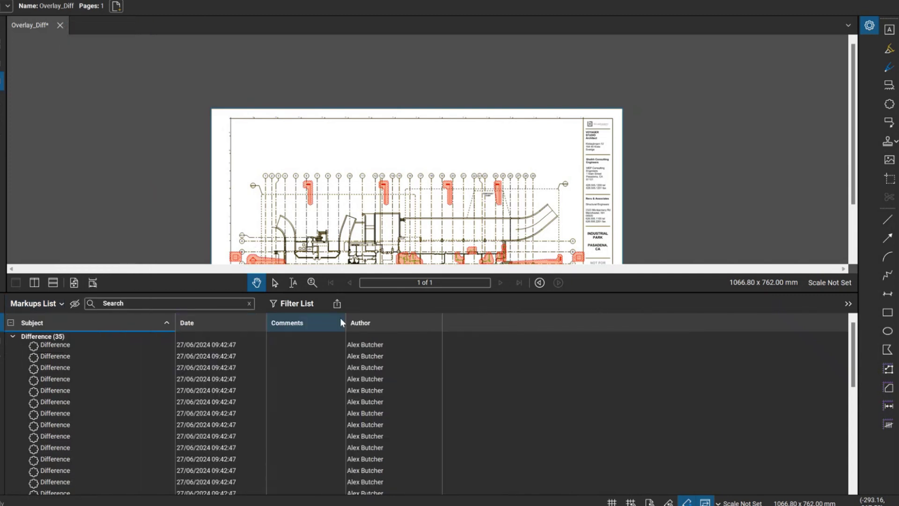
scroll(400, 205, "down", 3)
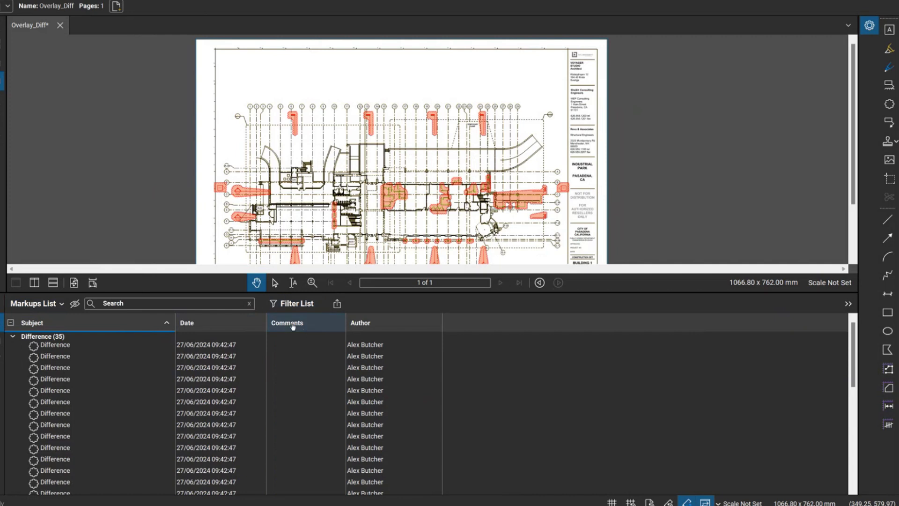
left_click_drag(293, 327, 187, 326)
- Add the comment "Rooms added" to the difference cloud over the westernmost of the central rooms
left_click(166, 410)
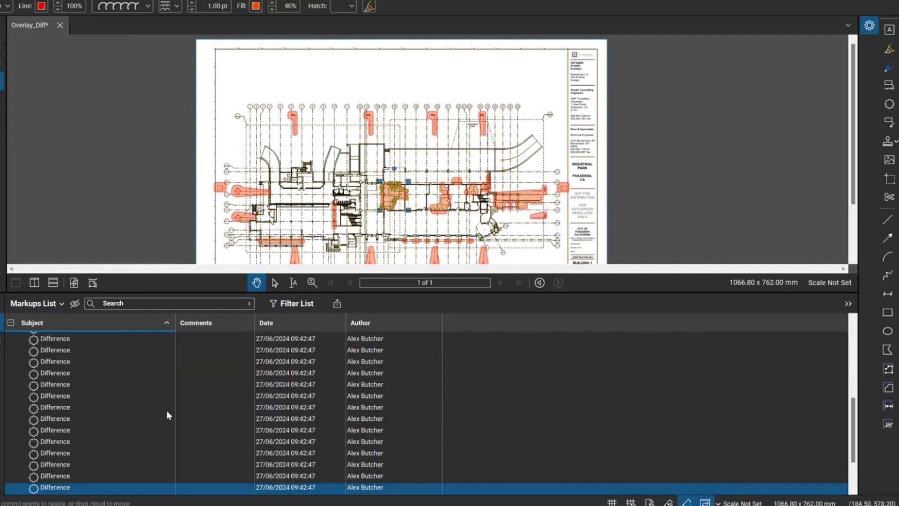
left_click(188, 488)
type("Rooms added")
key("Return")
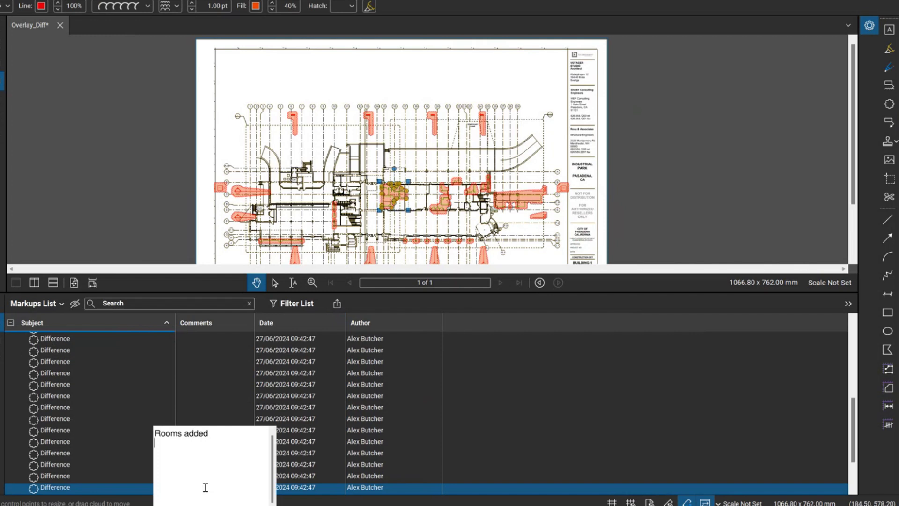
- Add the comment "Building Extended" to the large difference cloud over the building's eastern end
left_click(529, 204)
left_click(185, 336)
type("Build")
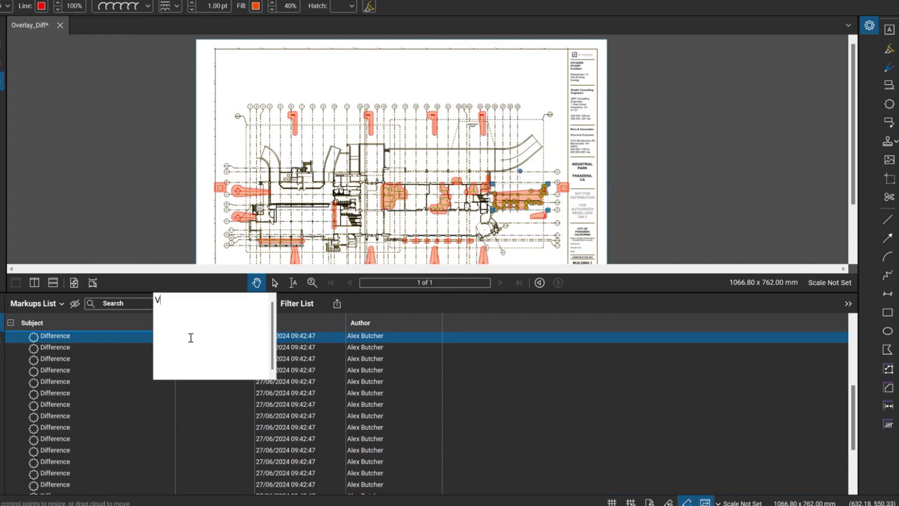
type("ing Extended")
key("Return")
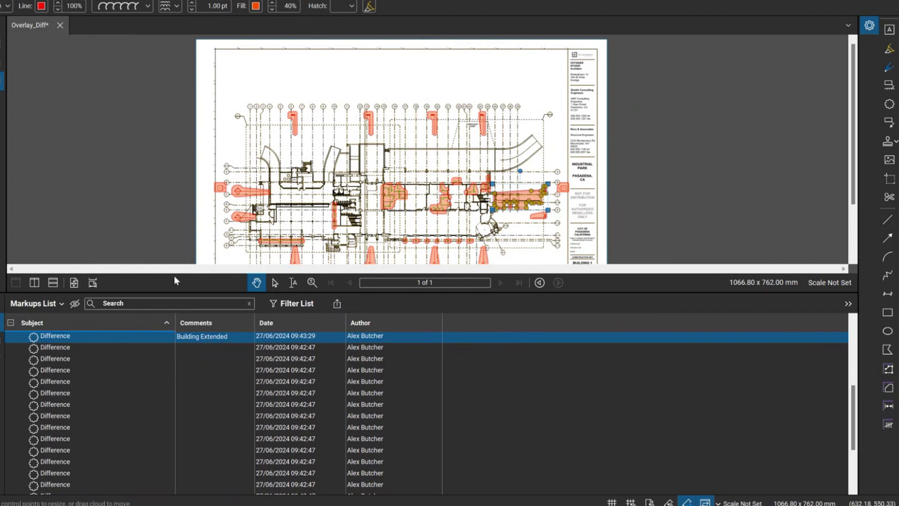
- Create a PDF markup summary of Overlay_Diff, appended and hyperlinked to the current PDF, with large thumbnails
left_click(337, 304)
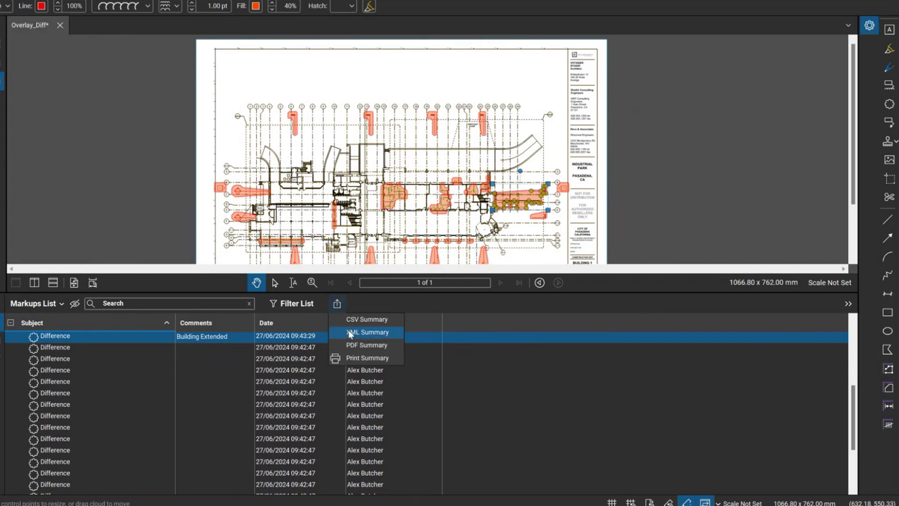
left_click(367, 345)
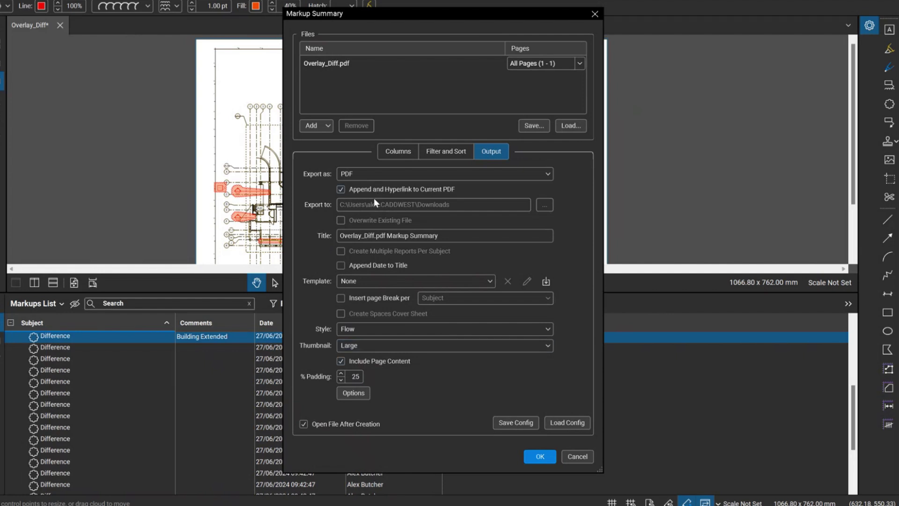
left_click(536, 459)
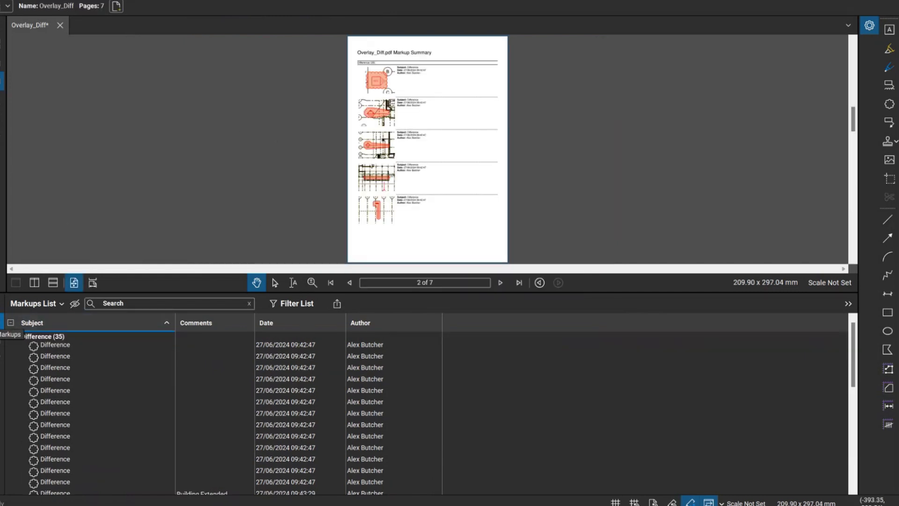
- Hide the Markups List, then follow the first summary entry's link to its cloud on the drawing and return to the summary
left_click(2, 325)
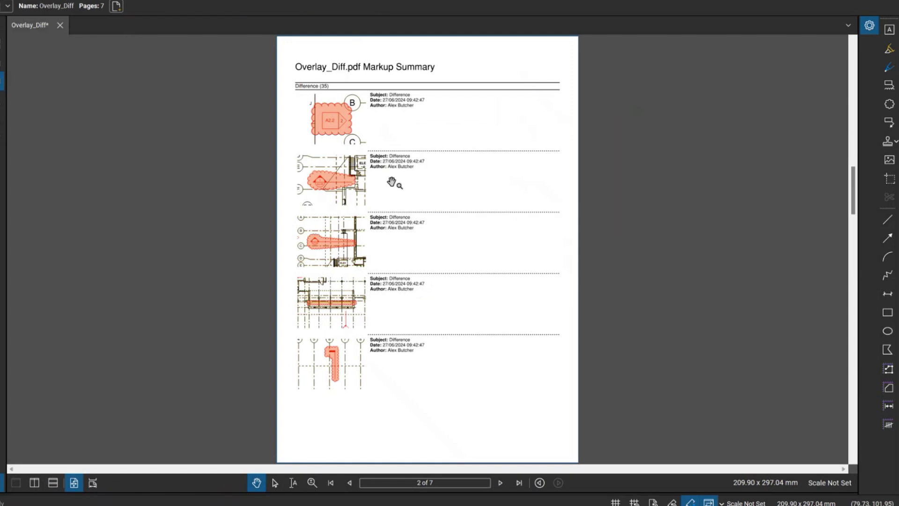
left_click_drag(320, 275, 311, 232)
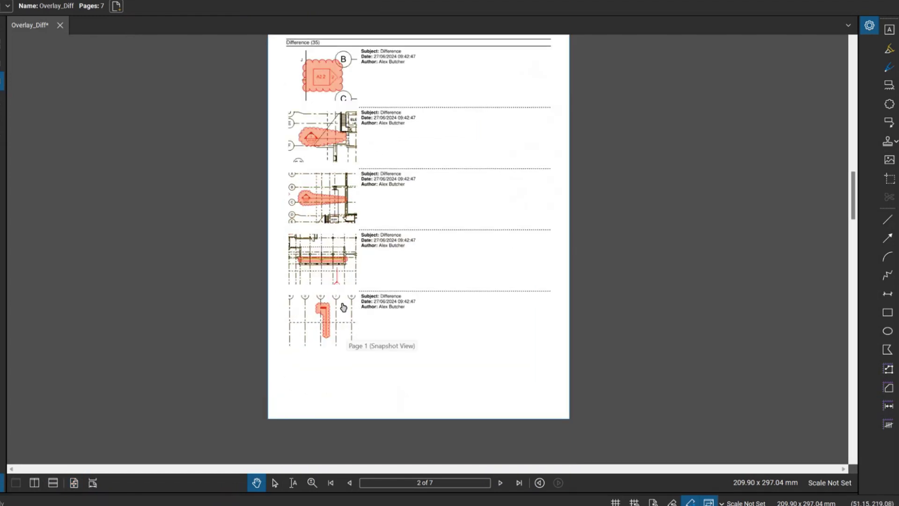
left_click(323, 83)
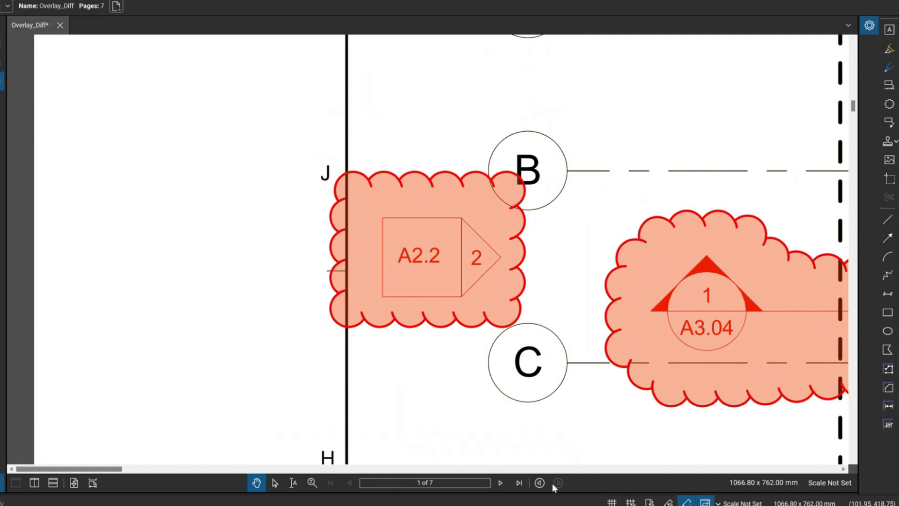
left_click(540, 483)
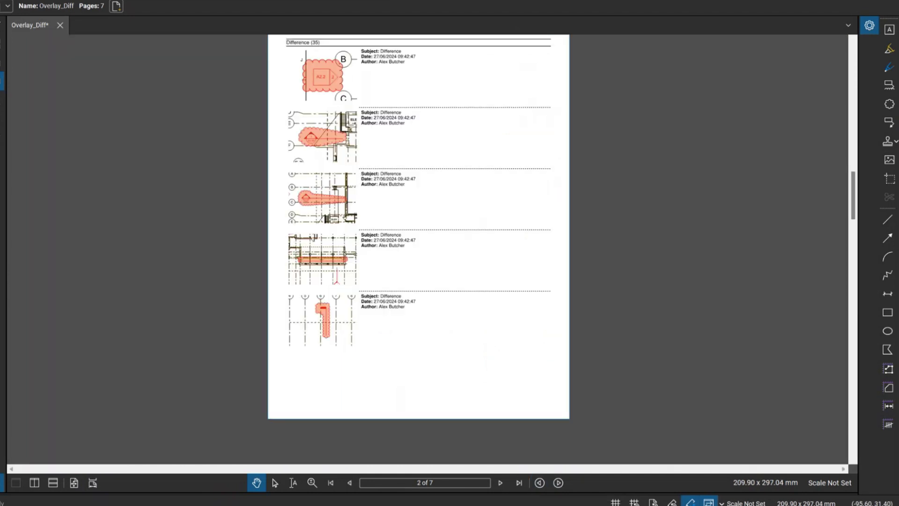
- Review the commented entries on summary pages 4 and 7, following the "Building Extended" link to the drawing and back
left_click(3, 51)
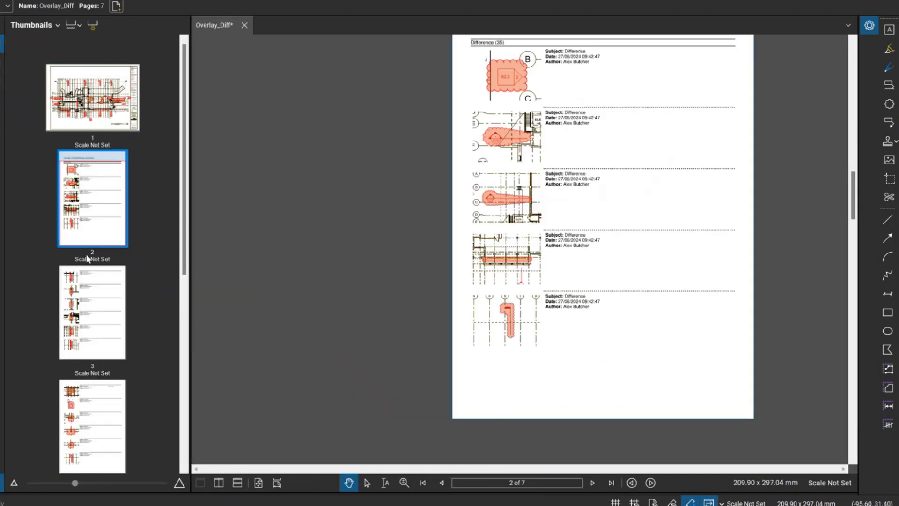
left_click(107, 399)
scroll(621, 134, "up", 5)
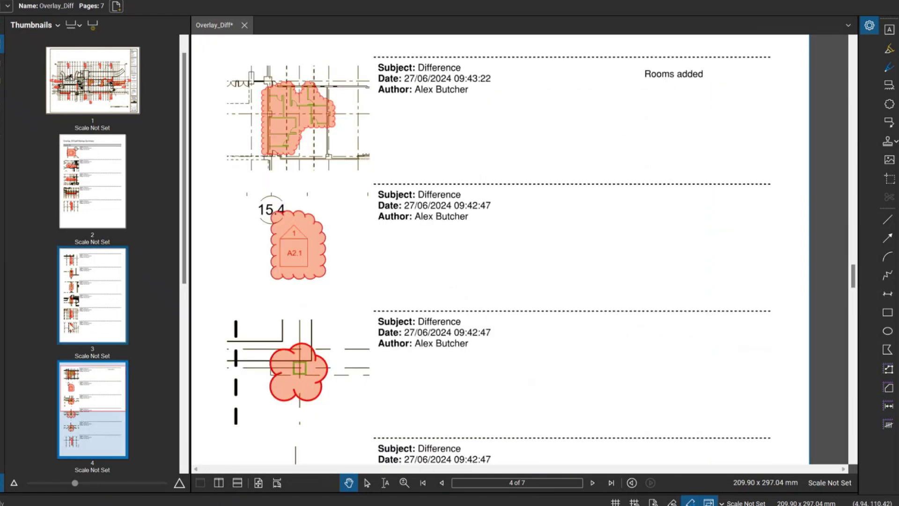
scroll(119, 356, "down", 5)
left_click(101, 402)
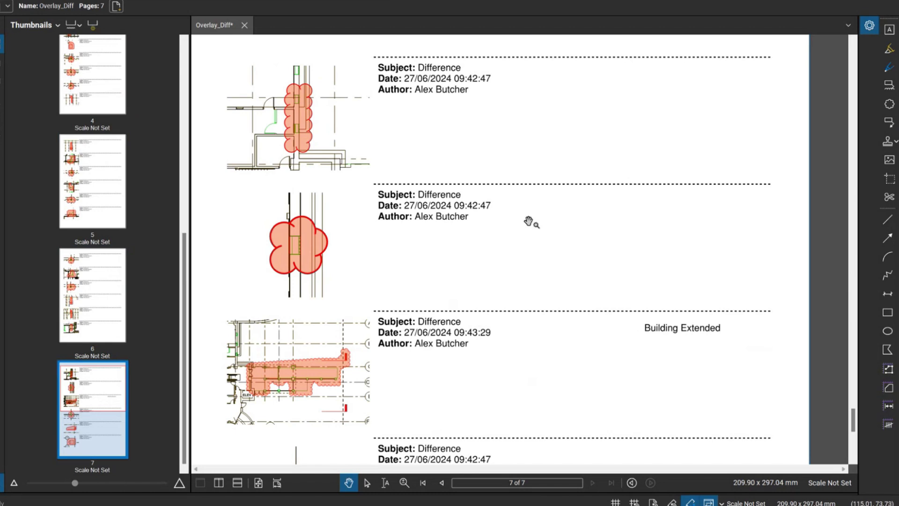
scroll(526, 113, "down", 1)
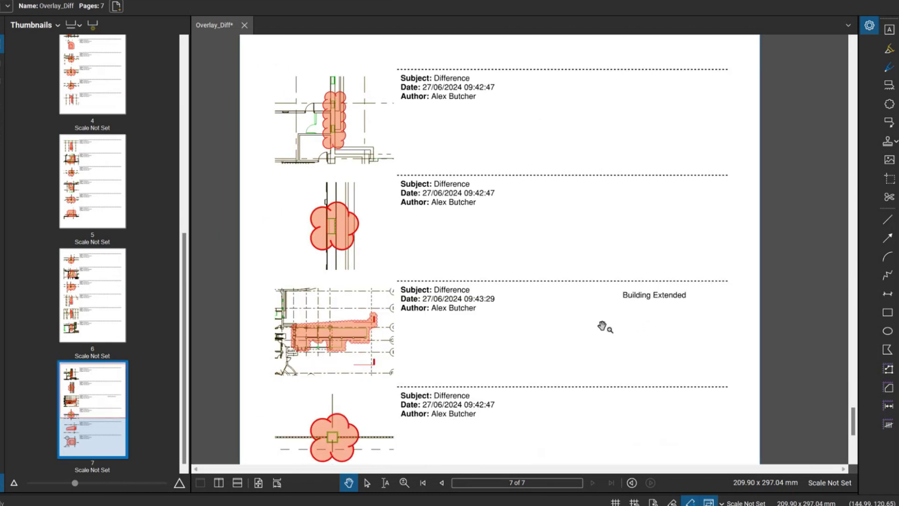
left_click(335, 347)
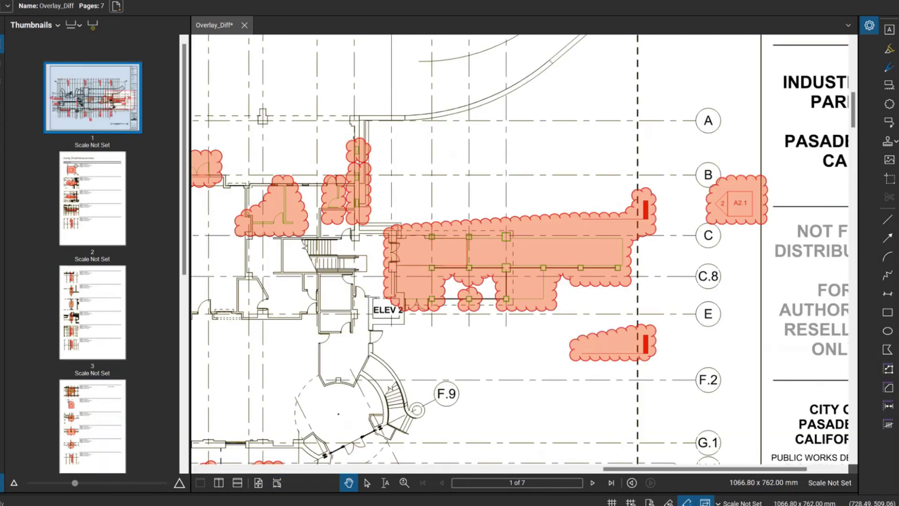
left_click(632, 483)
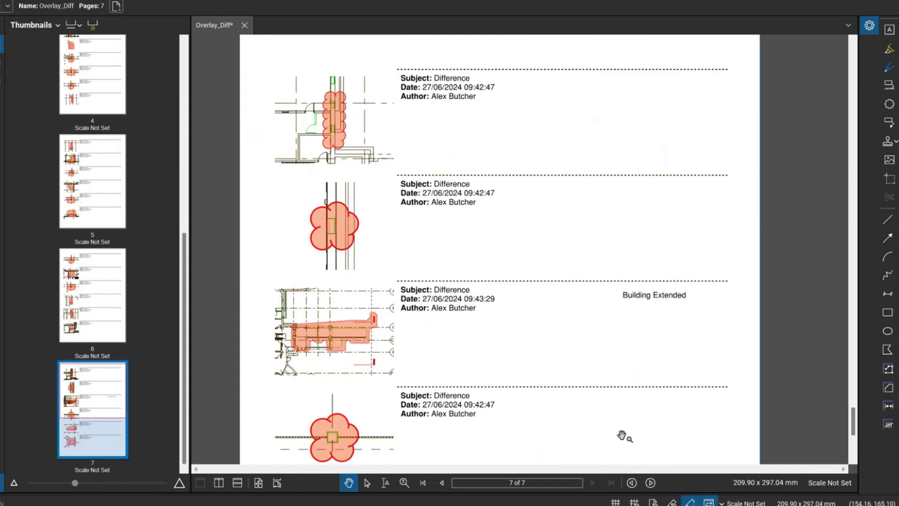
- Close the Overlay_Diff document without saving its changes
scroll(155, 107, "up", 10)
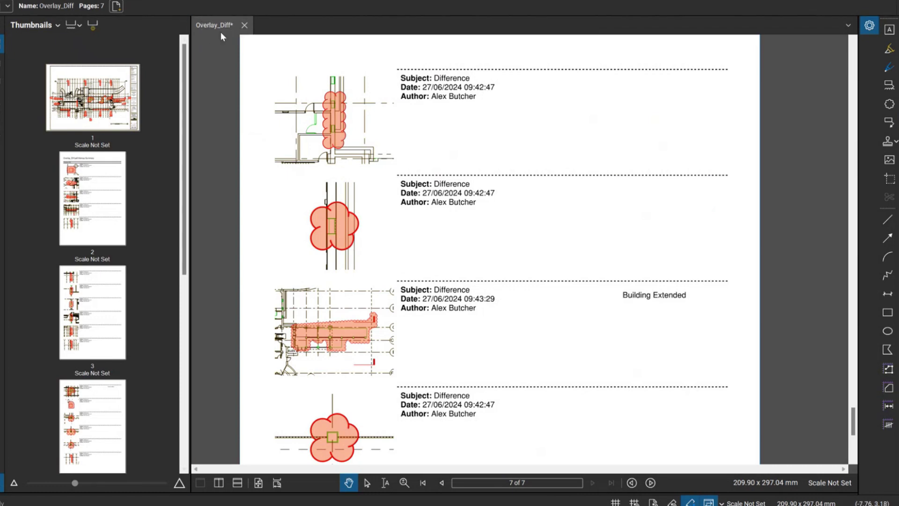
left_click(245, 26)
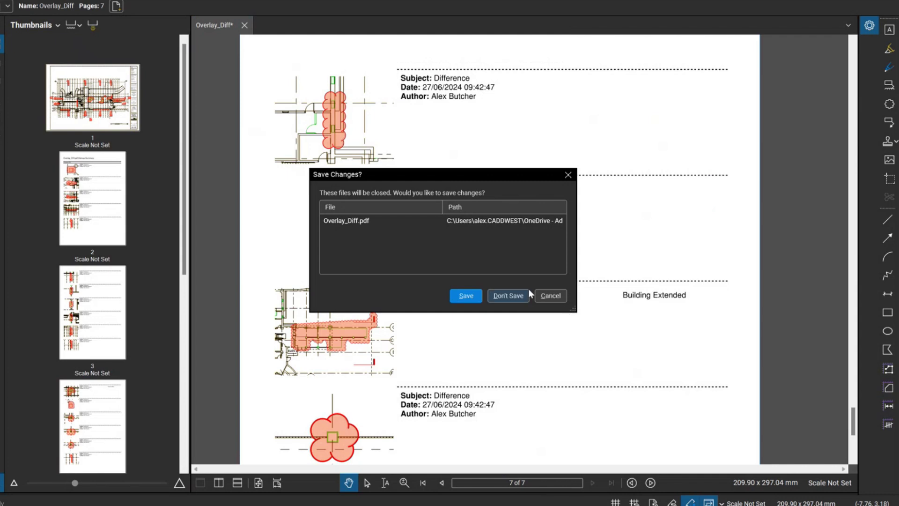
left_click(514, 297)
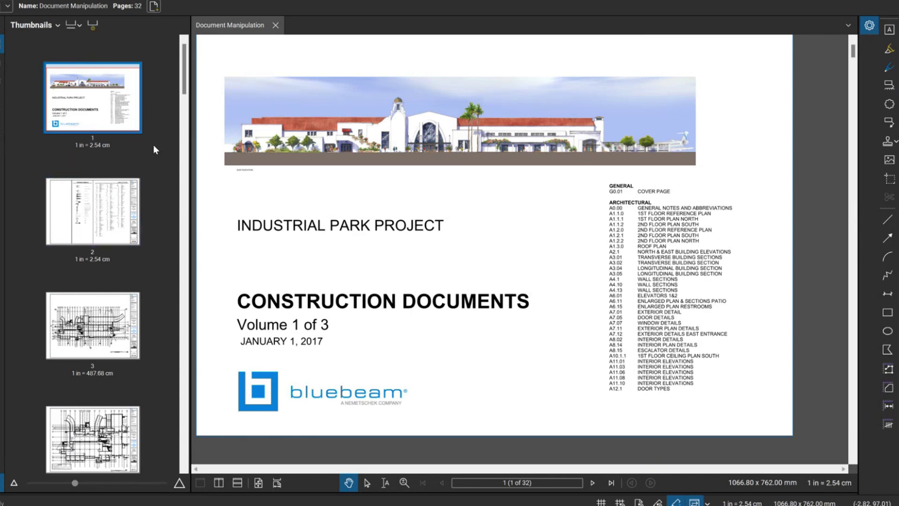
- On page 3 of Document Manipulation, follow the A3.02 section marker's hyperlink below the floor plan
left_click(102, 305)
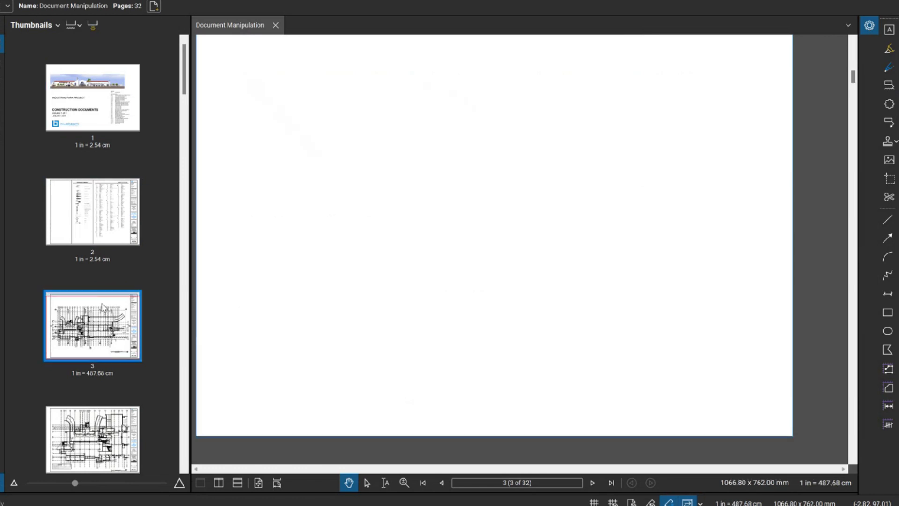
scroll(542, 360, "up", 3)
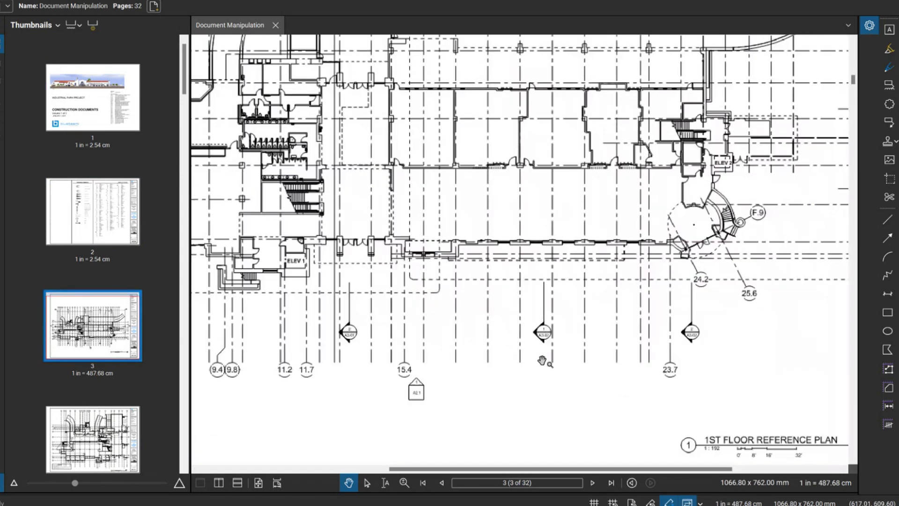
scroll(542, 360, "up", 3)
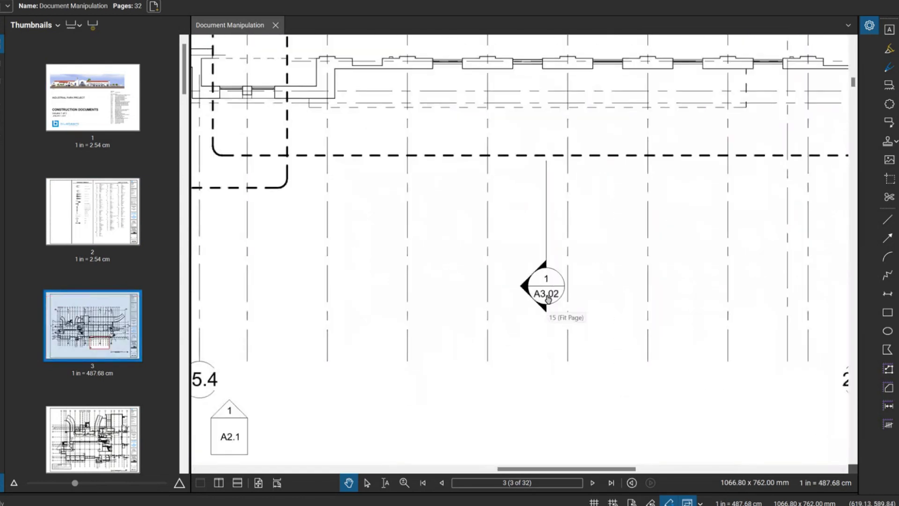
double_click(554, 299)
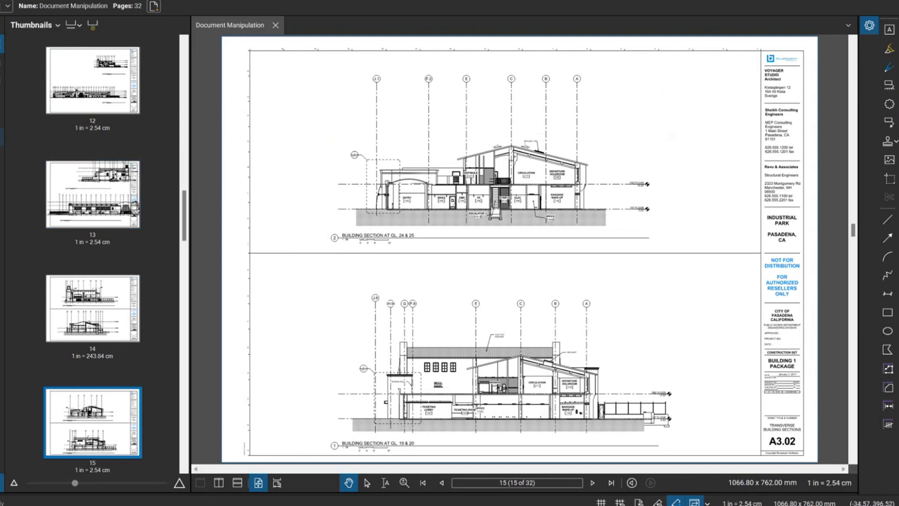
- Show the document's links and delete all of its hyperlinks
right_click(4, 158)
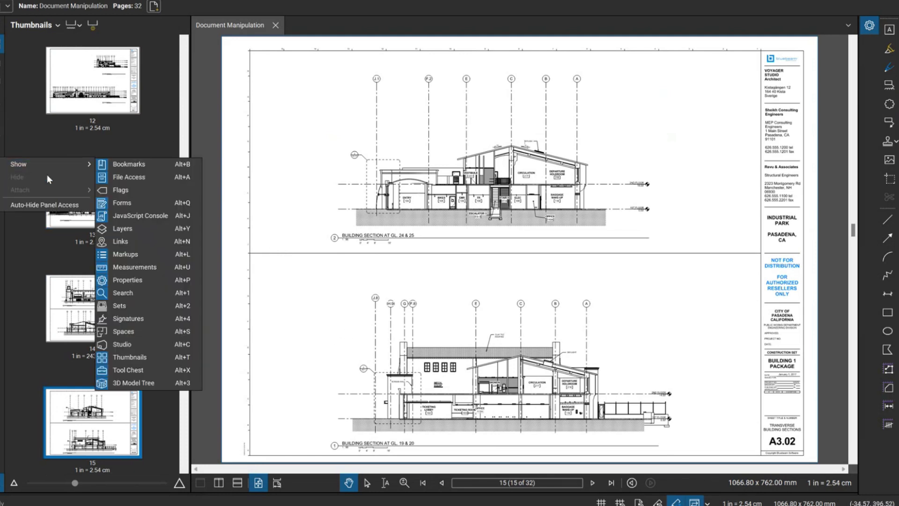
left_click(121, 241)
left_click(70, 216)
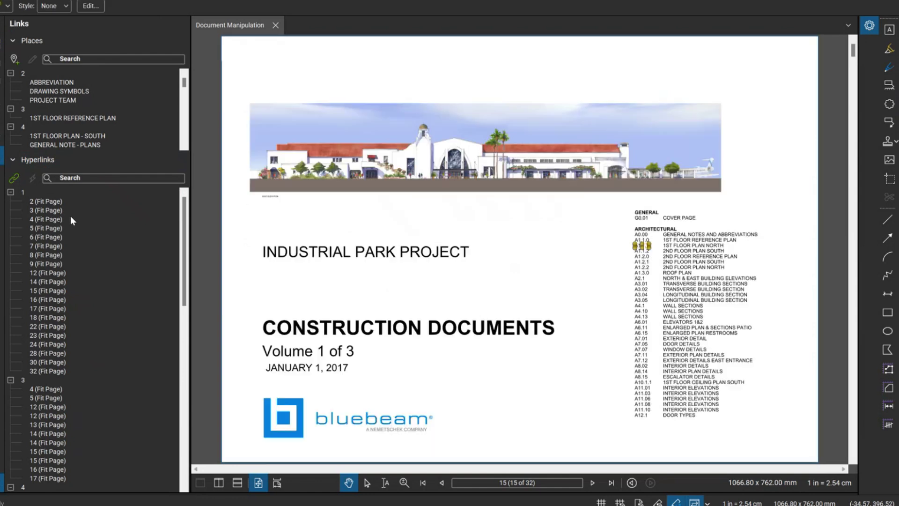
key("ctrl+a")
left_click(36, 178)
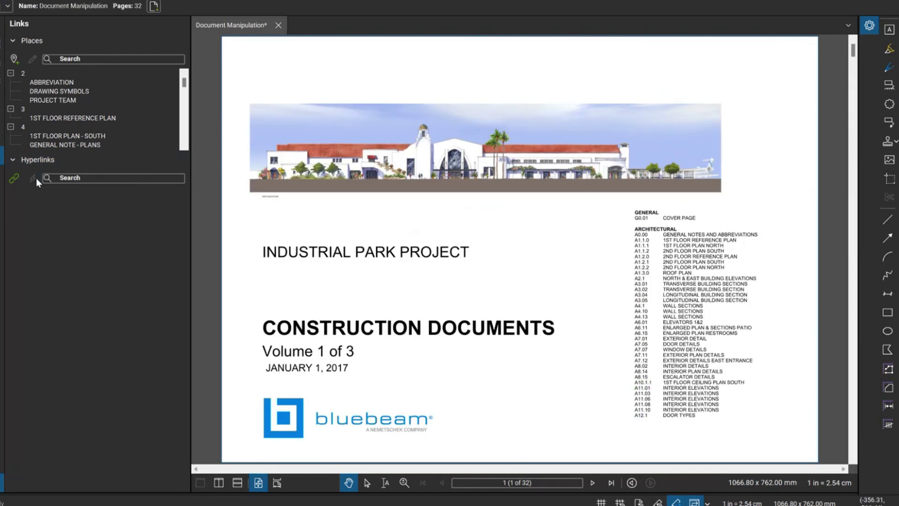
- Delete all the places defined in the document
left_click(56, 98)
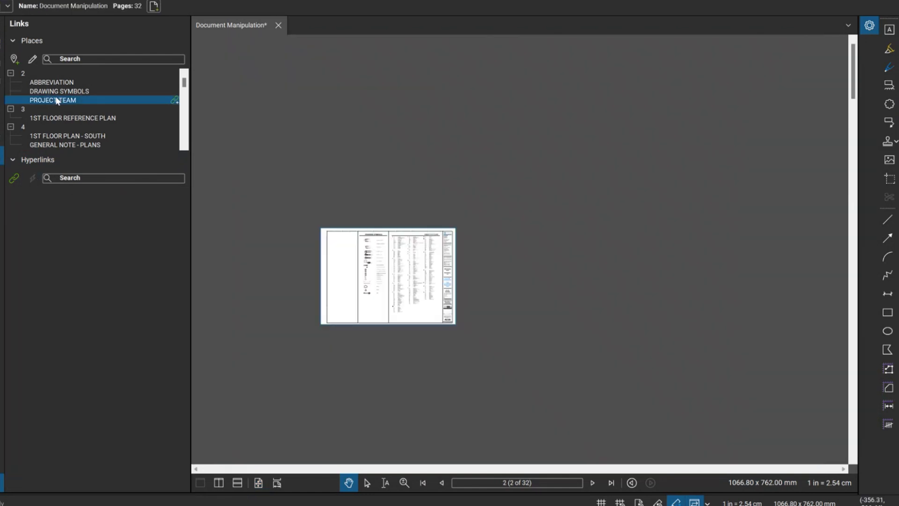
key("ctrl+a")
key("Delete")
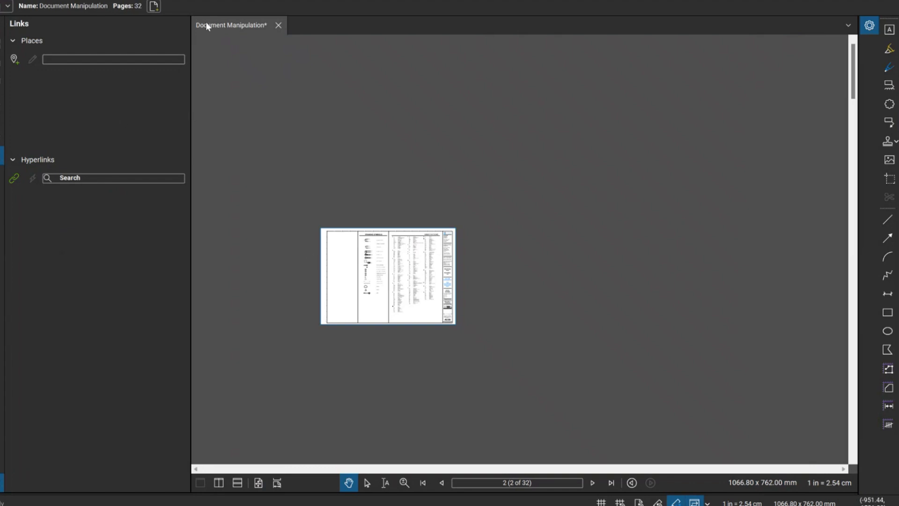
- Start a new Batch Link and add the open Document Manipulation file to it
left_click(153, 6)
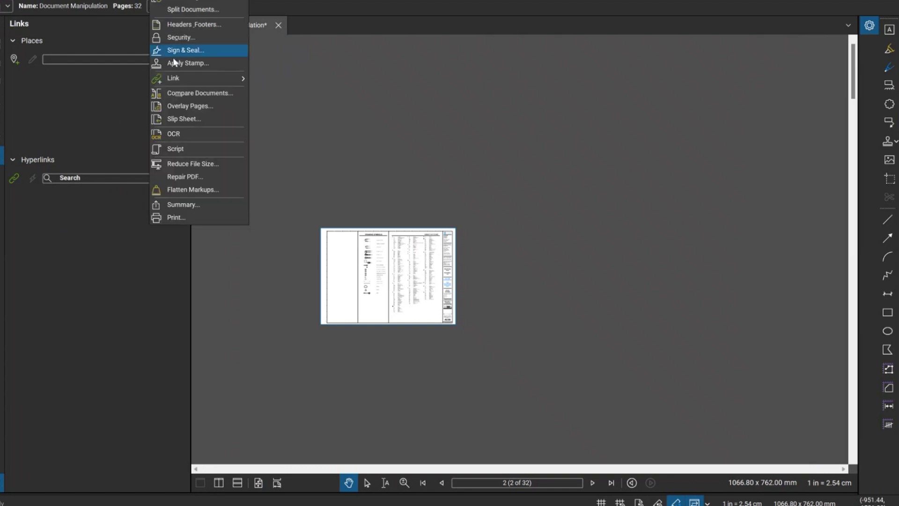
mouse_move(167, 80)
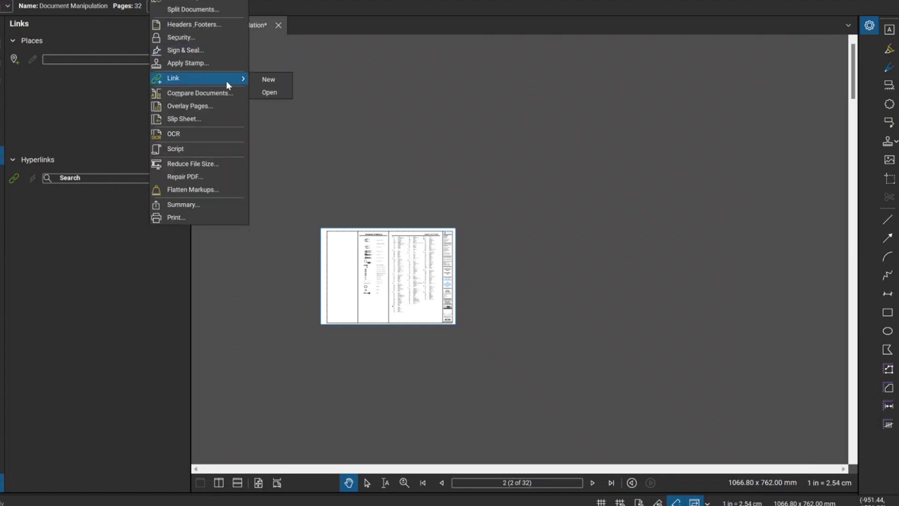
left_click(282, 83)
left_click(318, 296)
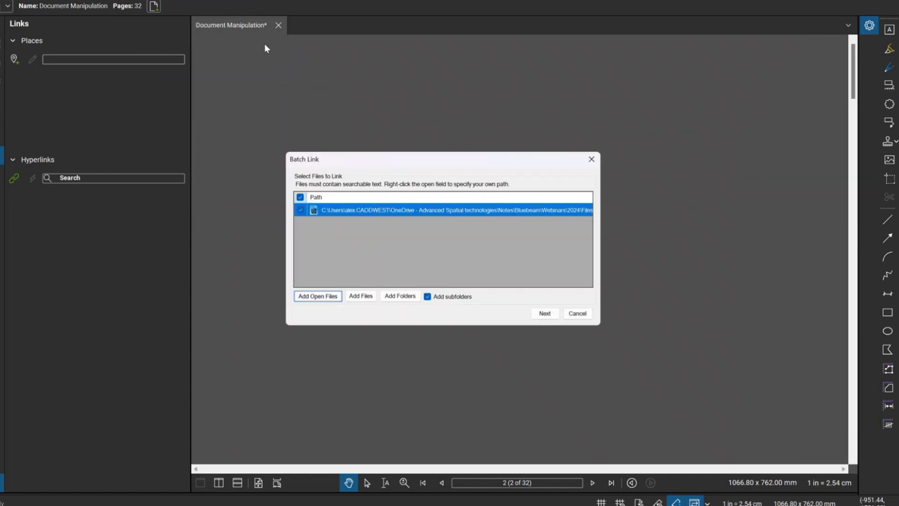
left_click(545, 313)
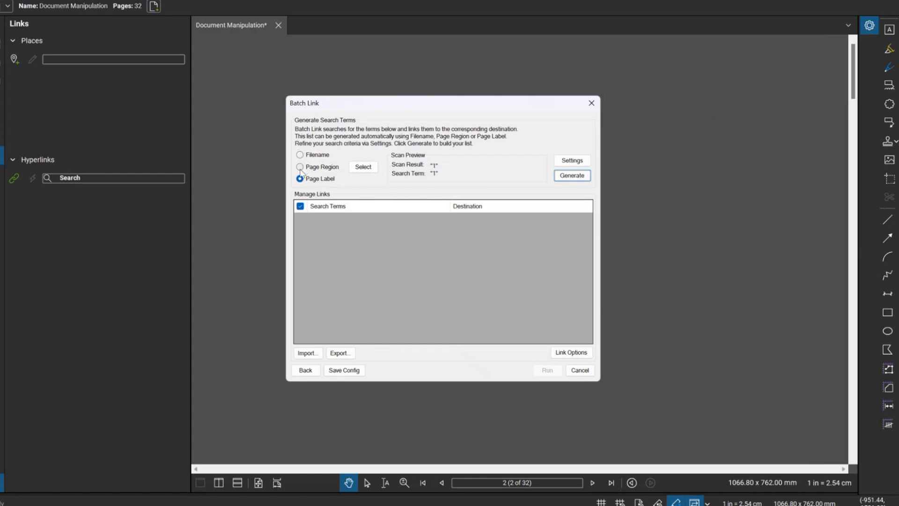
- Base the Batch Link search terms on a page region drawn around the sheet number A0.00 in the title block
left_click(299, 167)
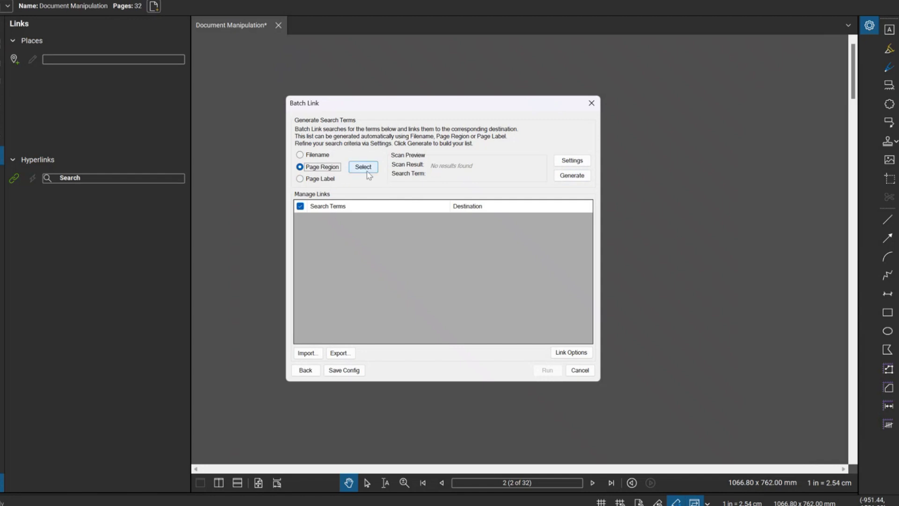
left_click(363, 168)
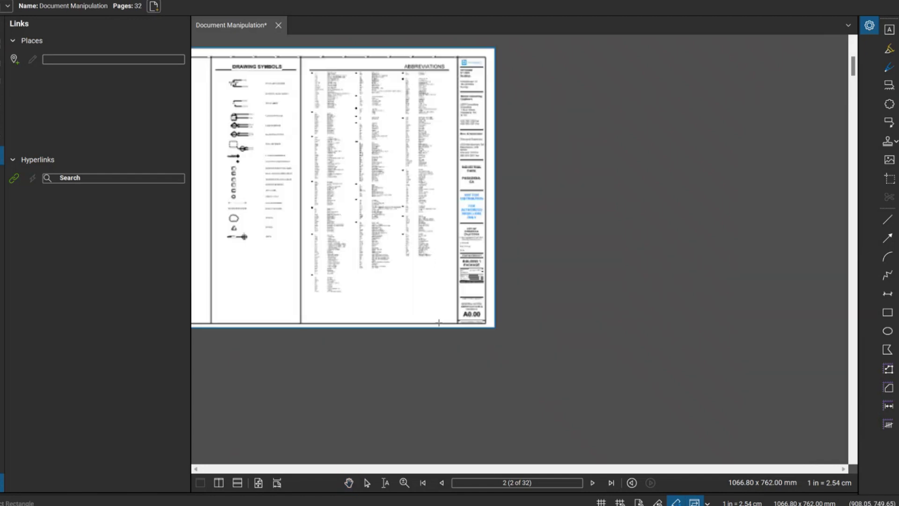
scroll(451, 327, "up", 5)
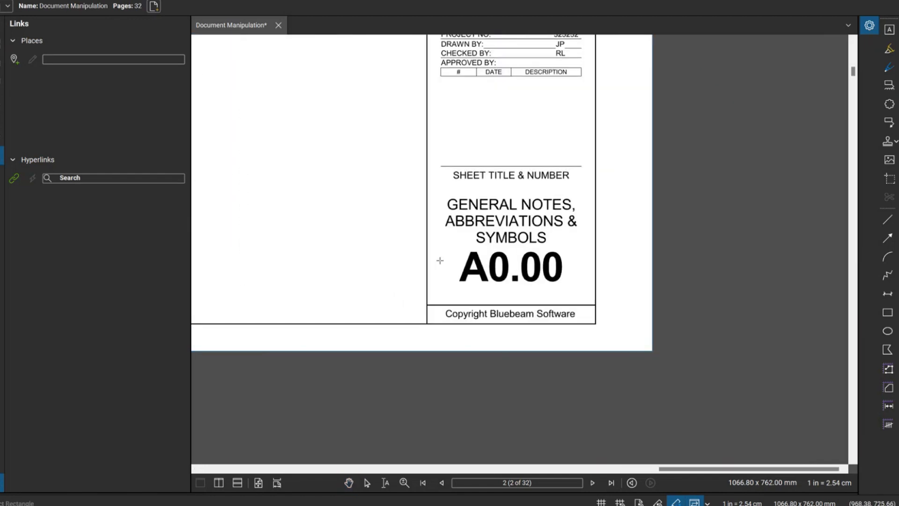
left_click_drag(429, 245, 592, 293)
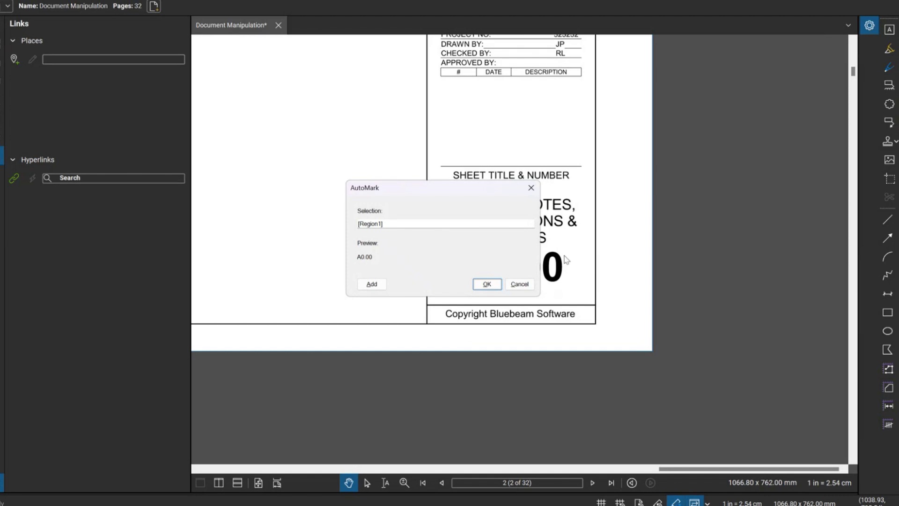
left_click(489, 285)
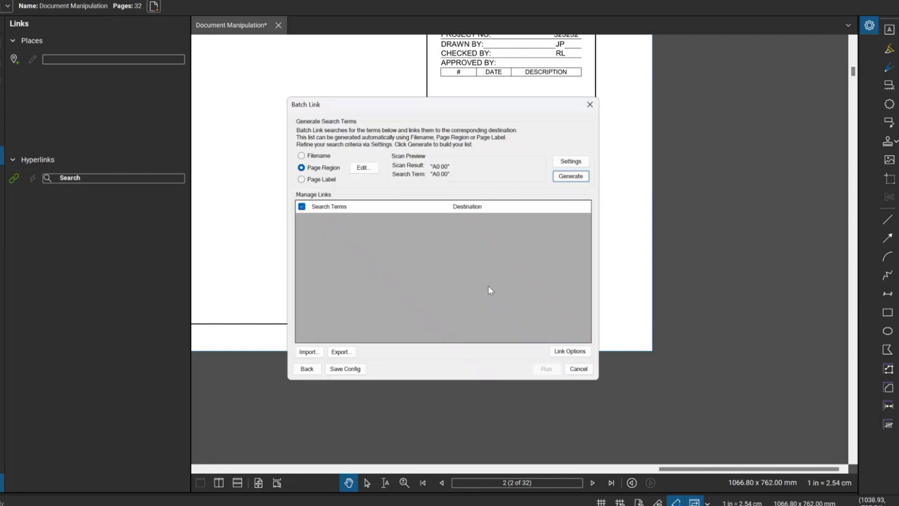
- Generate the search terms from the page region, check the list, run Batch Link for all sheets and close the summary
left_click(578, 177)
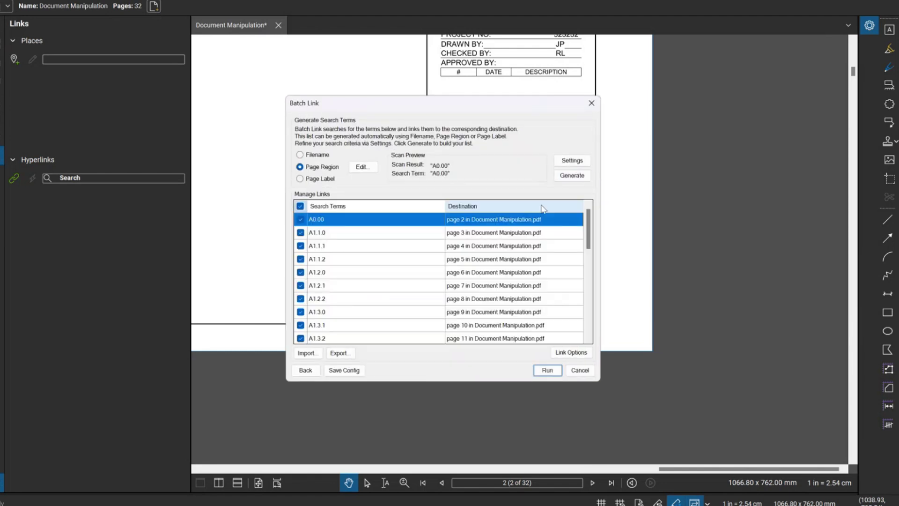
scroll(342, 251, "down", 7)
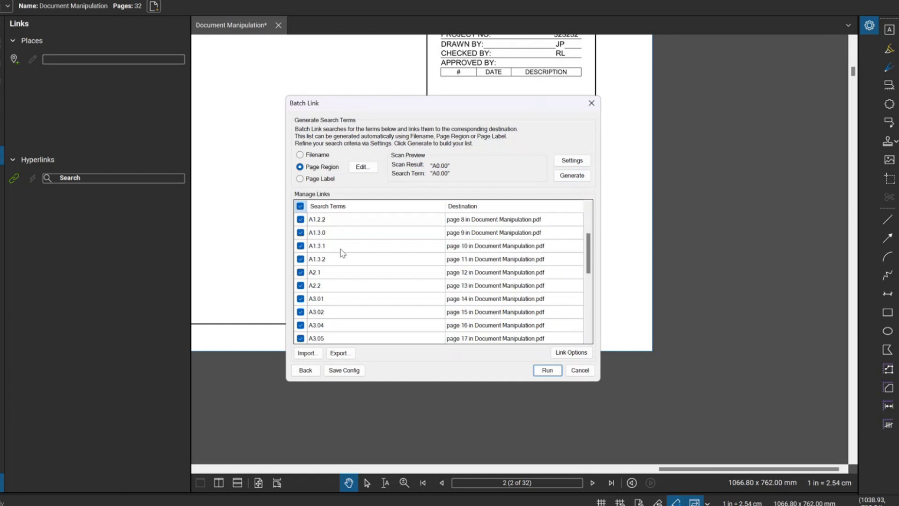
scroll(342, 286, "down", 1)
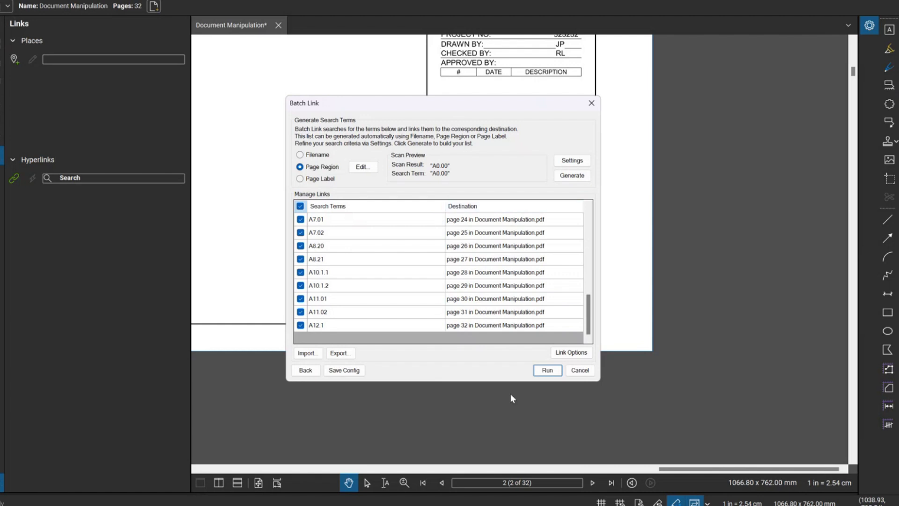
left_click(548, 370)
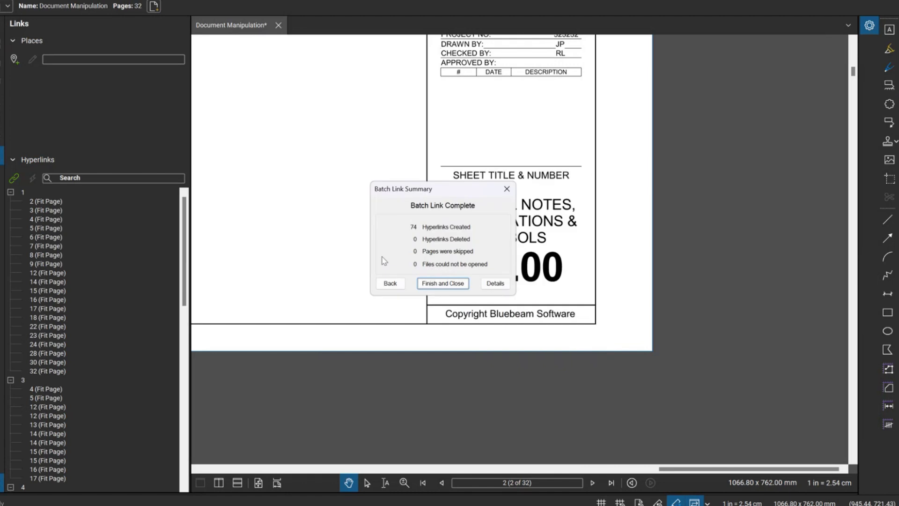
left_click(434, 284)
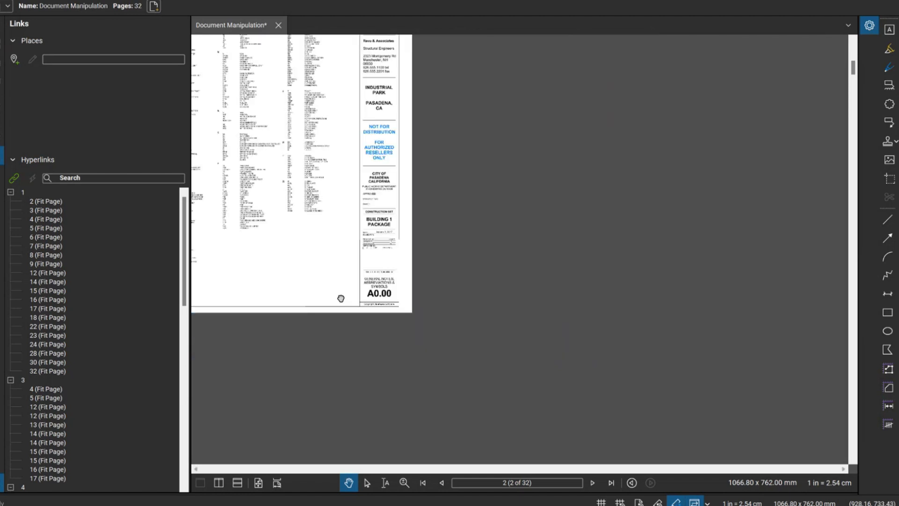
- On page 3, follow the A3.02 section marker's link below the floor plan and return to the previous view
left_click(3, 59)
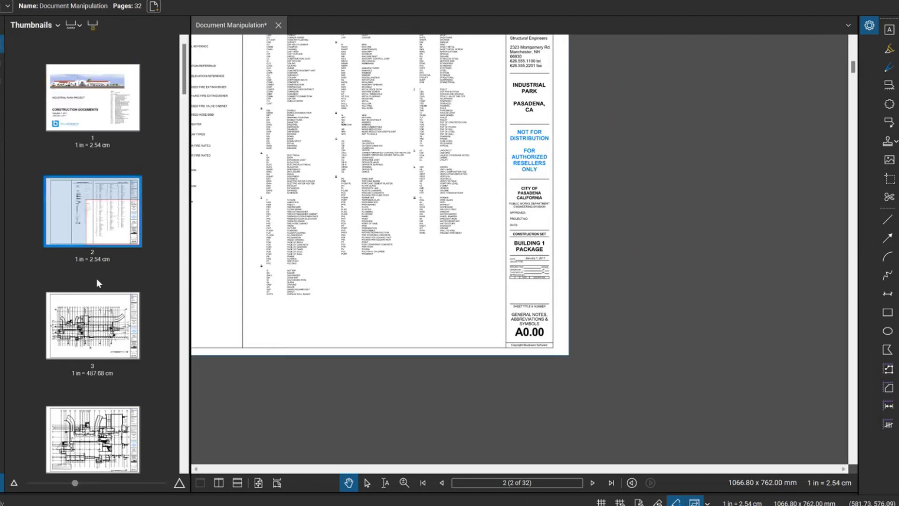
left_click(113, 336)
scroll(297, 260, "up", 5)
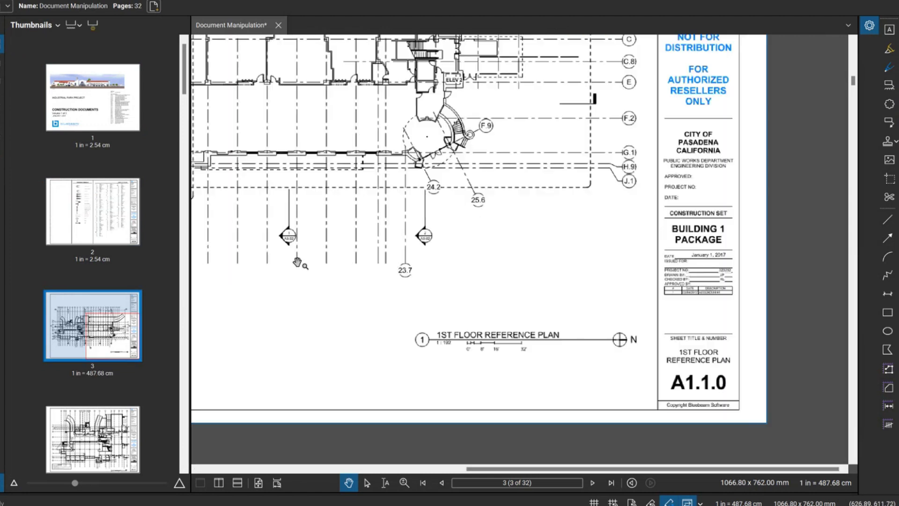
left_click(285, 217)
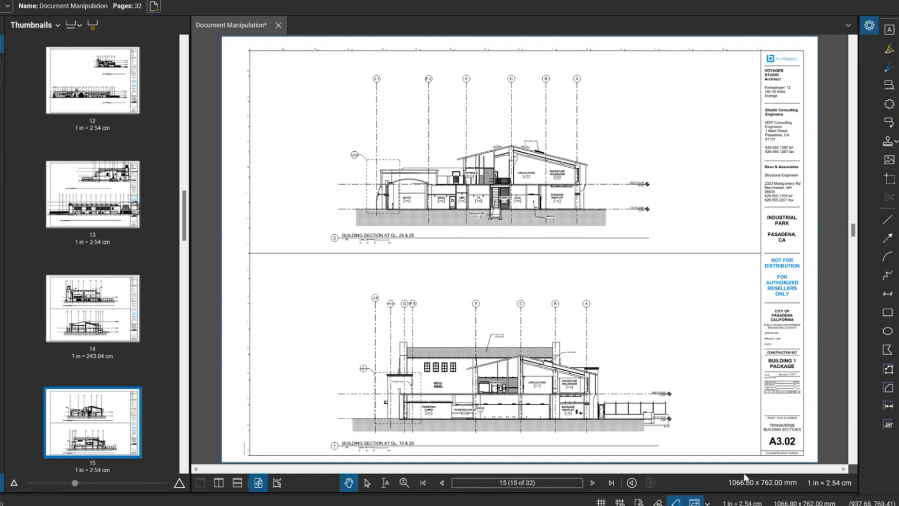
left_click(629, 482)
- On the cover page, follow the A0.00 link in the drawing index and return to the cover page
key("Home")
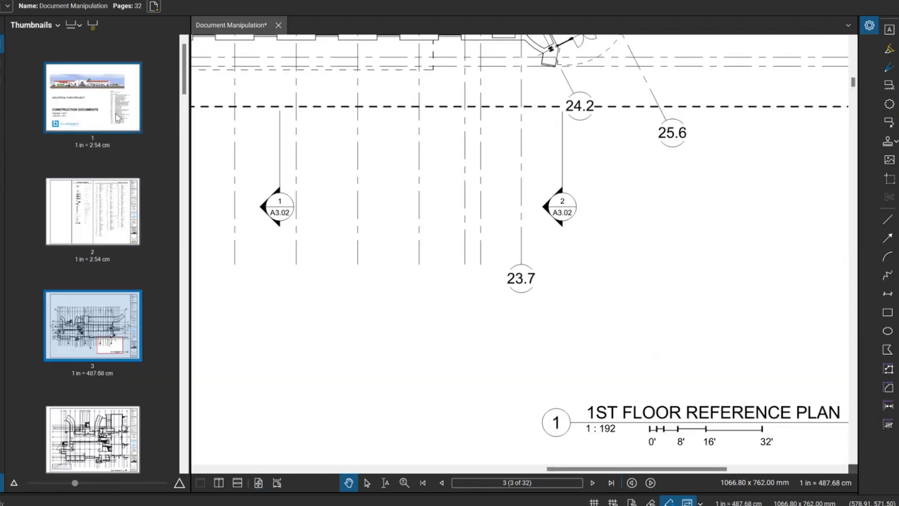
scroll(665, 107, "down", 1)
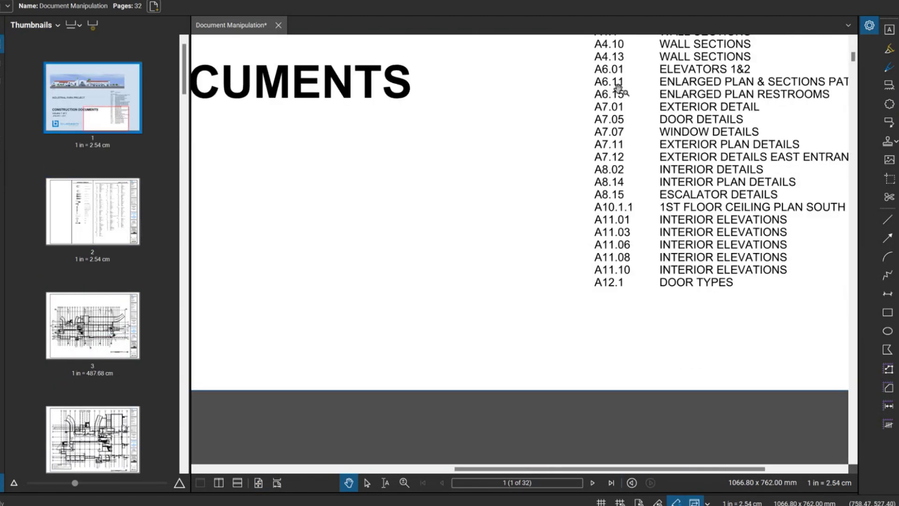
scroll(658, 84, "down", 1)
scroll(658, 85, "up", 4)
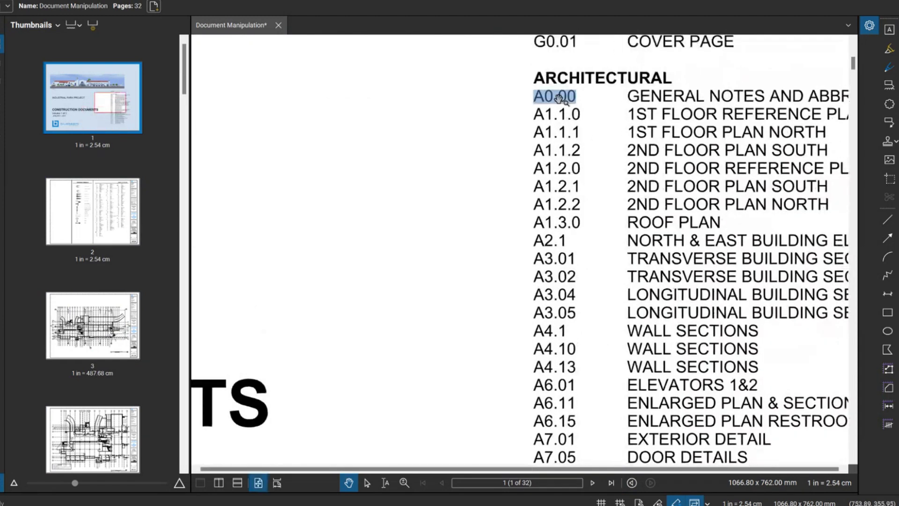
left_click(557, 97)
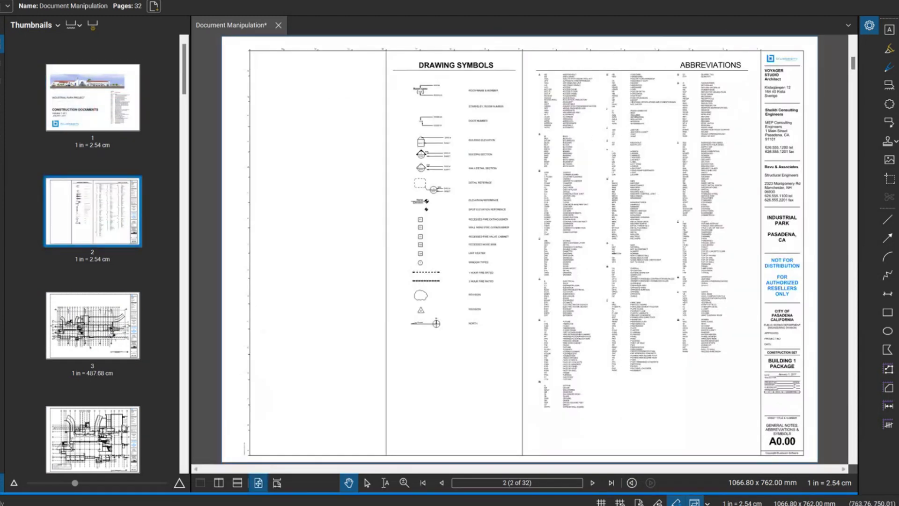
left_click(632, 482)
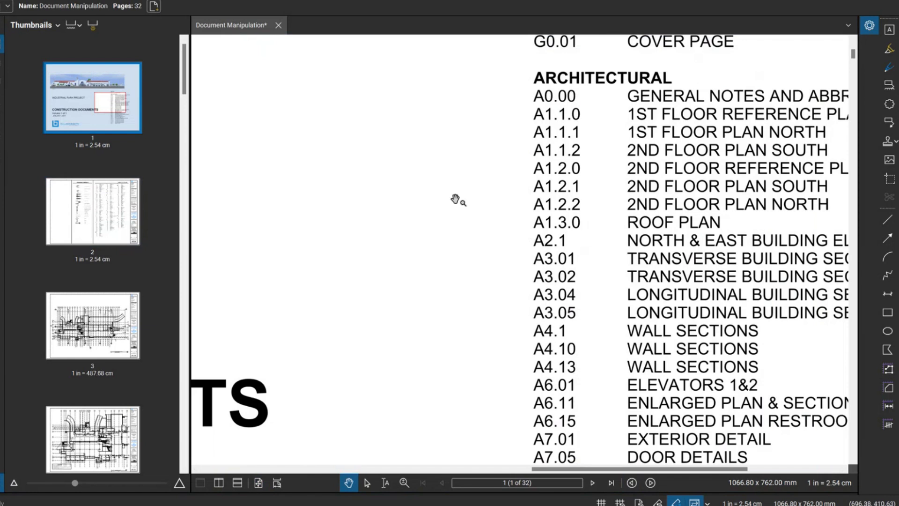
scroll(459, 200, "down", 1)
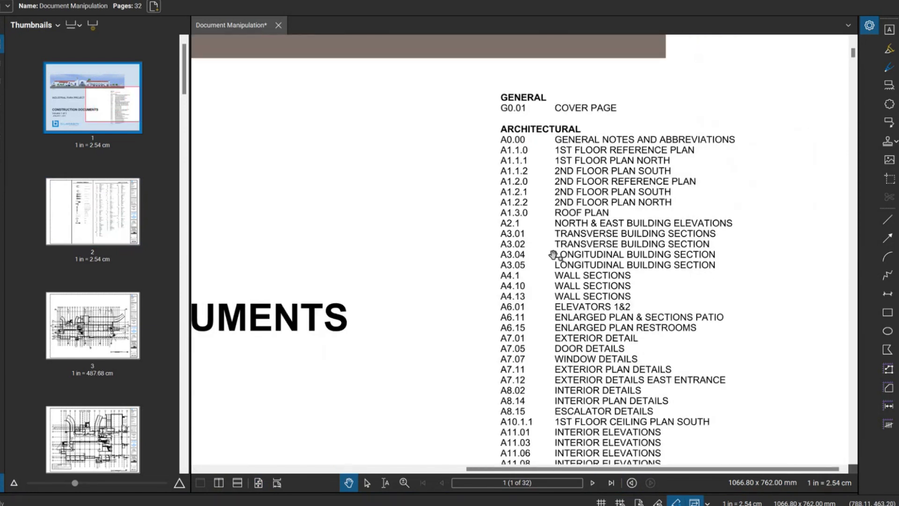
scroll(377, 250, "down", 1)
scroll(377, 227, "down", 1)
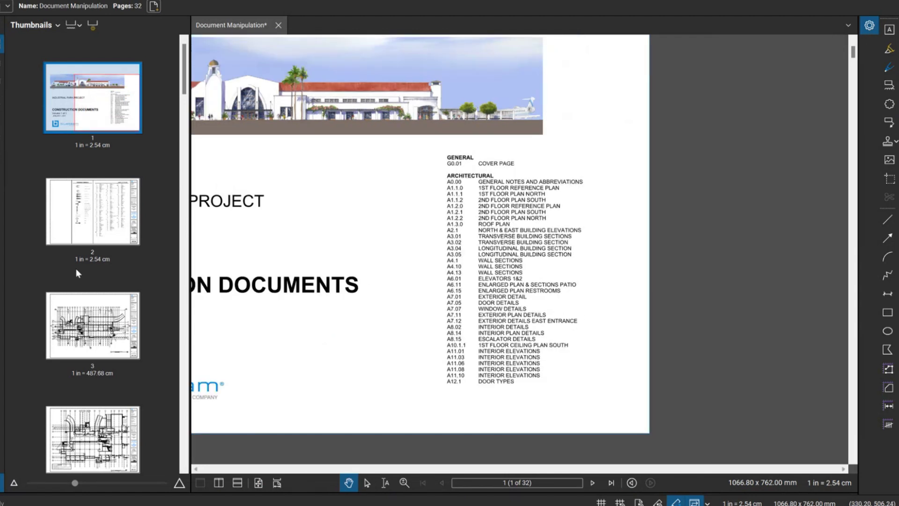
scroll(450, 300, "down", 2)
scroll(596, 304, "down", 1)
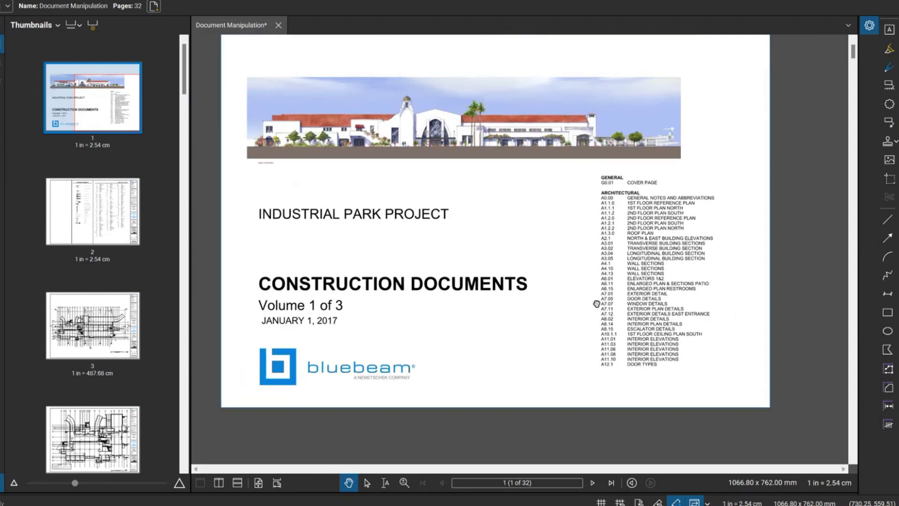
scroll(598, 303, "up", 1)
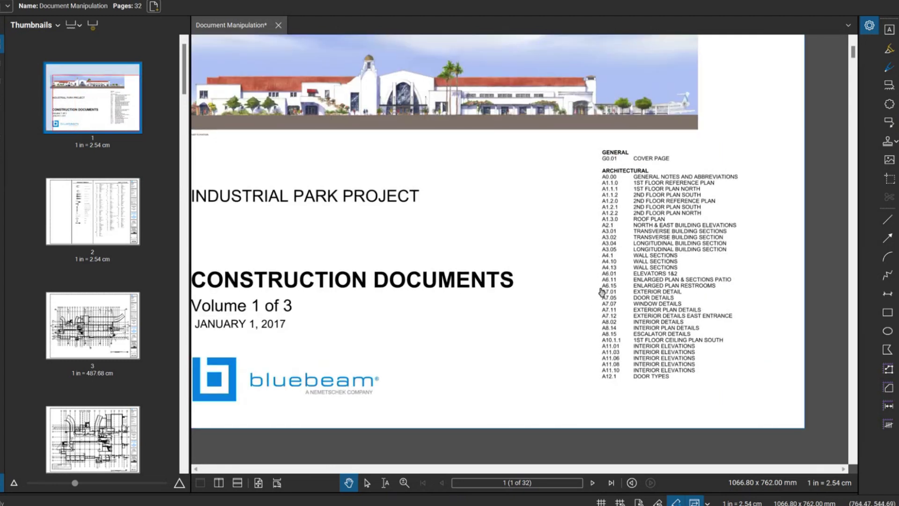
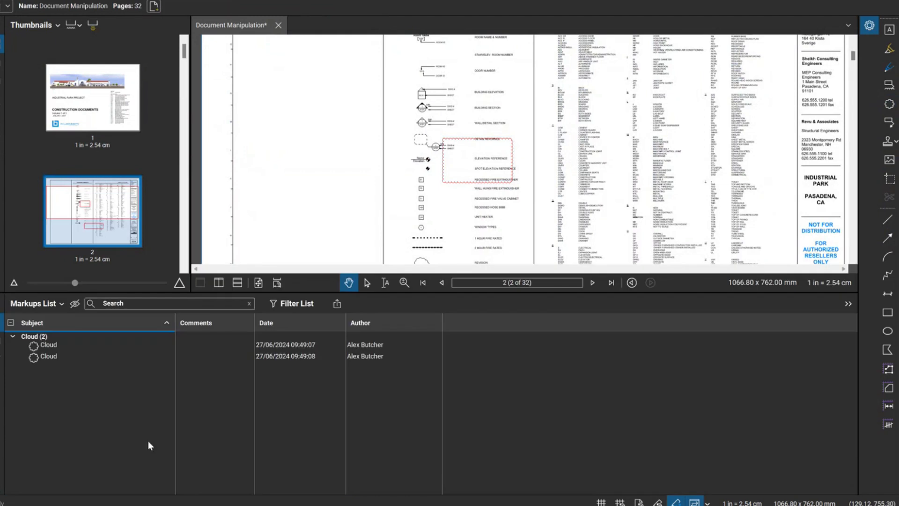
- Review the PDF Summary output settings for the document's markups, cancel the export and hide the Markups List
left_click(339, 305)
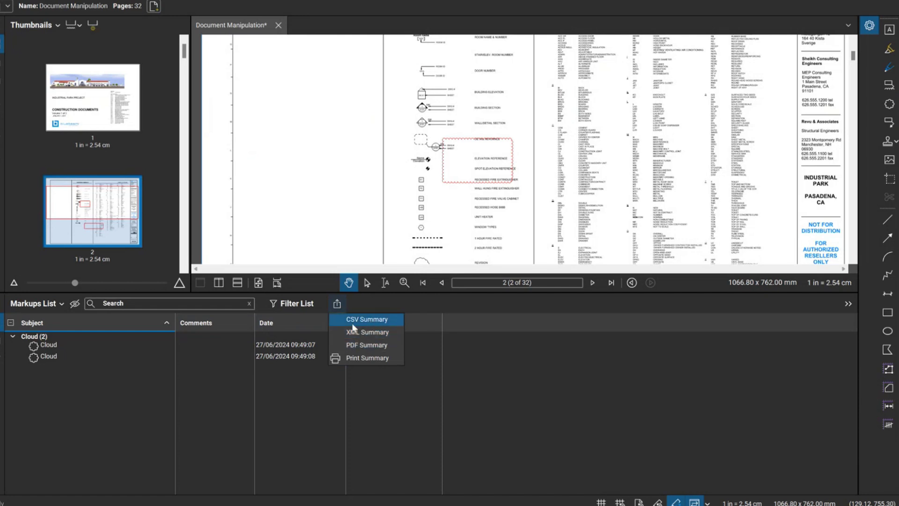
left_click(353, 307)
left_click(339, 305)
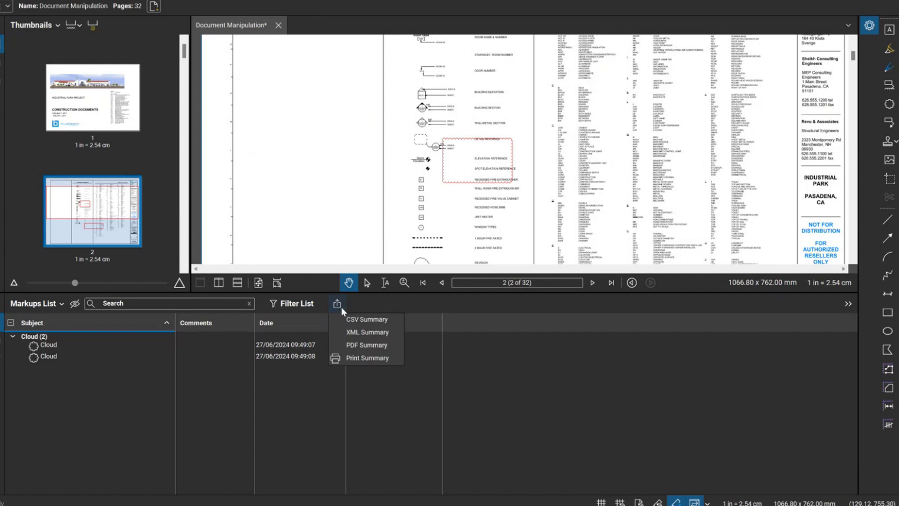
left_click(362, 346)
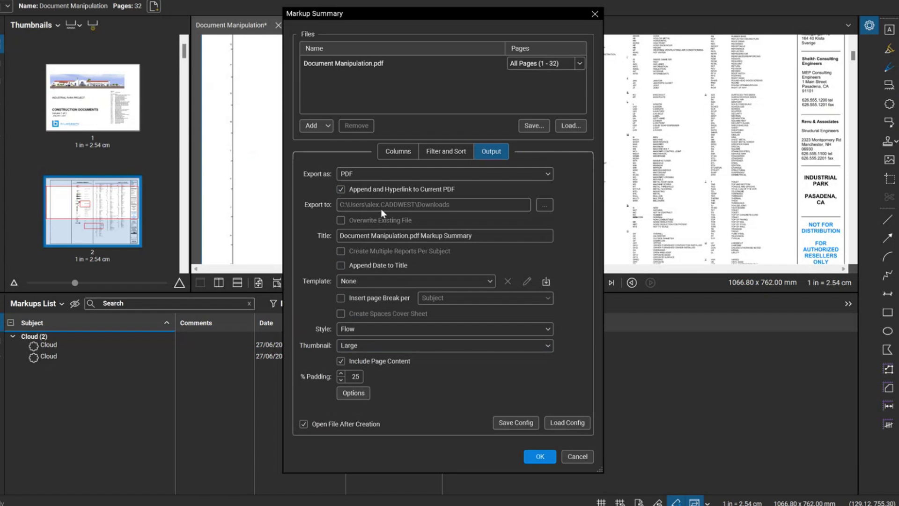
left_click(577, 457)
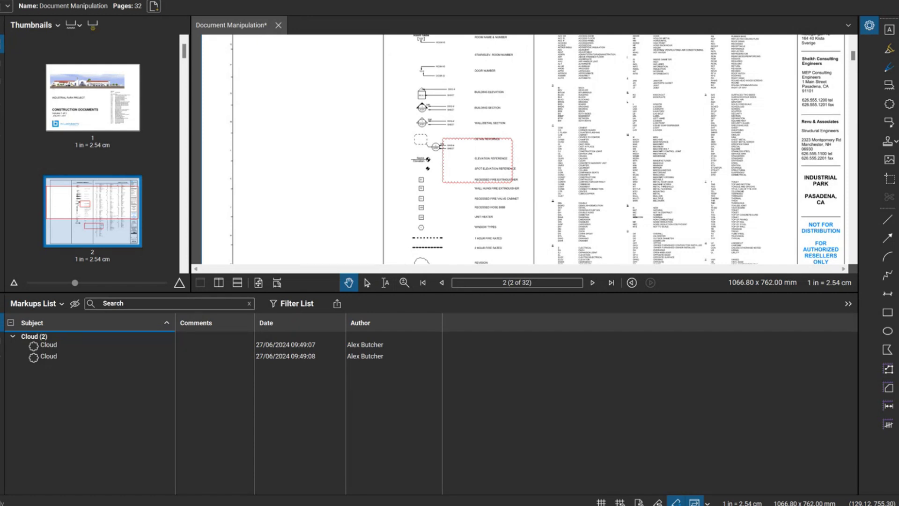
left_click(1, 322)
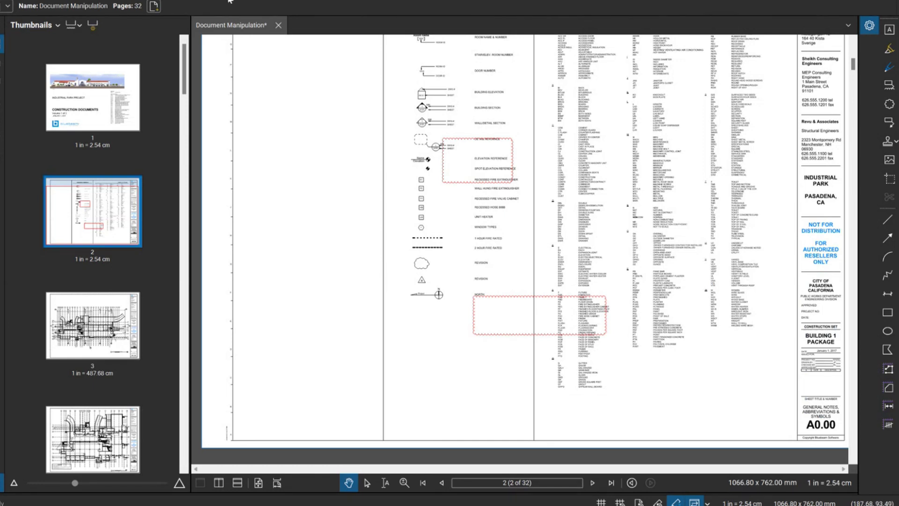
- Open the Keyboard Shortcuts Guide and examine the markup, measure and forms shortcuts on its first page
key("alt+h")
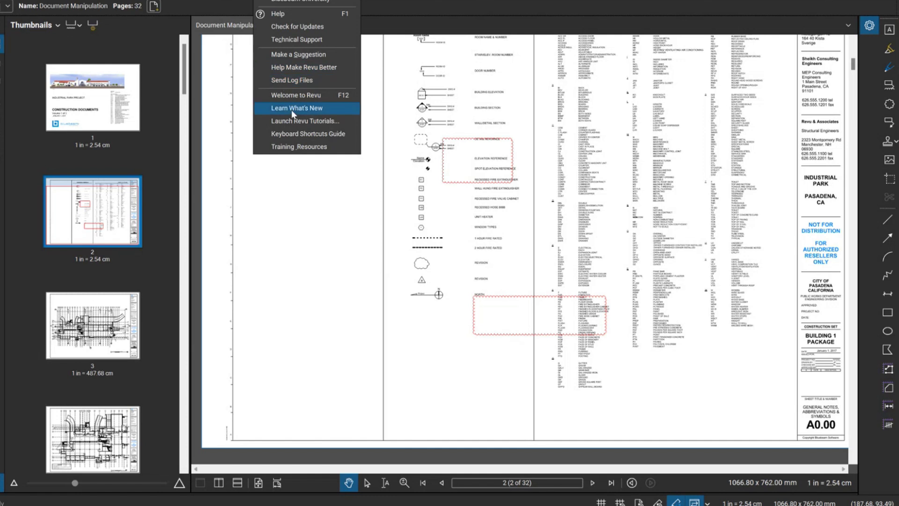
left_click(305, 135)
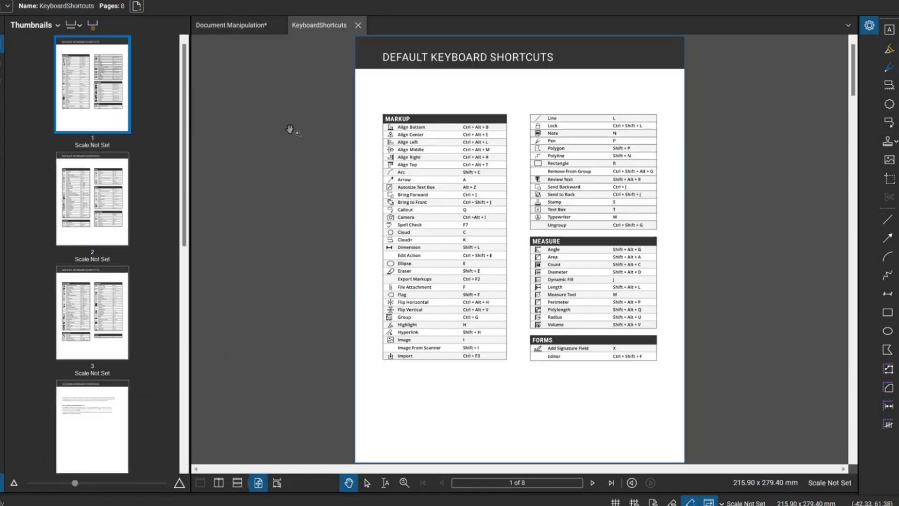
scroll(498, 221, "down", 2)
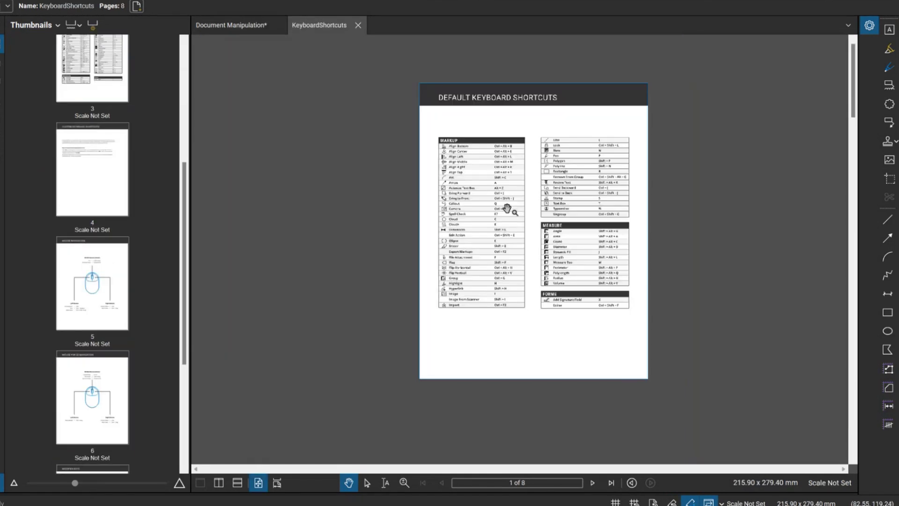
scroll(479, 223, "up", 3)
scroll(96, 206, "up", 5)
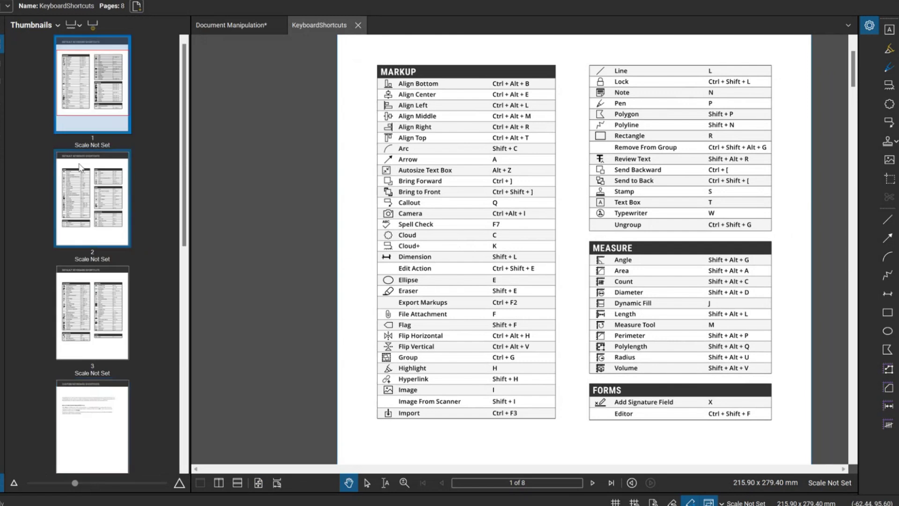
- Browse the guide's later shortcut pages and view the mouse controls for 3D navigation on page 6
left_click(98, 218)
scroll(98, 219, "down", 5)
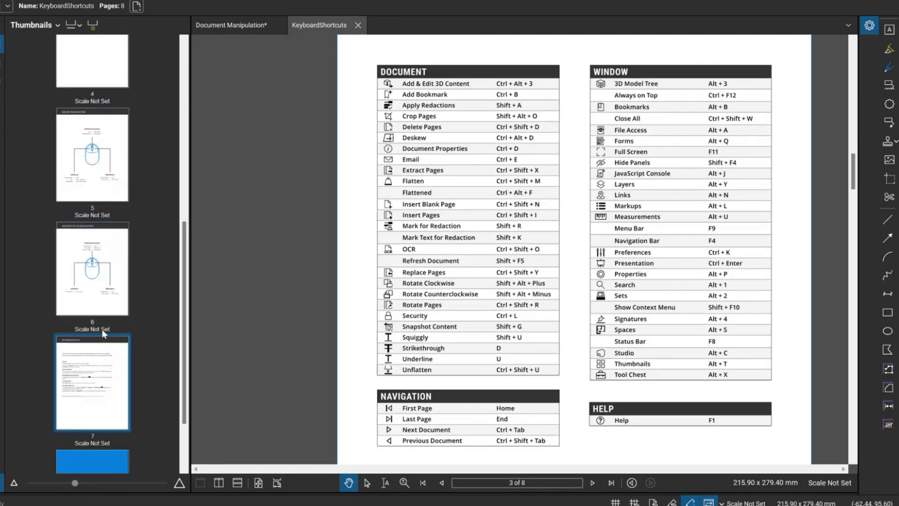
left_click(102, 330)
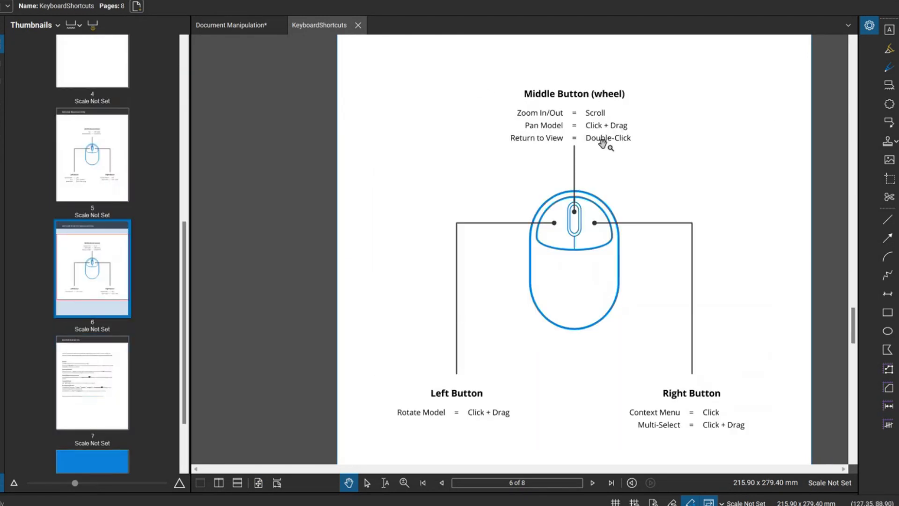
scroll(420, 294, "down", 1)
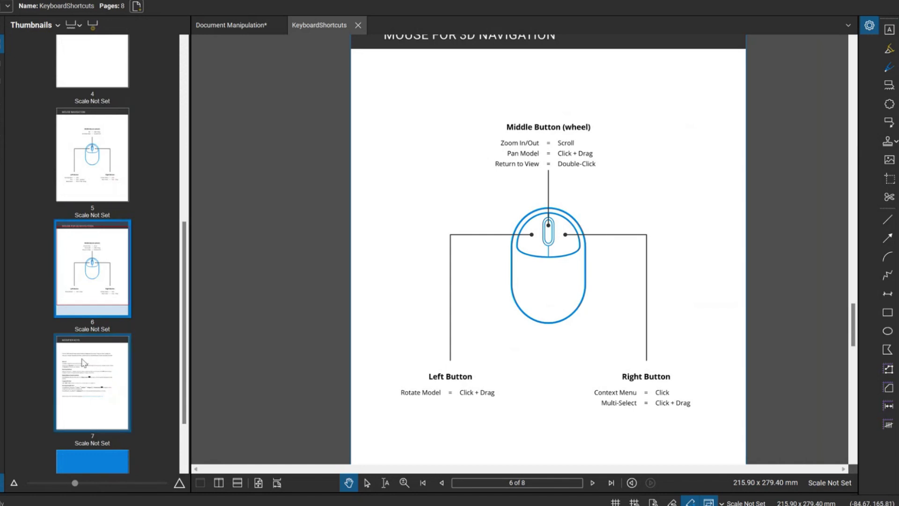
- View the modifier keys on page 7 of the guide and revisit the default shortcut lists on pages 1 to 3
left_click(94, 379)
scroll(555, 176, "up", 1)
scroll(365, 195, "down", 1)
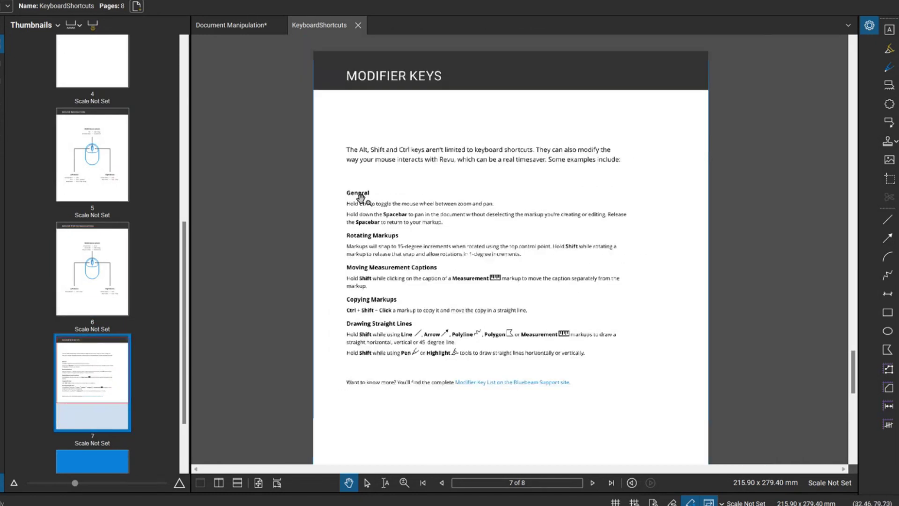
scroll(93, 141, "up", 5)
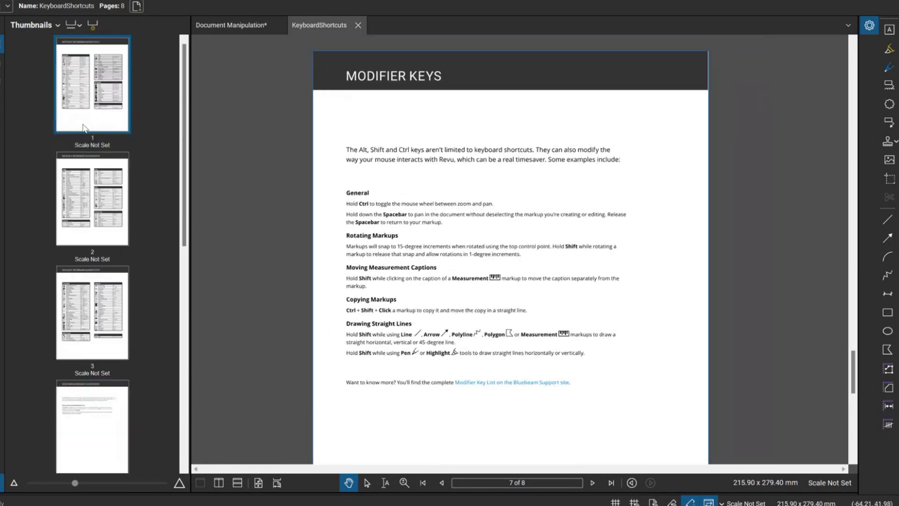
left_click(98, 109)
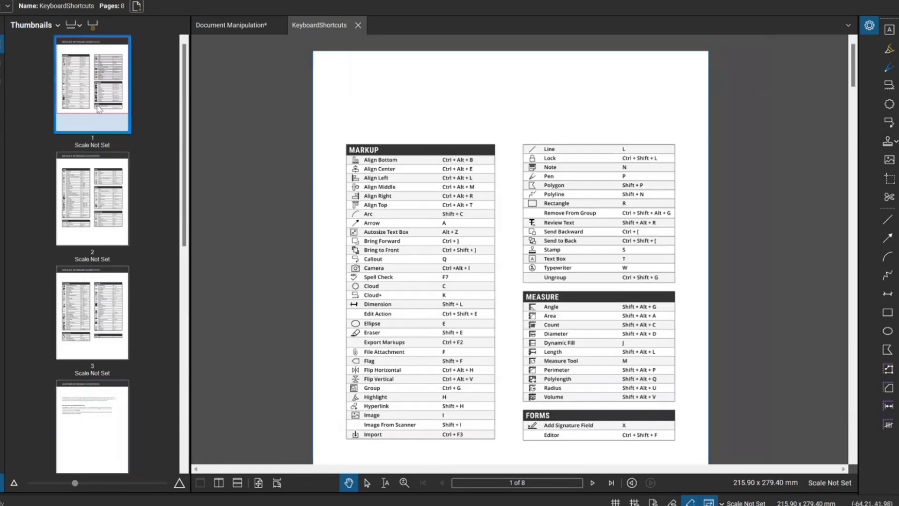
left_click(107, 190)
left_click(92, 313)
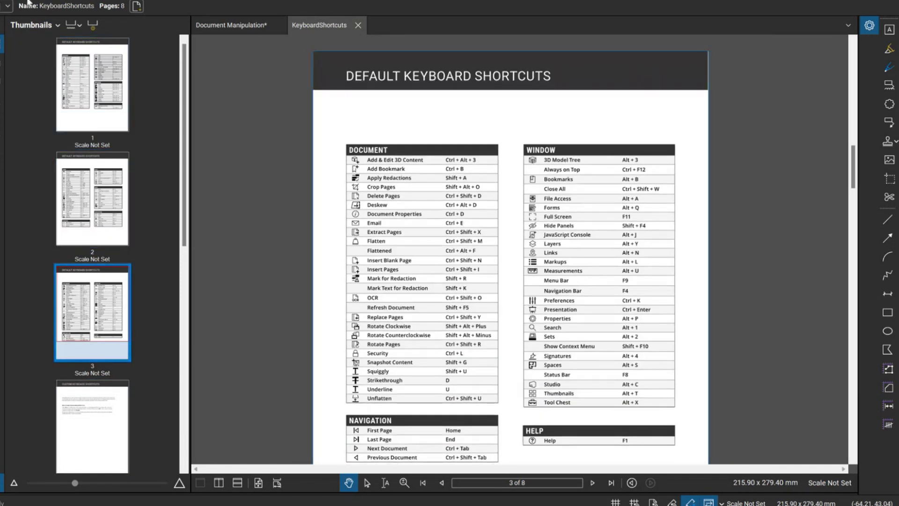
- Inspect the Call-out tool's entry in the keyboard shortcut settings, cancel without changes and close the KeyboardShortcuts guide
left_click(7, 5)
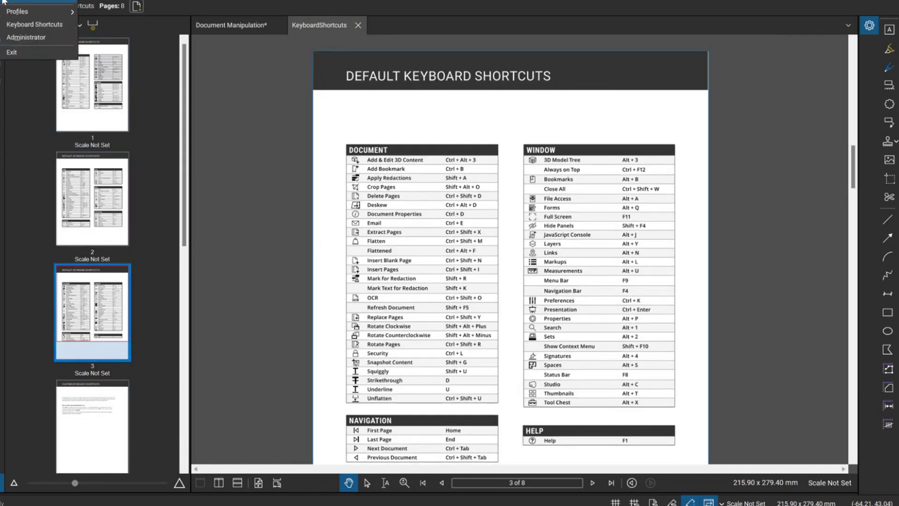
left_click(10, 28)
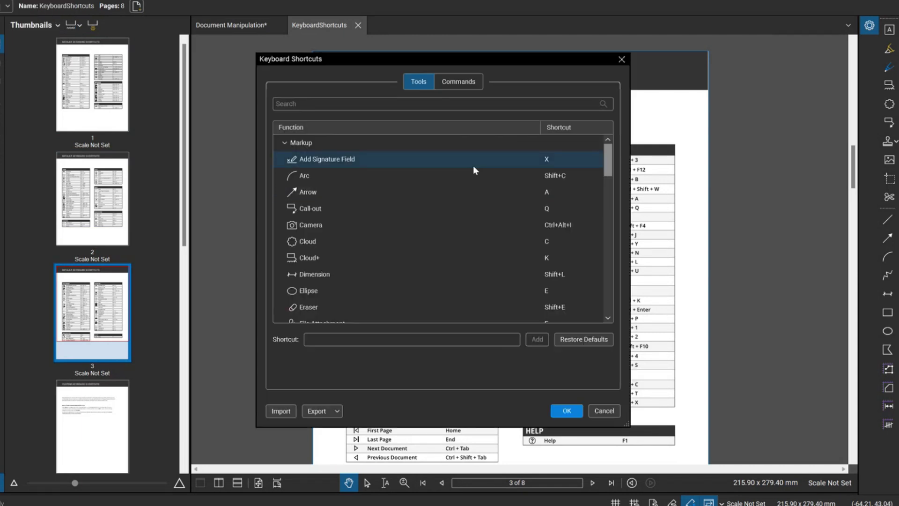
left_click(403, 208)
left_click(330, 334)
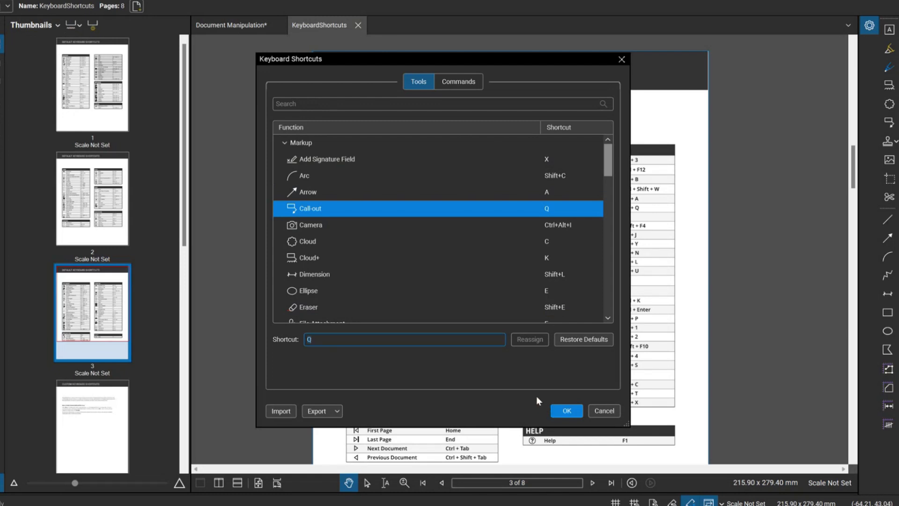
left_click(598, 411)
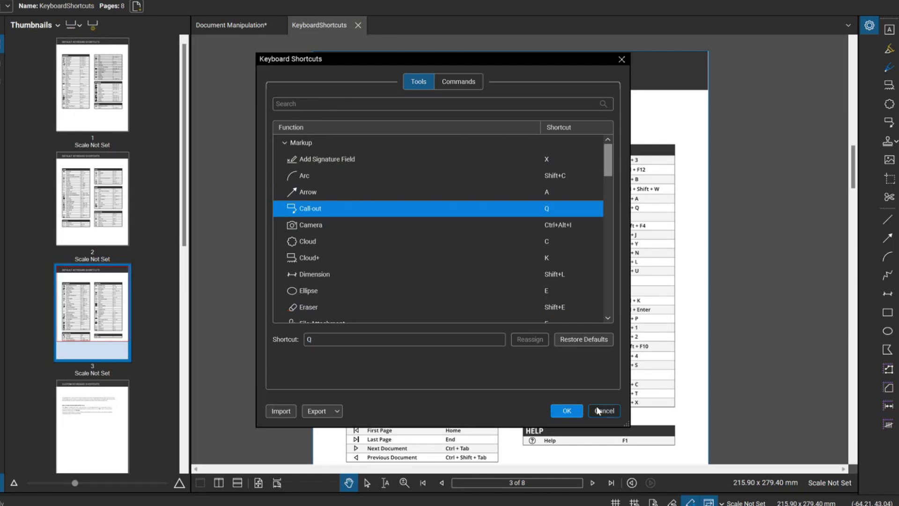
scroll(347, 57, "down", 2)
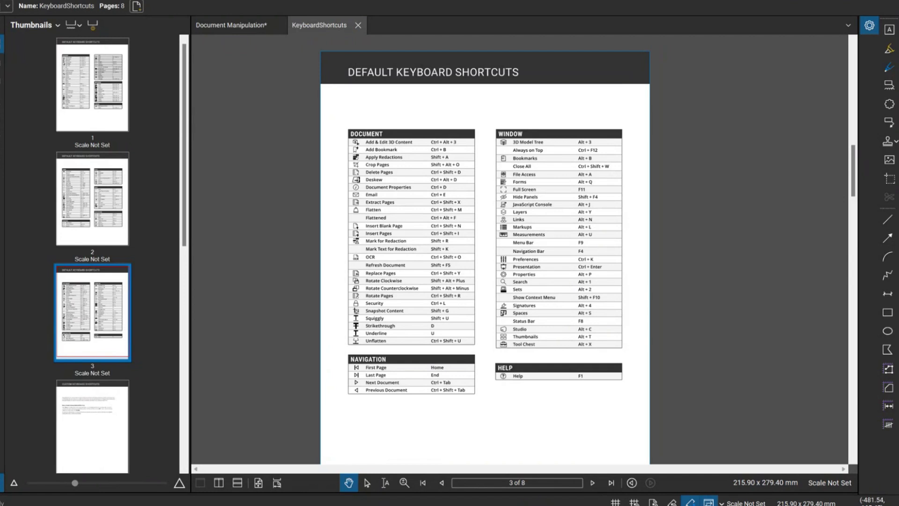
left_click(358, 25)
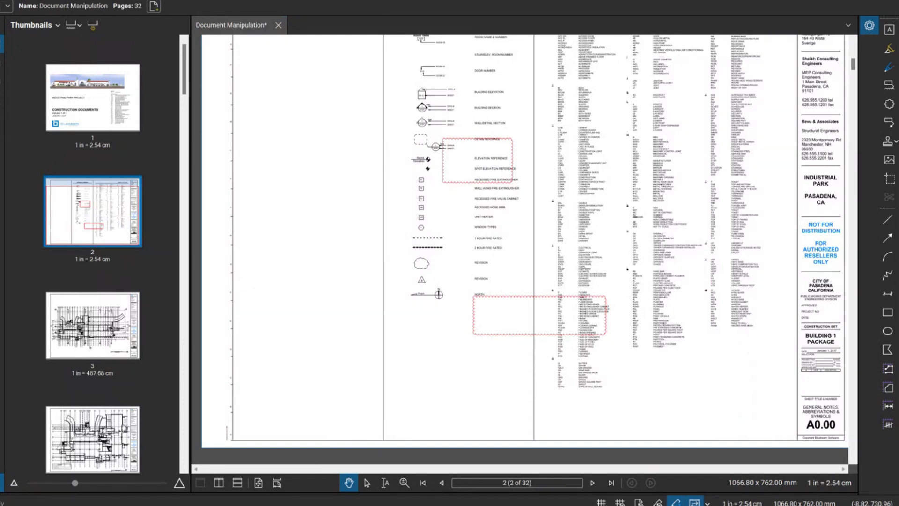
- Show and collapse the Markups List and 3D Model Tree, leaving the Markups List open below the drawing
left_click(4, 486)
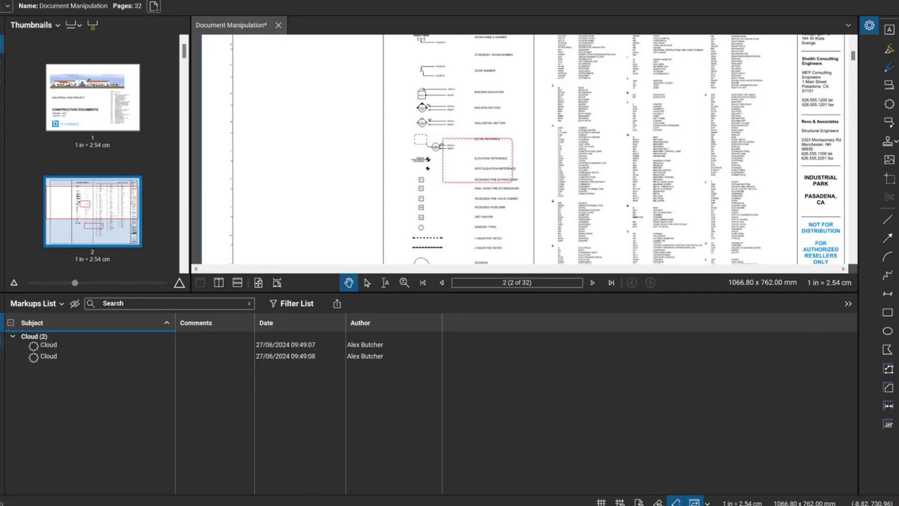
left_click(3, 293)
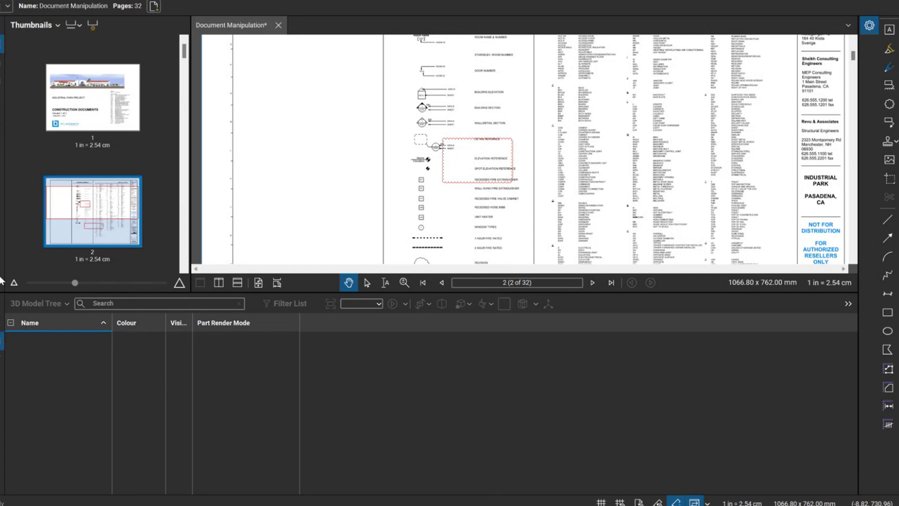
left_click(2, 322)
left_click(2, 334)
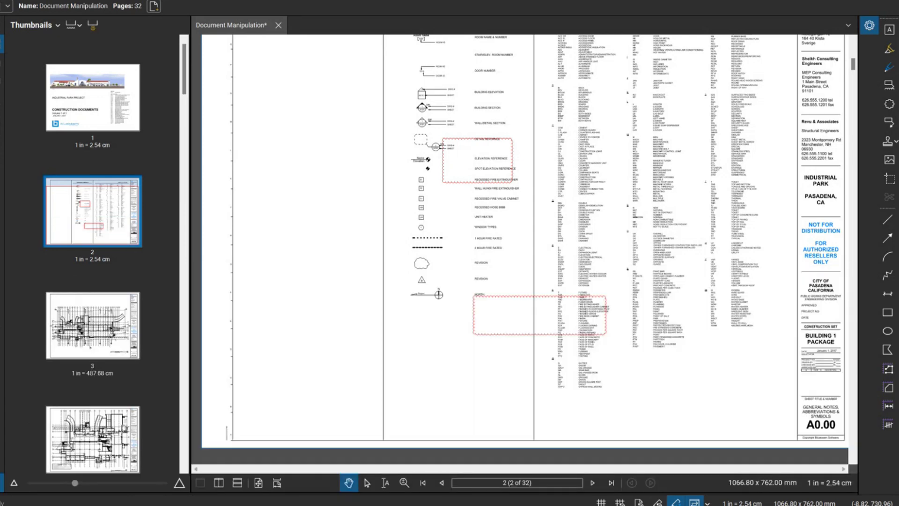
left_click(317, 492)
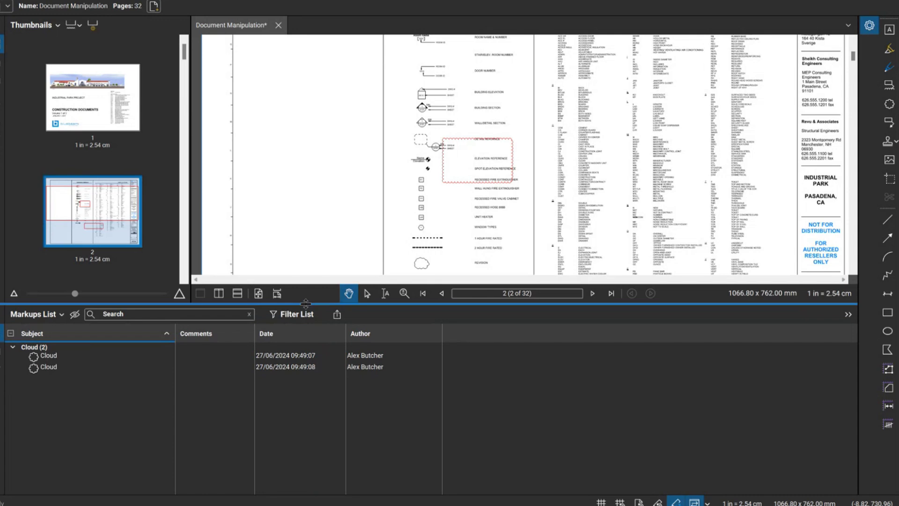
left_click(313, 493)
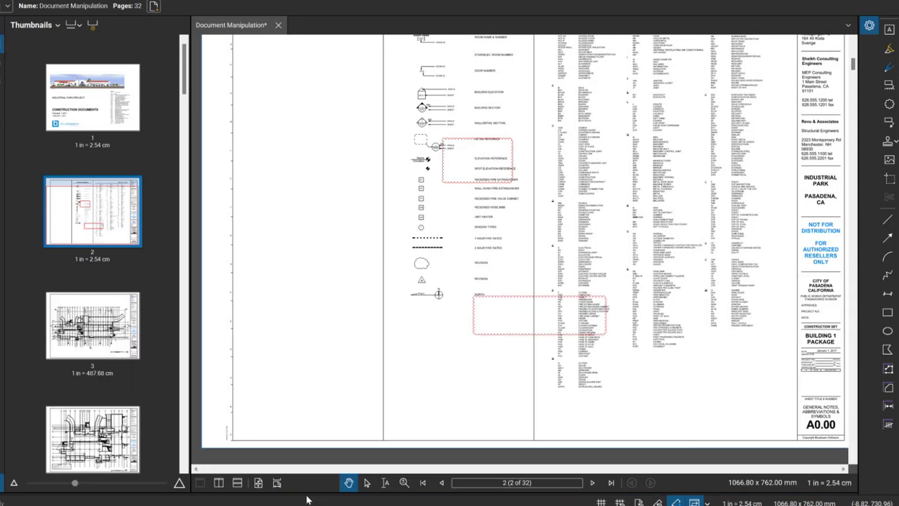
left_click(313, 494)
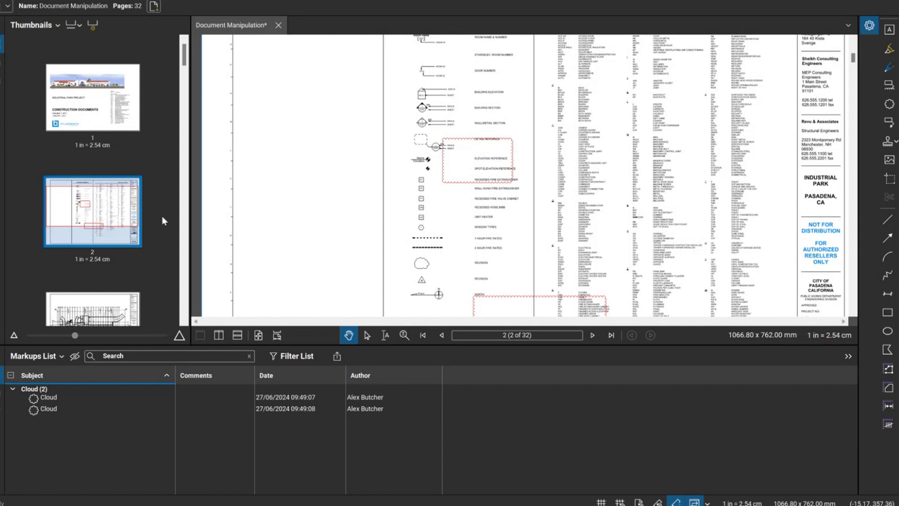
- Place the image "Cracked wall image 1" over the abbreviations columns of sheet A0.00, delete it and clear the selection
left_click(889, 160)
left_click(239, 76)
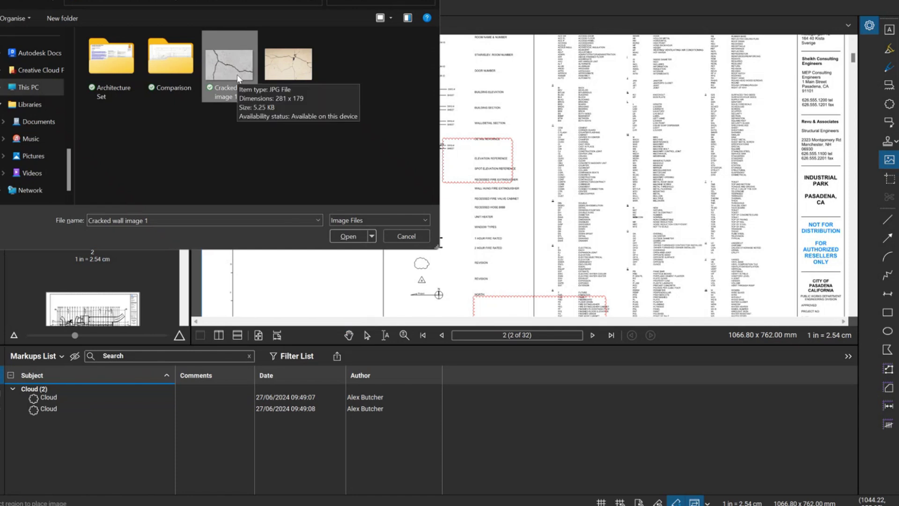
left_click(348, 236)
mouse_move(608, 125)
left_mouse_down()
mouse_move(627, 161)
mouse_move(686, 176)
left_mouse_up()
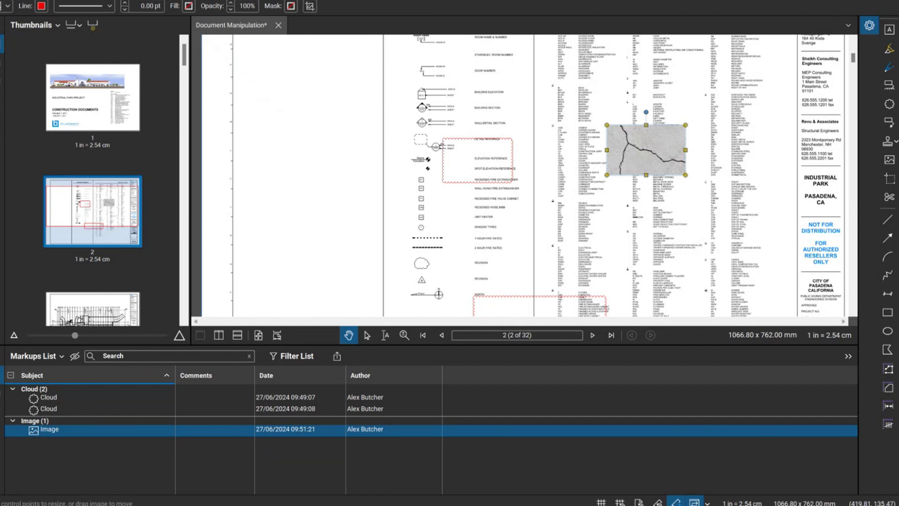
key("Delete")
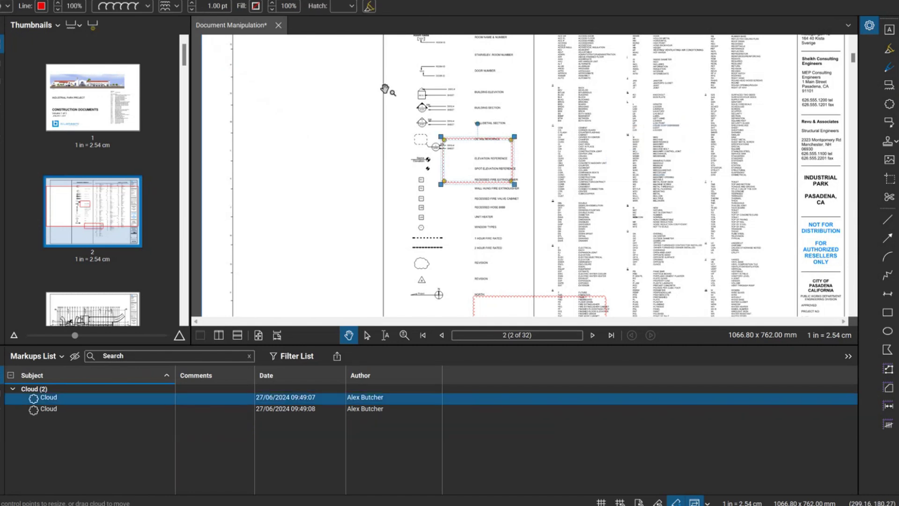
key("Escape")
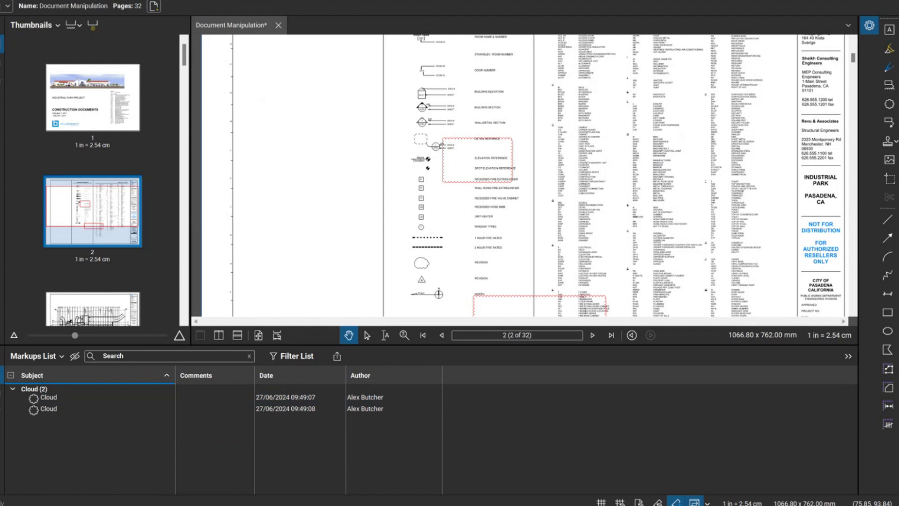
- Start Reduce File Size for Document Manipulation.pdf and set the output to the highest image quality retained
left_click(120, 0)
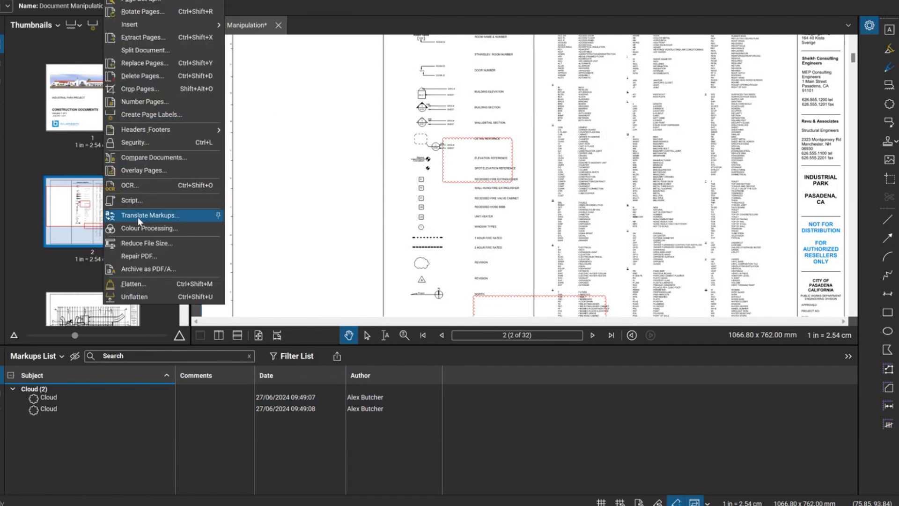
left_click(136, 243)
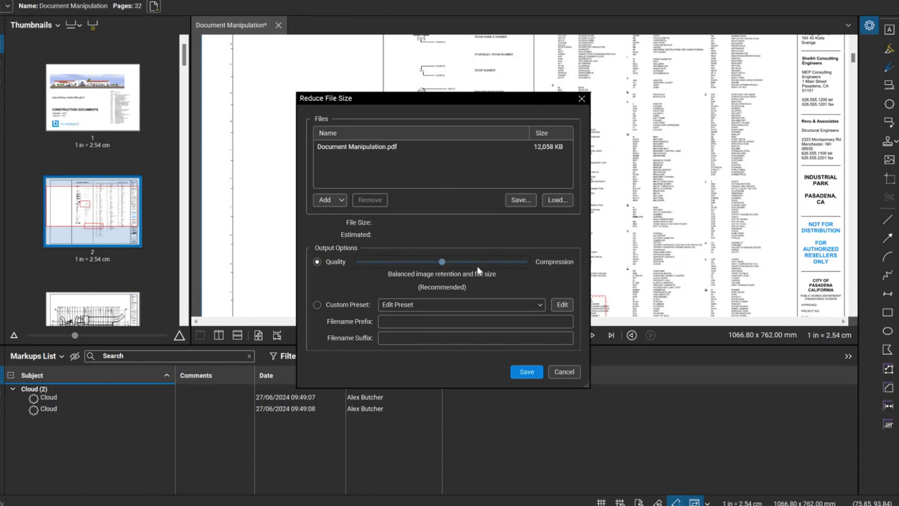
left_click_drag(446, 262, 344, 270)
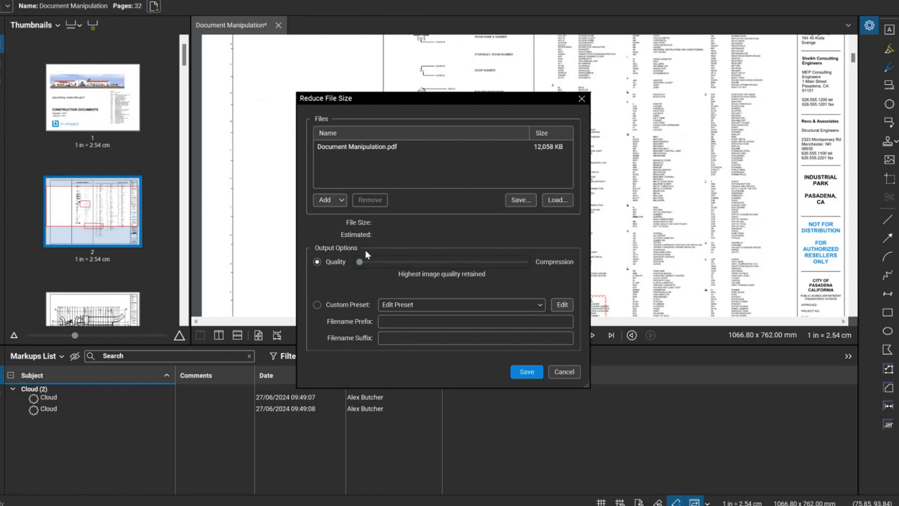
- Review the custom preset settings for file size reduction, switch back to the Quality option and close without saving
left_click(359, 303)
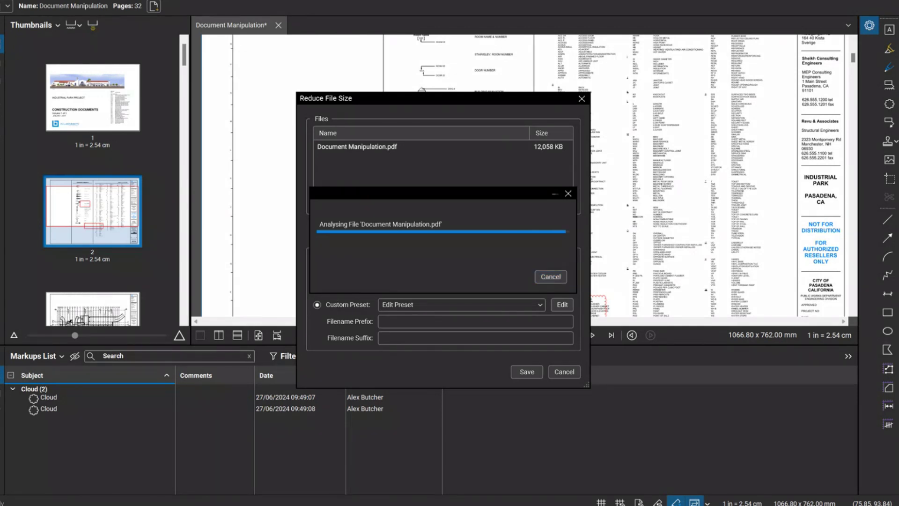
left_click_drag(117, 10, 338, 19)
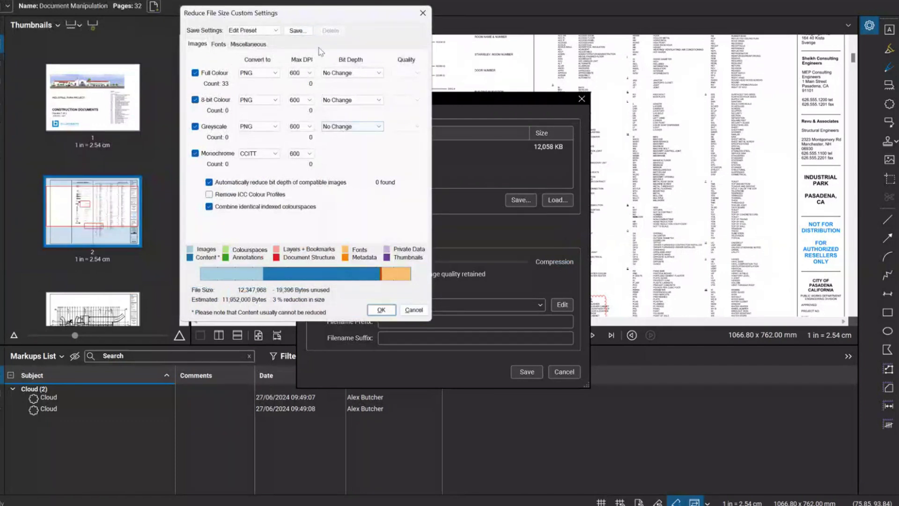
left_click(423, 12)
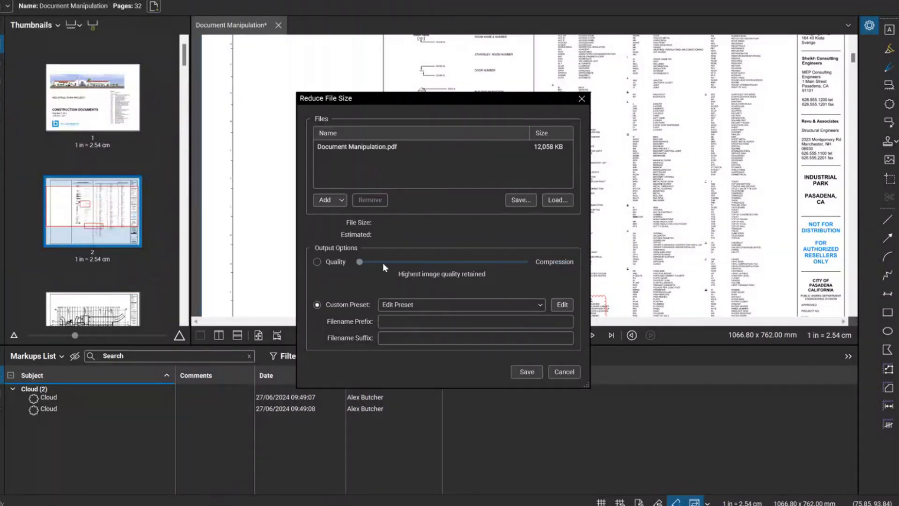
left_click(323, 262)
left_click_drag(437, 95, 416, 99)
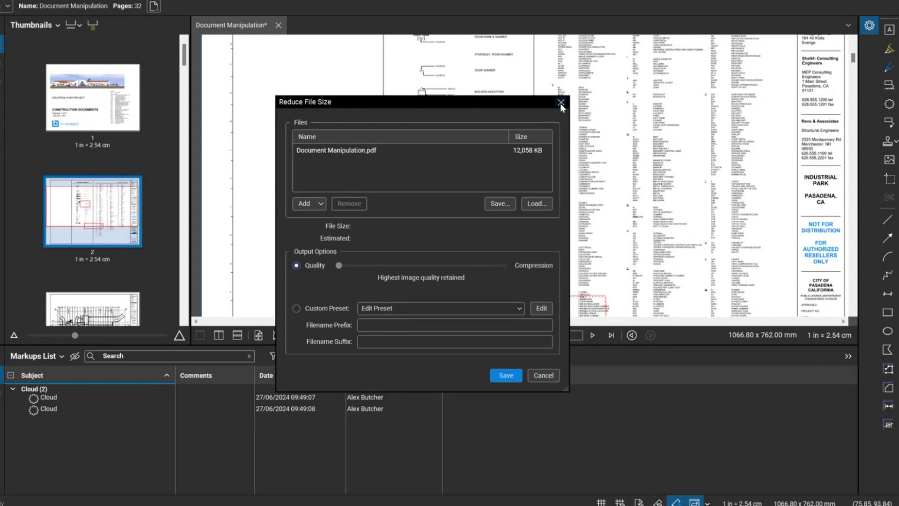
left_click(561, 103)
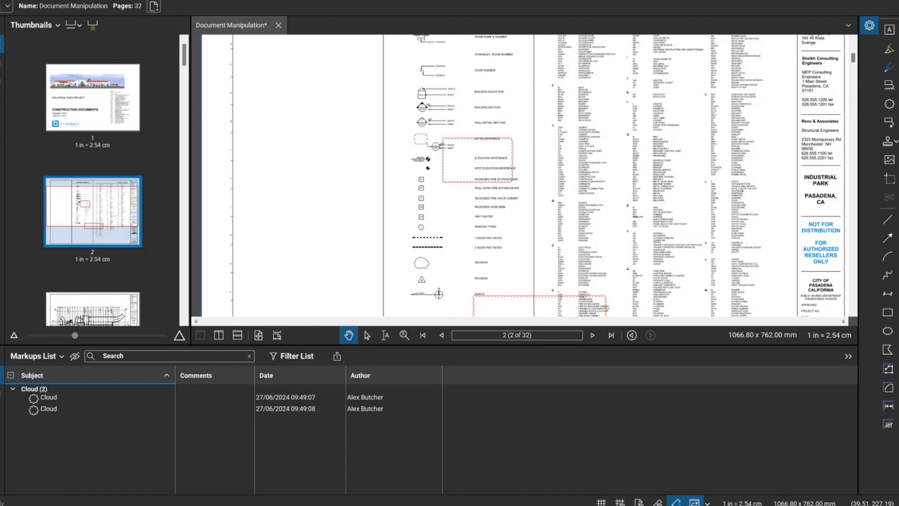
- Hide the Markups List and show the Layers panel
left_click(2, 380)
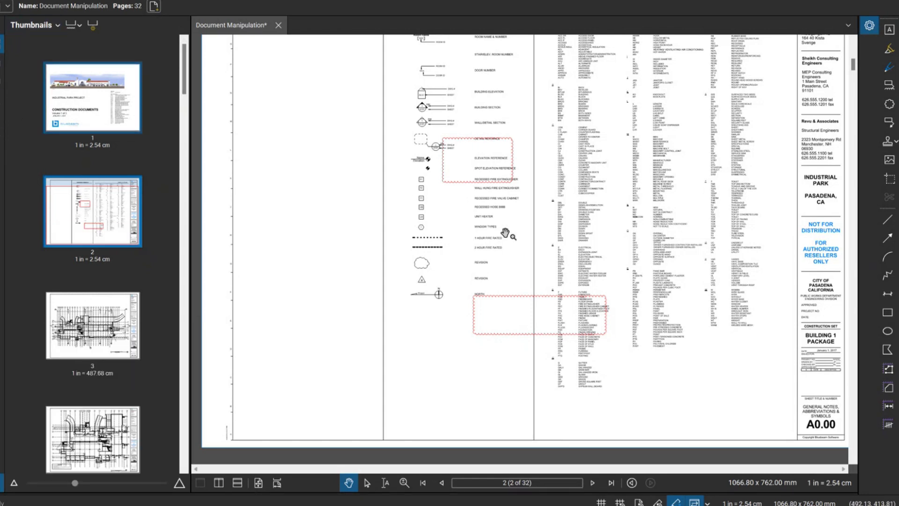
mouse_move(704, 377)
left_mouse_down()
mouse_move(331, 81)
mouse_move(583, 338)
mouse_move(689, 382)
left_mouse_up()
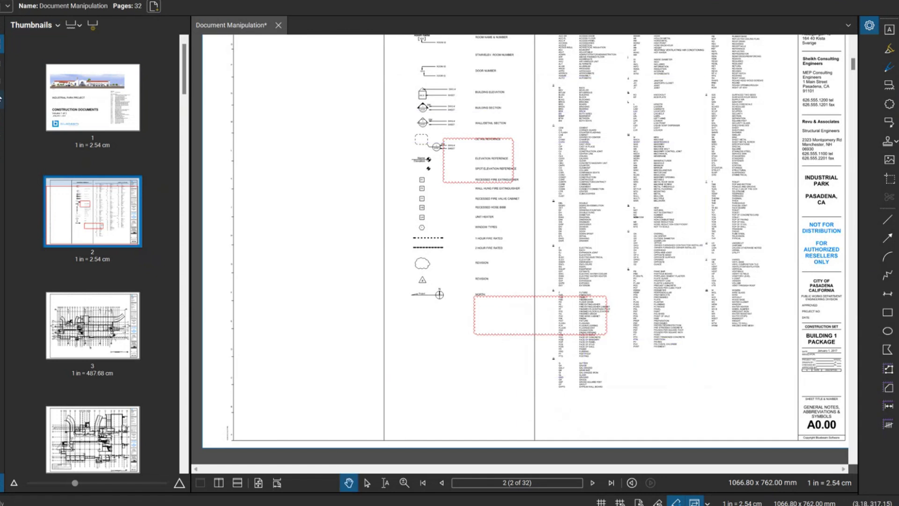
right_click(3, 192)
mouse_move(46, 191)
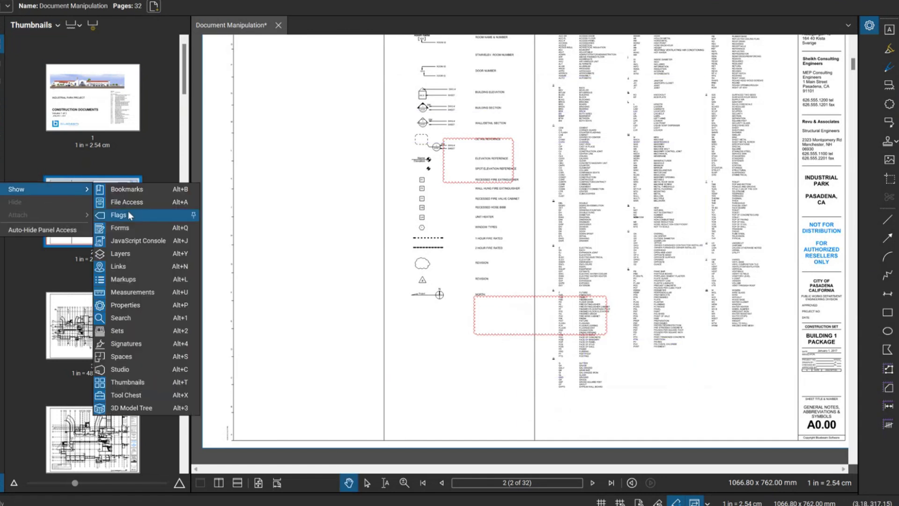
left_click(140, 257)
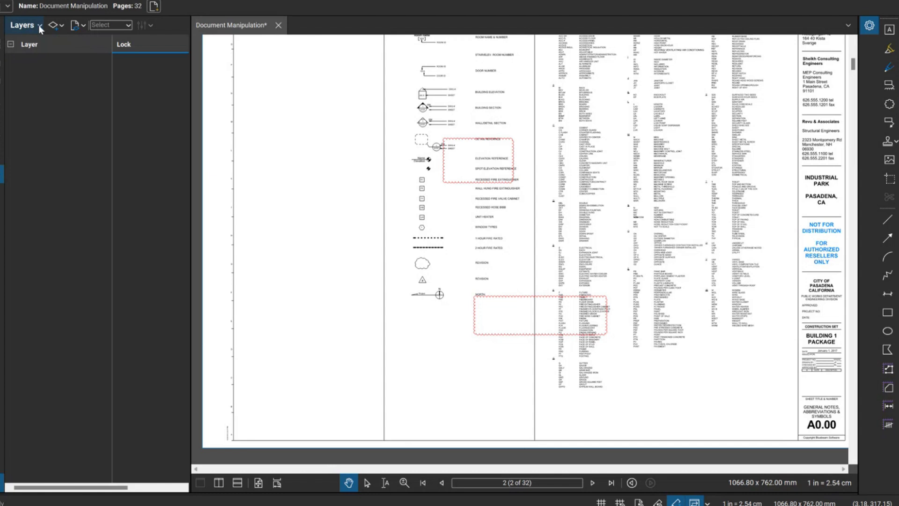
- Add a layer named "Layer 1" to the document
left_click(61, 24)
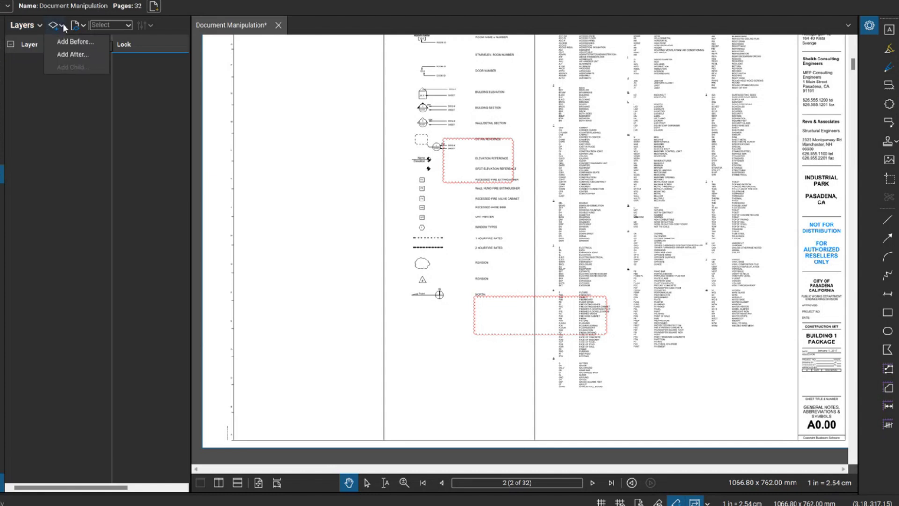
left_click(66, 41)
type("Layer 1")
key("Return")
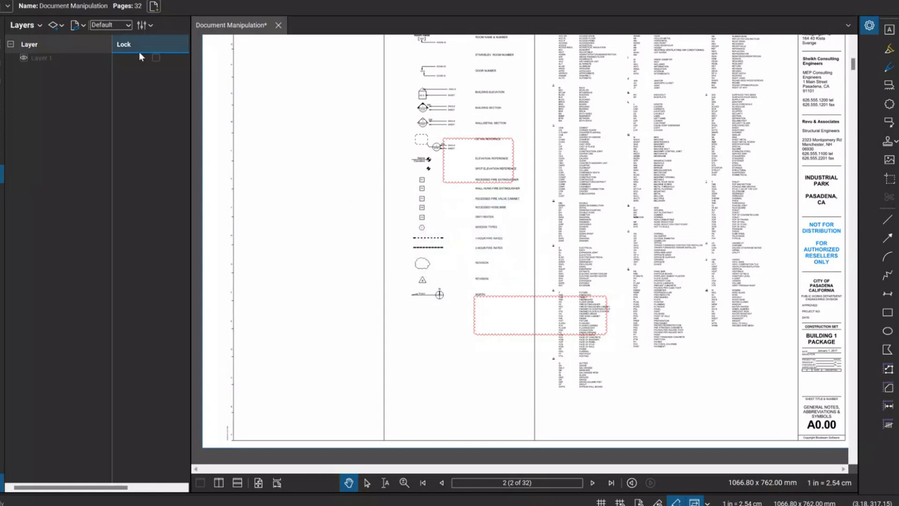
- Add a second layer named "Layer 3" after Layer 1
left_click(60, 32)
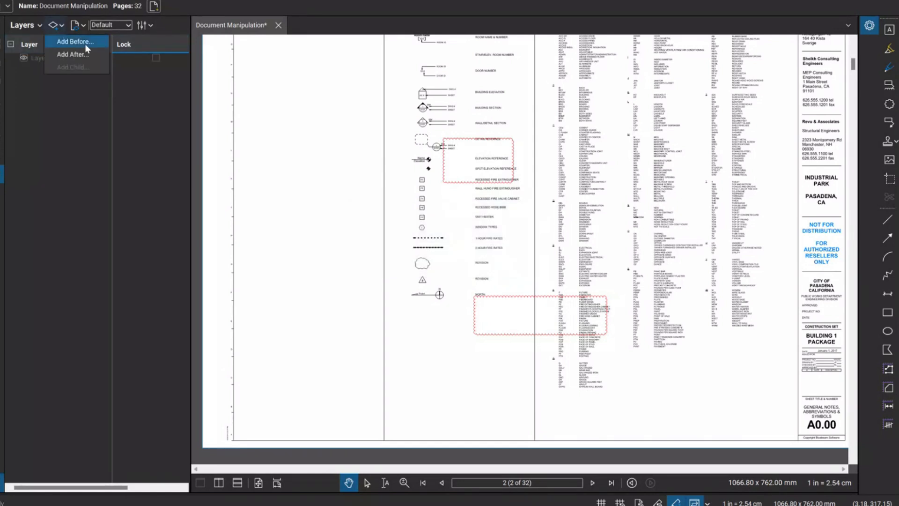
left_click(66, 53)
type("Layer 3")
key("Return")
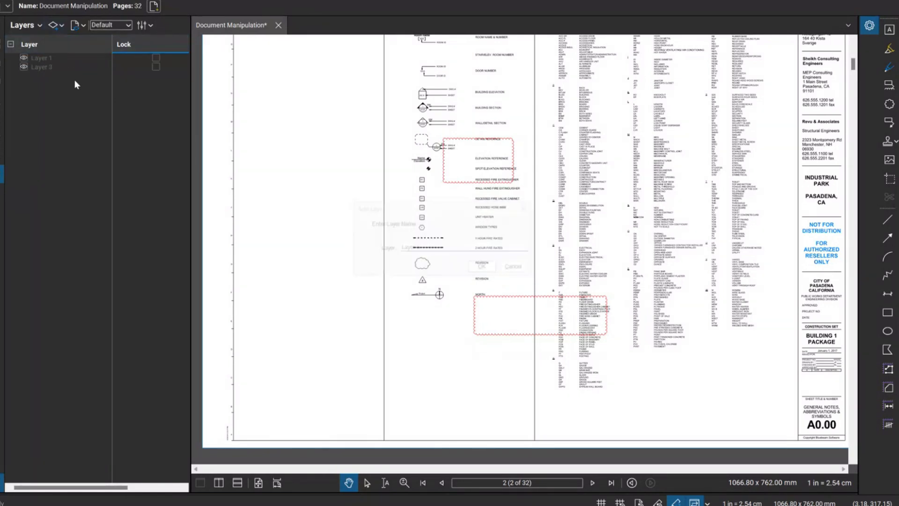
- Rename the newly added layer to "Layer 2"
double_click(66, 67)
left_click(66, 67)
key("BackSpace")
type("2")
key("Return")
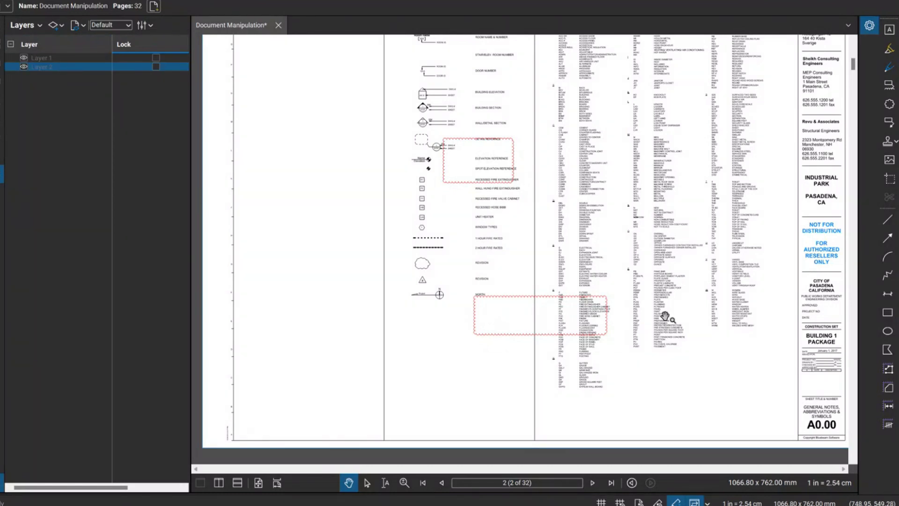
- Assign the upper red cloud markup beside the drawing symbols to Layer 1
right_click(507, 182)
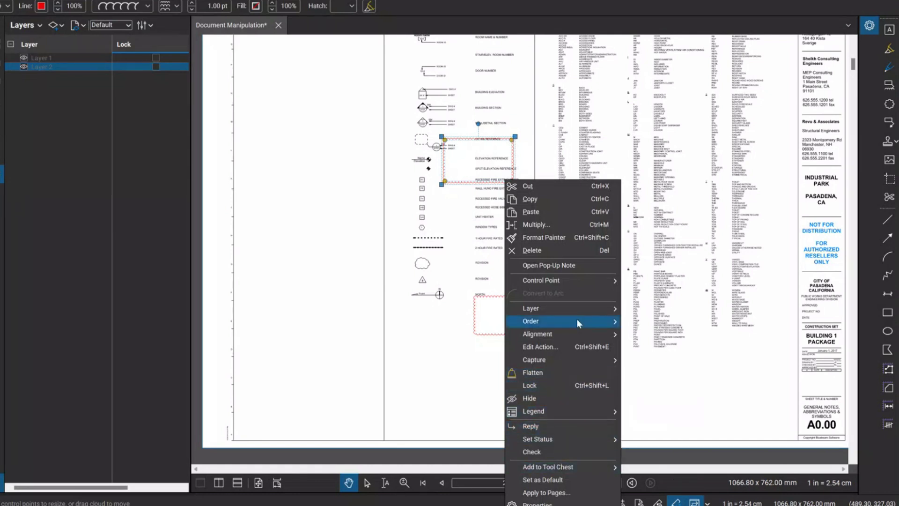
mouse_move(586, 309)
left_click(674, 322)
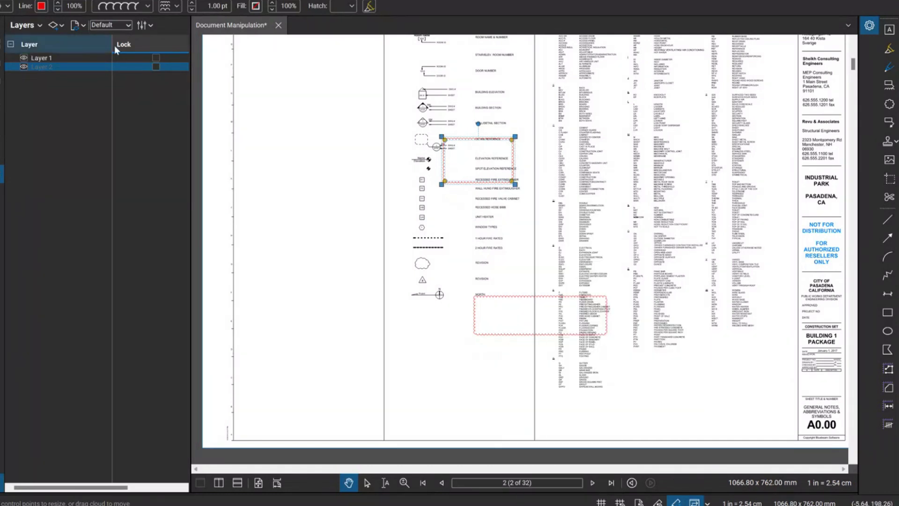
- Assign the lower, wider red cloud markup to Layer 2 and clear the selection
left_click(553, 299)
right_click(554, 299)
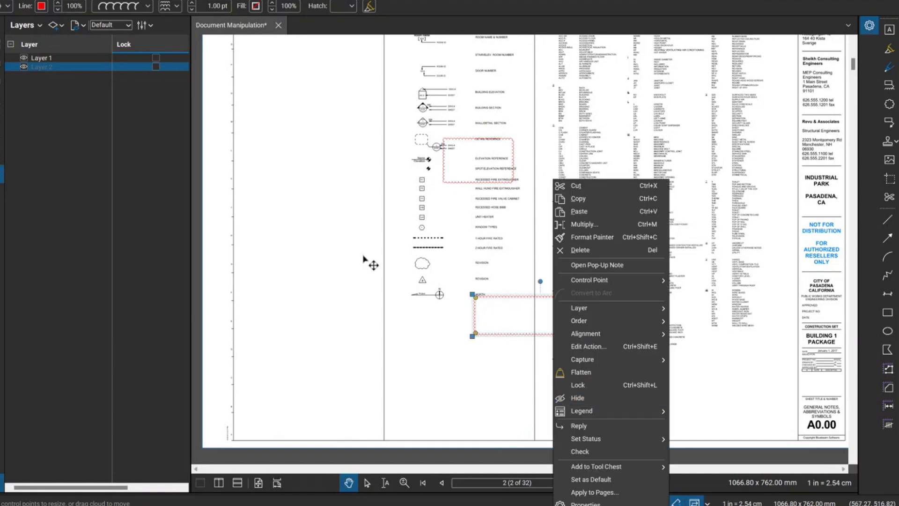
mouse_move(608, 308)
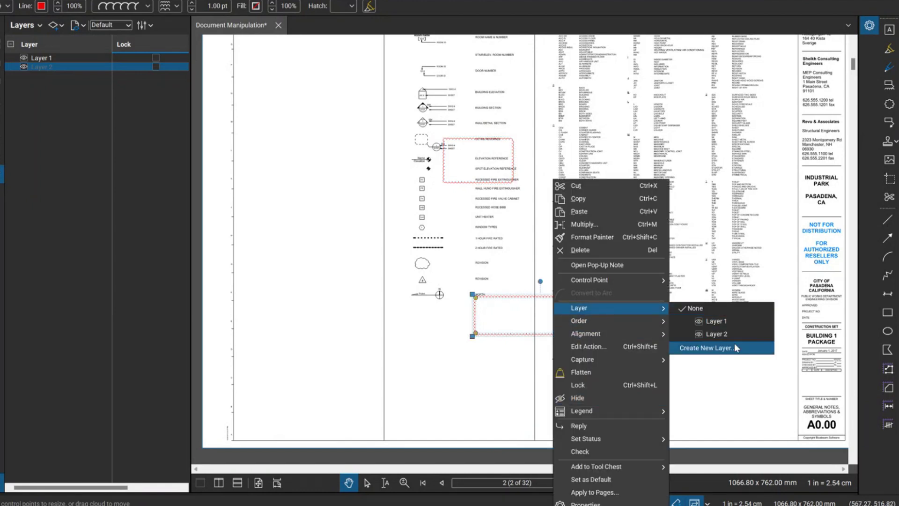
left_click(702, 334)
left_click(541, 268)
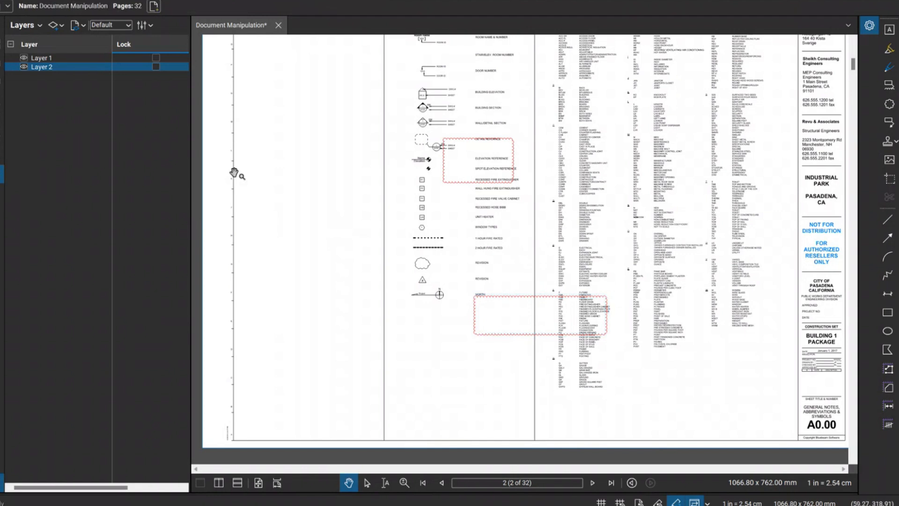
- Hide Layer 1 and Layer 2, and show Layer 2 again so only its markup is displayed
left_click_drag(462, 224, 448, 239)
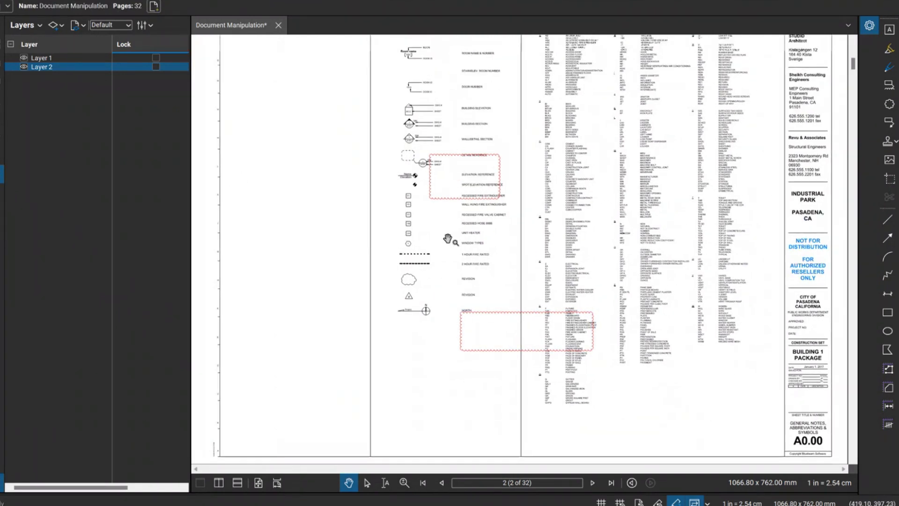
scroll(448, 239, "up", 2)
left_click(23, 66)
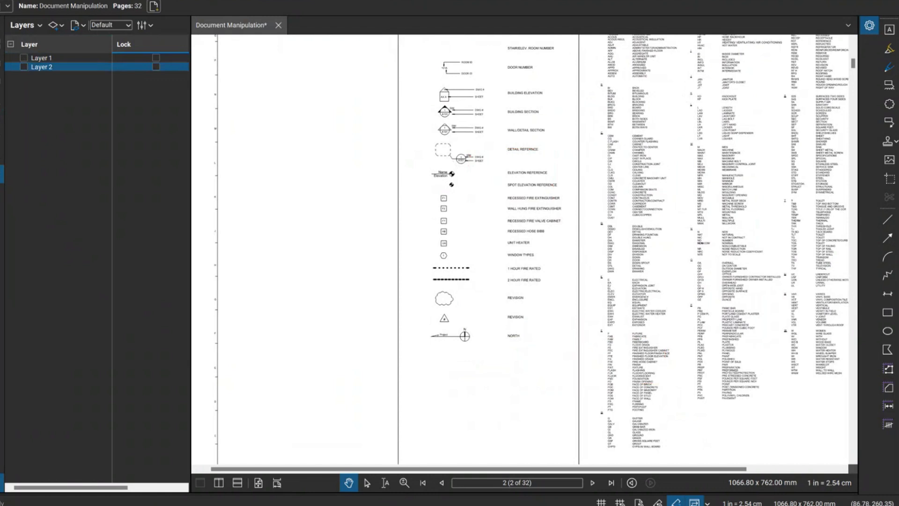
left_click(23, 68)
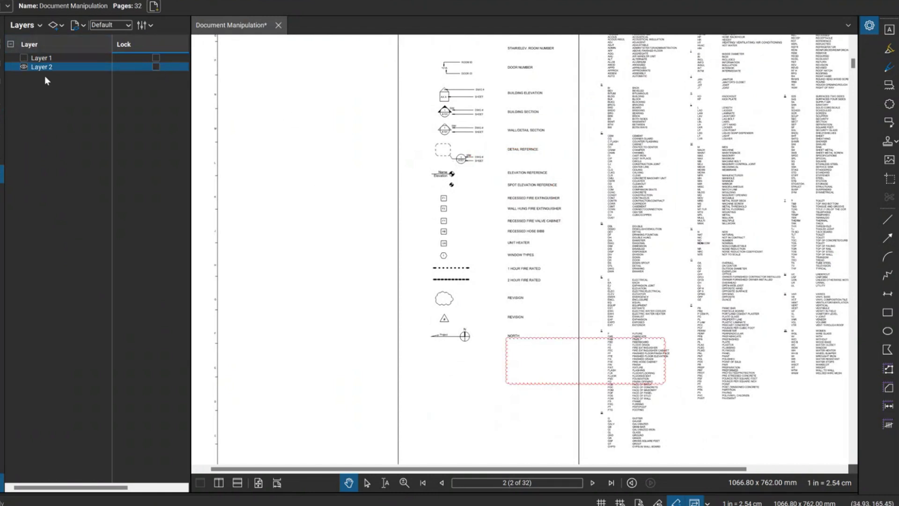
- Export Layer 2 to a new PDF page saved as Document Manipulation_Layer
key("ctrl+0")
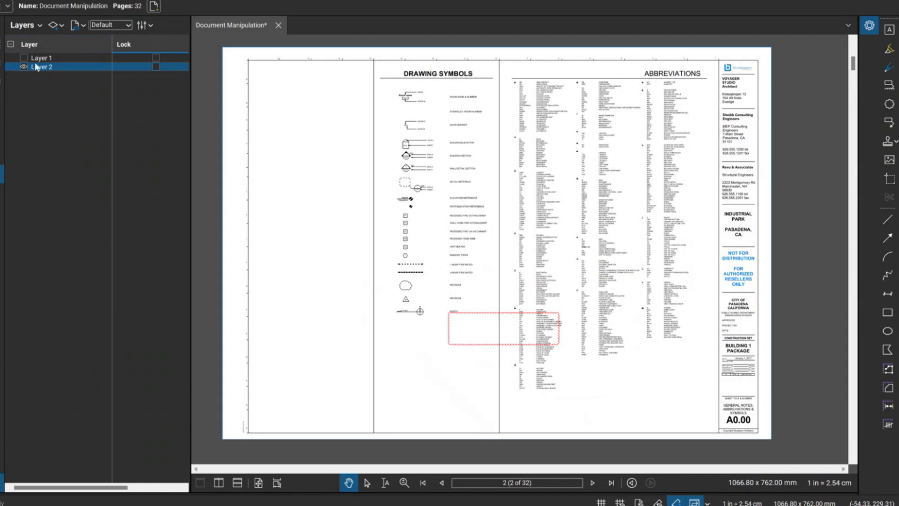
right_click(45, 73)
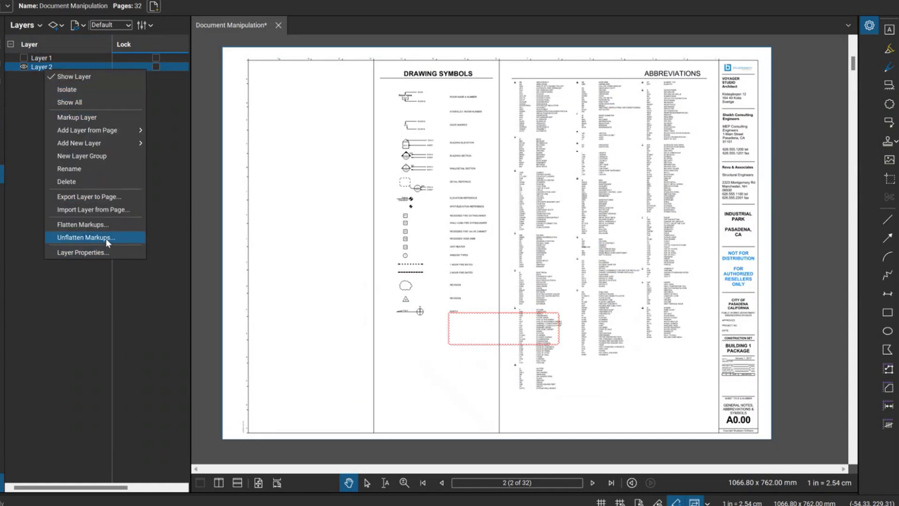
left_click(113, 195)
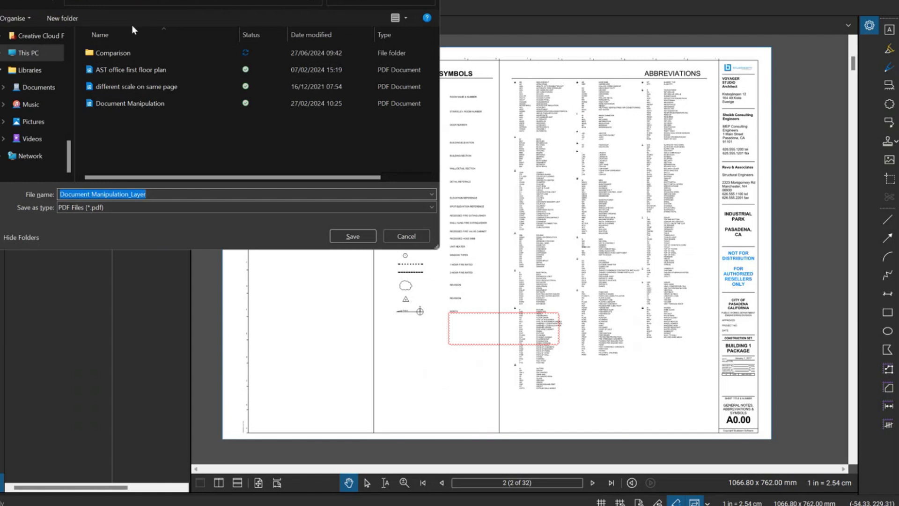
left_click(336, 234)
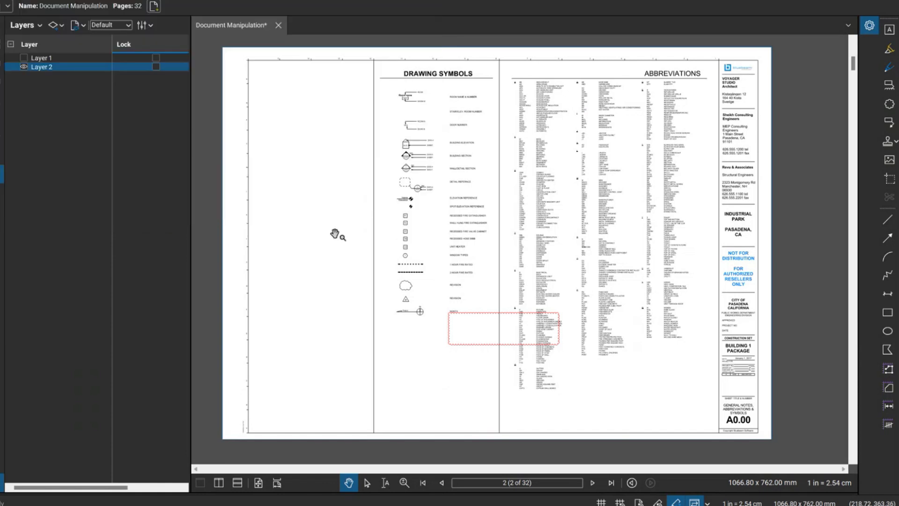
- Examine the exported cloud markup in Document Manipulation_Layer and close that file
scroll(605, 265, "down", 3)
scroll(604, 270, "up", 1)
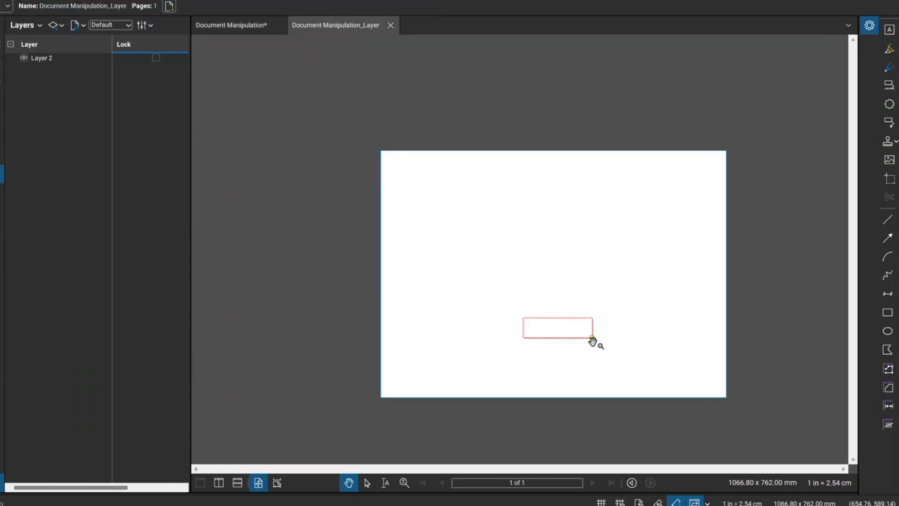
left_click(390, 26)
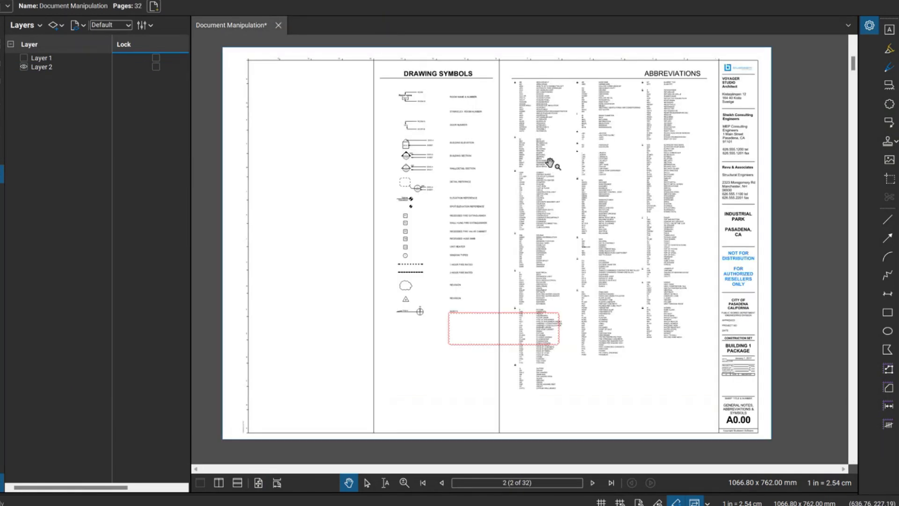
- Create a new one-page blank landscape document of 420 × 297 mm and return to Document Manipulation
left_click(7, 6)
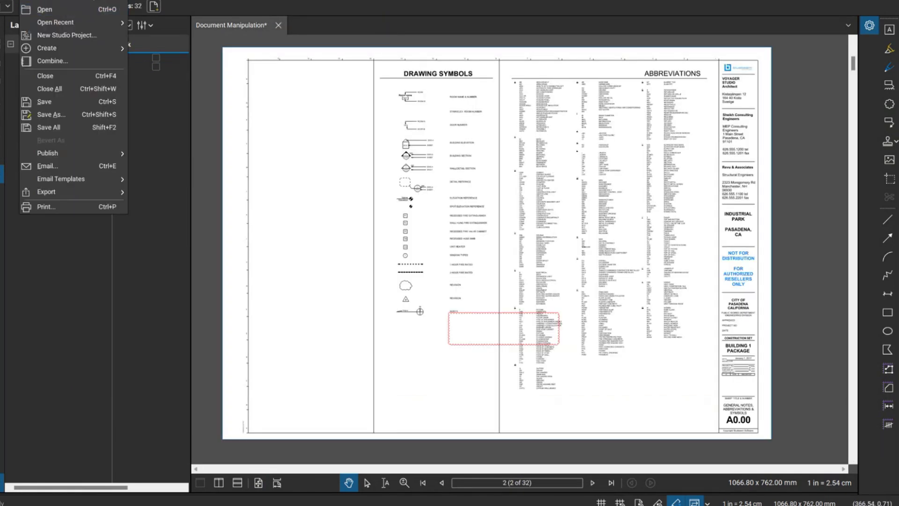
left_click(33, 9)
left_click(530, 307)
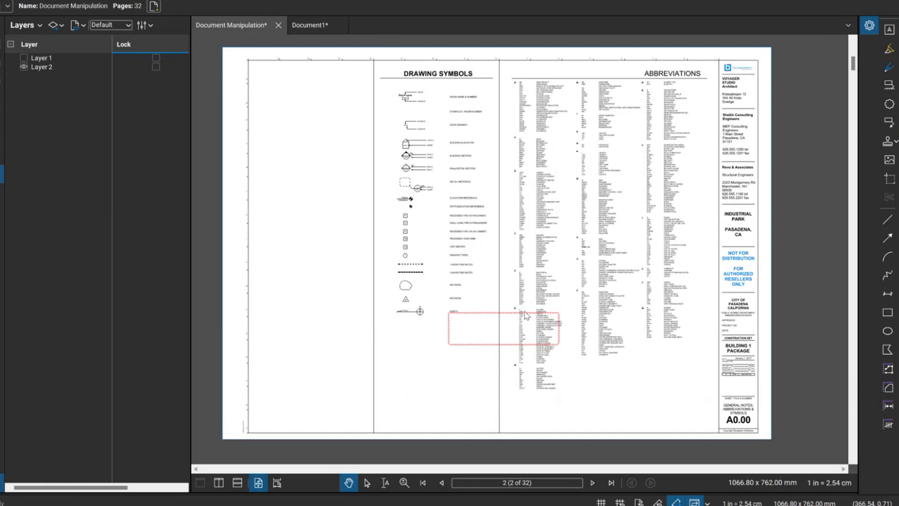
left_click(232, 26)
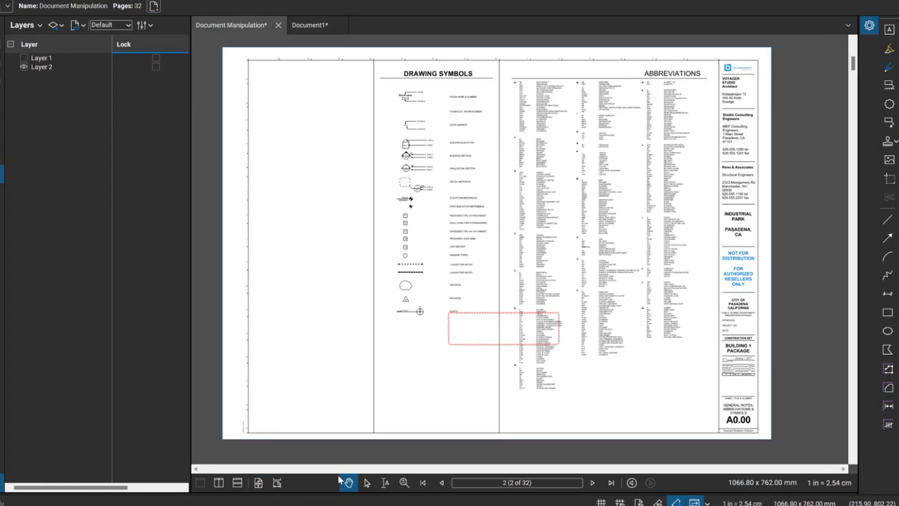
- Copy the lower red cloud markup on Layer 2 from the Document Manipulation sheet
left_click(24, 67)
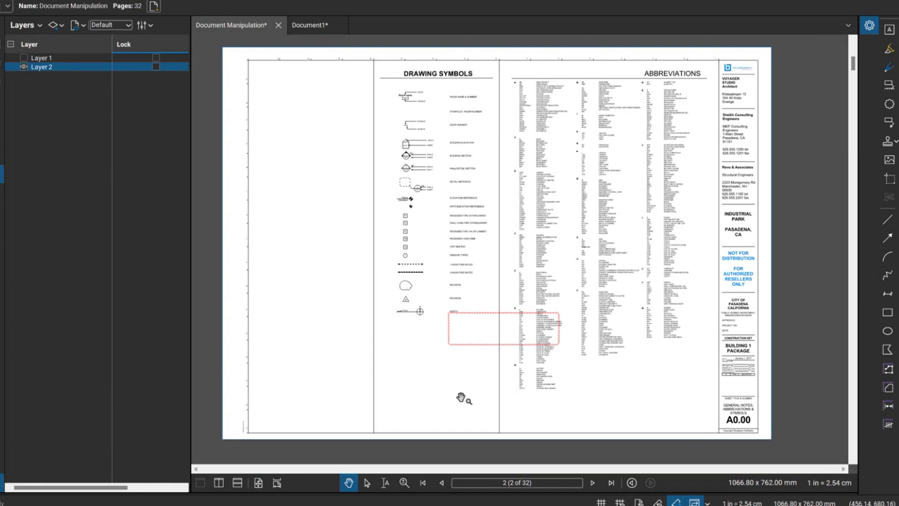
left_click(555, 344)
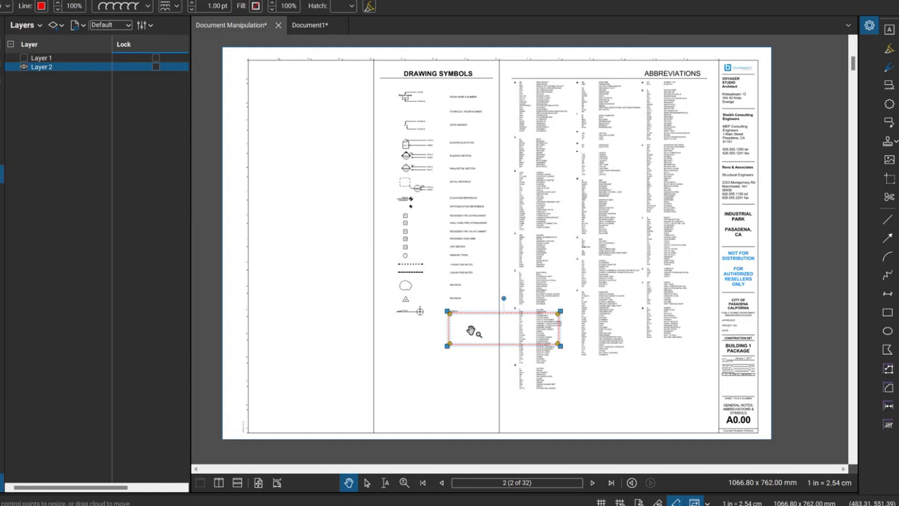
right_click(466, 347)
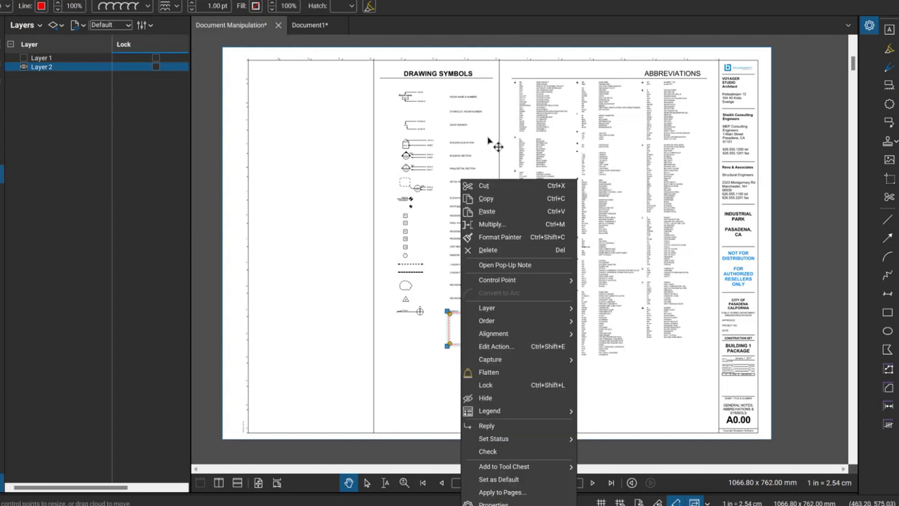
left_click(492, 198)
- Paste the copied cloud markup in place in the blank Document1 and clear the selection
left_click(323, 28)
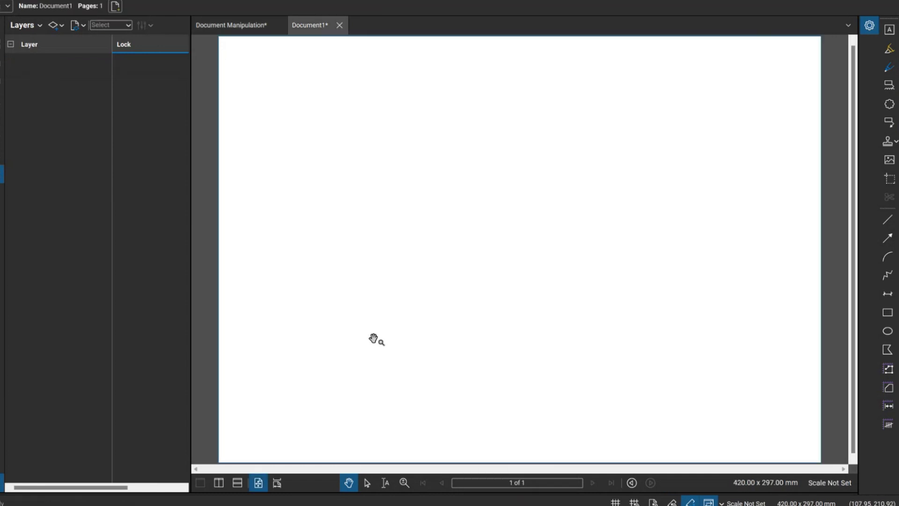
scroll(373, 337, "down", 2)
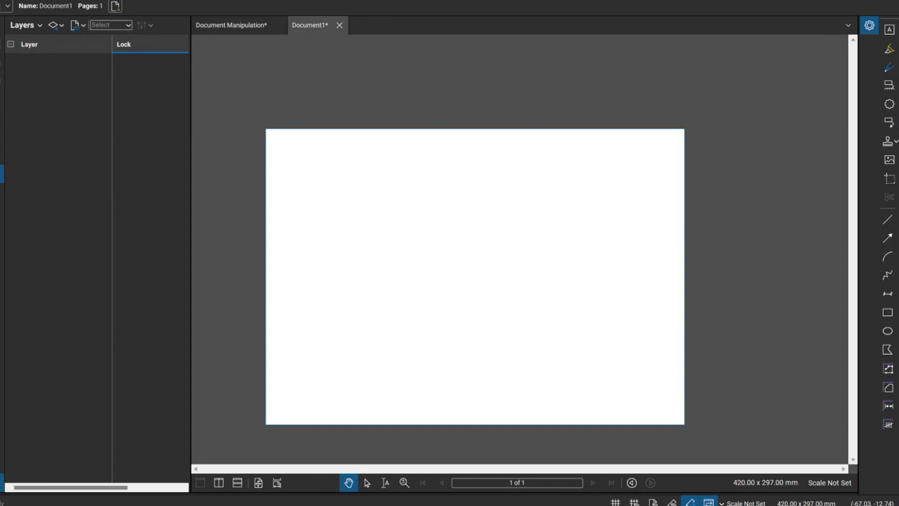
right_click(78, 99)
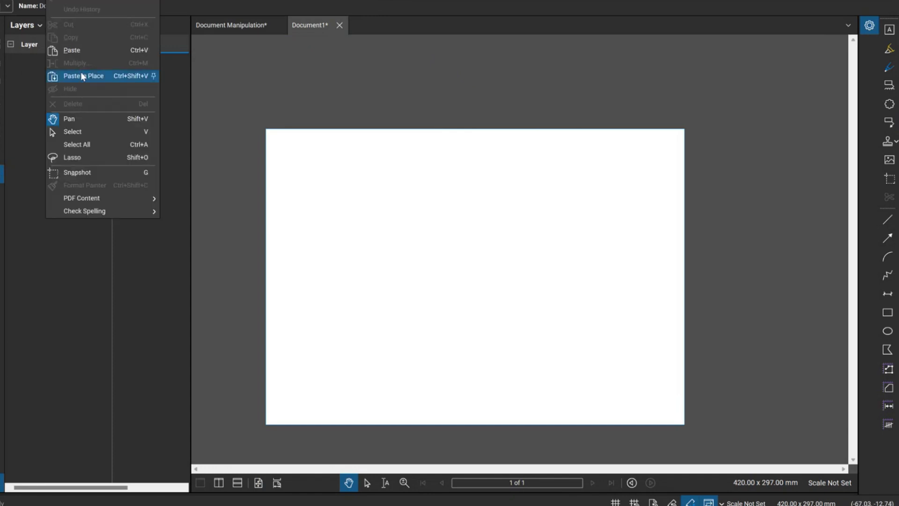
left_click(79, 76)
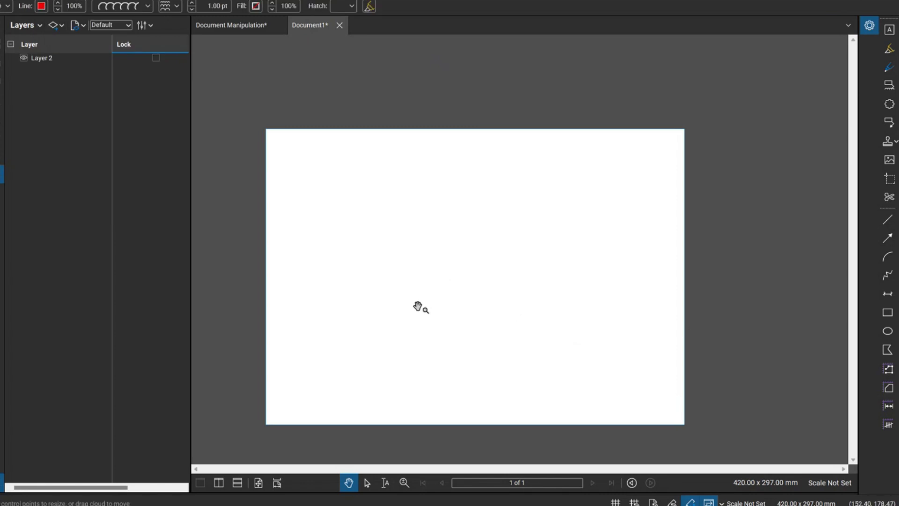
key("Escape")
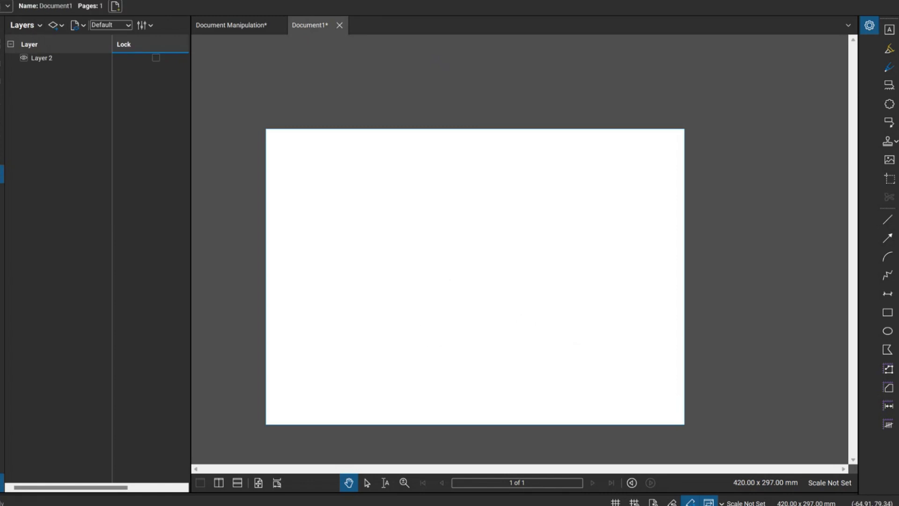
- Check the original Document Manipulation sheet against Document1 and close Document1 without saving
left_click(249, 27)
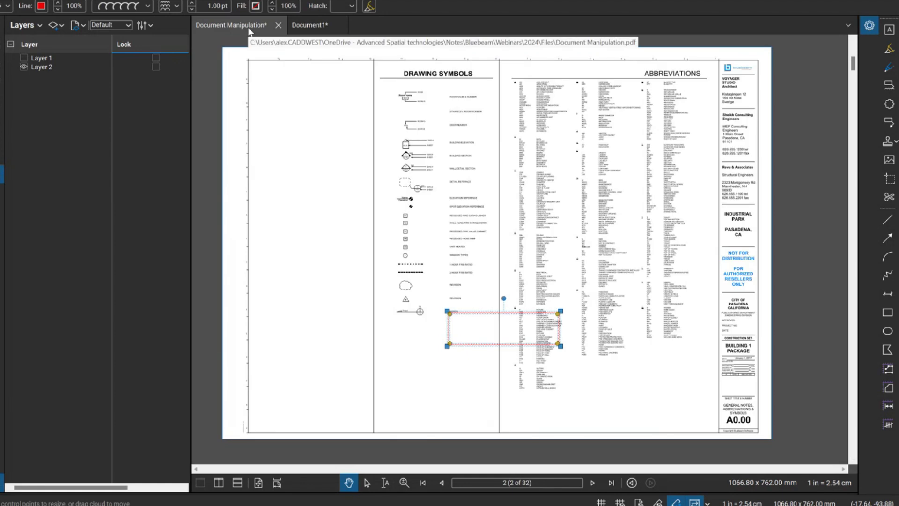
left_click(313, 27)
left_click(339, 25)
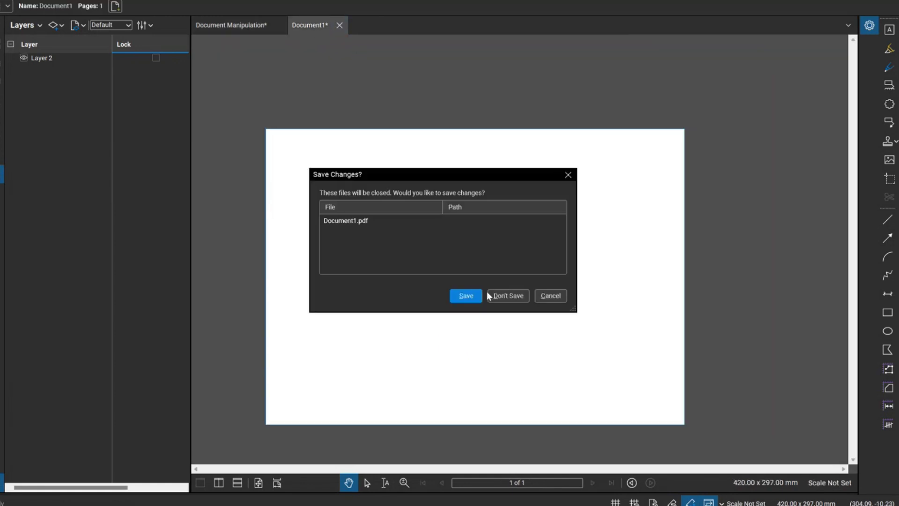
left_click(490, 295)
- Create a new blank document 762 mm wide and 1066.8 mm high, and close it without saving
left_click(64, 2)
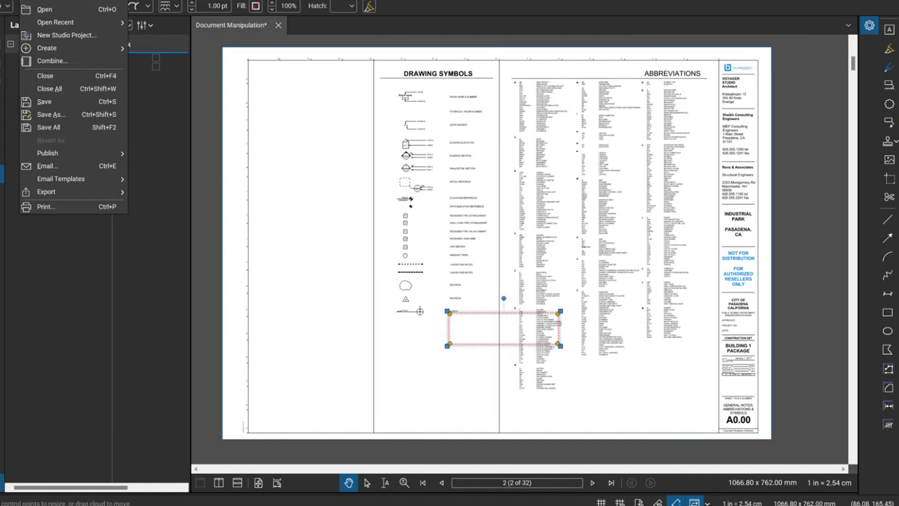
key("ctrl+n")
double_click(375, 212)
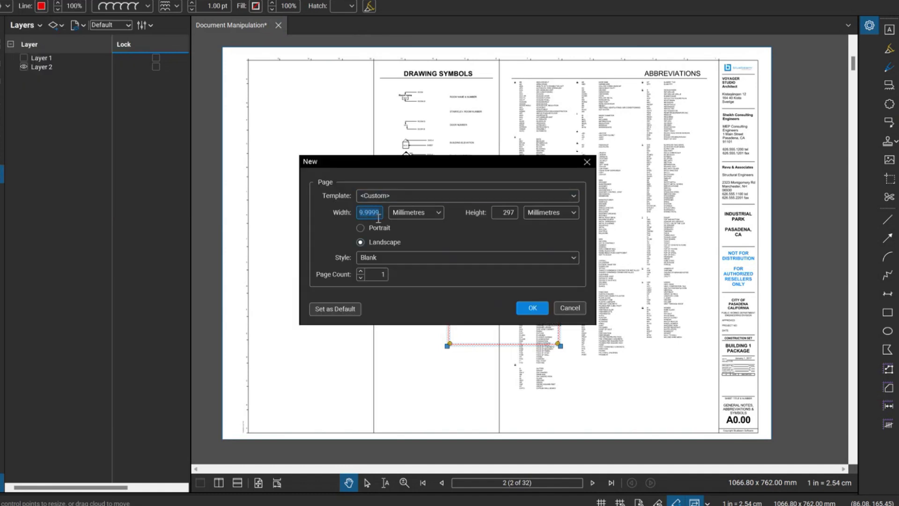
type("762")
double_click(507, 212)
type("1066.8")
left_click(534, 309)
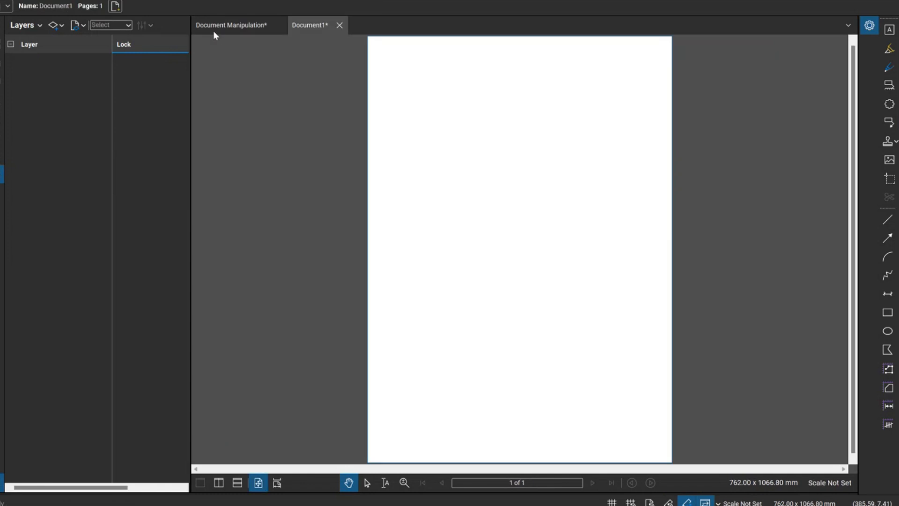
left_click(339, 25)
left_click(492, 296)
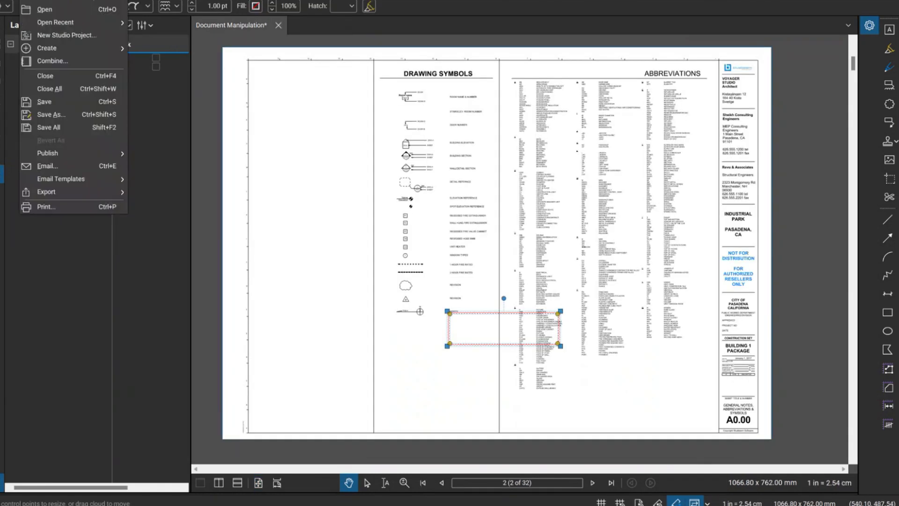
- Create a new blank landscape document 1066.8 mm wide and 762 mm high
key("ctrl+n")
left_click(361, 242)
double_click(370, 213)
type("9.9999")
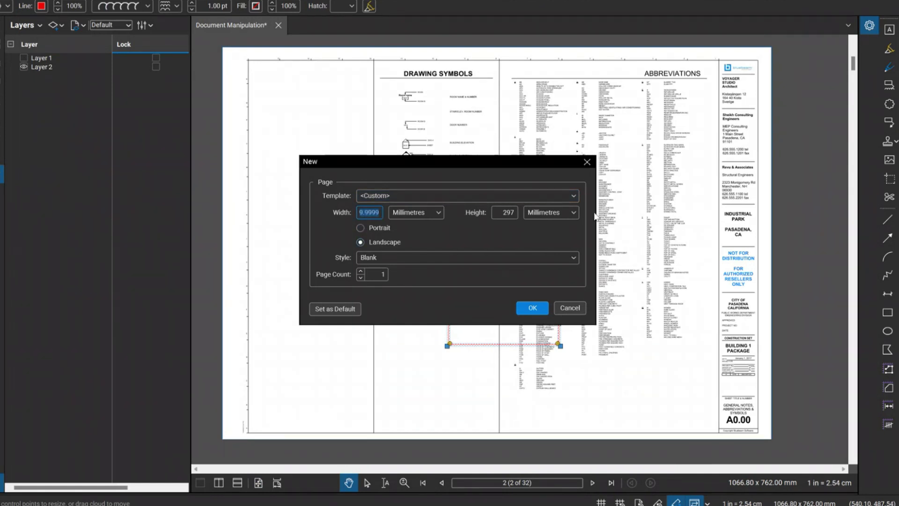
left_click(361, 228)
left_click(361, 240)
type("10")
key("Tab")
type("762")
left_click(533, 308)
- Paste the cloud markup copied from the Document Manipulation sheet into Document1 and select Layer 2 in its layer list
left_click(231, 25)
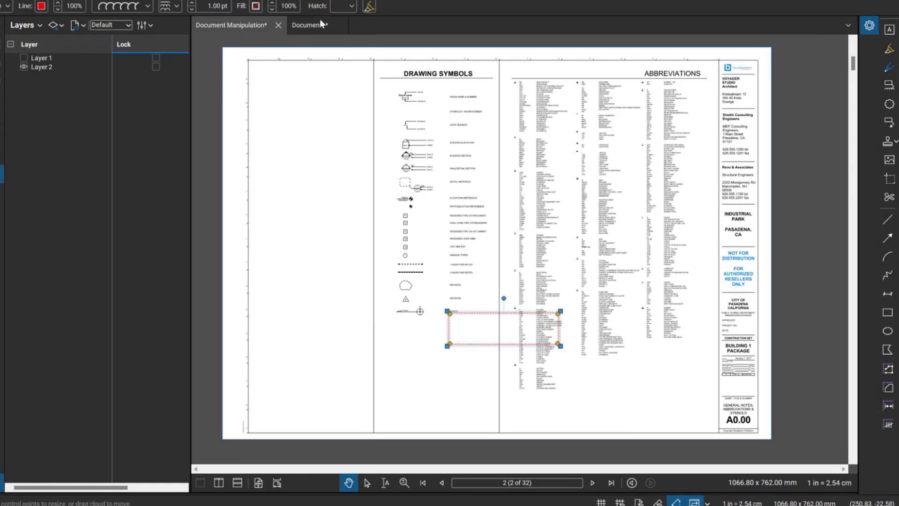
key("ctrl+Tab")
key("ctrl+v")
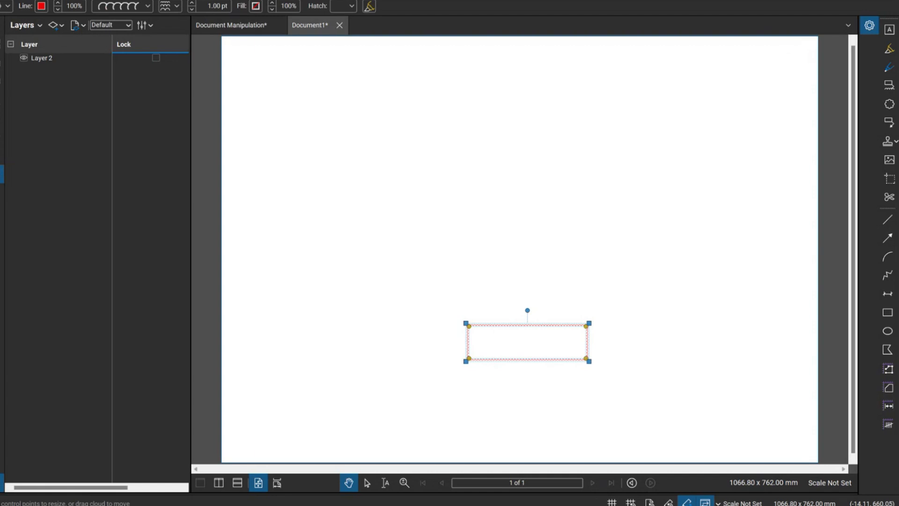
left_click(34, 59)
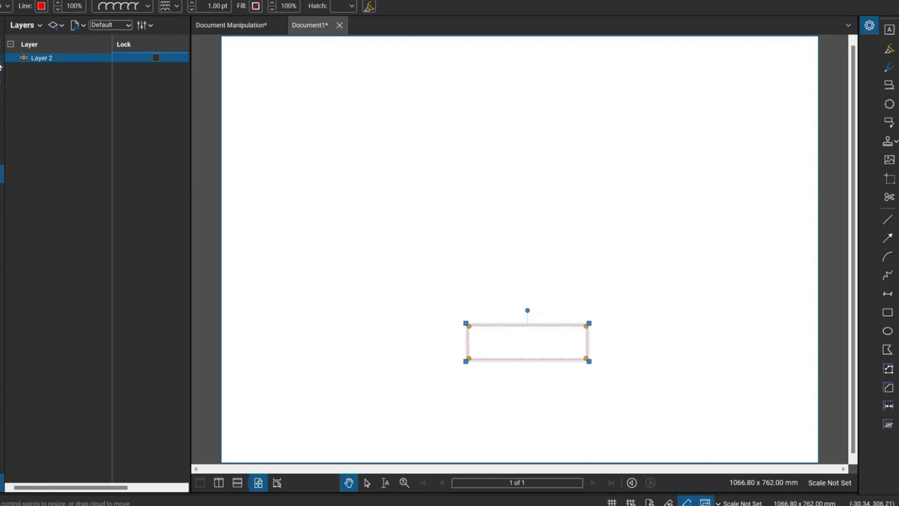
- Add the pasted cloud markup in Document1 to the Webinar tool set in the Tool Chest
left_click(632, 413)
left_click(535, 361)
right_click(532, 362)
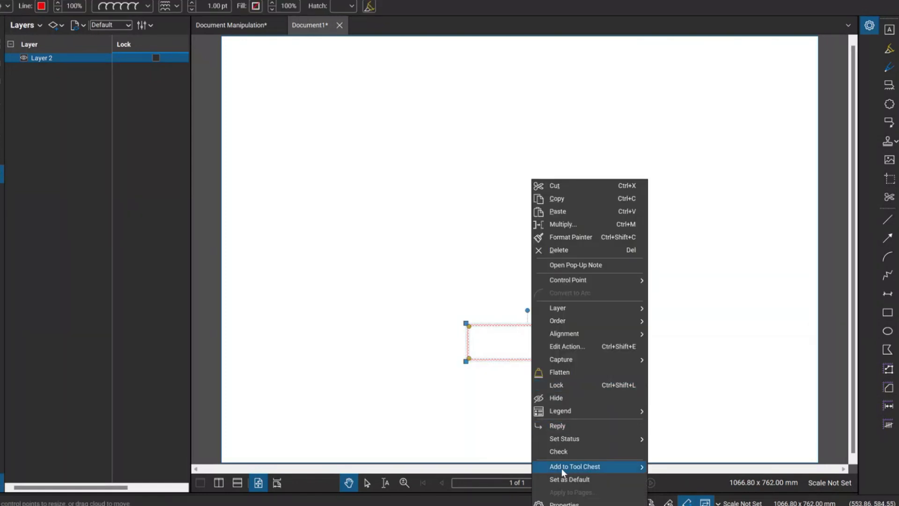
mouse_move(561, 468)
left_click(674, 504)
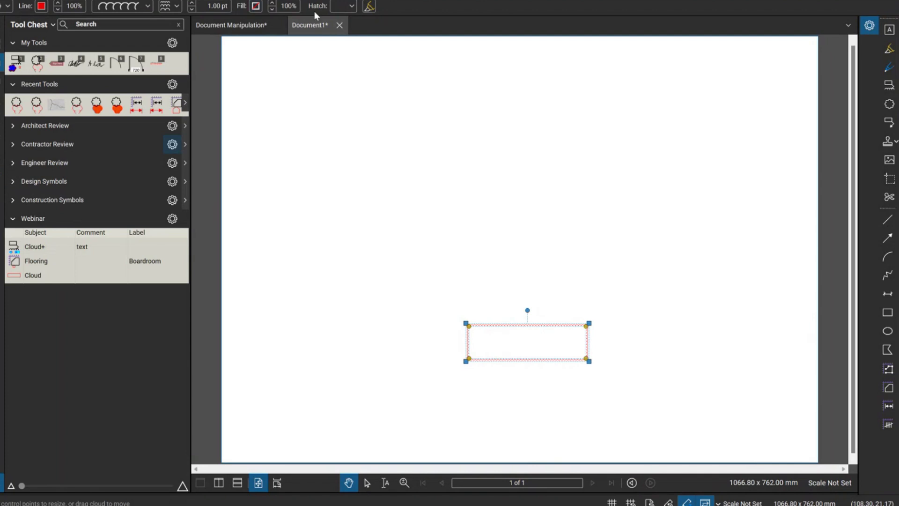
- Create another blank landscape document 420 mm wide and 297 mm high, and show its layer list
key("alt+f")
key("n")
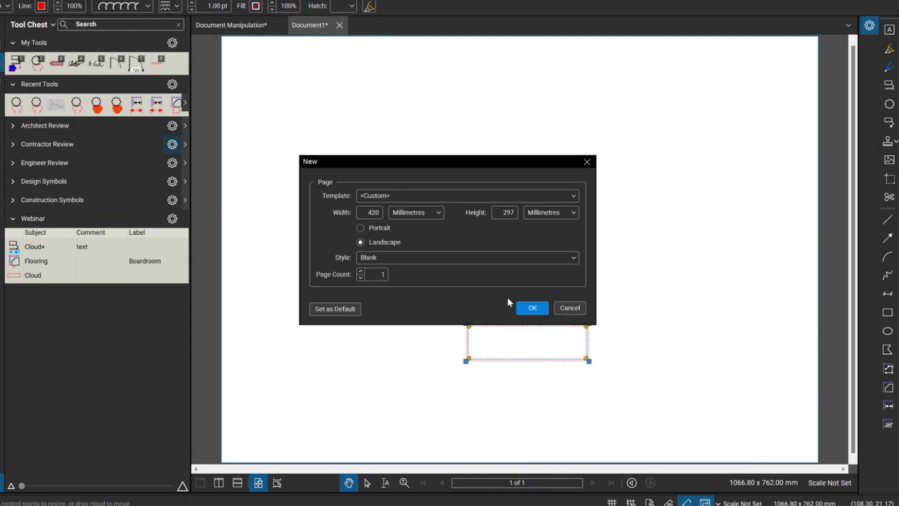
key("Return")
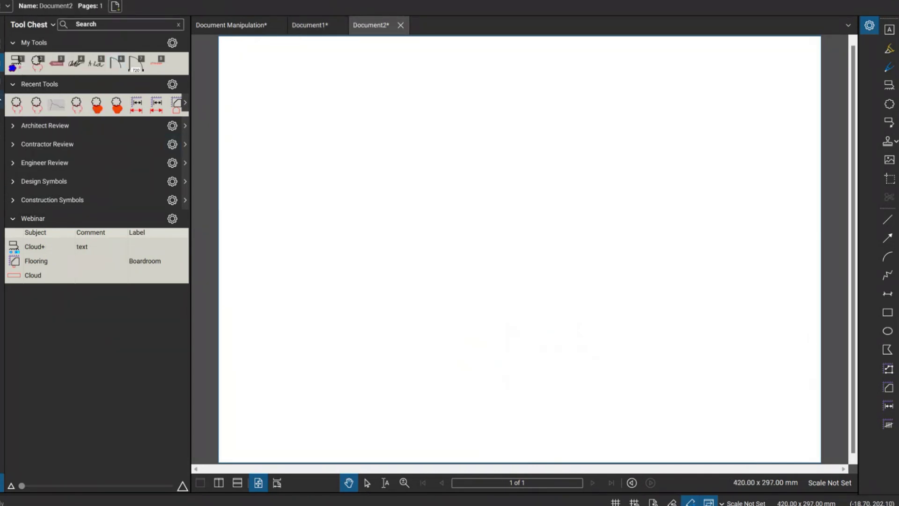
left_click(2, 96)
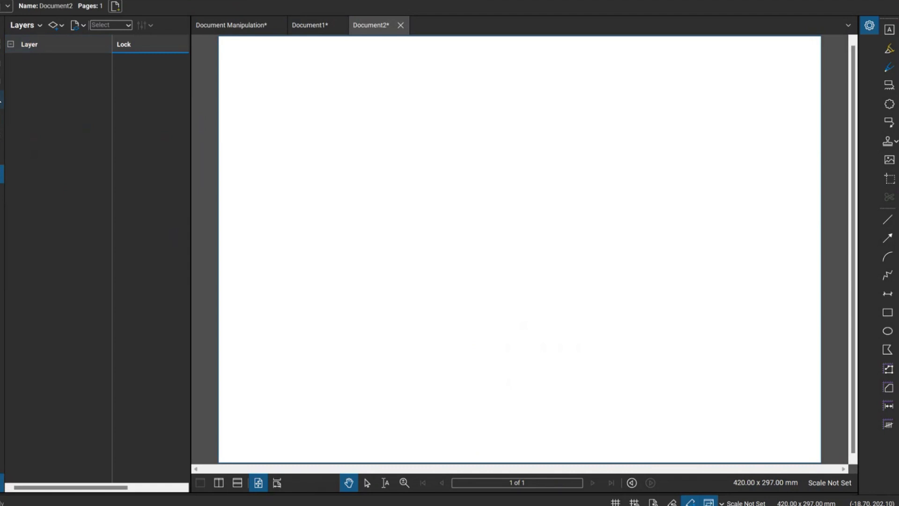
- Place two copies of the Webinar tool set's Cloud markup on Document2 and check which layer they use
left_click(2, 63)
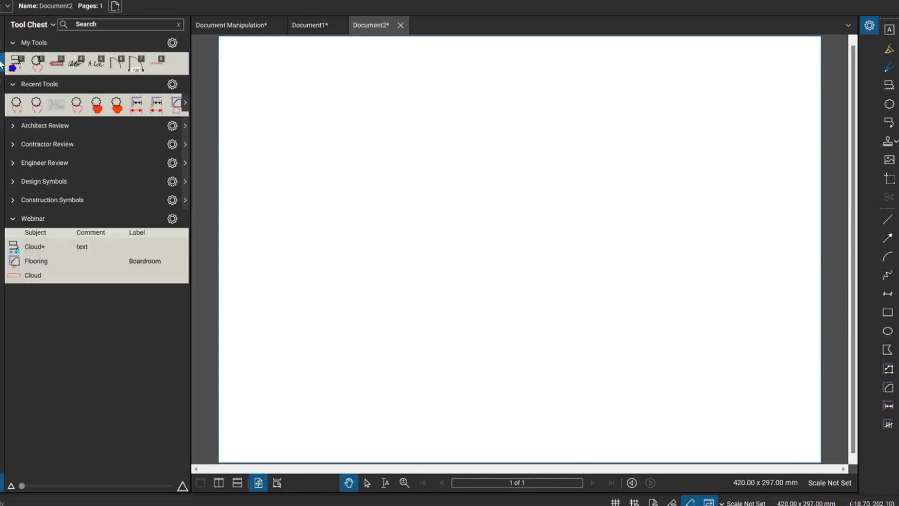
left_click(32, 280)
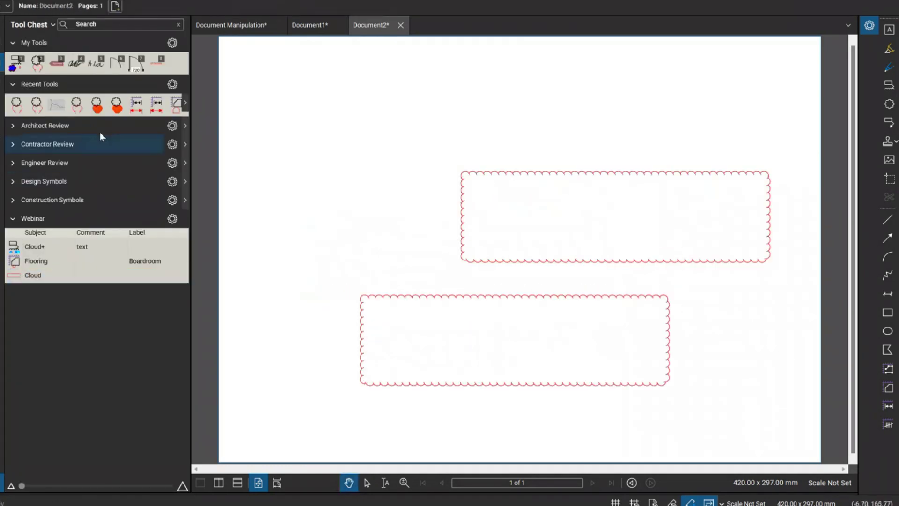
left_click(2, 173)
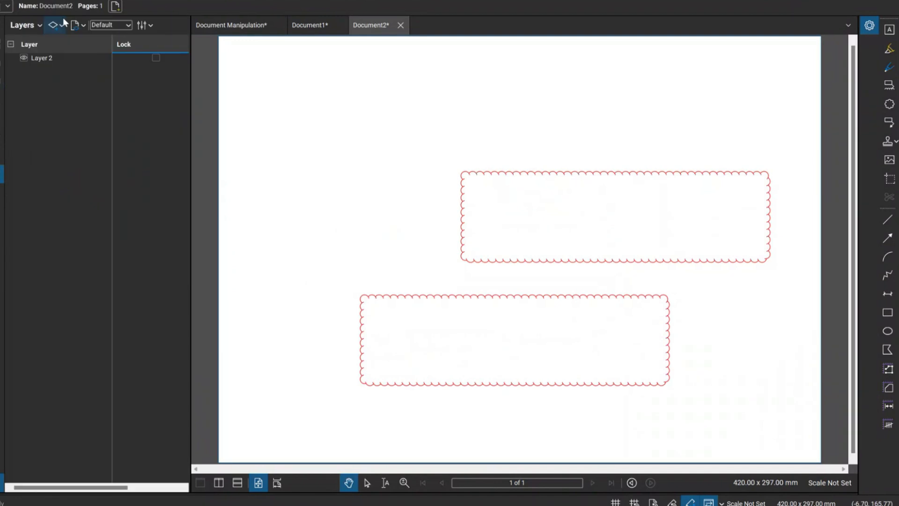
left_click(47, 60)
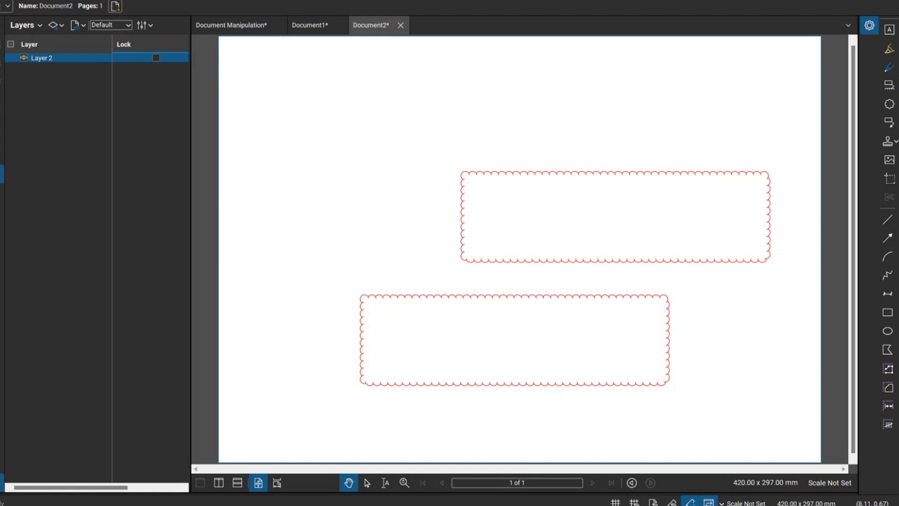
left_click(103, 124)
- Open page 3 of Document Manipulation and examine the title and scale bar of the 1st Floor Reference Plan
left_click(262, 23)
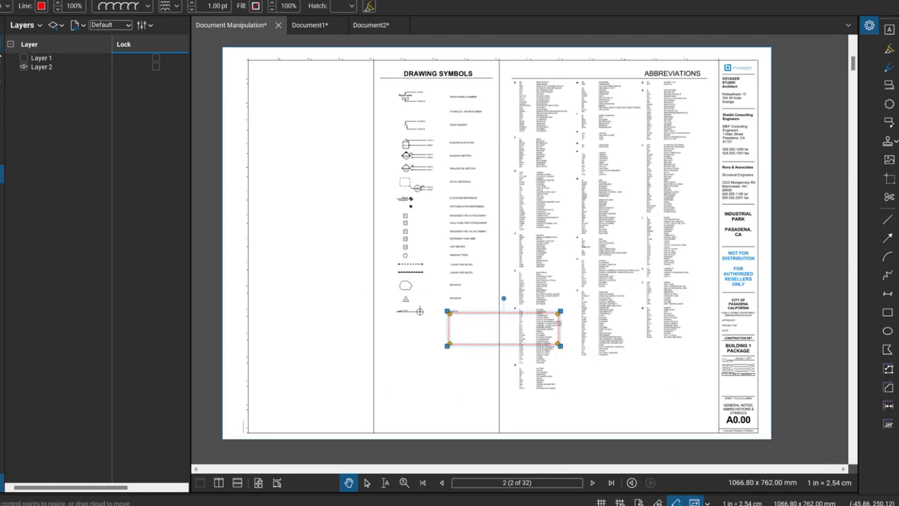
left_click(2, 41)
left_click(101, 360)
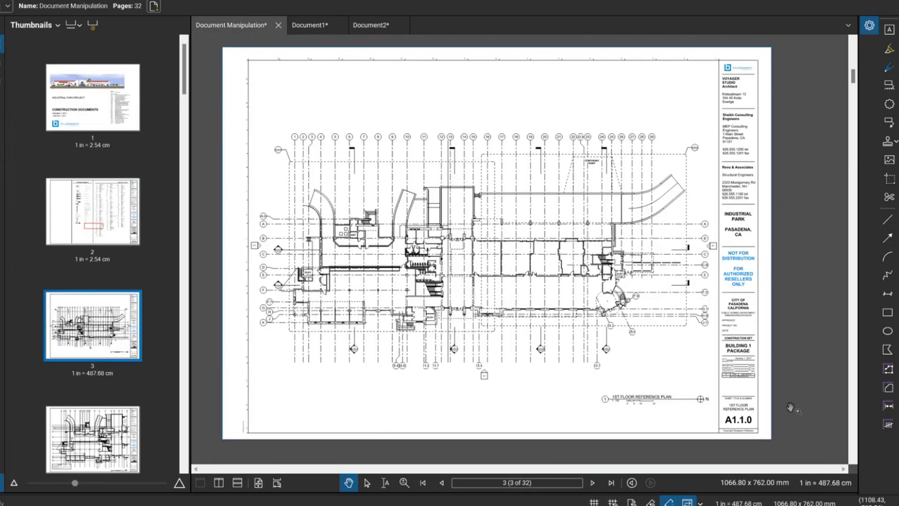
scroll(622, 411, "up", 2)
scroll(622, 411, "up", 2)
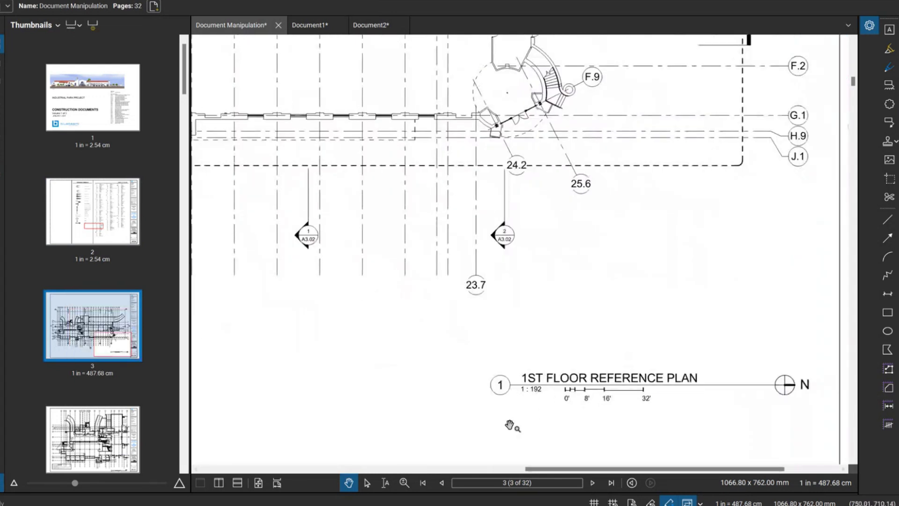
scroll(603, 373, "down", 2)
scroll(603, 374, "down", 4)
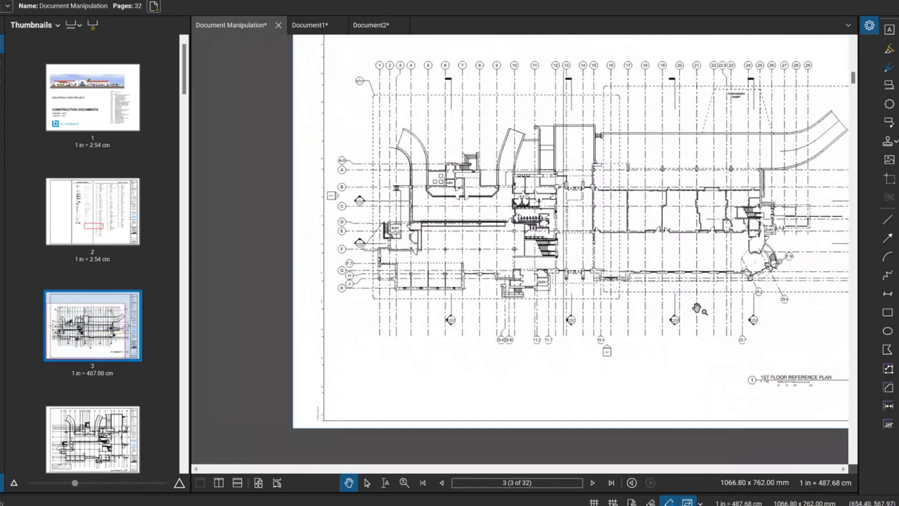
- Examine the washroom and cubicle layout in the central part of the floor plan on sheet A1.1.0
scroll(498, 278, "up", 4)
scroll(499, 278, "up", 5)
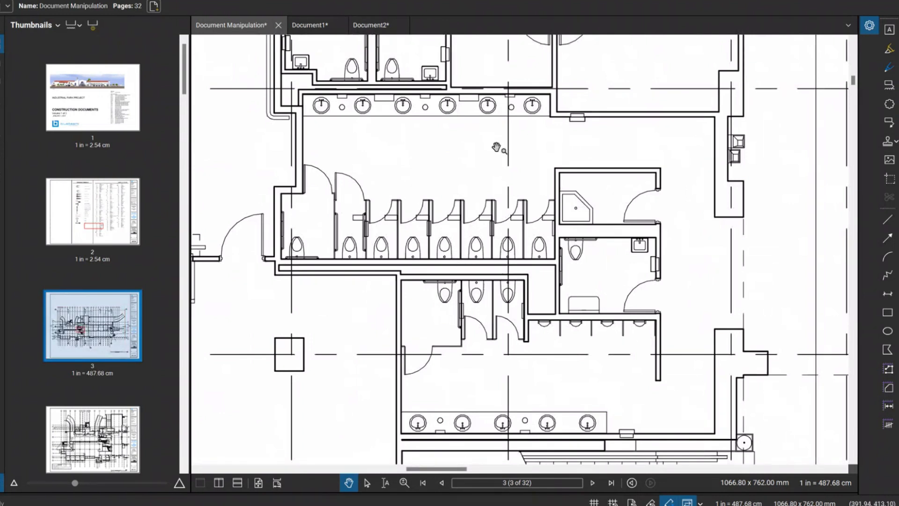
scroll(342, 298, "down", 3)
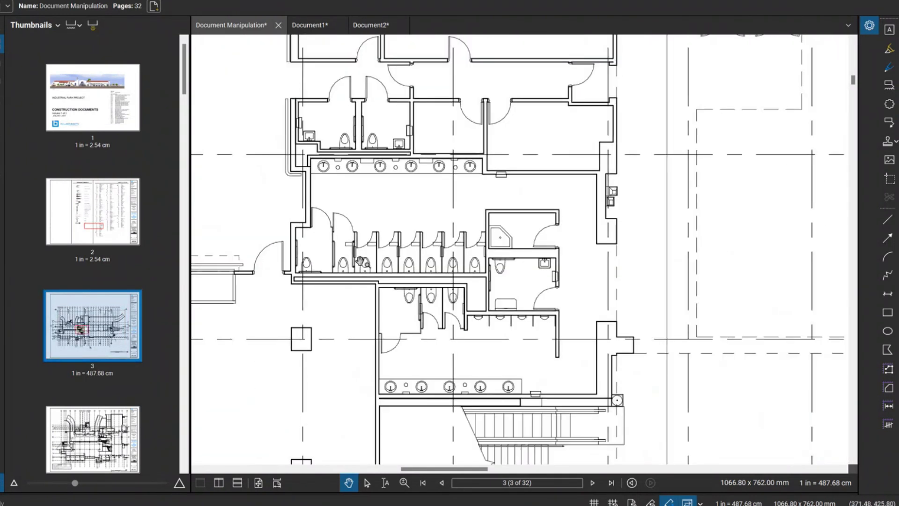
scroll(360, 261, "up", 3)
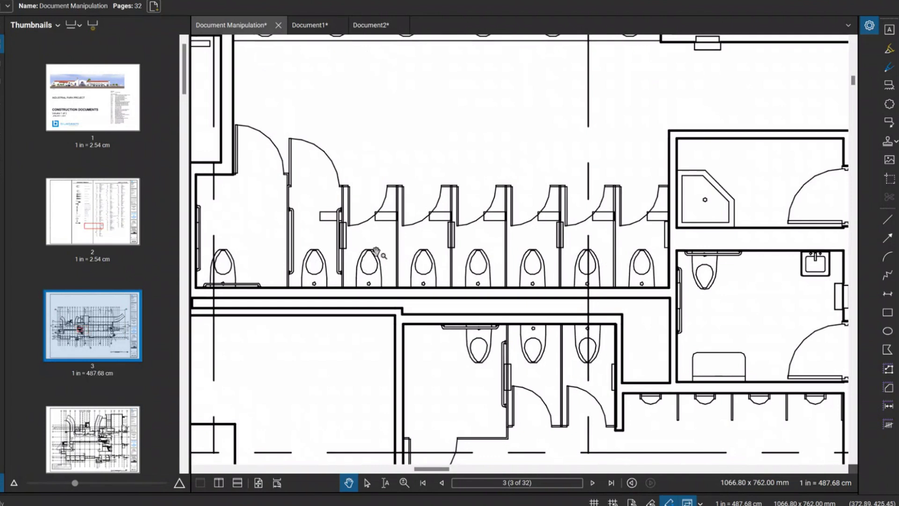
scroll(376, 251, "down", 4)
scroll(327, 385, "down", 3)
scroll(262, 375, "up", 2)
- Start calibrating the page scale of page 3 and cancel before picking any points
left_click(2, 85)
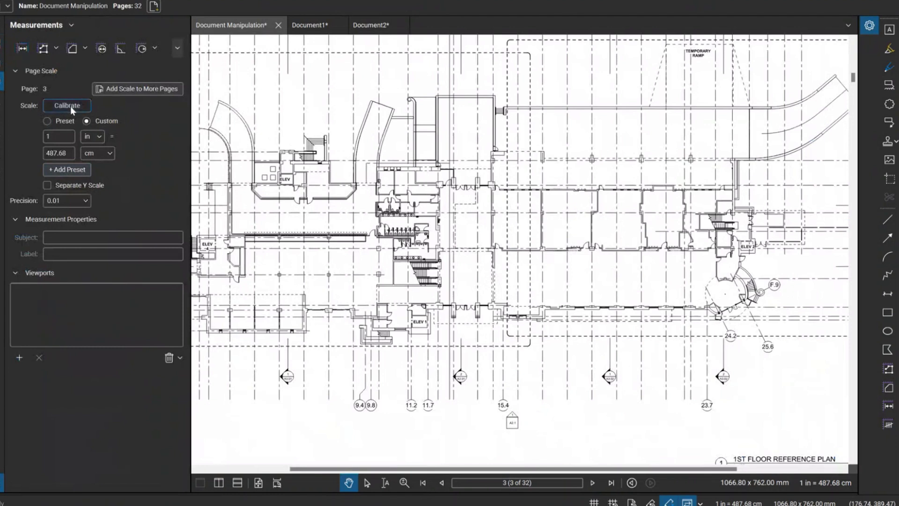
left_click(67, 105)
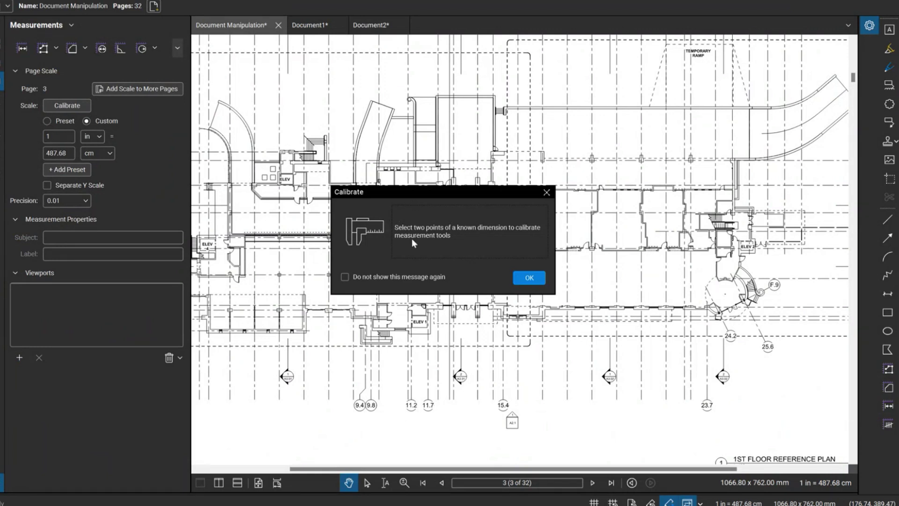
key("Return")
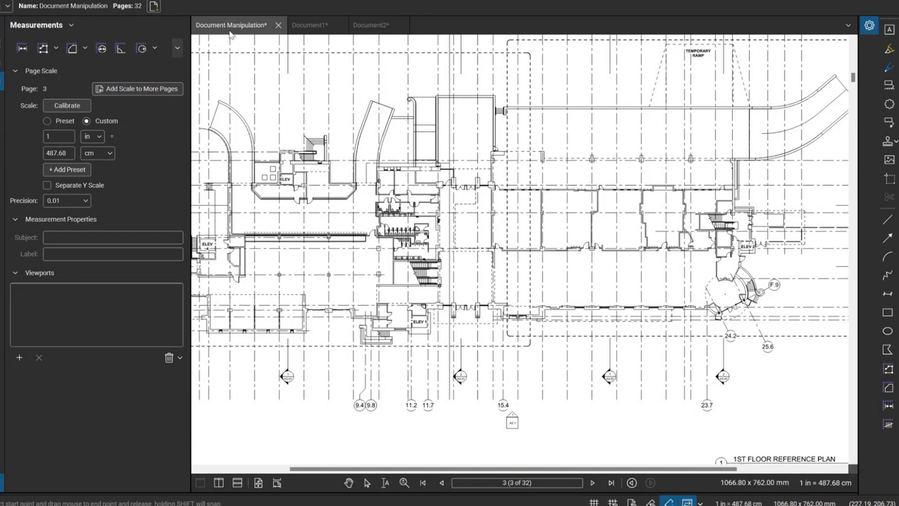
scroll(702, 248, "down", 5)
key("Escape")
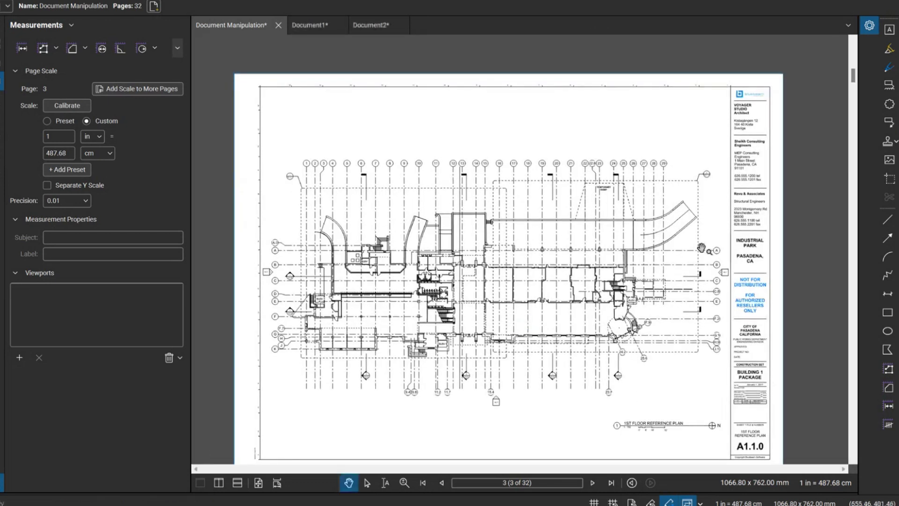
- Draw a red cloud markup about 105 mm wide and 44 mm high over the plan's upper central rooms and open its properties
left_click(889, 104)
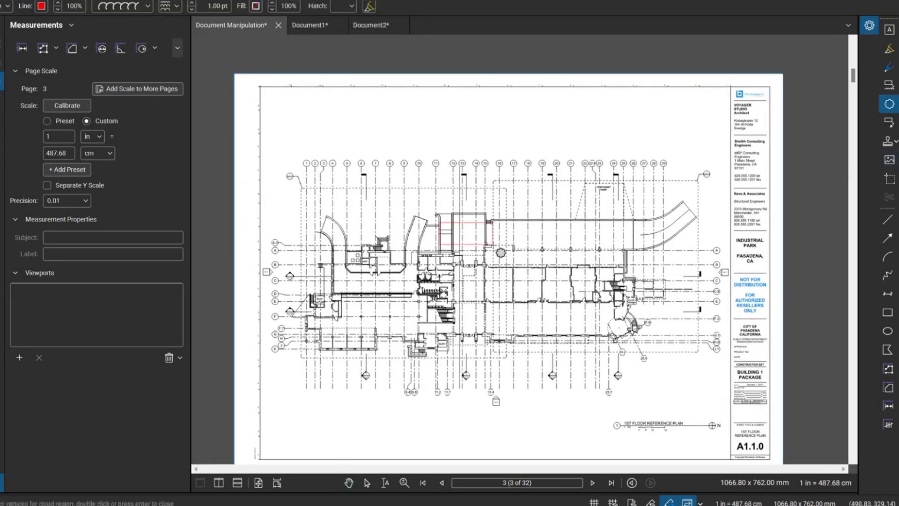
double_click(492, 246)
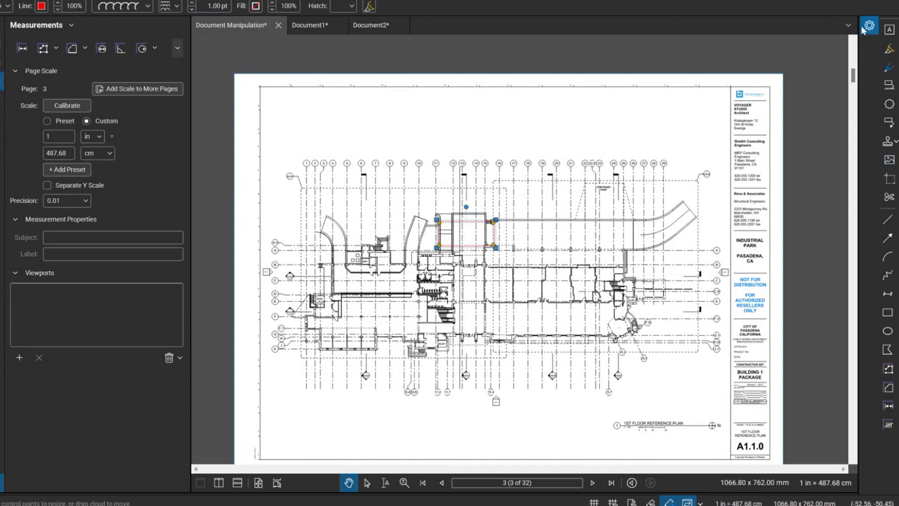
left_click(866, 28)
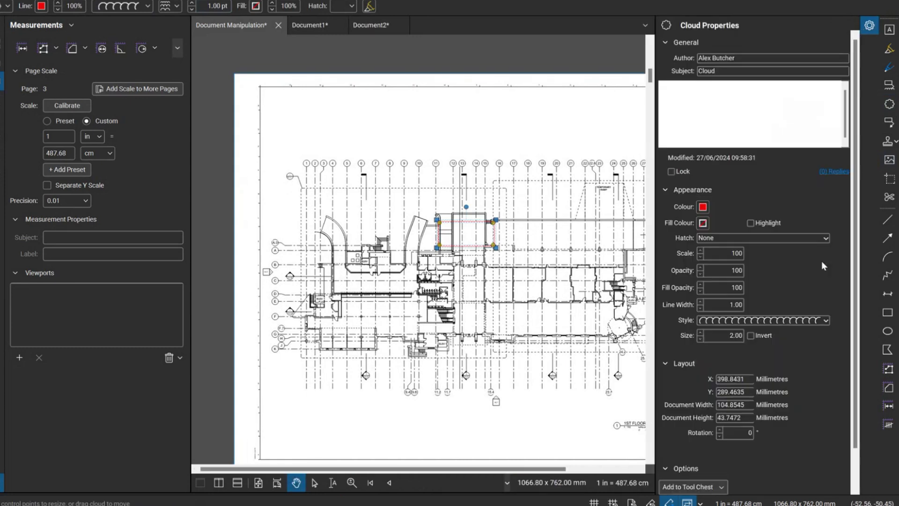
- Inspect the cloud's line colour options, including the custom colours and the RGB and hex code fields, keeping red FF0000
left_click(702, 208)
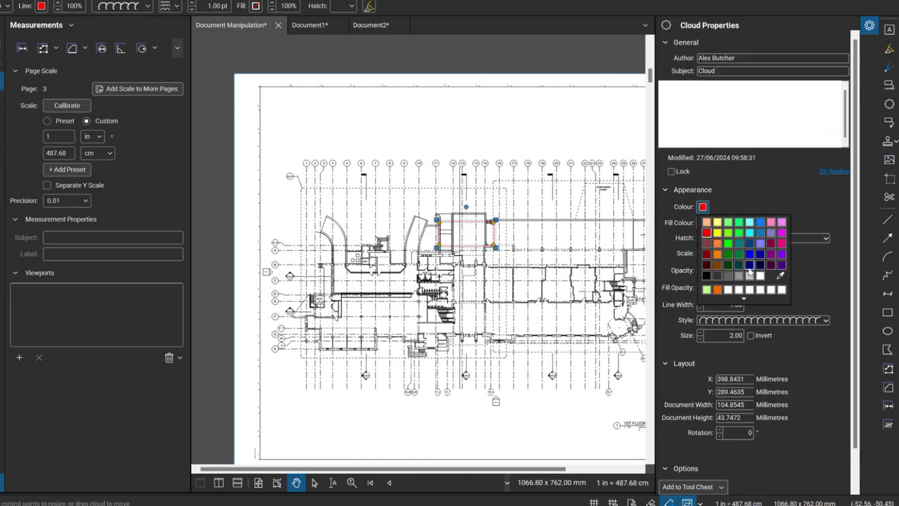
left_click(744, 299)
left_click_drag(742, 356, 710, 360)
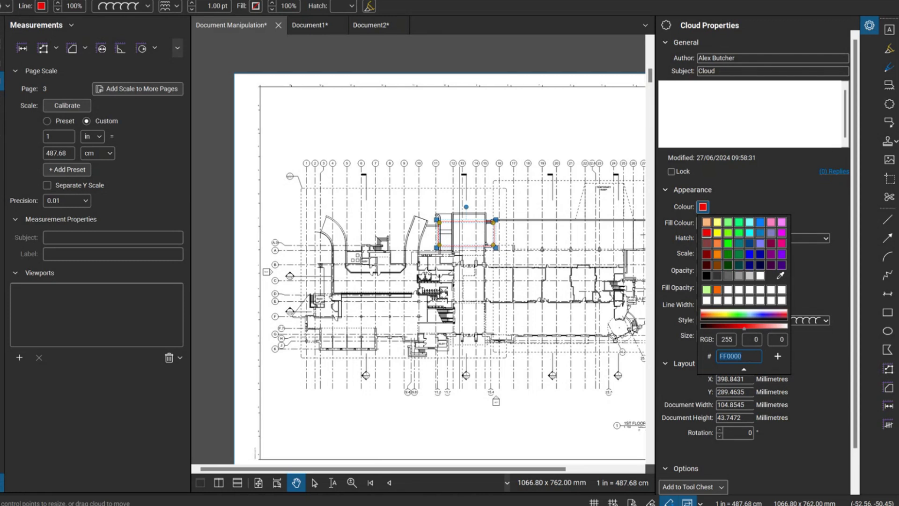
key("Return")
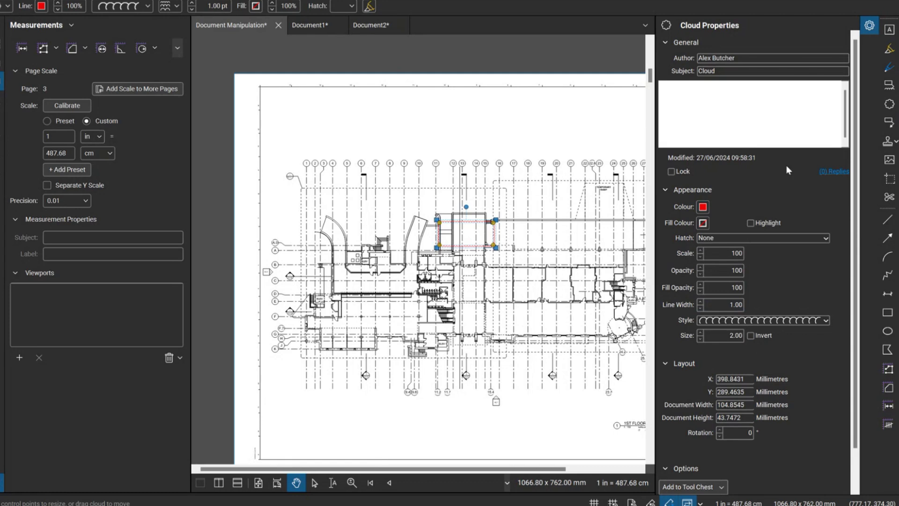
left_click(704, 206)
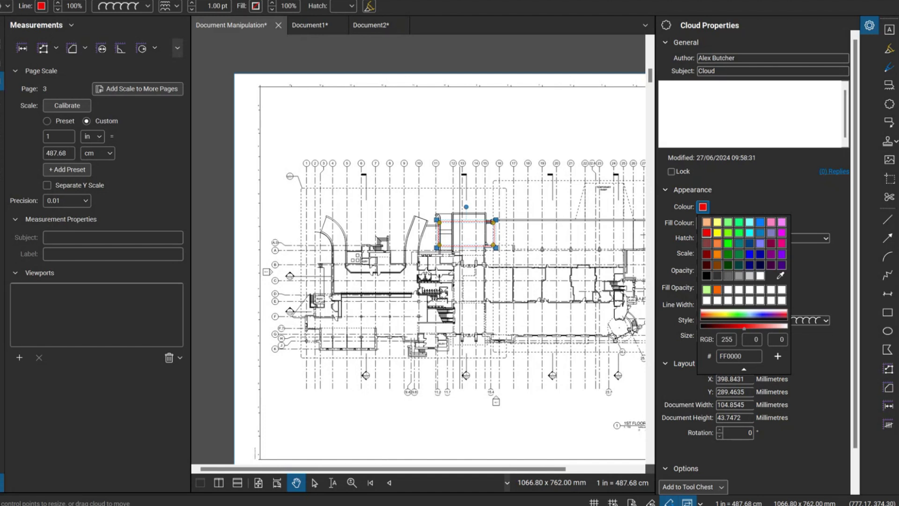
key("Escape")
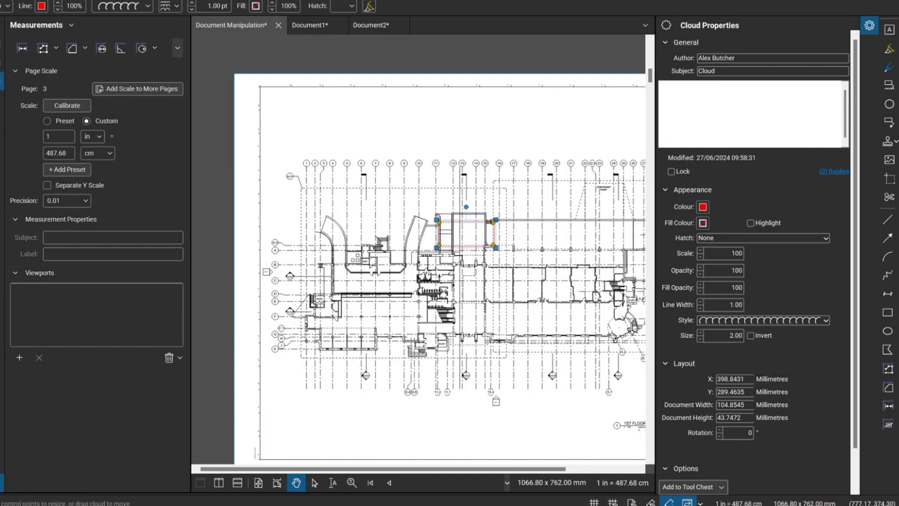